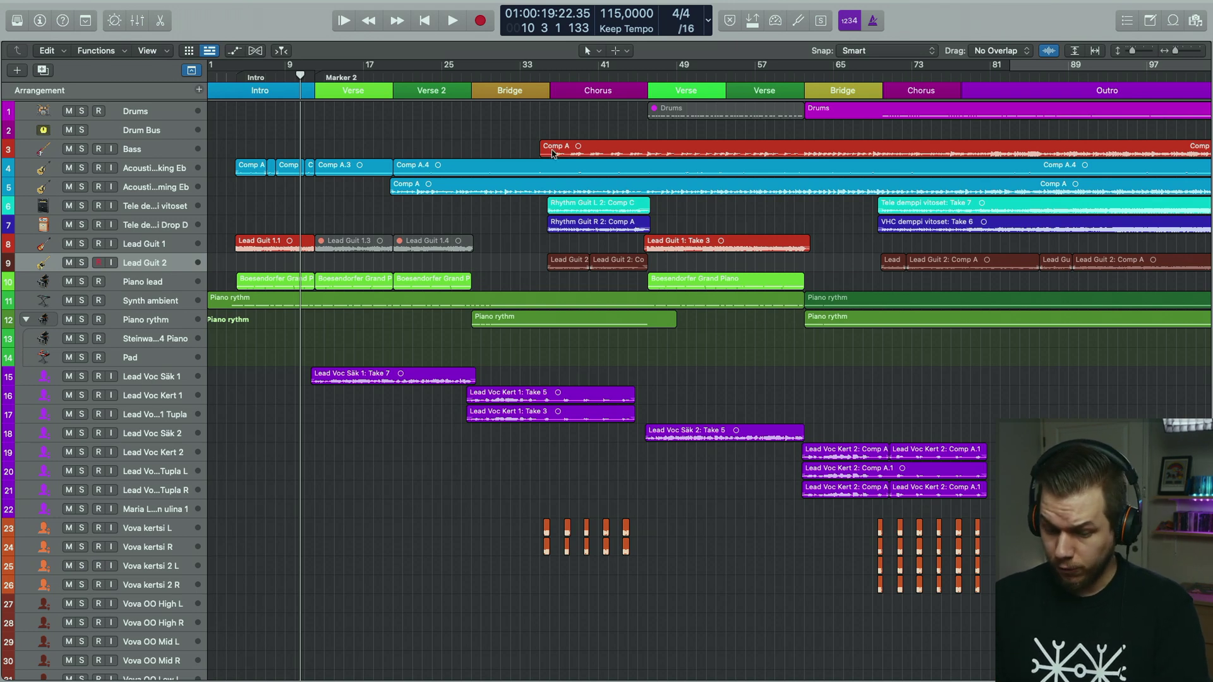
- Solo the picking and strumming acoustic guitar tracks, and clear both solos again
{"action": "scroll", "coordinate": [921, 114], "scroll_direction": "right", "scroll_amount": 2}
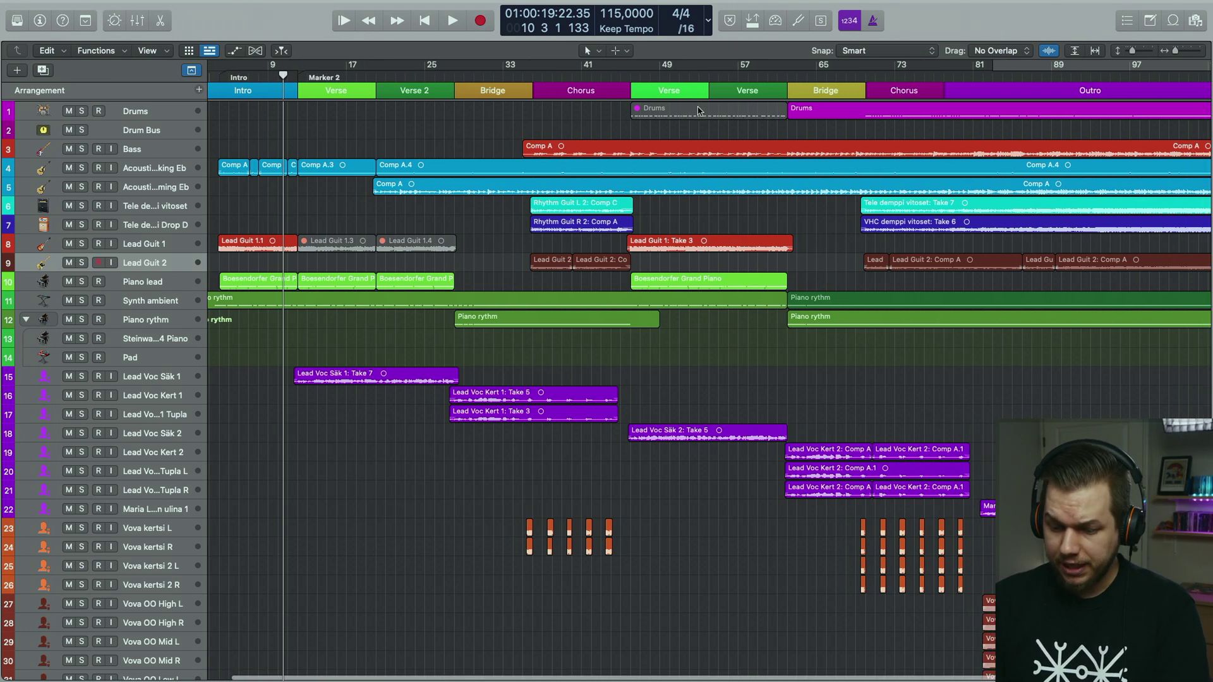
{"action": "scroll", "coordinate": [921, 113], "scroll_direction": "right", "scroll_amount": 4}
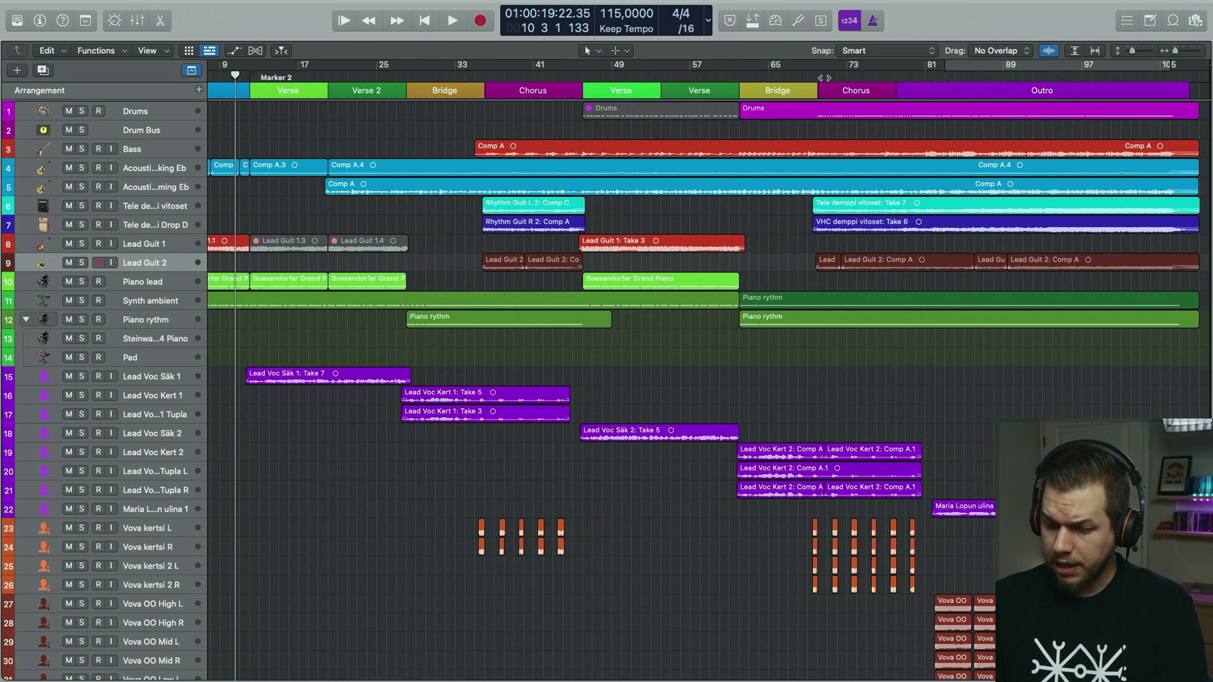
{"action": "scroll", "coordinate": [711, 188], "scroll_direction": "left", "scroll_amount": 7}
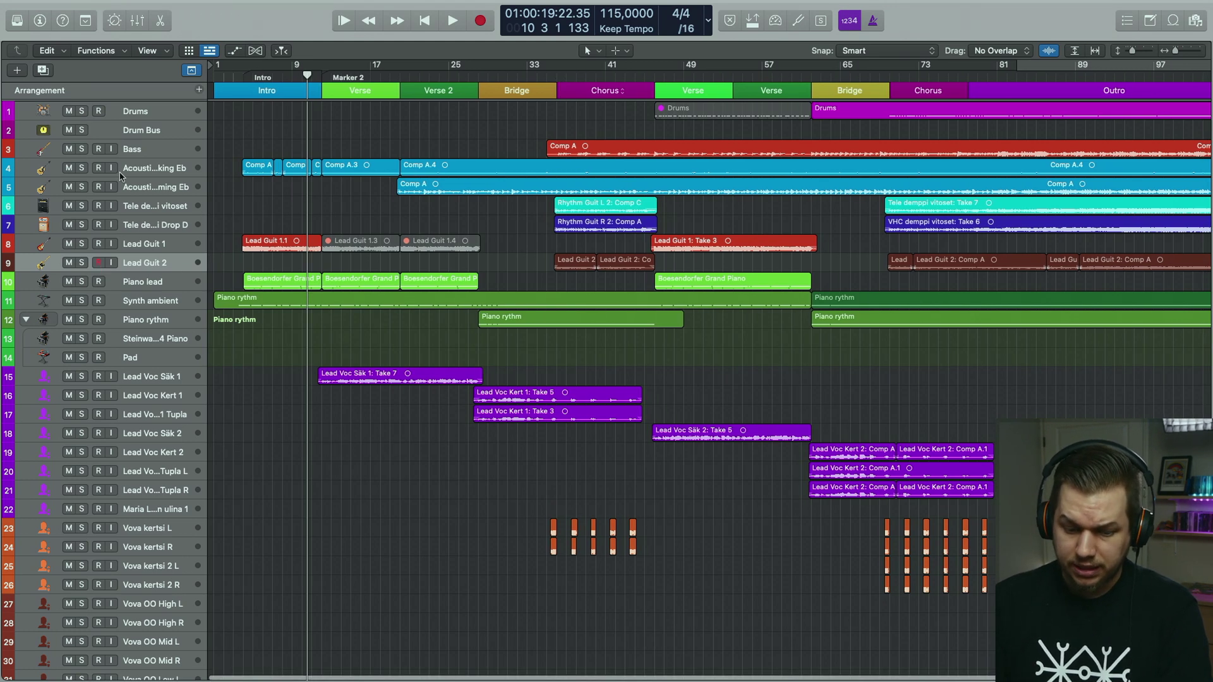
{"action": "left_click", "coordinate": [82, 168]}
{"action": "left_click", "coordinate": [83, 187]}
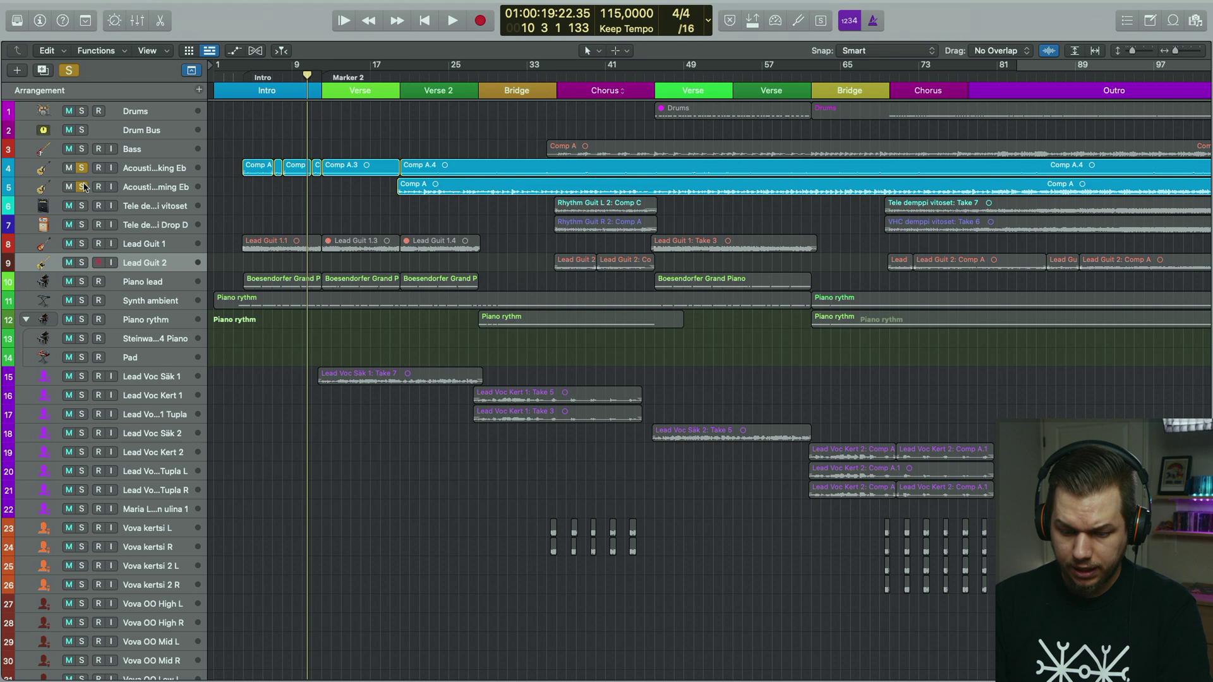
{"action": "left_click", "coordinate": [81, 168]}
{"action": "left_click", "coordinate": [82, 187]}
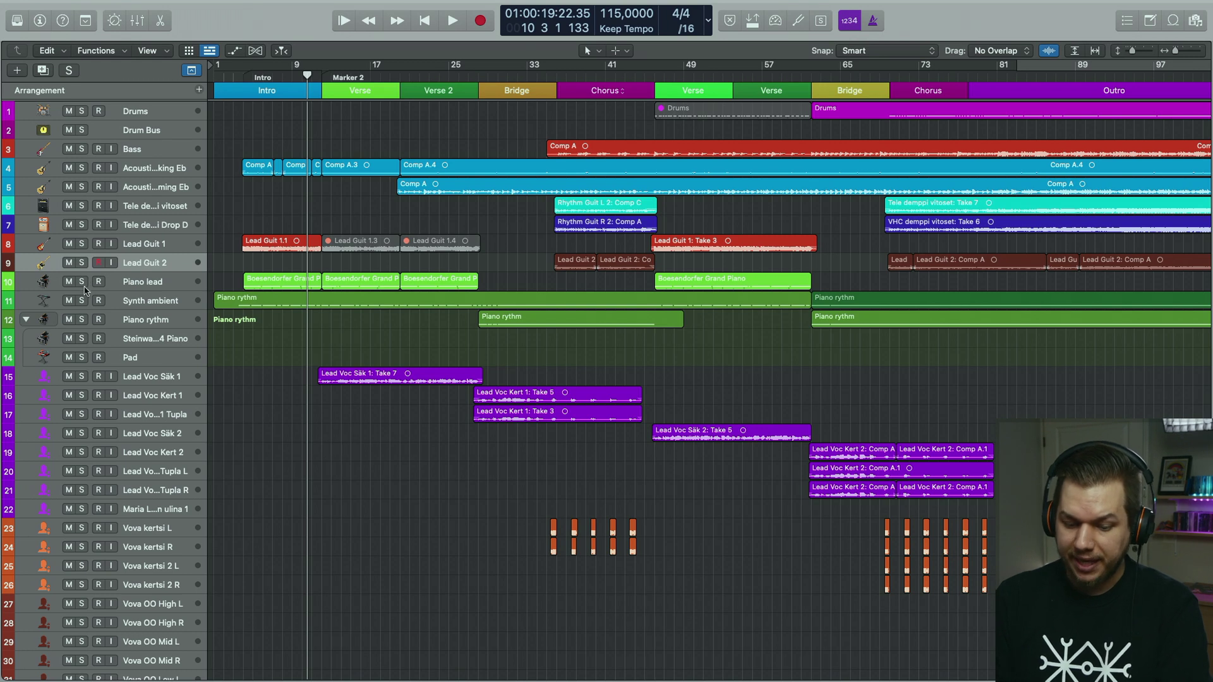
- Play the full arrangement from bar 1 through the intro and stop around the start of the first verse
{"action": "scroll", "coordinate": [446, 437], "scroll_direction": "right", "scroll_amount": 1}
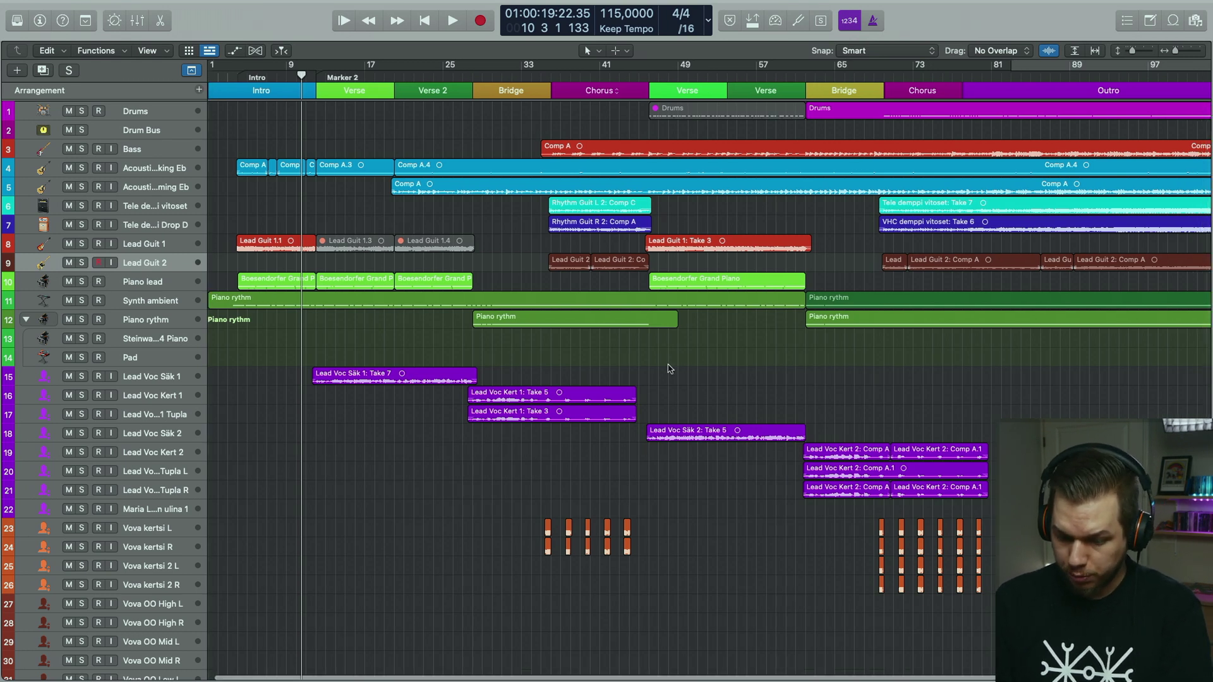
{"action": "scroll", "coordinate": [943, 329], "scroll_direction": "left", "scroll_amount": 2}
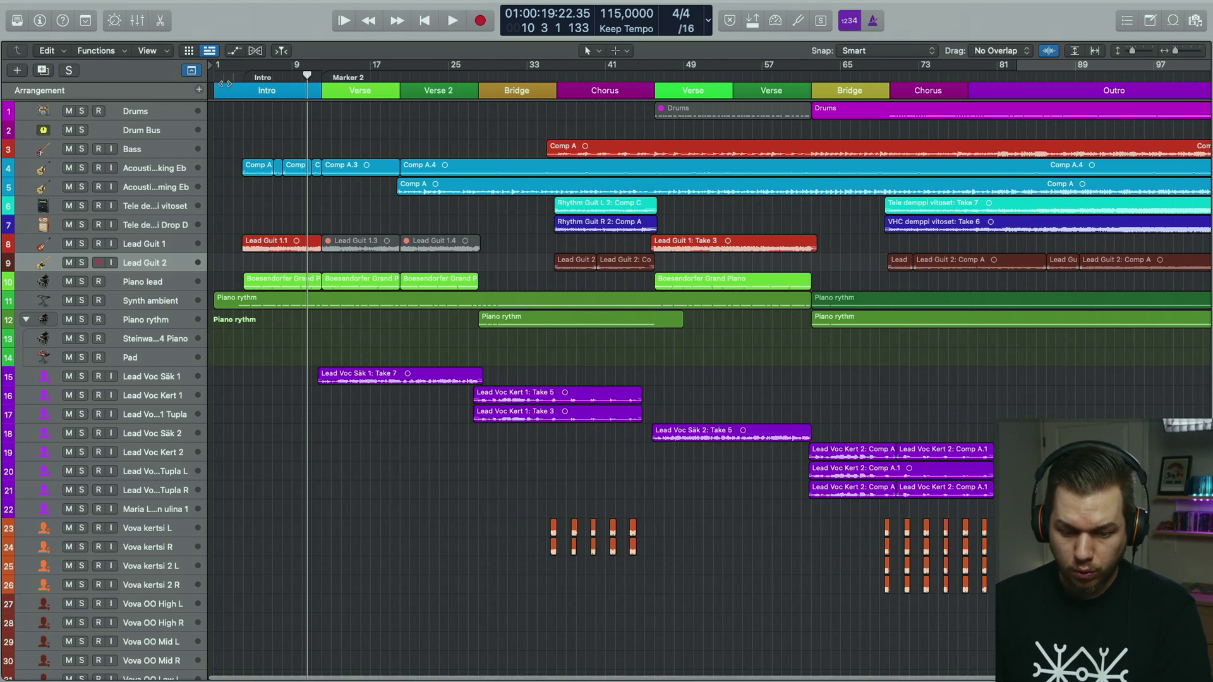
{"action": "left_click_drag", "start_coordinate": [236, 78], "coordinate": [209, 79]}
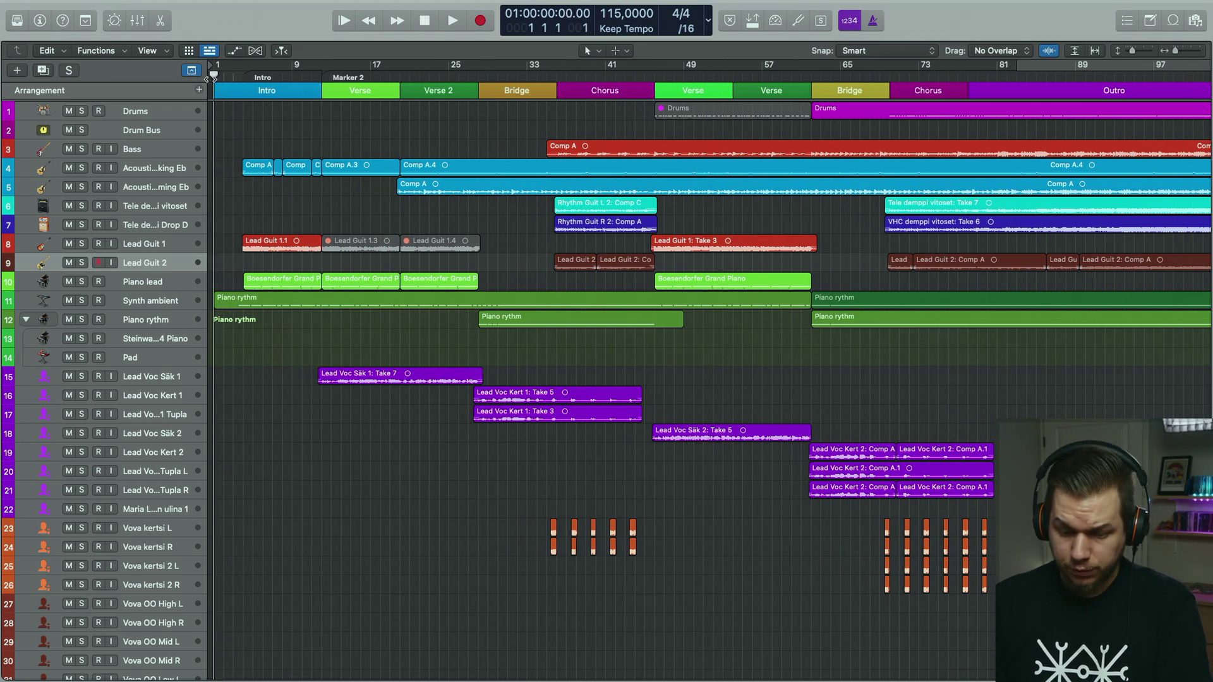
{"action": "key", "text": "space"}
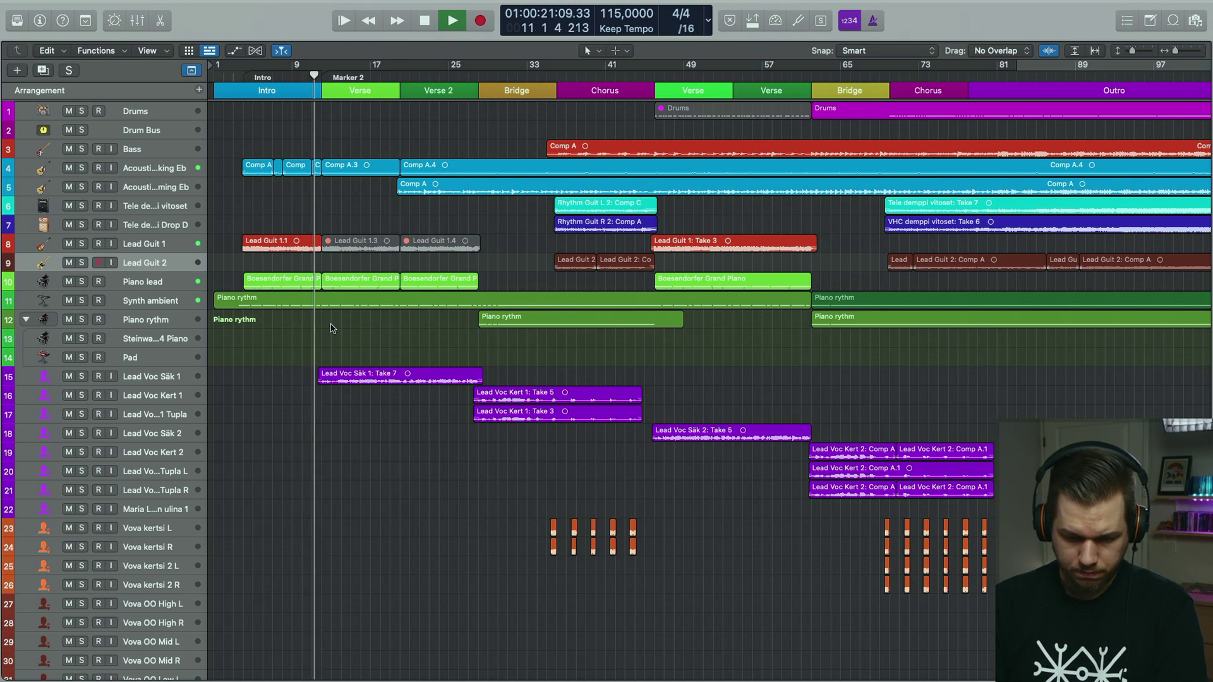
{"action": "key", "text": "space"}
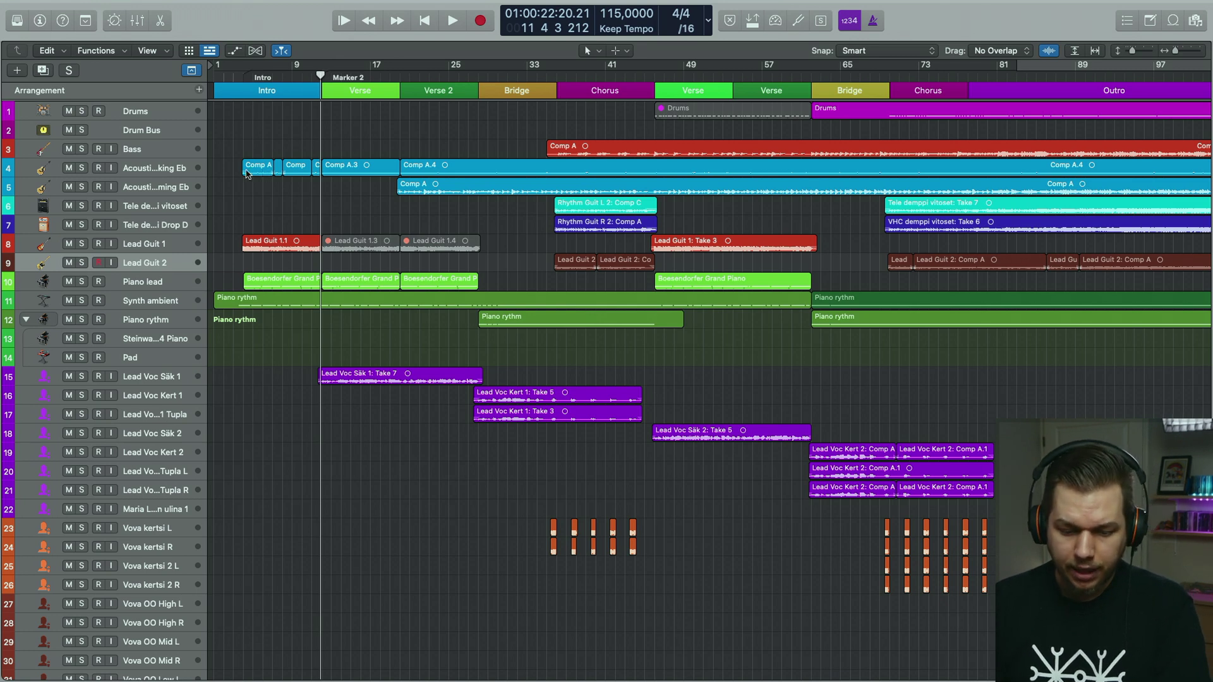
- Solo the Acoustic Picking Eb track, play it from bar 4 in the intro, and stop playback
{"action": "left_click", "coordinate": [81, 167]}
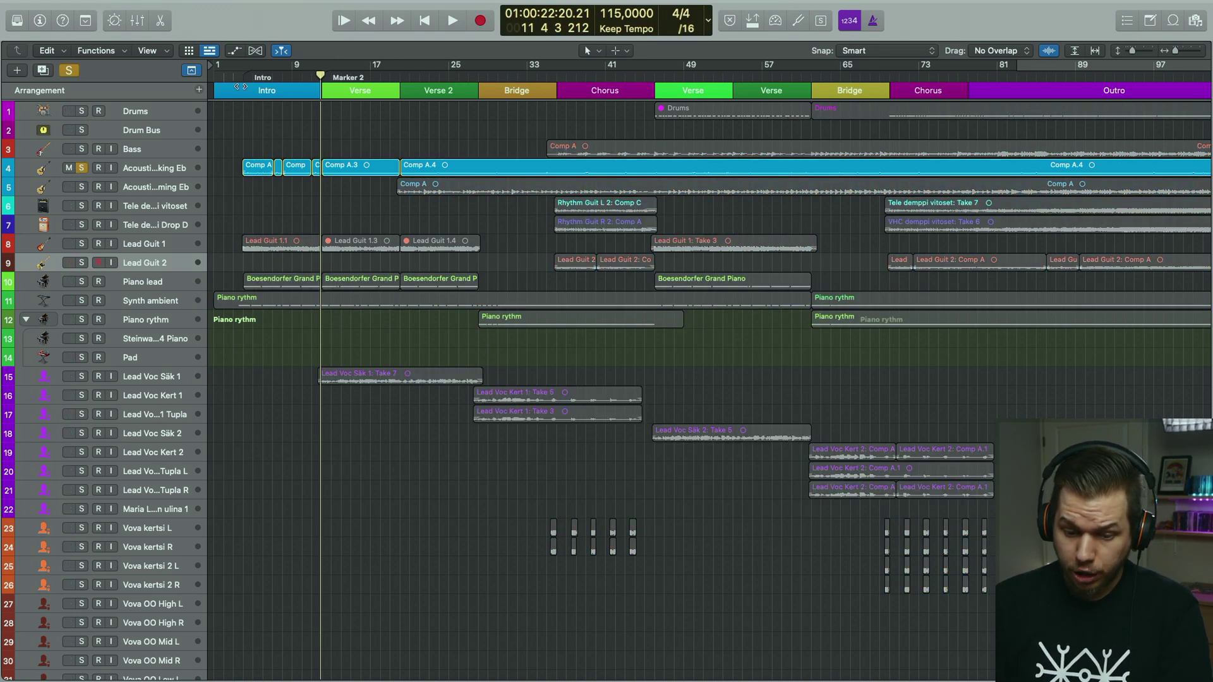
{"action": "key", "text": "alt+comma"}
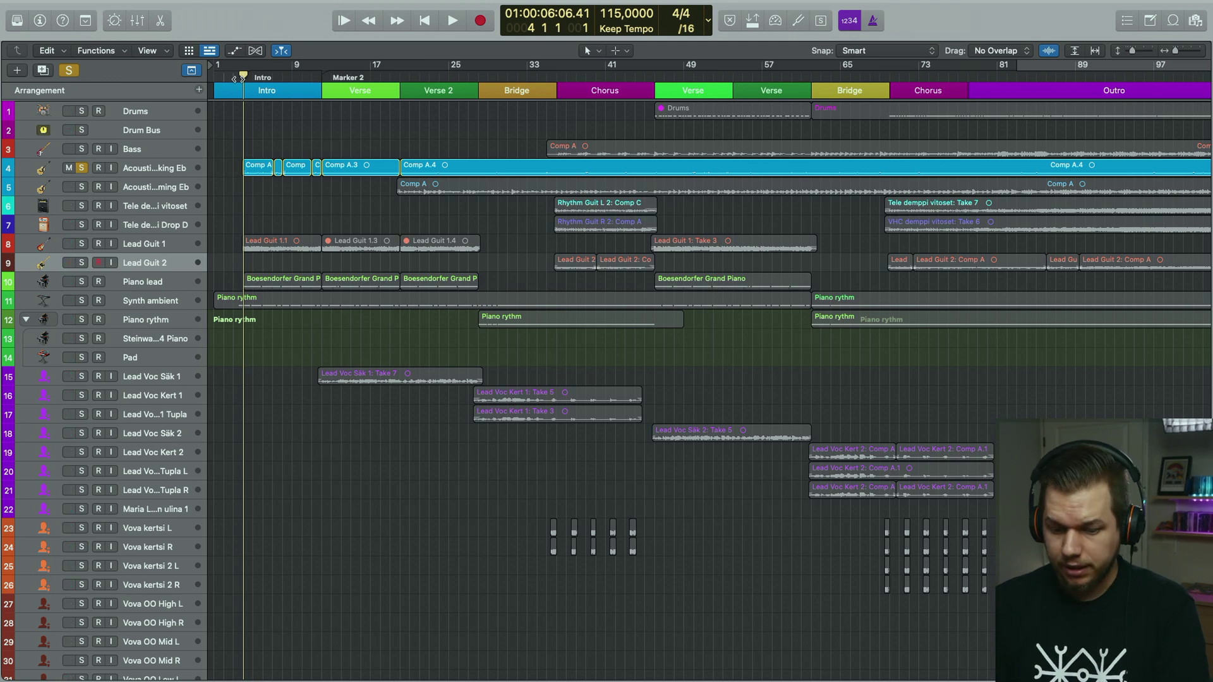
{"action": "key", "text": "space"}
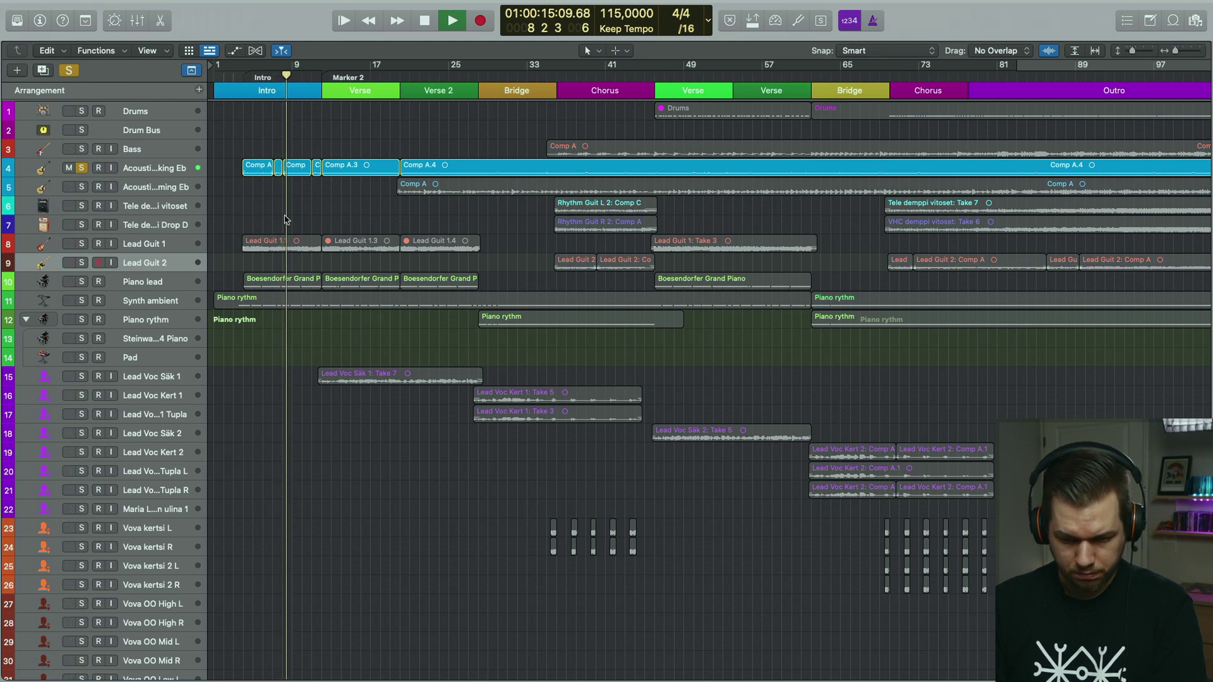
{"action": "key", "text": "space"}
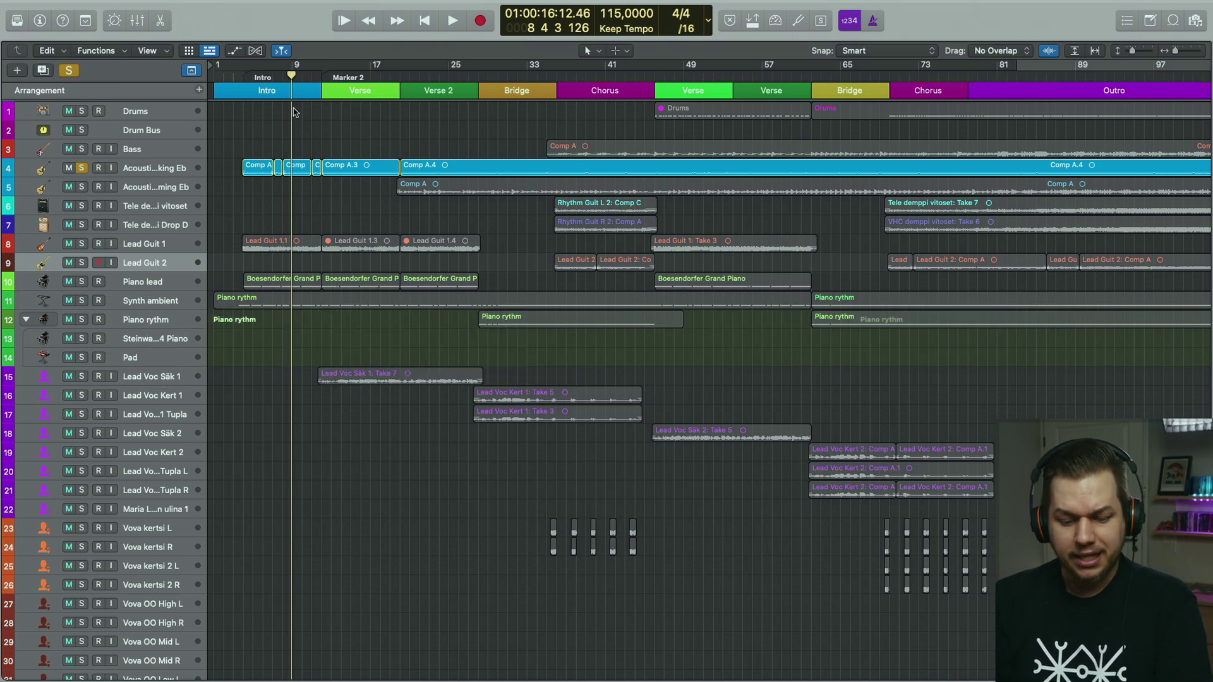
- Resume playback of the soloed picking guitar, show the mixer below the arrangement, and stop early in the first verse
{"action": "key", "text": "space"}
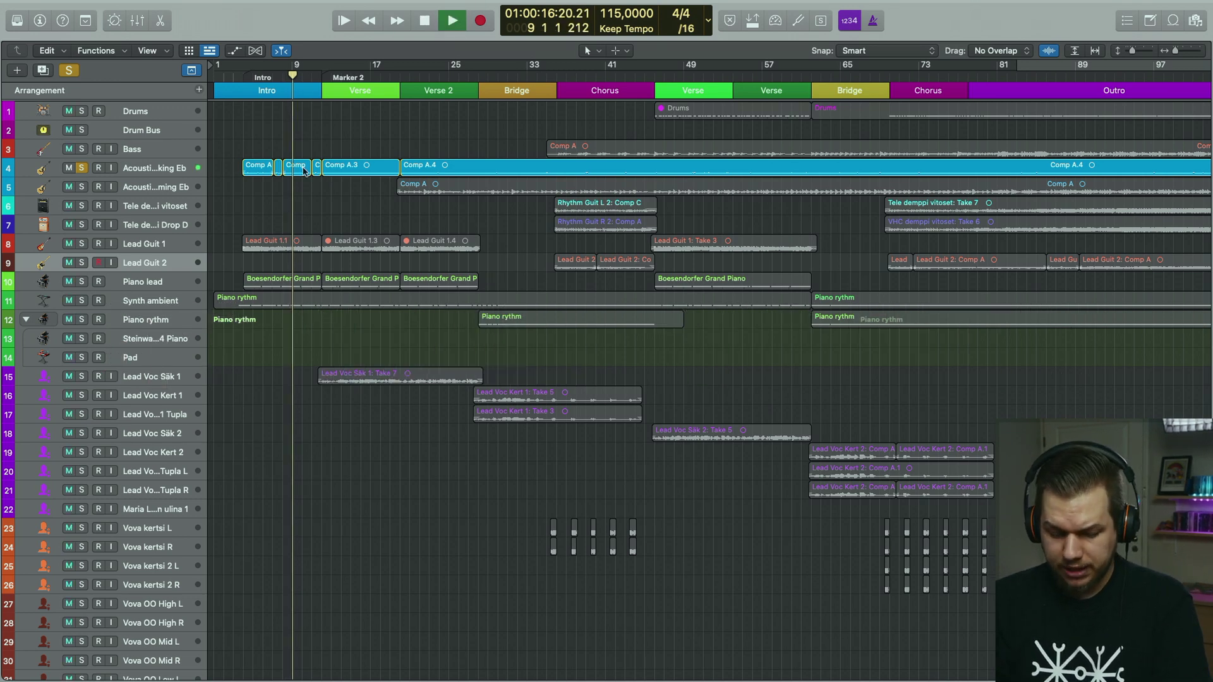
{"action": "key", "text": "x"}
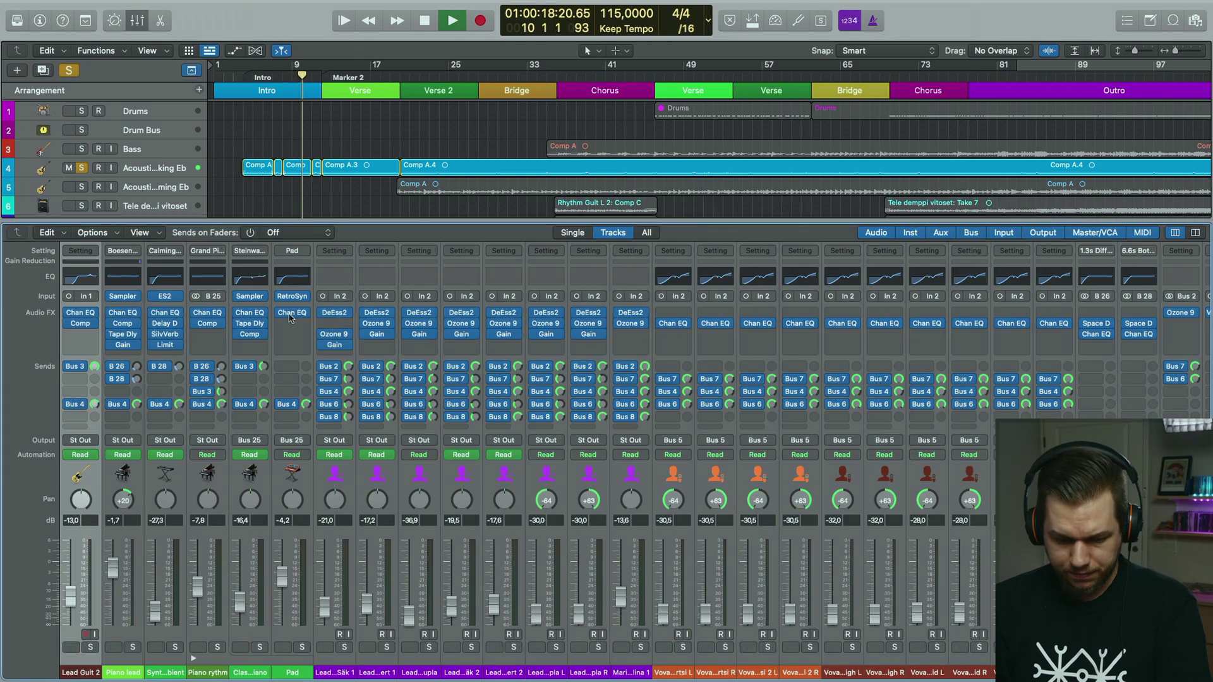
{"action": "scroll", "coordinate": [425, 146], "scroll_direction": "right", "scroll_amount": 5}
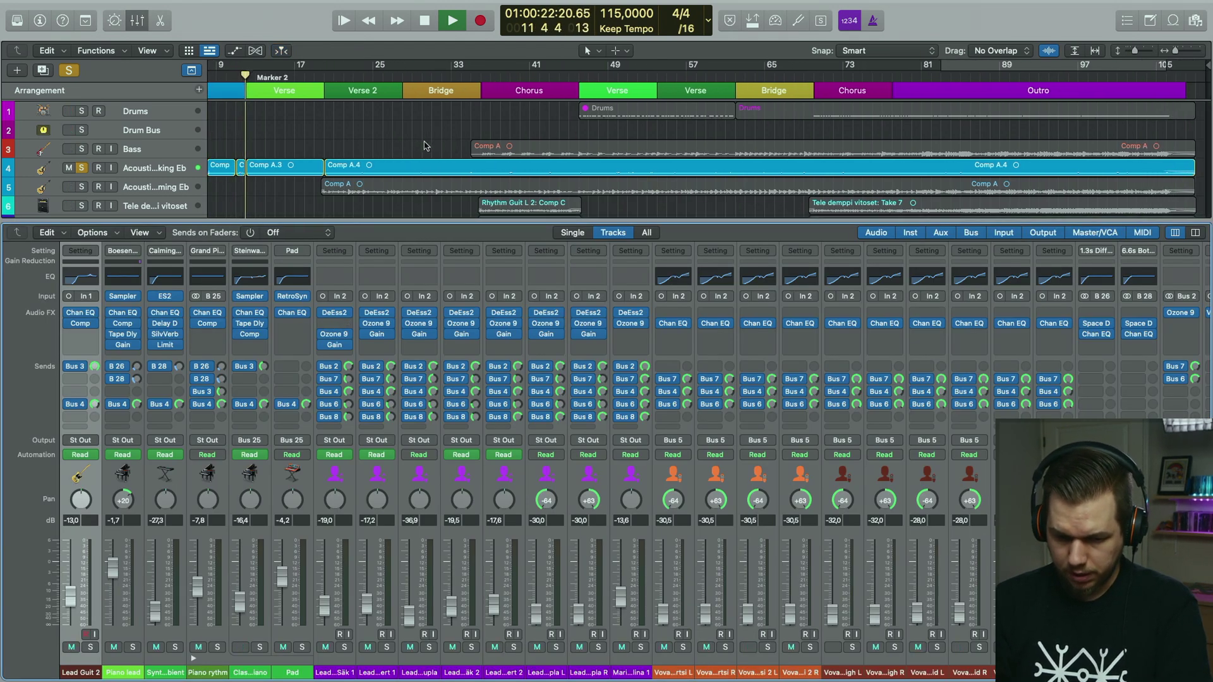
{"action": "key", "text": "space"}
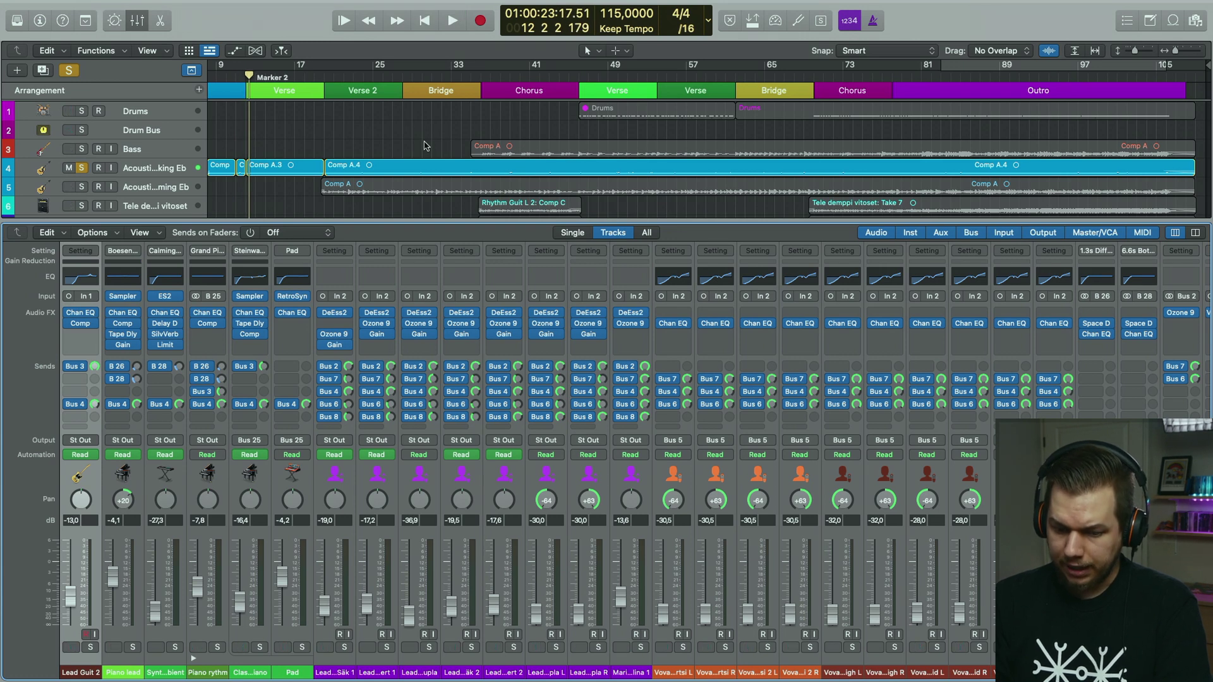
- Play the soloed picking guitar from bar 96 in the outro and stop after a few bars
{"action": "left_click", "coordinate": [1069, 79]}
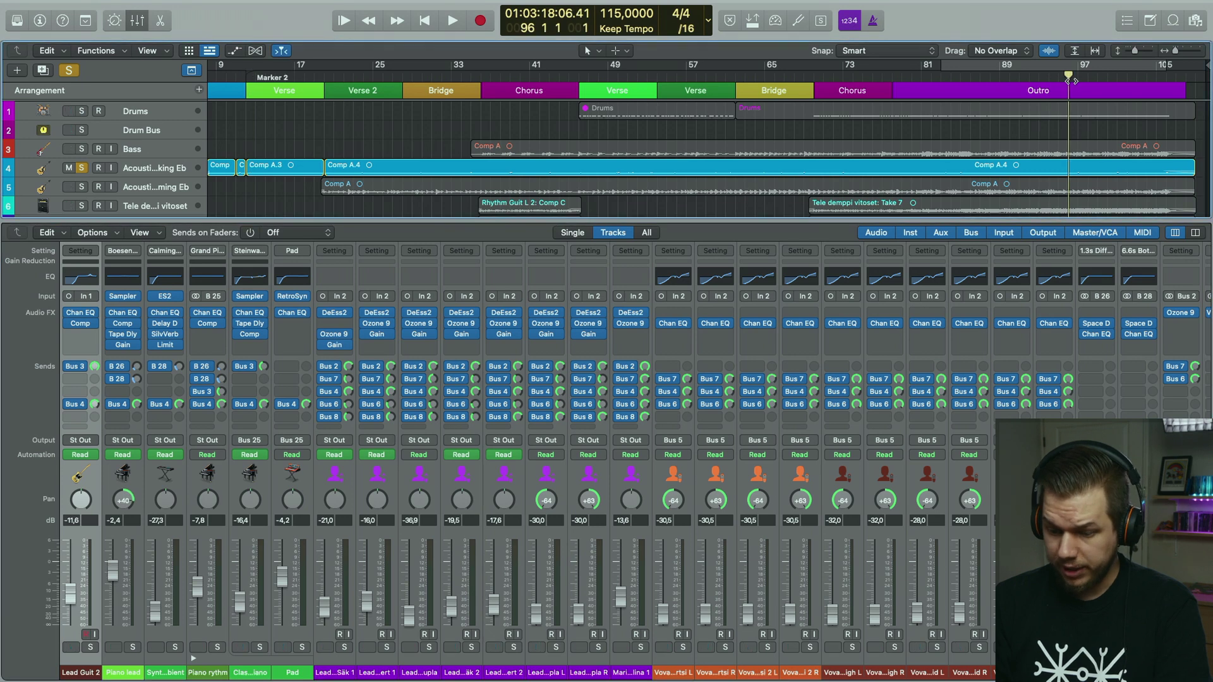
{"action": "key", "text": "space"}
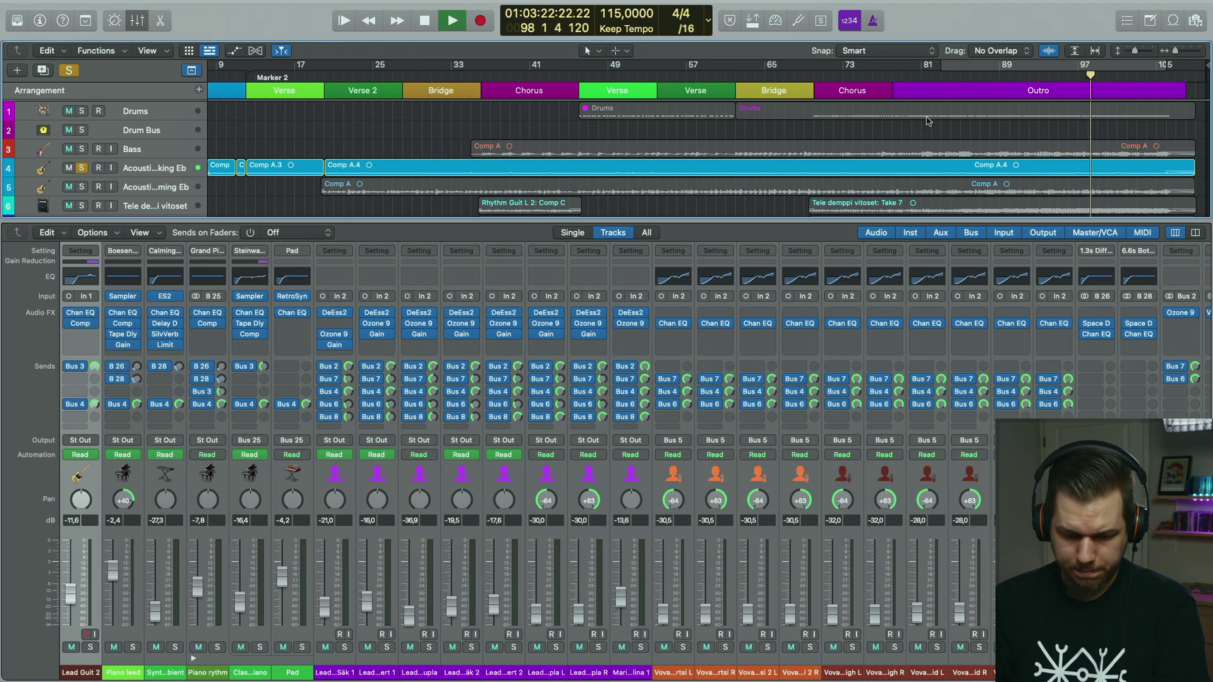
{"action": "key", "text": "space"}
- Select the Acoustic Picking Eb track and bring its channel strip into view in the mixer
{"action": "scroll", "coordinate": [799, 131], "scroll_direction": "left", "scroll_amount": 2}
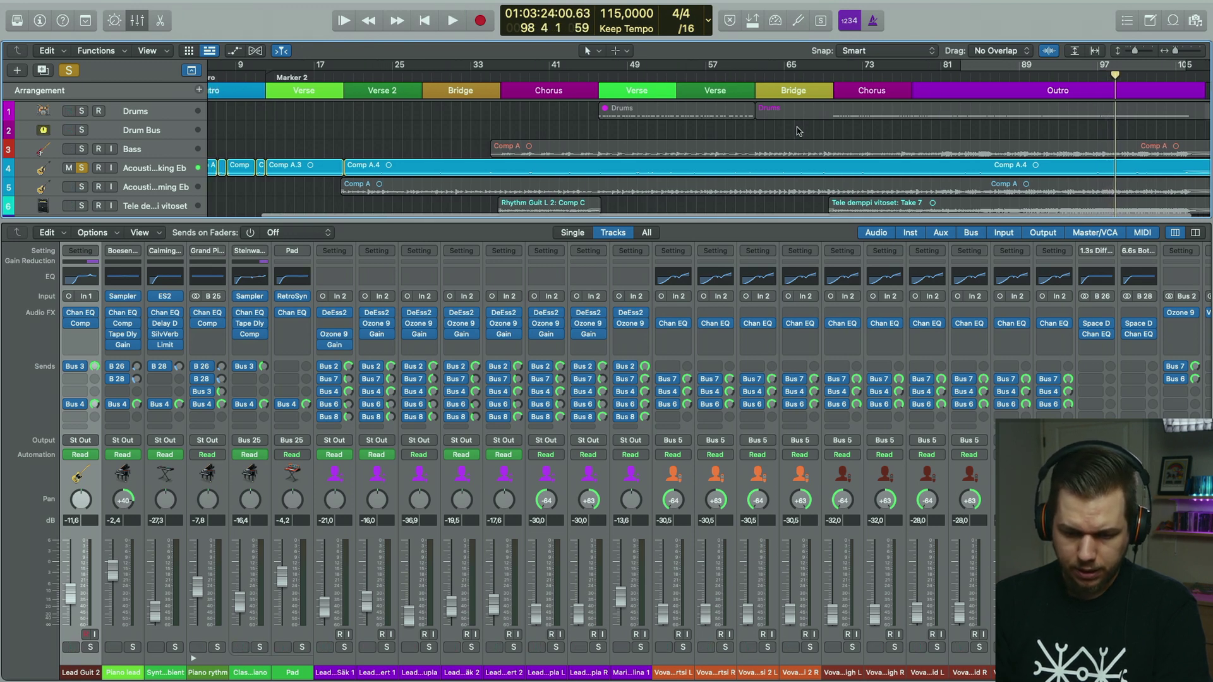
{"action": "scroll", "coordinate": [797, 128], "scroll_direction": "right", "scroll_amount": 2}
{"action": "left_click", "coordinate": [545, 157]}
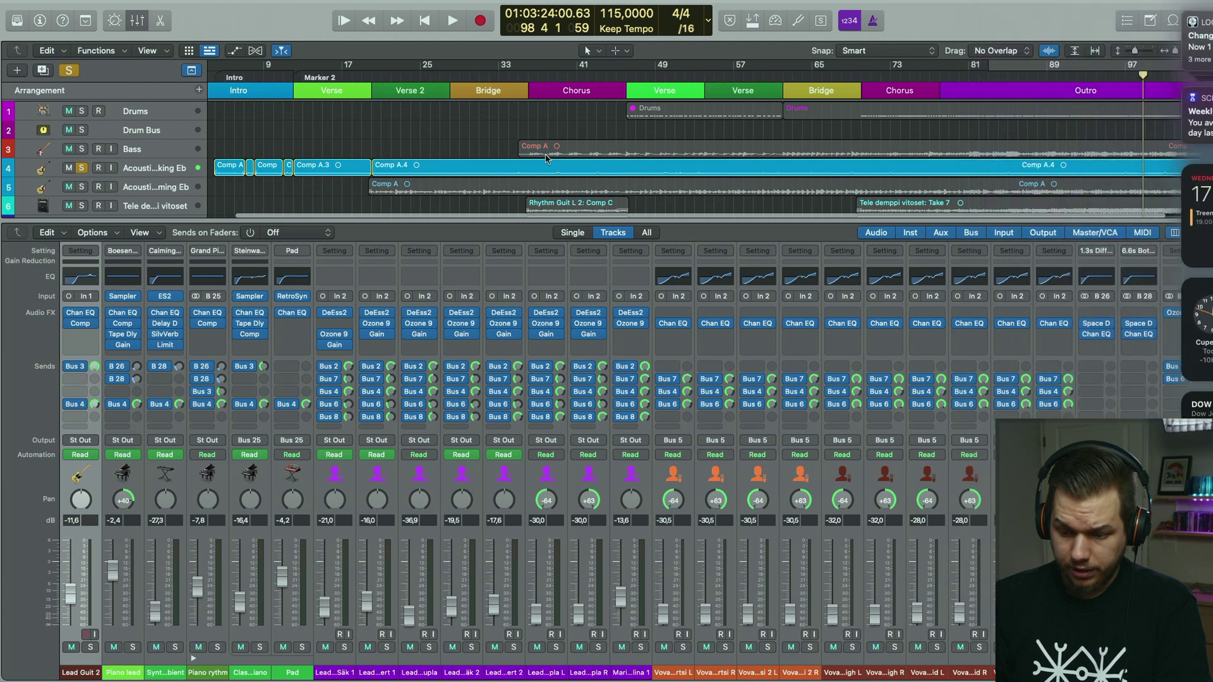
{"action": "scroll", "coordinate": [545, 157], "scroll_direction": "left", "scroll_amount": 1}
{"action": "scroll", "coordinate": [545, 158], "scroll_direction": "left", "scroll_amount": 2}
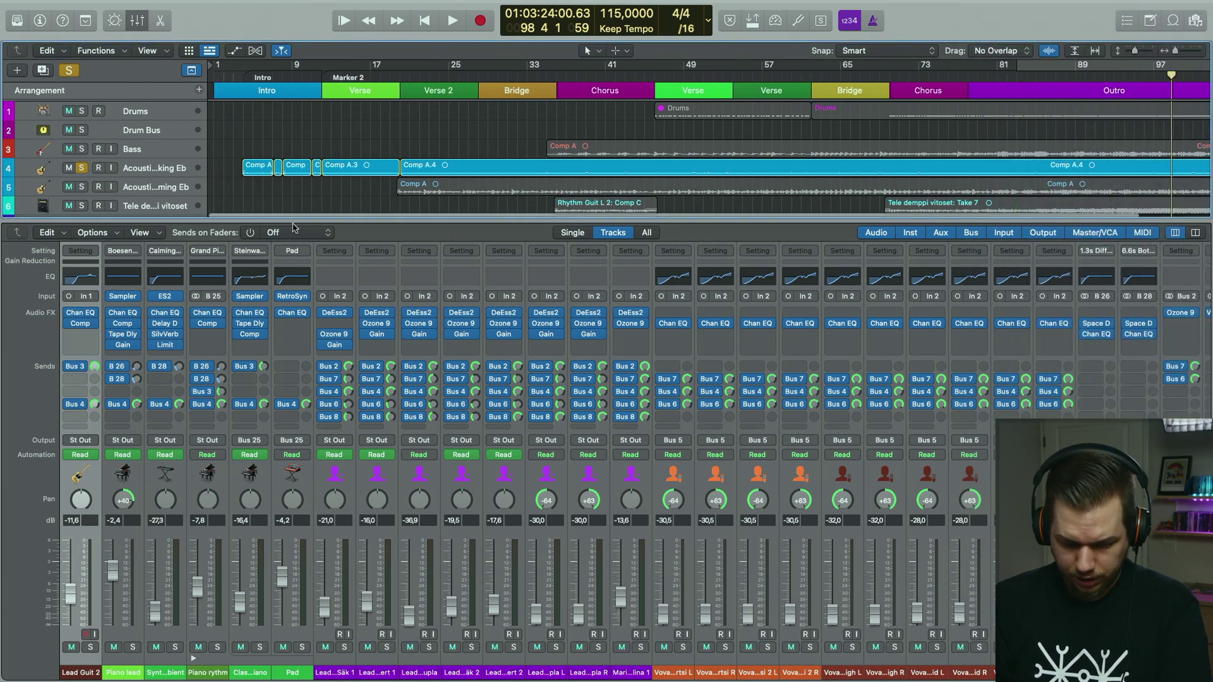
{"action": "left_click", "coordinate": [163, 174]}
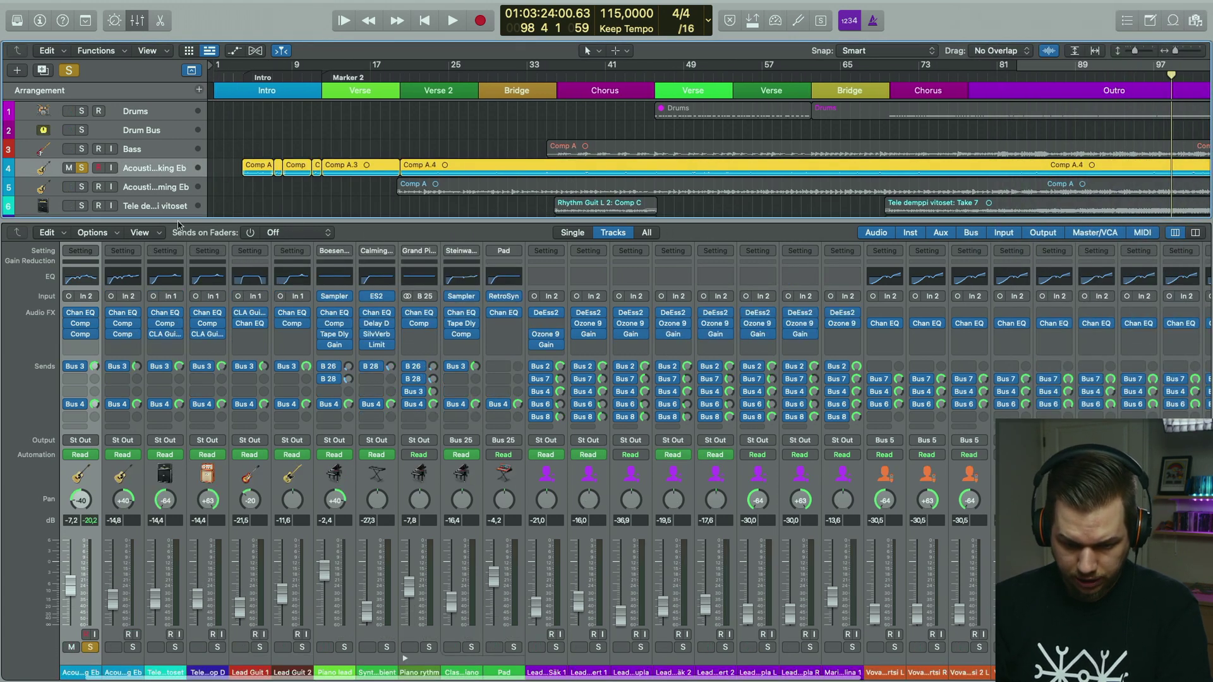
{"action": "scroll", "coordinate": [257, 414], "scroll_direction": "left", "scroll_amount": 10}
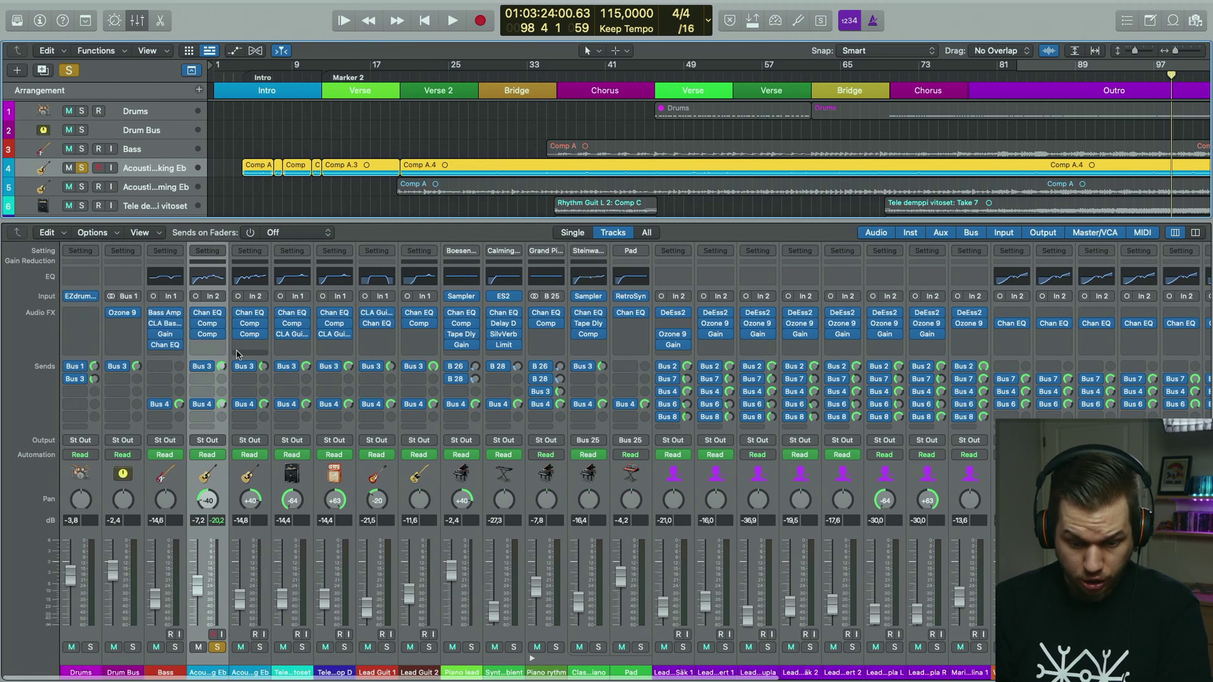
- Open the Channel EQ and both Compressors on the Acoustic Picking Eb channel, playing the outro to watch the compressors work
{"action": "left_click", "coordinate": [208, 316]}
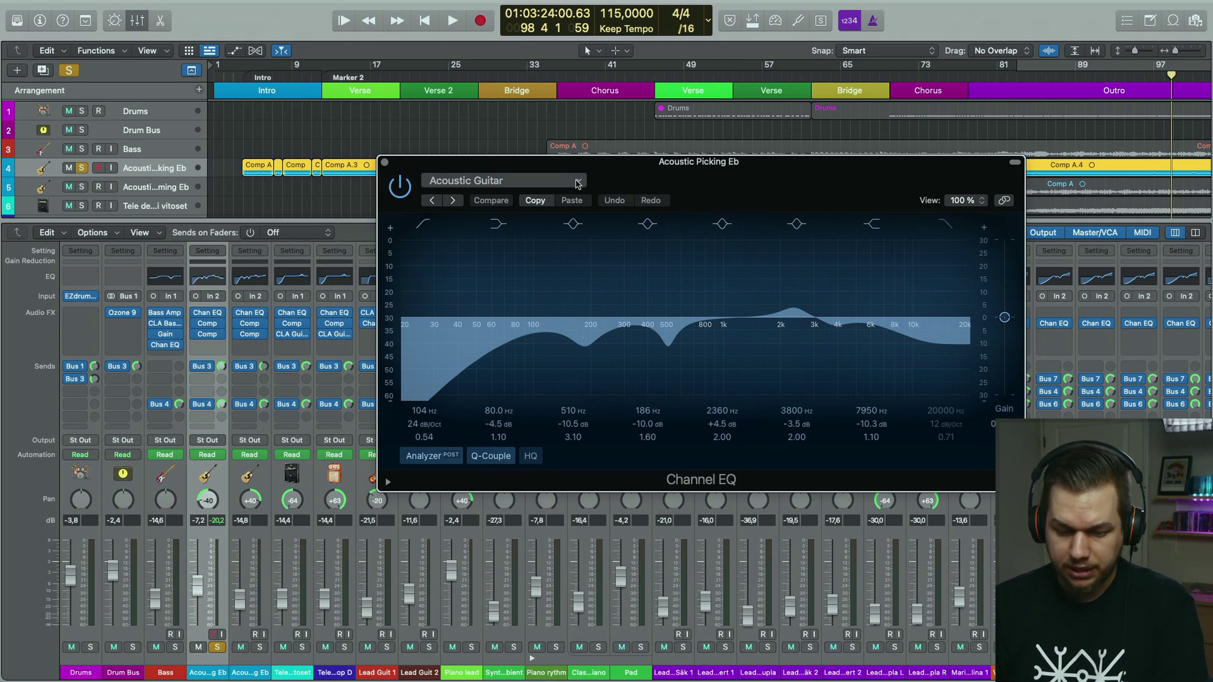
{"action": "left_click", "coordinate": [211, 326]}
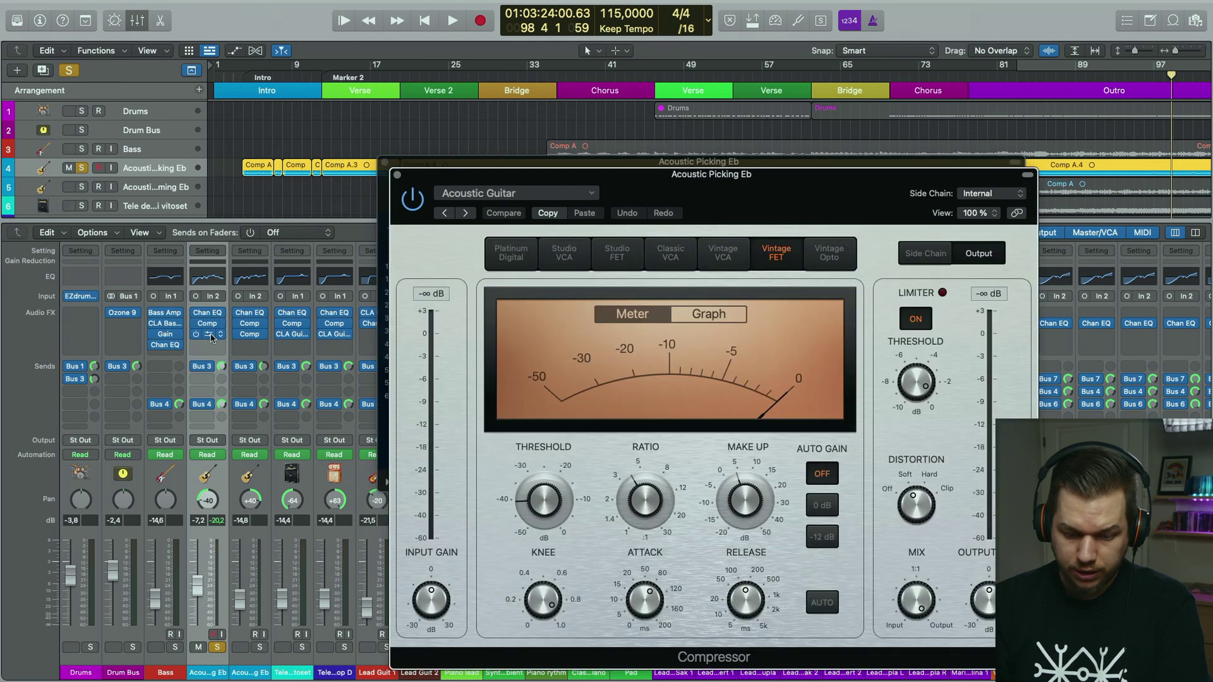
{"action": "key", "text": "space"}
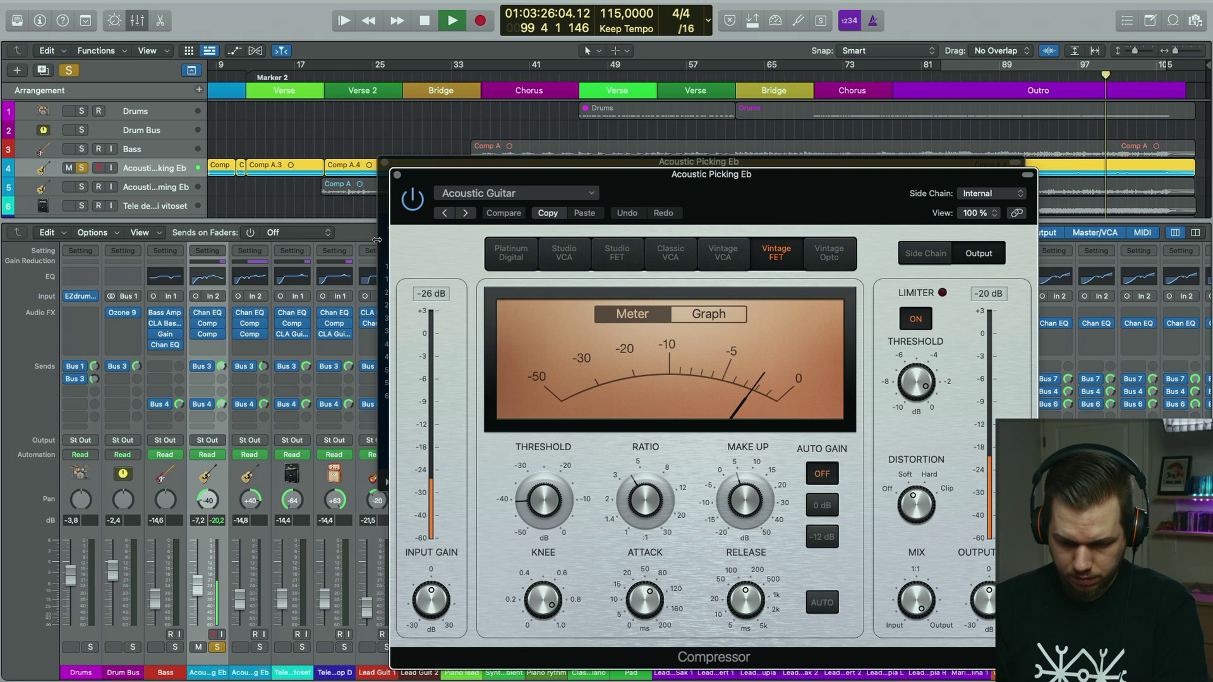
{"action": "left_click", "coordinate": [210, 335]}
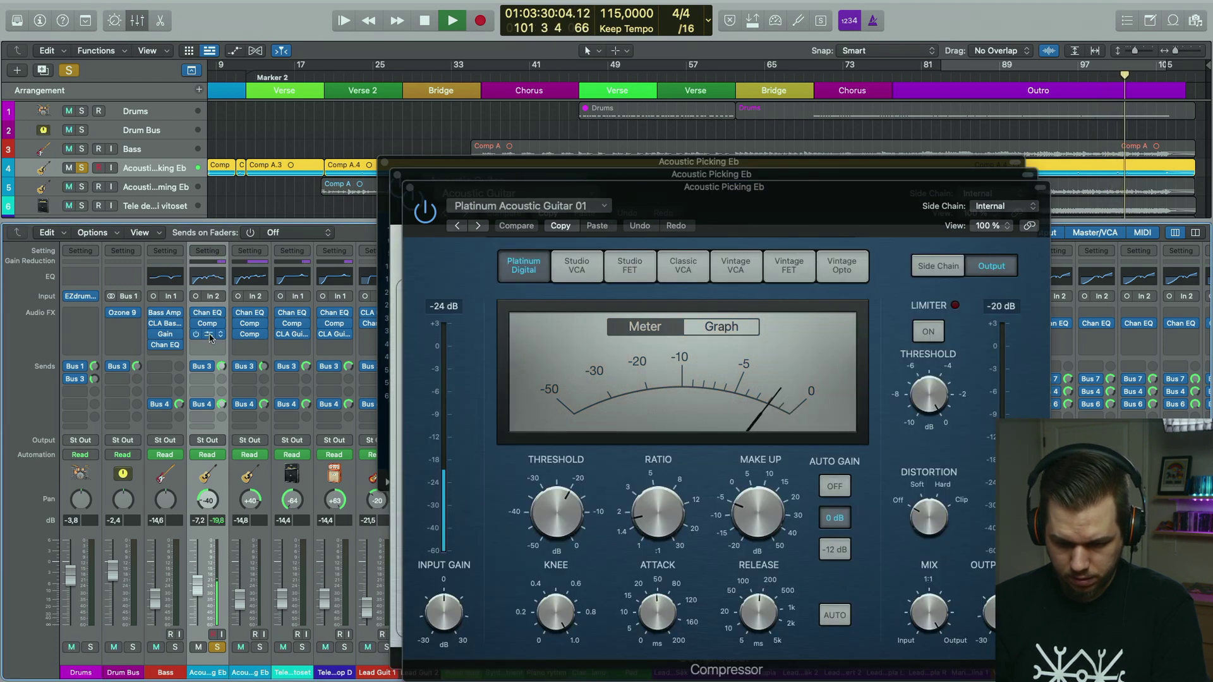
{"action": "key", "text": "space"}
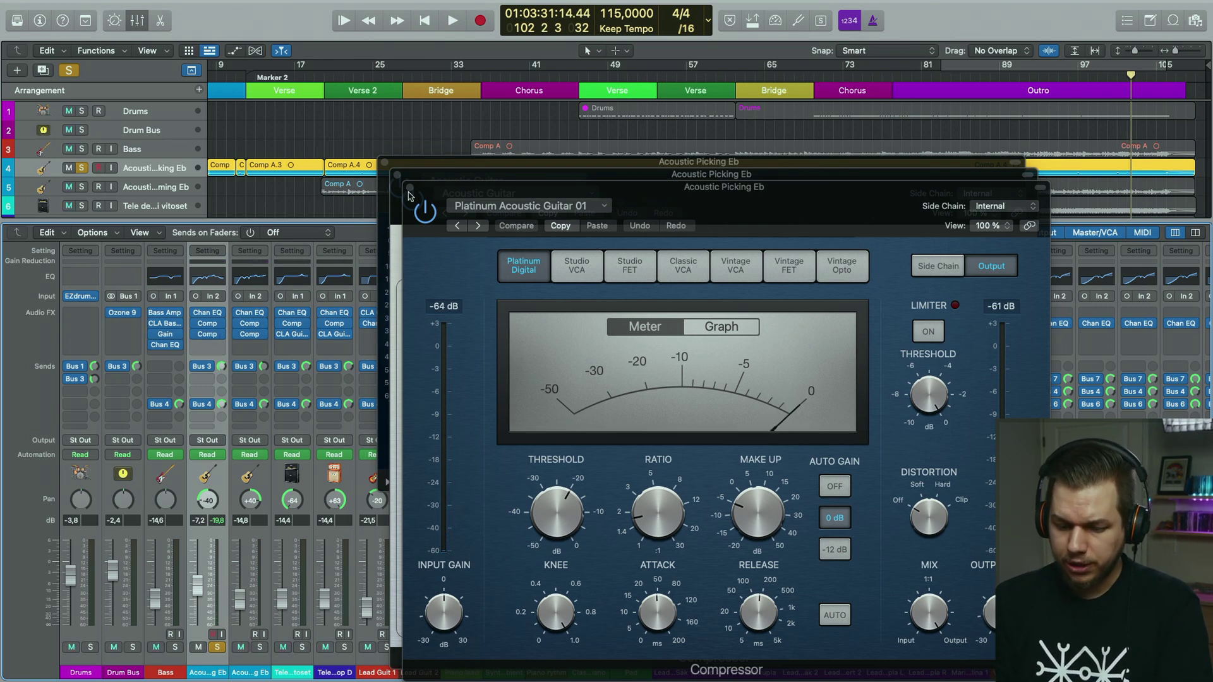
- Arrange the Vintage FET and Platinum Digital compressor windows side by side
{"action": "left_click", "coordinate": [525, 179]}
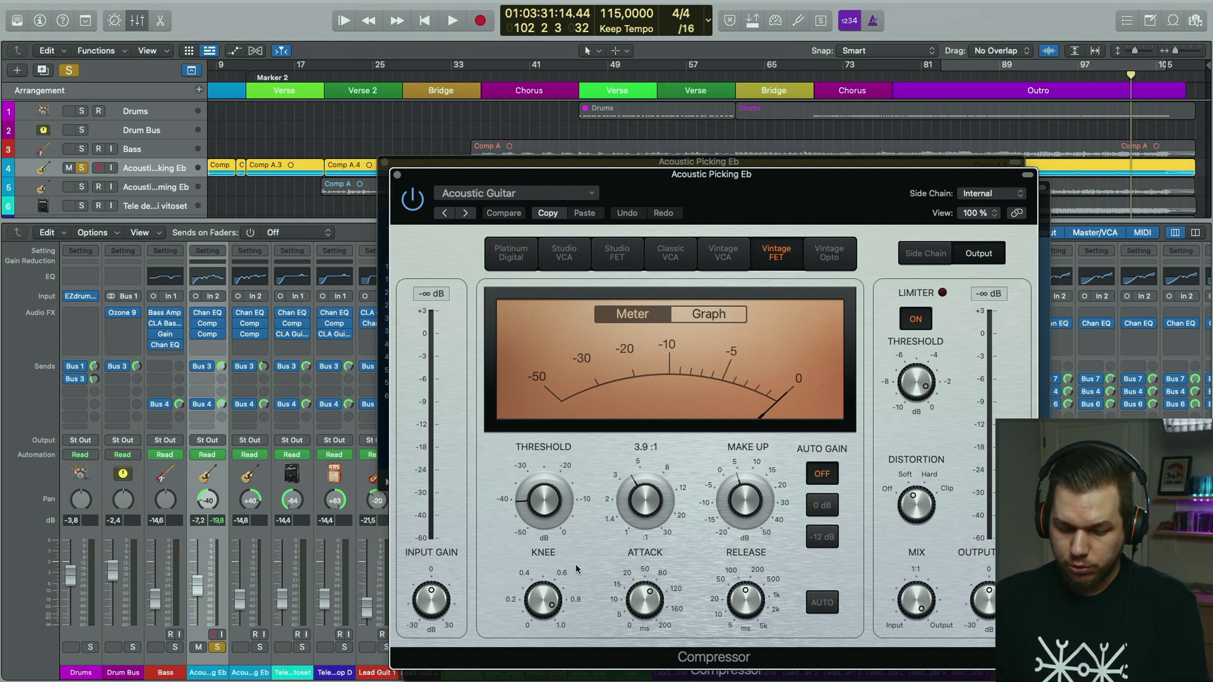
{"action": "left_click_drag", "start_coordinate": [673, 209], "coordinate": [391, 162]}
{"action": "left_click_drag", "start_coordinate": [797, 203], "coordinate": [1012, 167]}
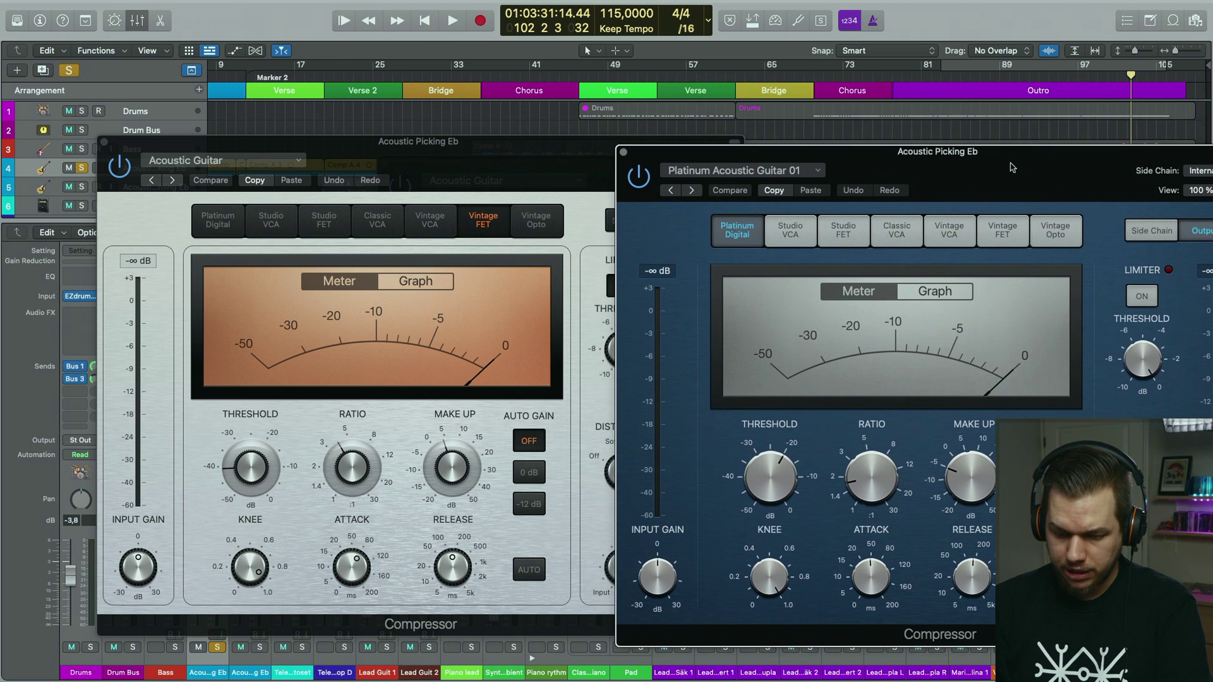
- Play the soloed picking guitar from early in the outro to compare both compressors' meters, and stop playback
{"action": "key", "text": "space"}
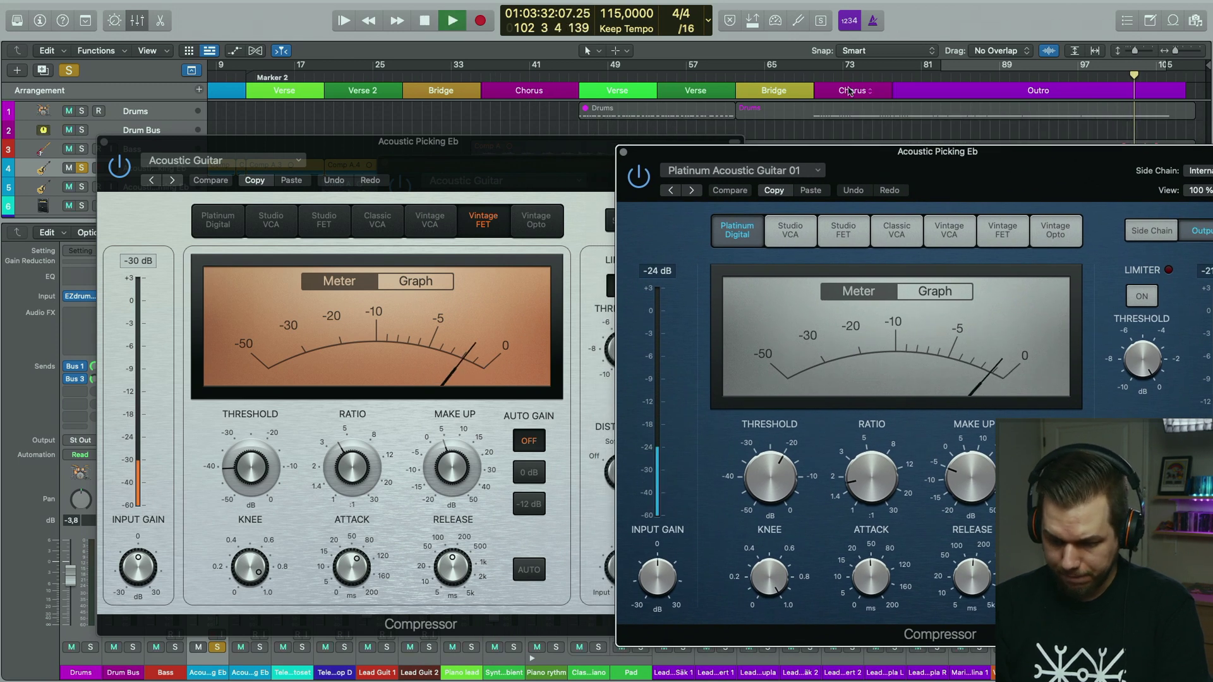
{"action": "left_click", "coordinate": [937, 74]}
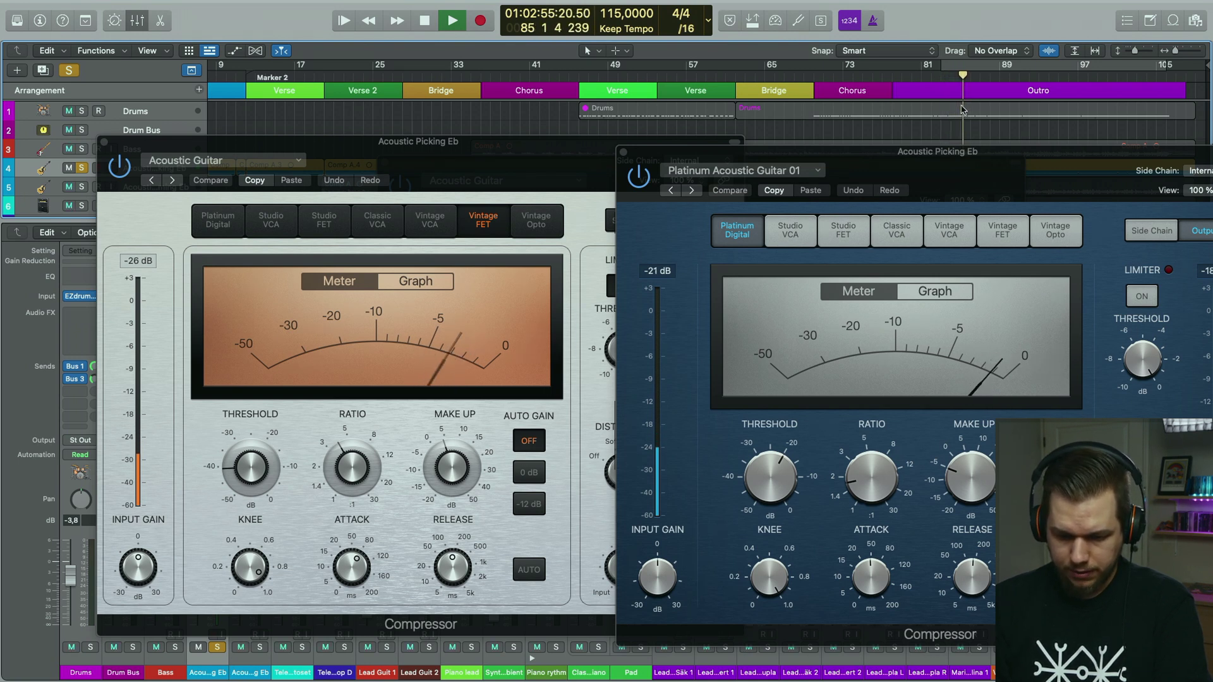
{"action": "key", "text": "space"}
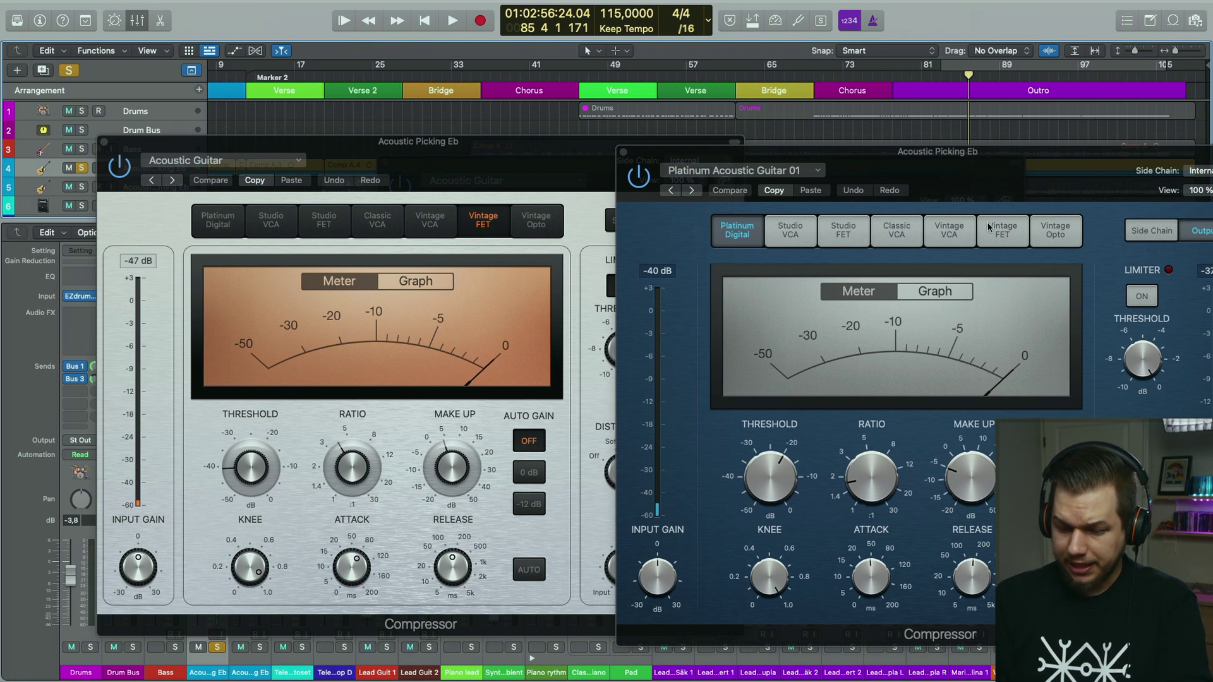
- Solo the MstrVerb return fed by Bus 3, play a moment of the outro through it, and remove its solo
{"action": "left_click_drag", "start_coordinate": [982, 191], "coordinate": [922, 187]}
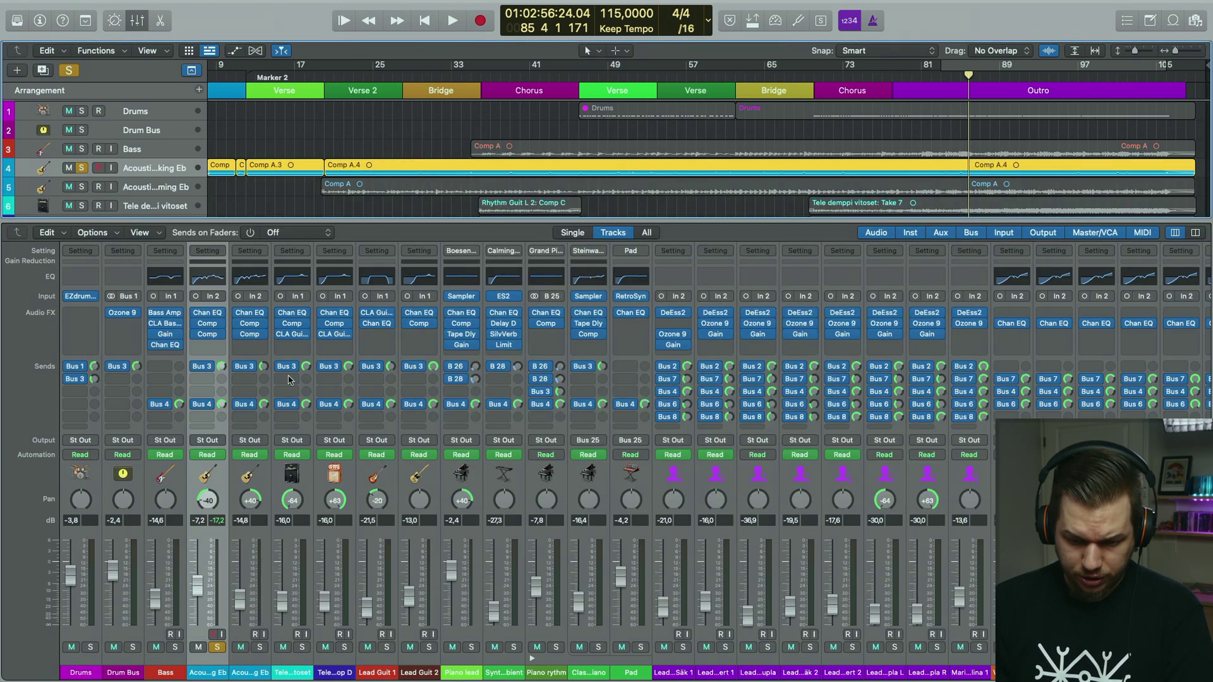
{"action": "scroll", "coordinate": [417, 207], "scroll_direction": "left", "scroll_amount": 5}
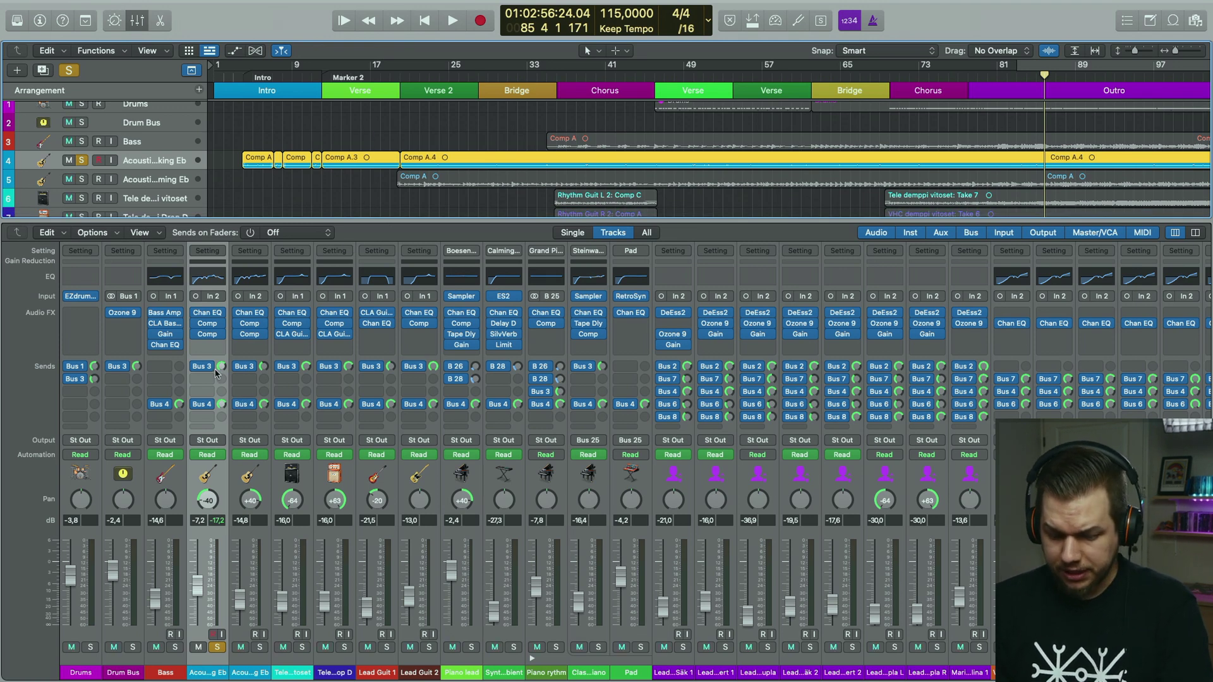
{"action": "scroll", "coordinate": [534, 399], "scroll_direction": "right", "scroll_amount": 10}
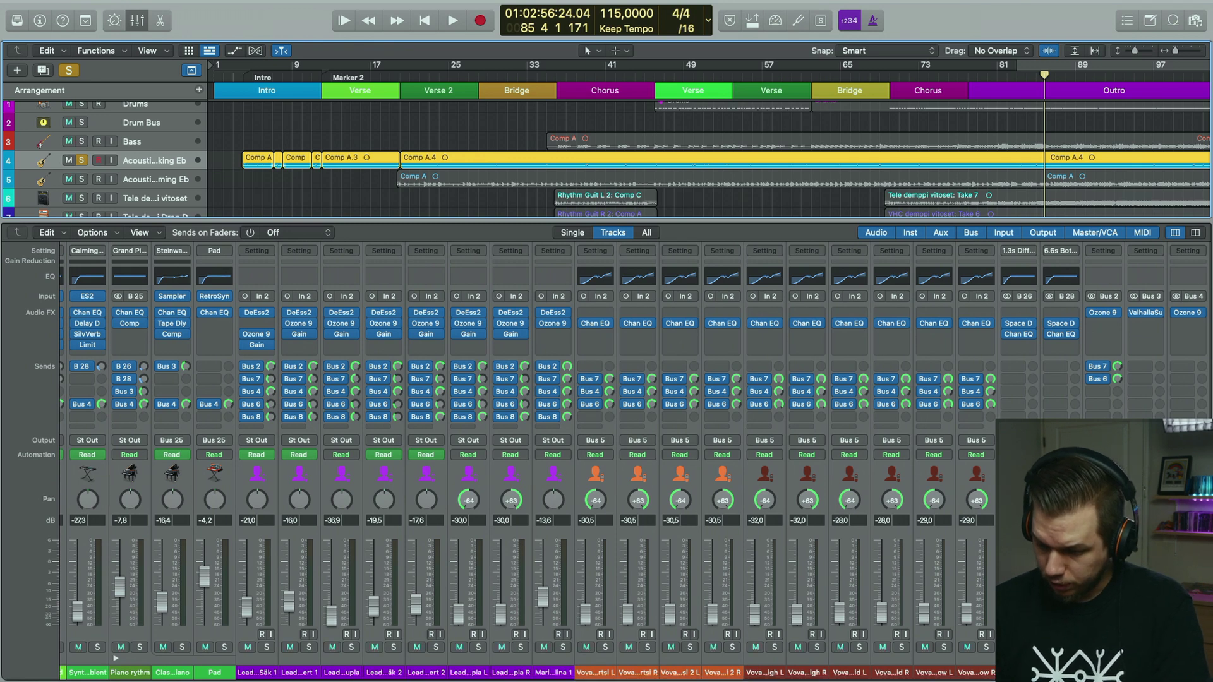
{"action": "scroll", "coordinate": [635, 461], "scroll_direction": "left", "scroll_amount": 10}
{"action": "scroll", "coordinate": [976, 394], "scroll_direction": "right", "scroll_amount": 15}
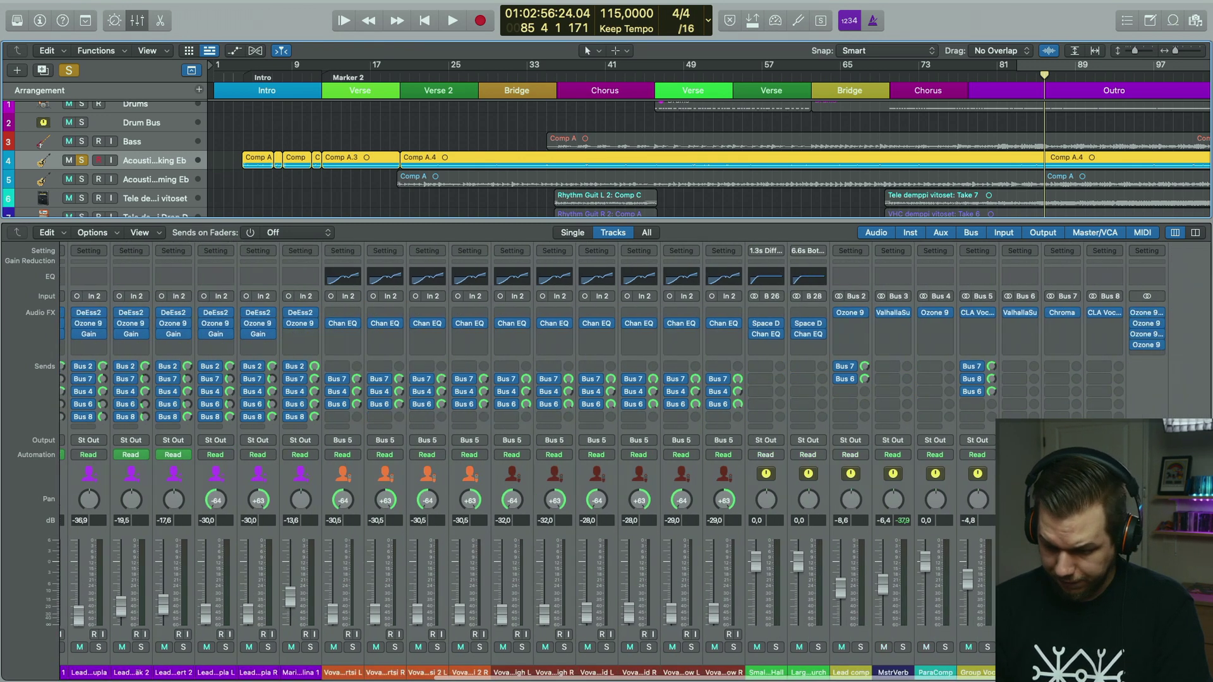
{"action": "left_click", "coordinate": [911, 496]}
{"action": "left_click", "coordinate": [903, 647]}
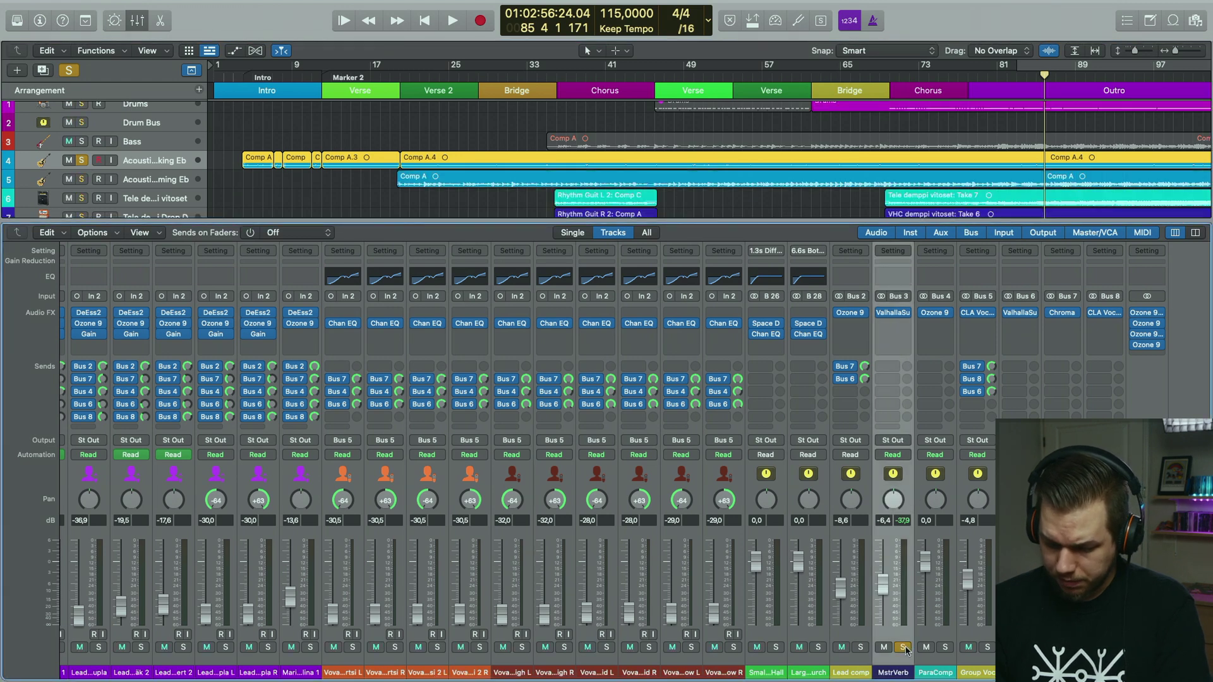
{"action": "key", "text": "space"}
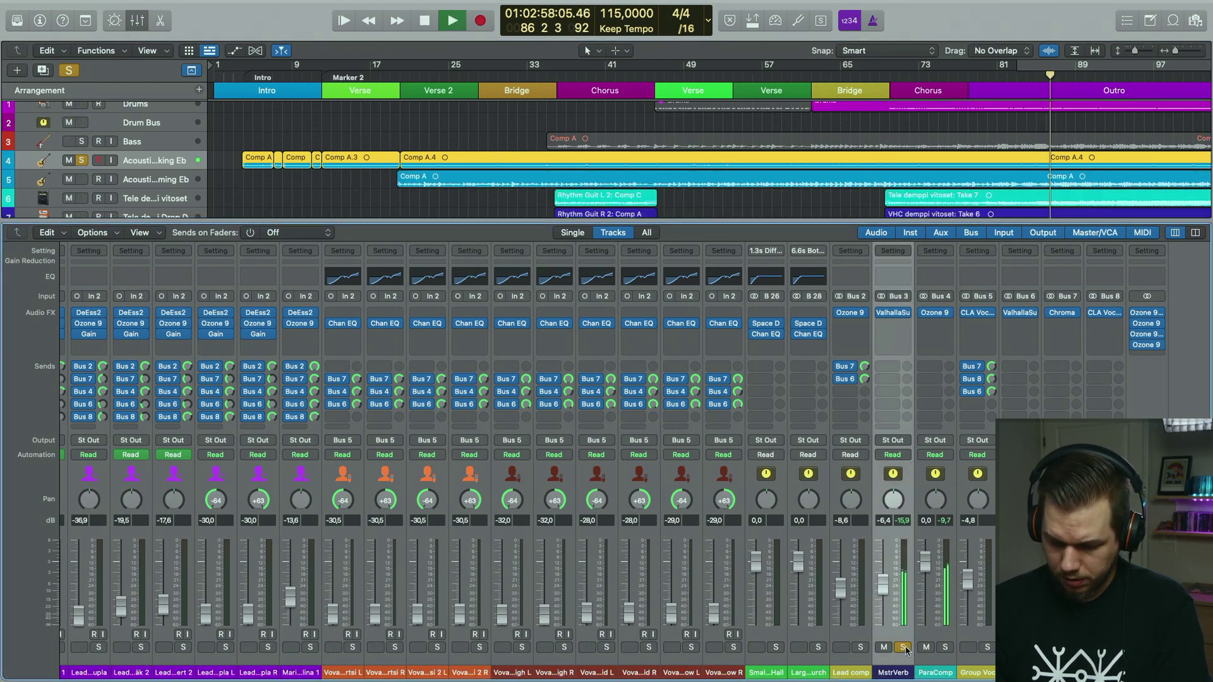
{"action": "key", "text": "space"}
{"action": "left_click", "coordinate": [903, 647]}
- Play the soloed picking guitar in the outro while examining the MstrVerb and ParaComp returns' levels in the mixer
{"action": "scroll", "coordinate": [908, 649], "scroll_direction": "left", "scroll_amount": 10}
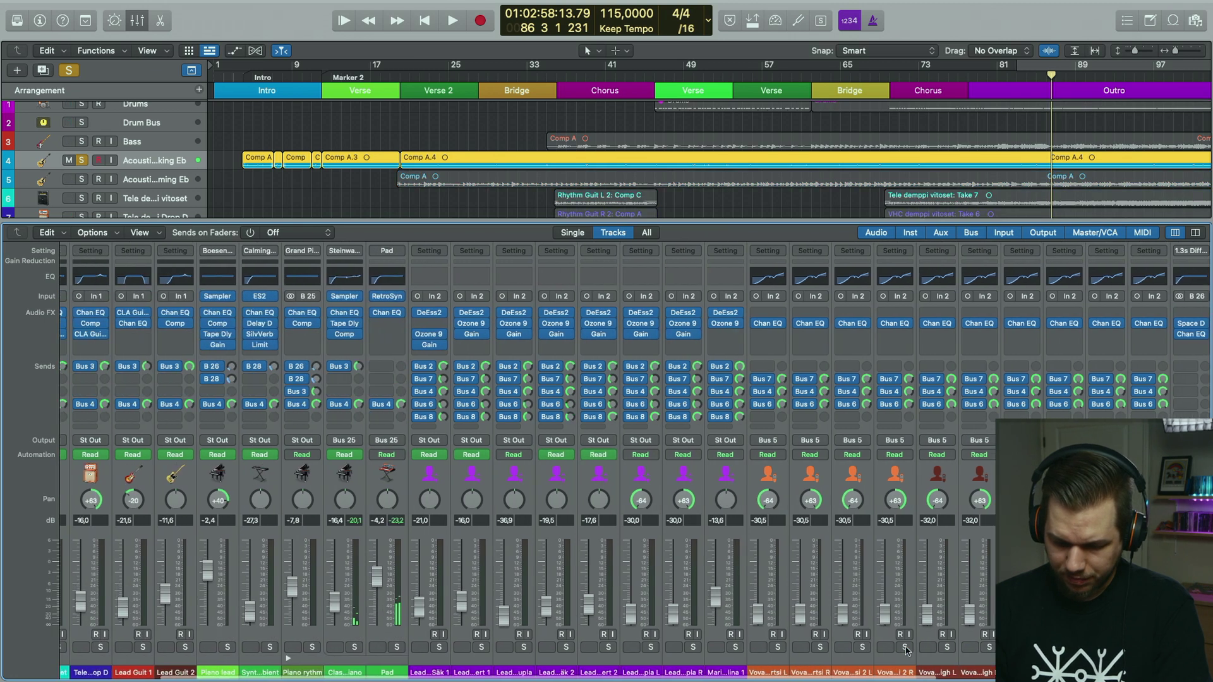
{"action": "scroll", "coordinate": [751, 515], "scroll_direction": "left", "scroll_amount": 5}
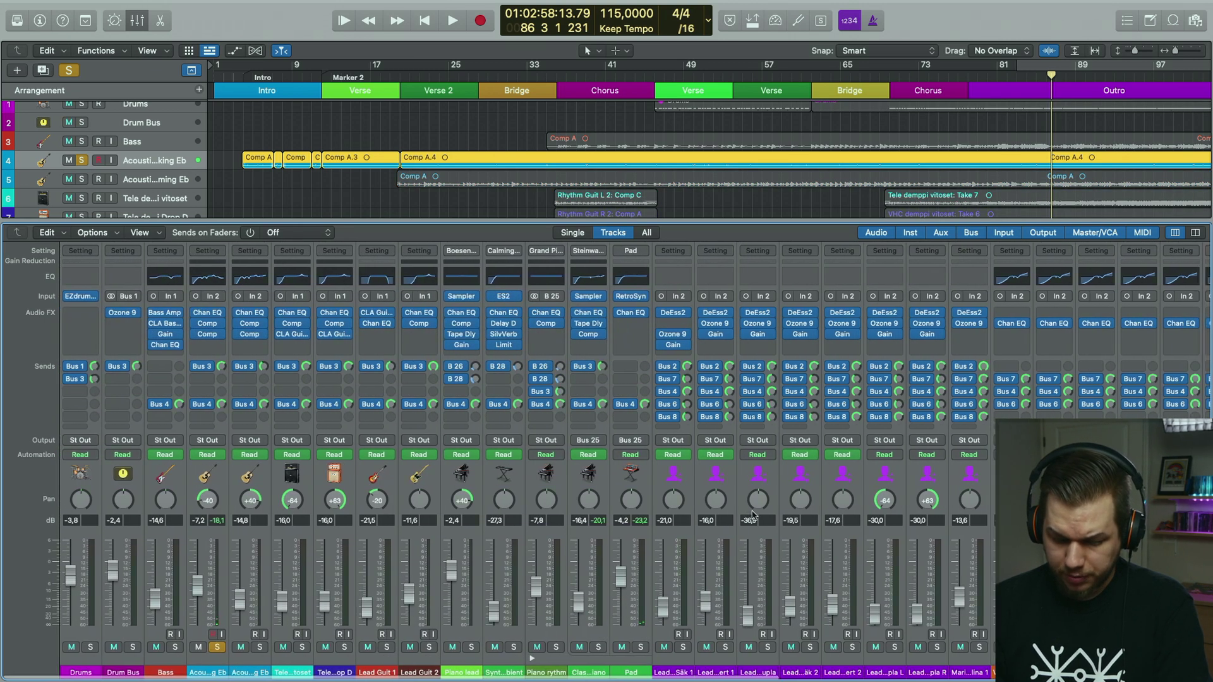
{"action": "key", "text": "space"}
{"action": "scroll", "coordinate": [752, 515], "scroll_direction": "right", "scroll_amount": 14}
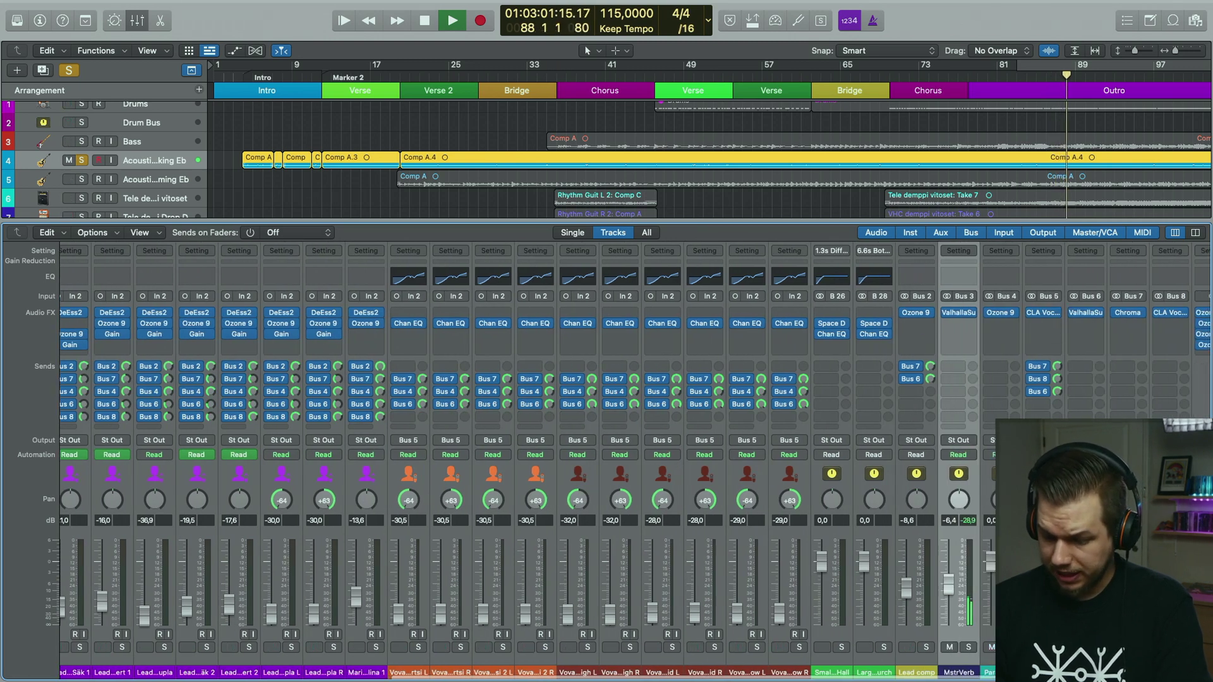
{"action": "key", "text": "space"}
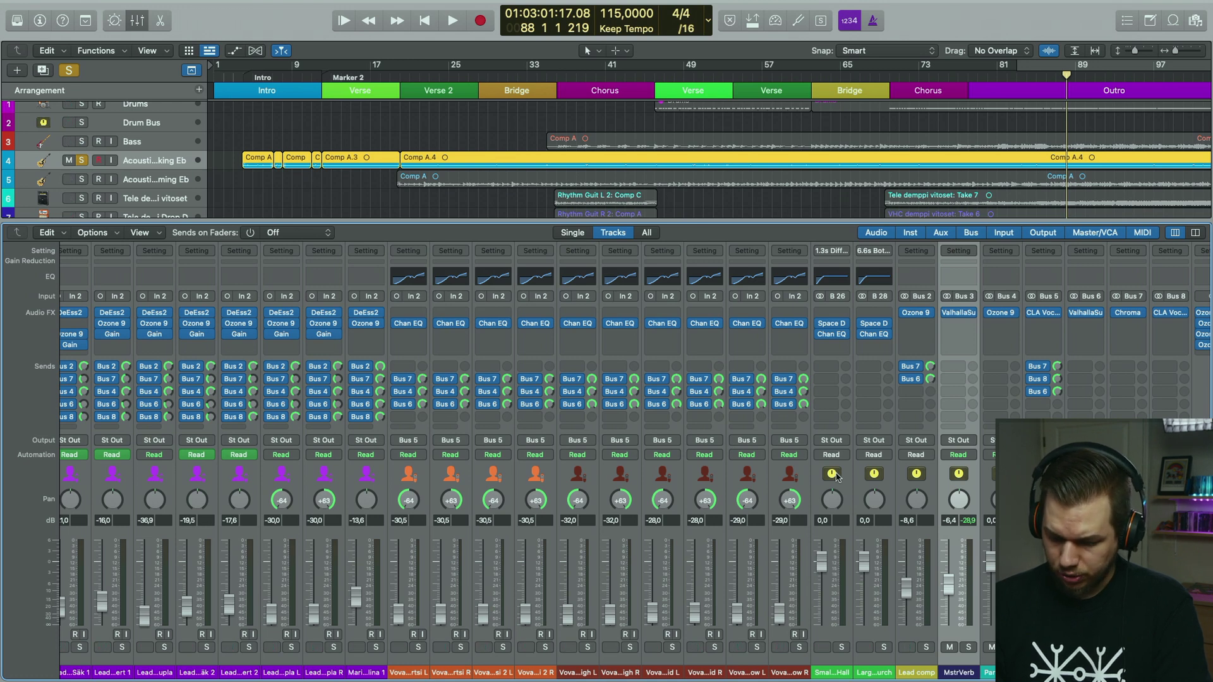
{"action": "scroll", "coordinate": [836, 476], "scroll_direction": "right", "scroll_amount": 2}
{"action": "key", "text": "space"}
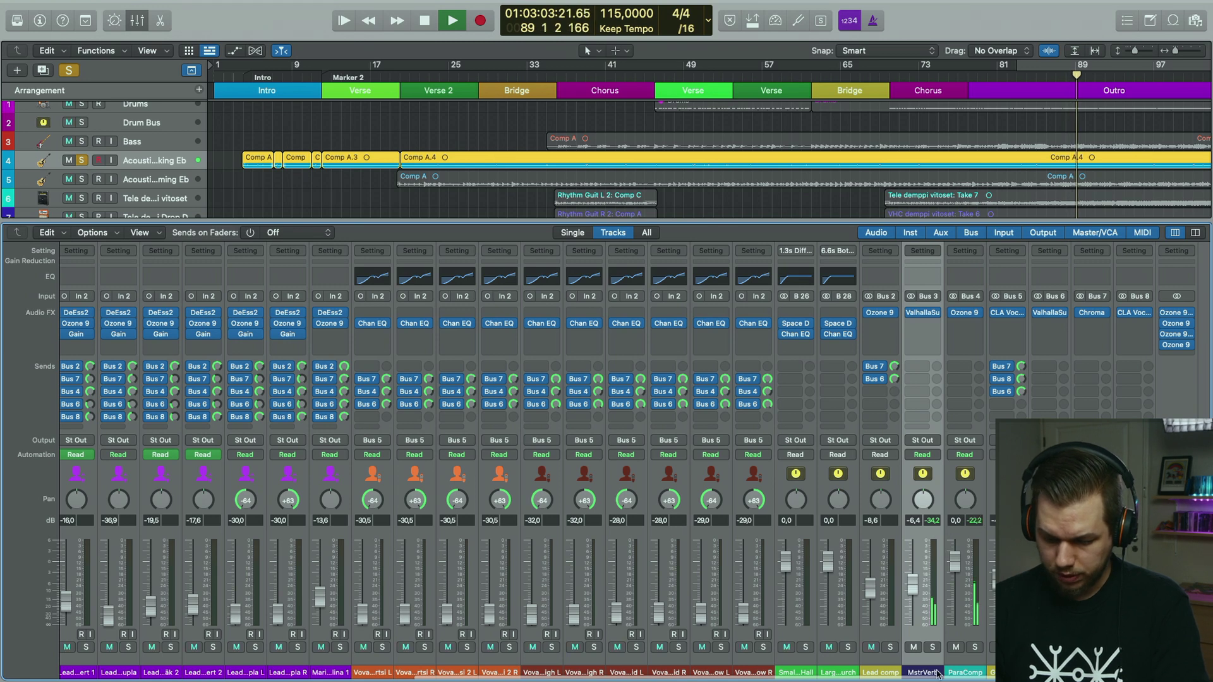
- Compare the picking guitar with the MstrVerb and ParaComp returns muted and unmuted, and stop playback
{"action": "left_click", "coordinate": [956, 647]}
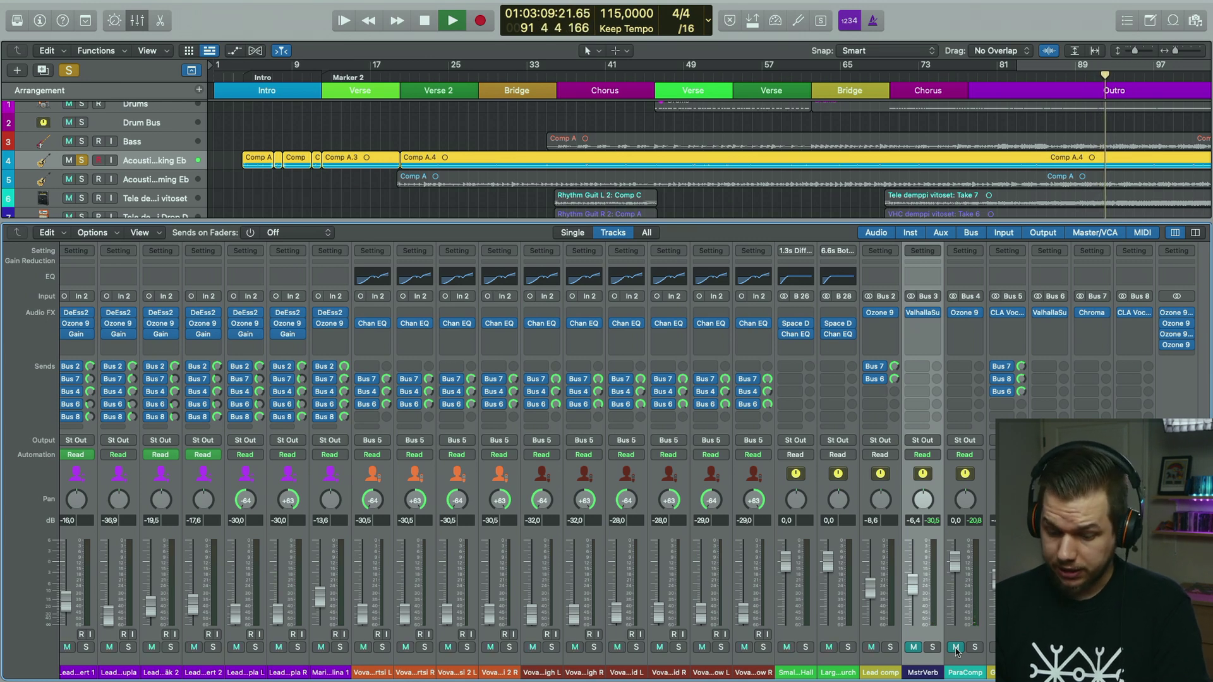
{"action": "left_click", "coordinate": [956, 647]}
{"action": "left_click", "coordinate": [914, 647]}
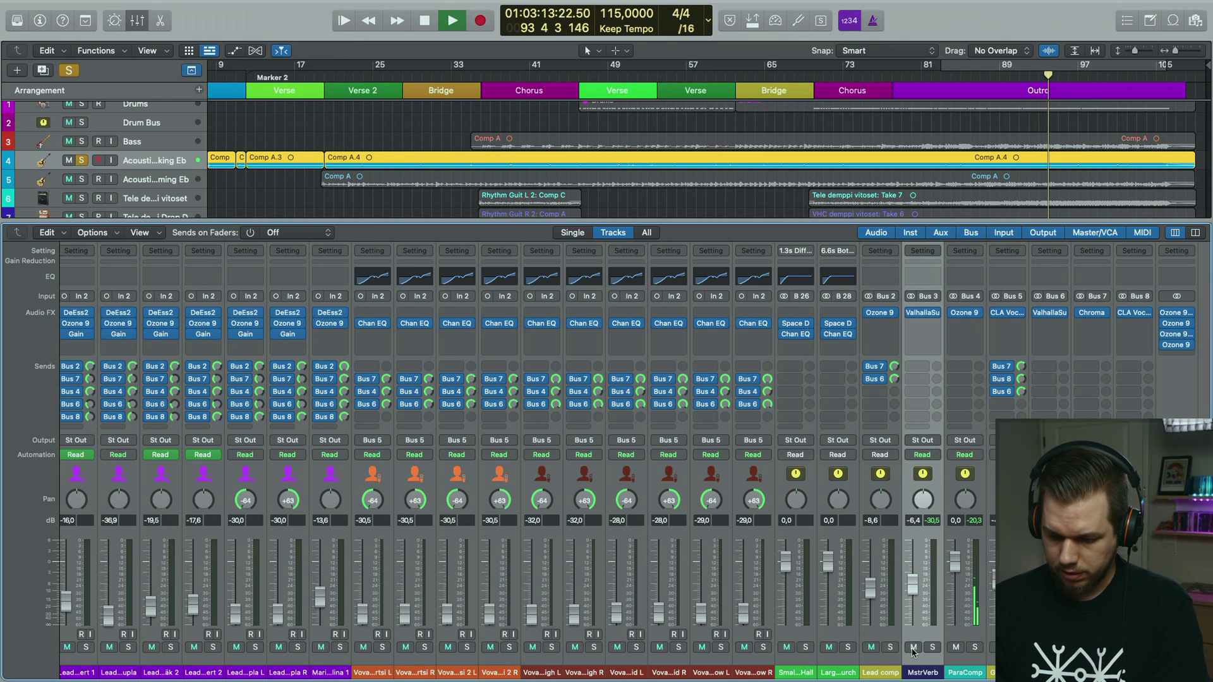
{"action": "key", "text": "space"}
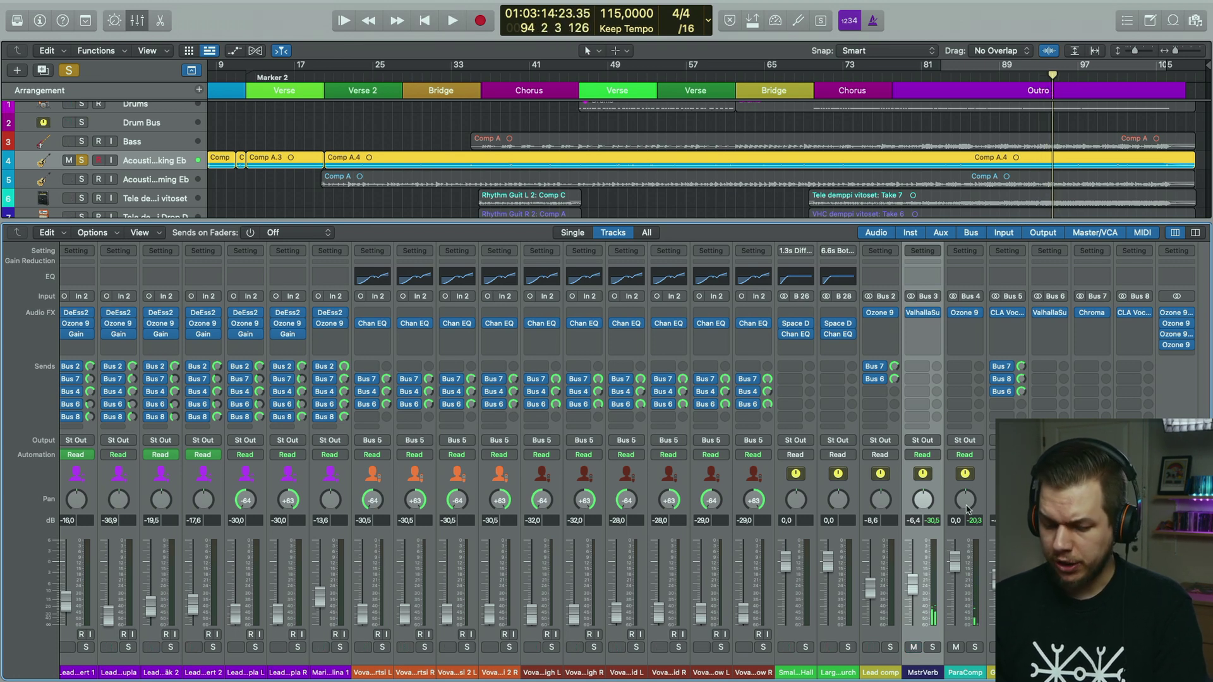
- Remove the solo from the Acoustic Picking Eb track and hide the mixer
{"action": "scroll", "coordinate": [967, 509], "scroll_direction": "left", "scroll_amount": 10}
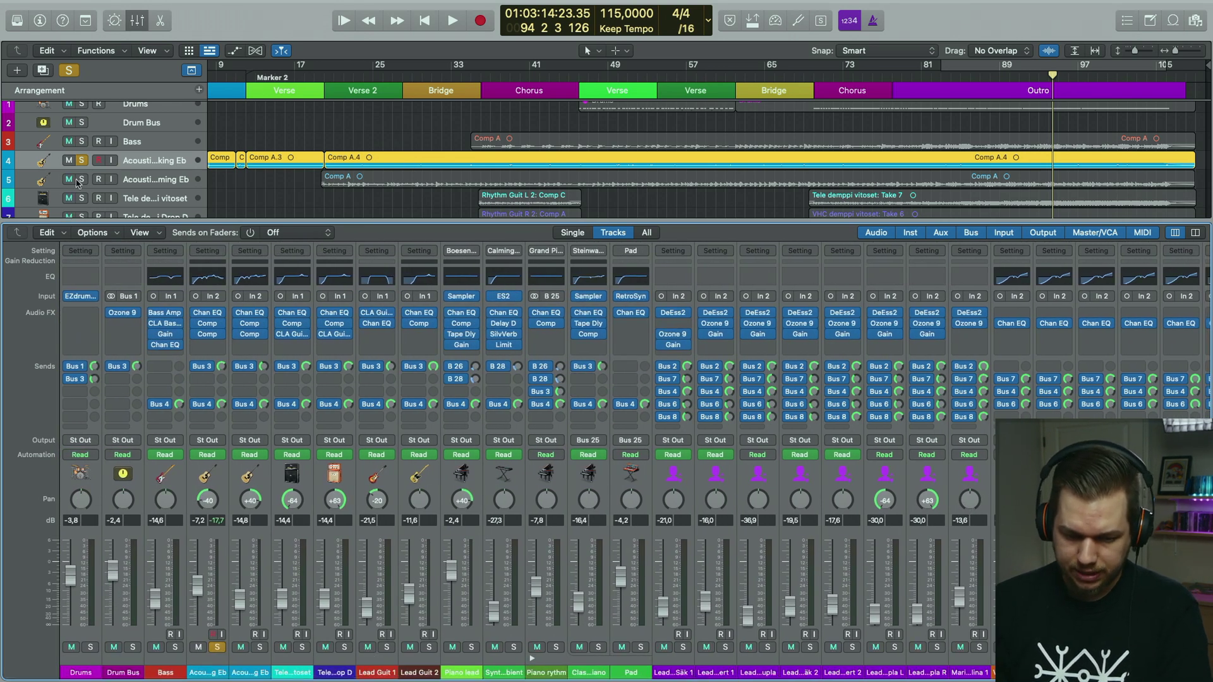
{"action": "key", "text": "ctrl+s"}
{"action": "key", "text": "x"}
{"action": "scroll", "coordinate": [319, 227], "scroll_direction": "left", "scroll_amount": 5}
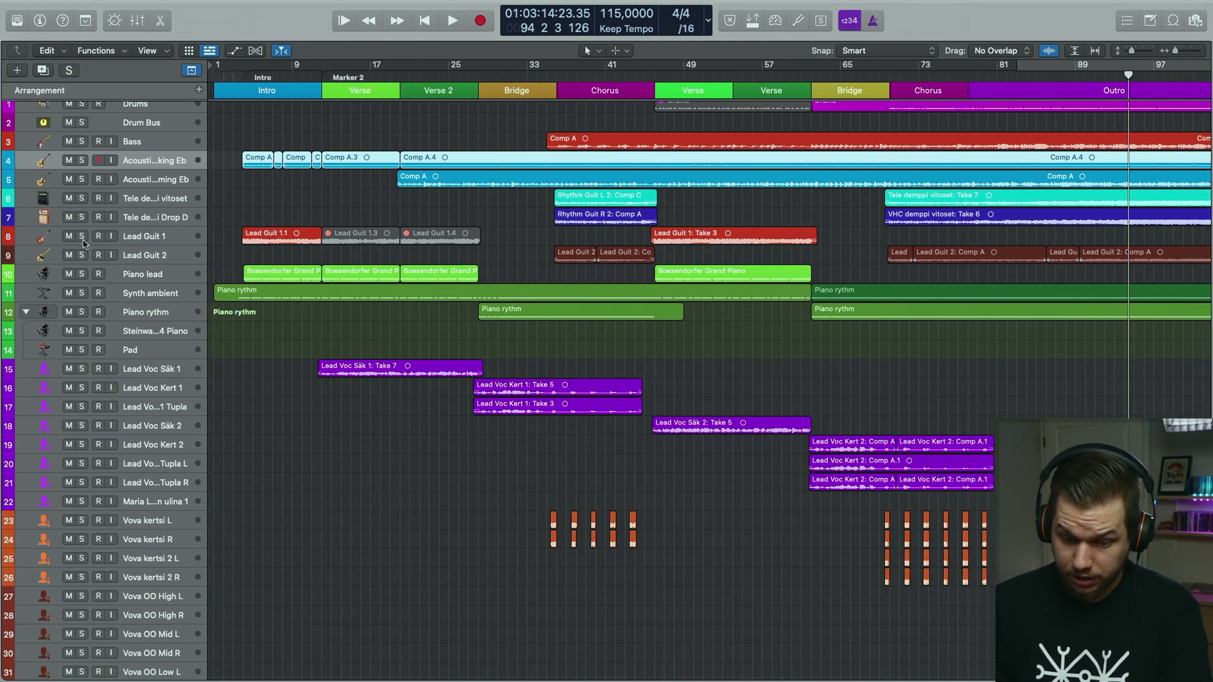
- Solo the Lead Guit 1 and Piano lead tracks and play them together from bar 4 of the intro
{"action": "left_click", "coordinate": [82, 237]}
{"action": "left_click", "coordinate": [82, 274]}
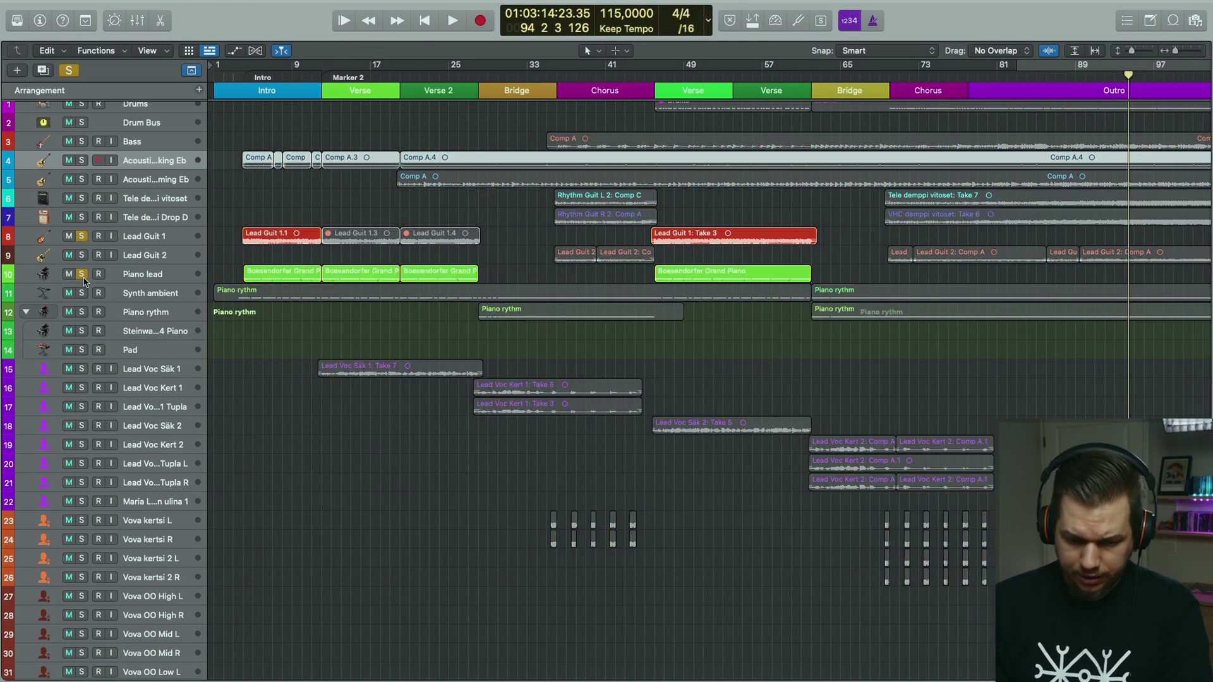
{"action": "left_click", "coordinate": [243, 76]}
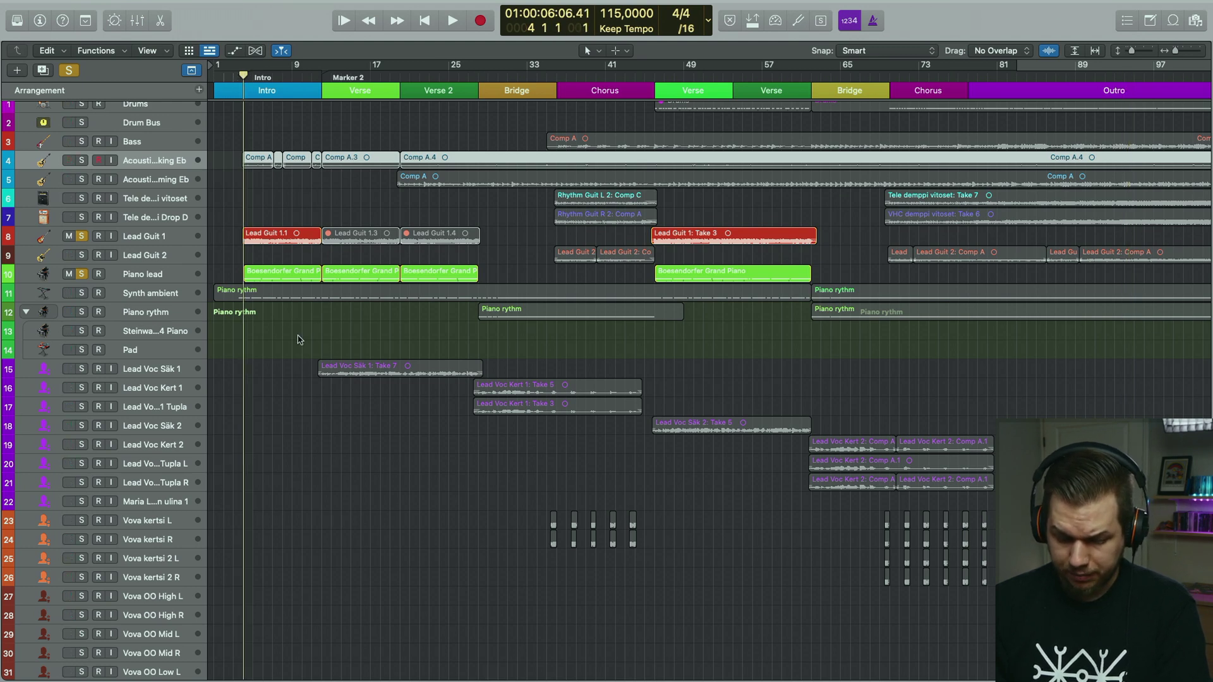
{"action": "key", "text": "space"}
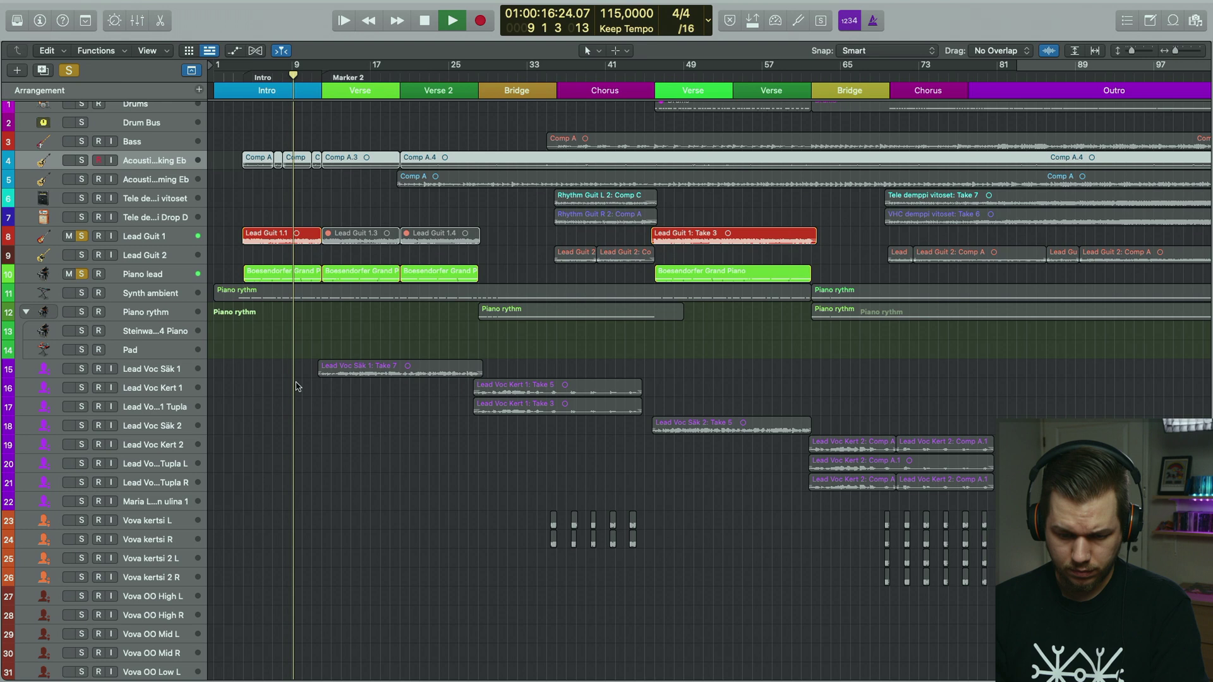
{"action": "key", "text": "space"}
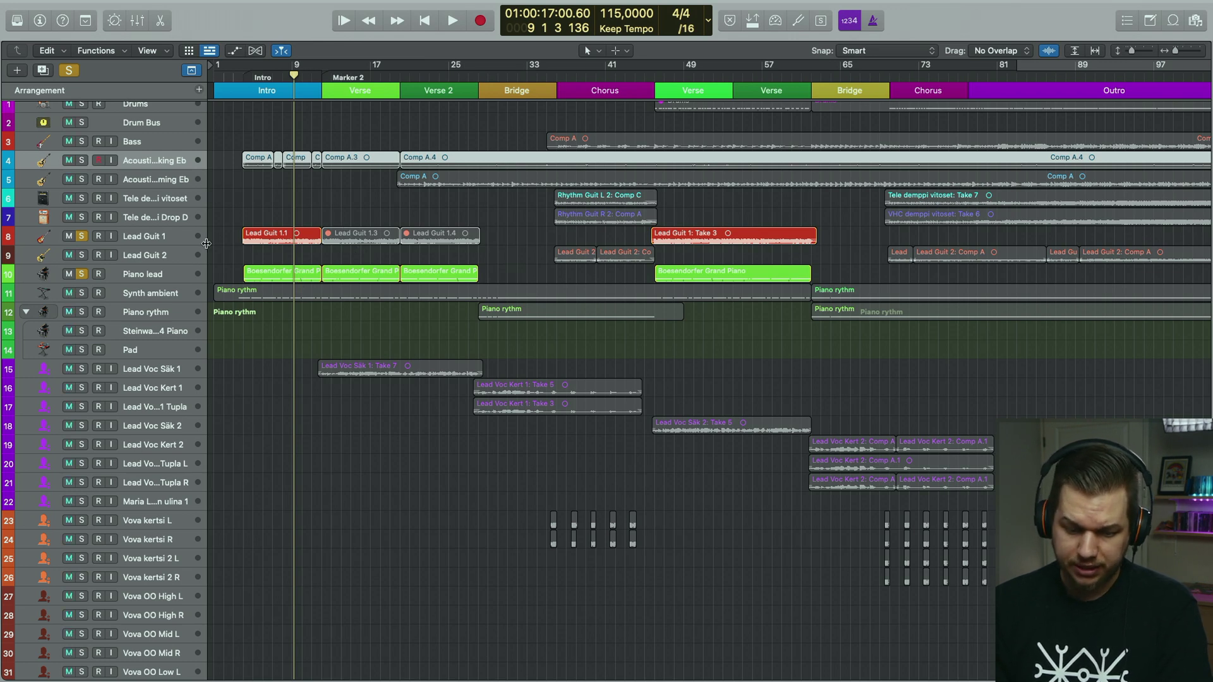
- Solo only the Synth ambient track and play it from early in the intro
{"action": "left_click", "coordinate": [82, 293]}
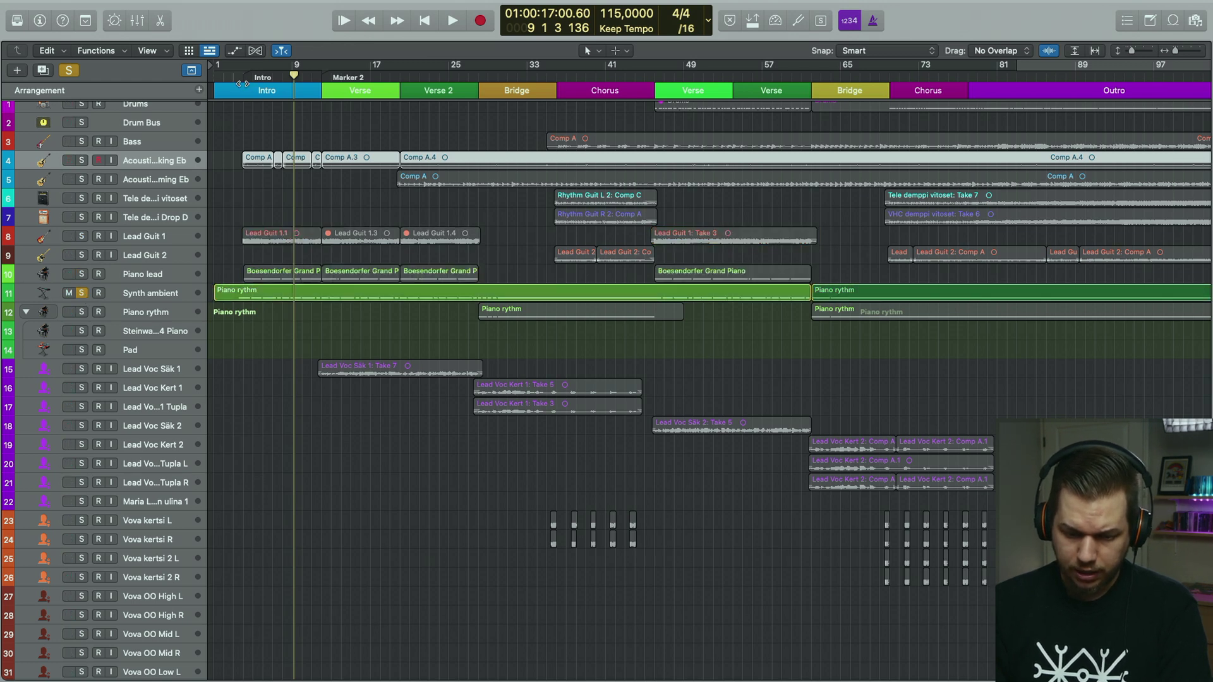
{"action": "left_click", "coordinate": [235, 79]}
{"action": "key", "text": "space"}
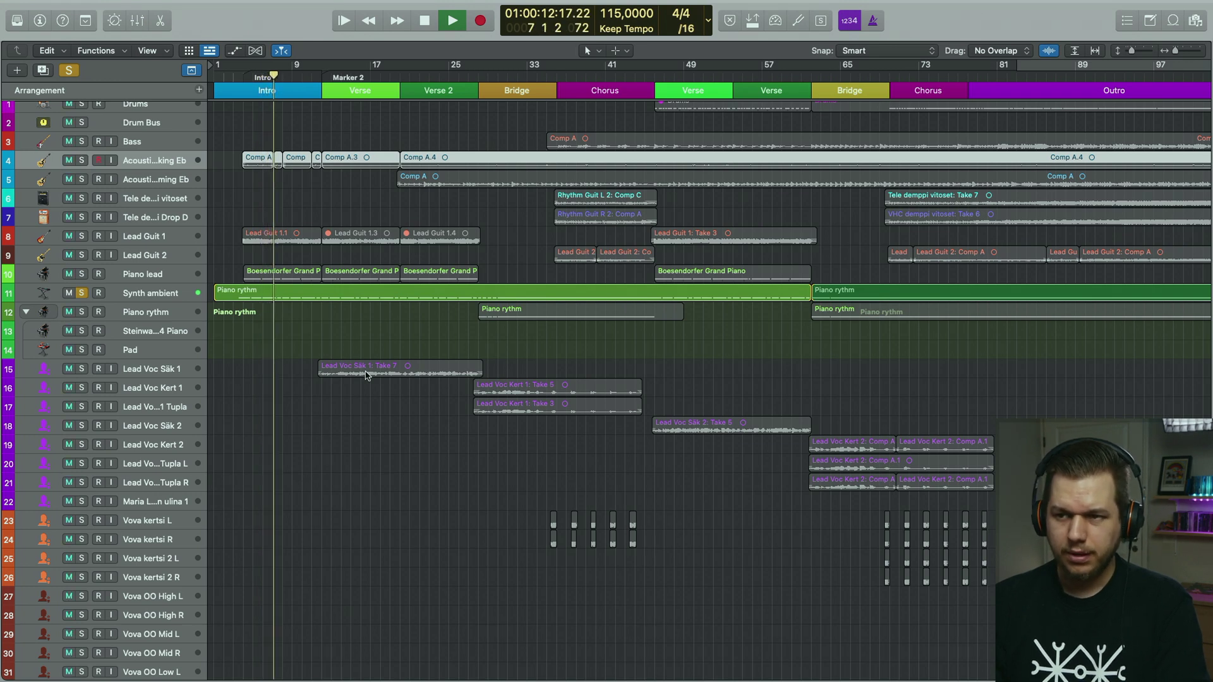
{"action": "key", "text": "space"}
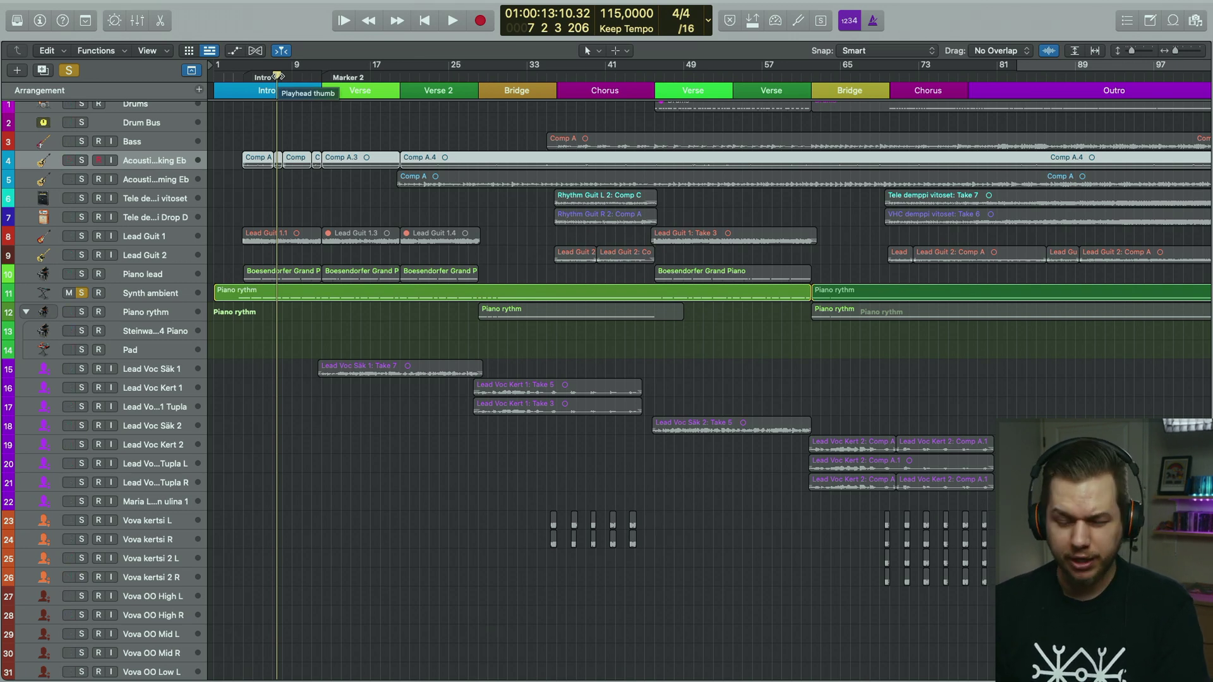
- Resume the soloed synth and examine its channel's level in the mixer, stop playback, and hide the mixer
{"action": "key", "text": "space"}
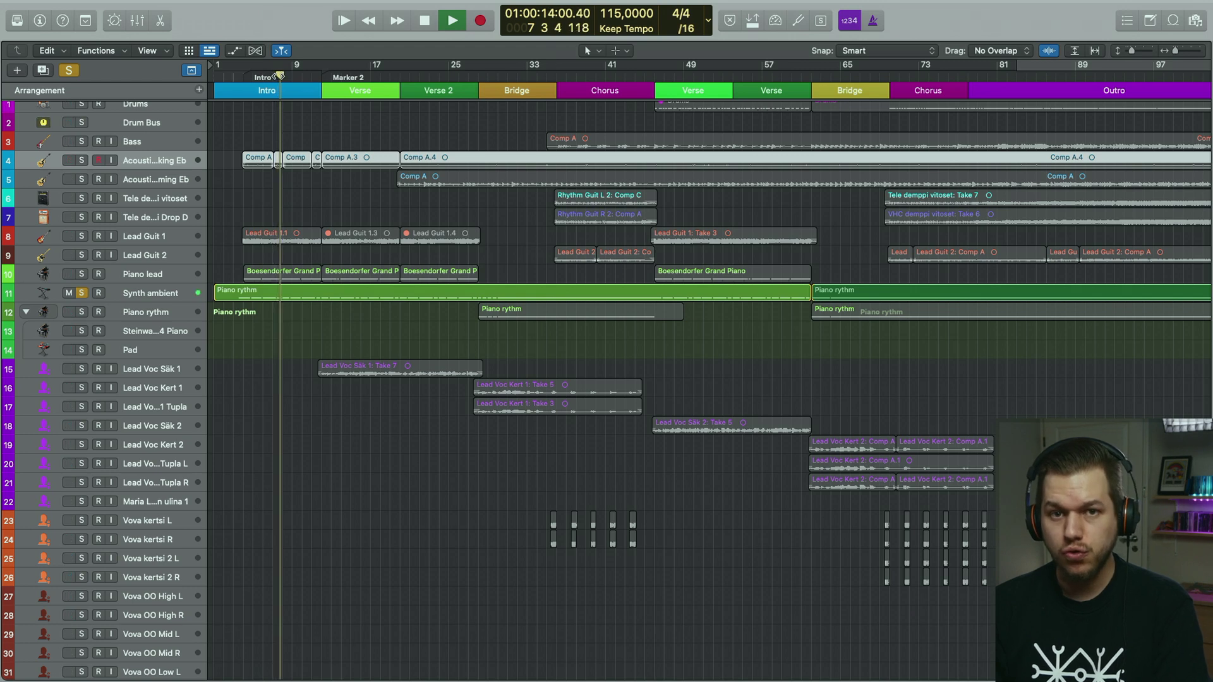
{"action": "key", "text": "x"}
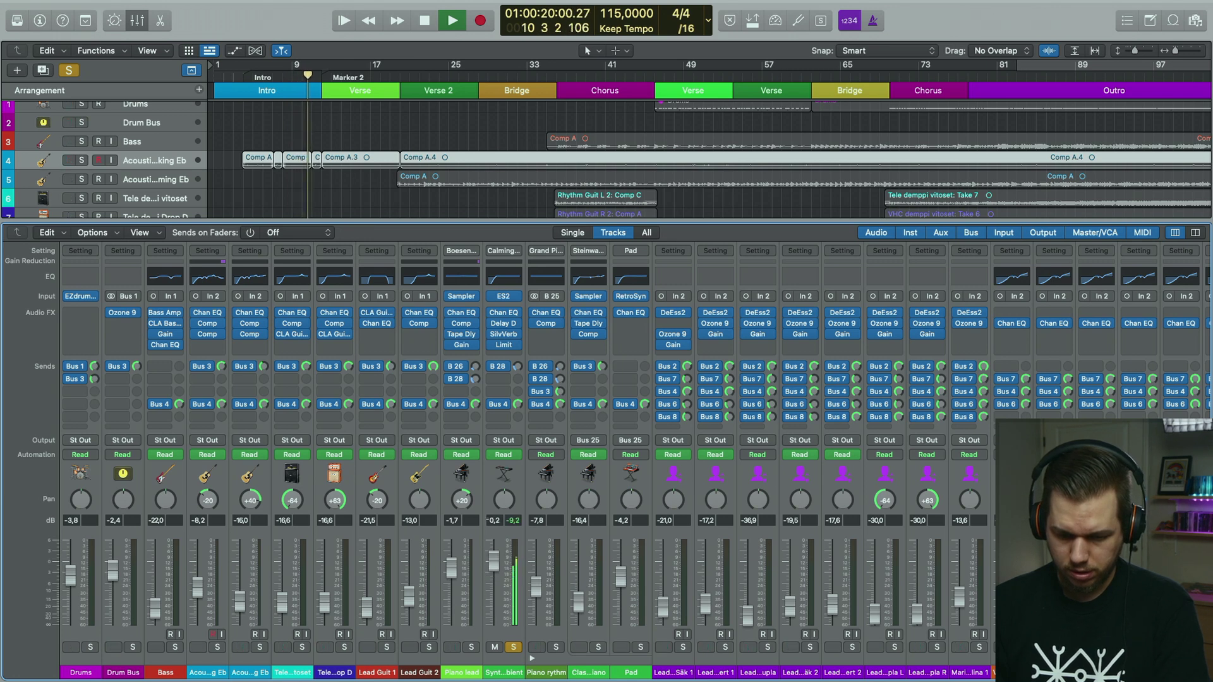
{"action": "key", "text": "space"}
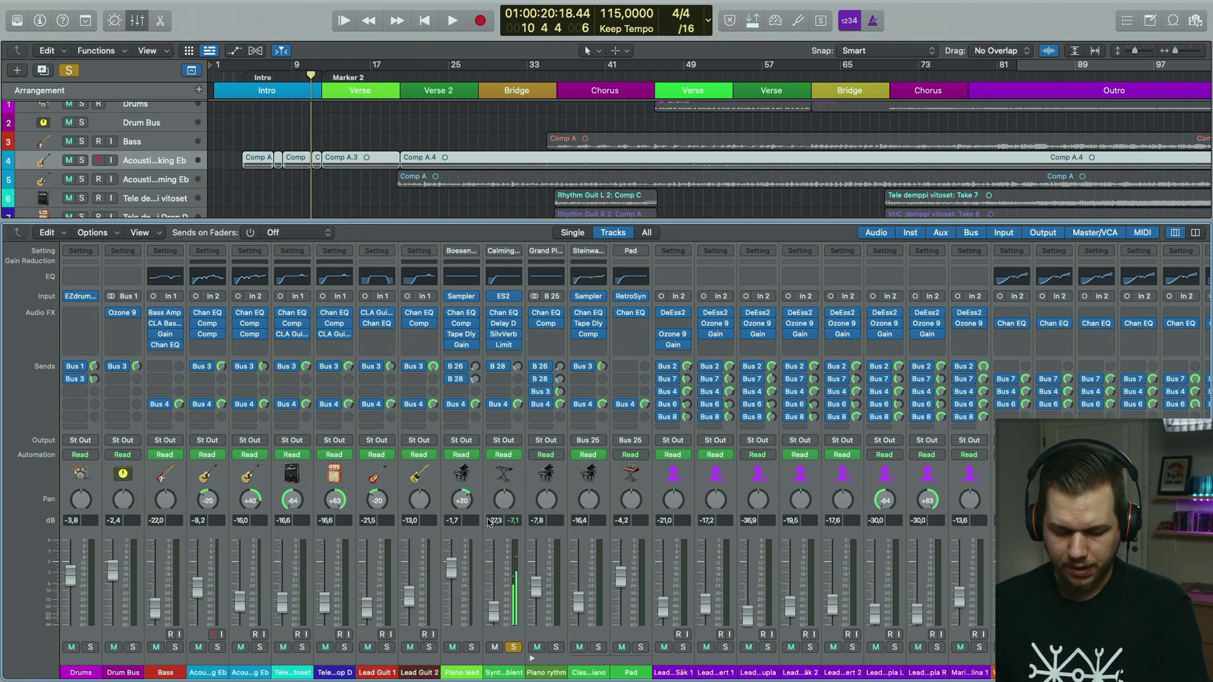
{"action": "key", "text": "x"}
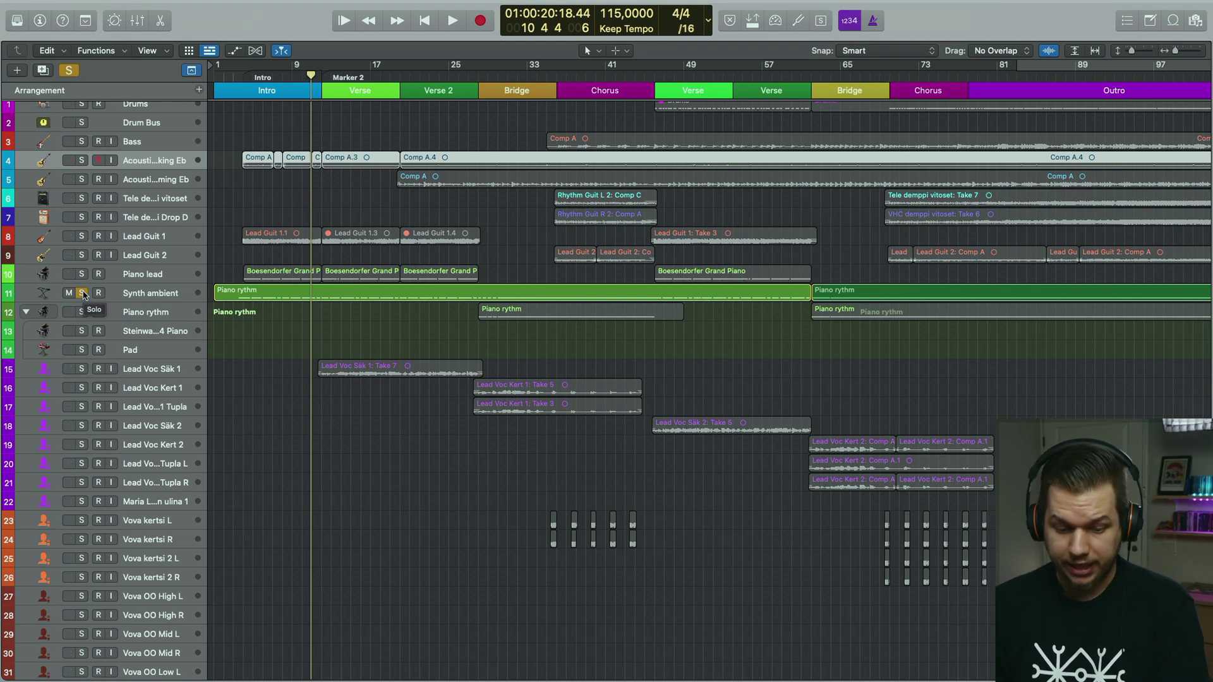
- Remove the solo from Synth ambient and play the full mix from bar 5 of the intro
{"action": "left_click", "coordinate": [83, 294]}
{"action": "left_click", "coordinate": [255, 77]}
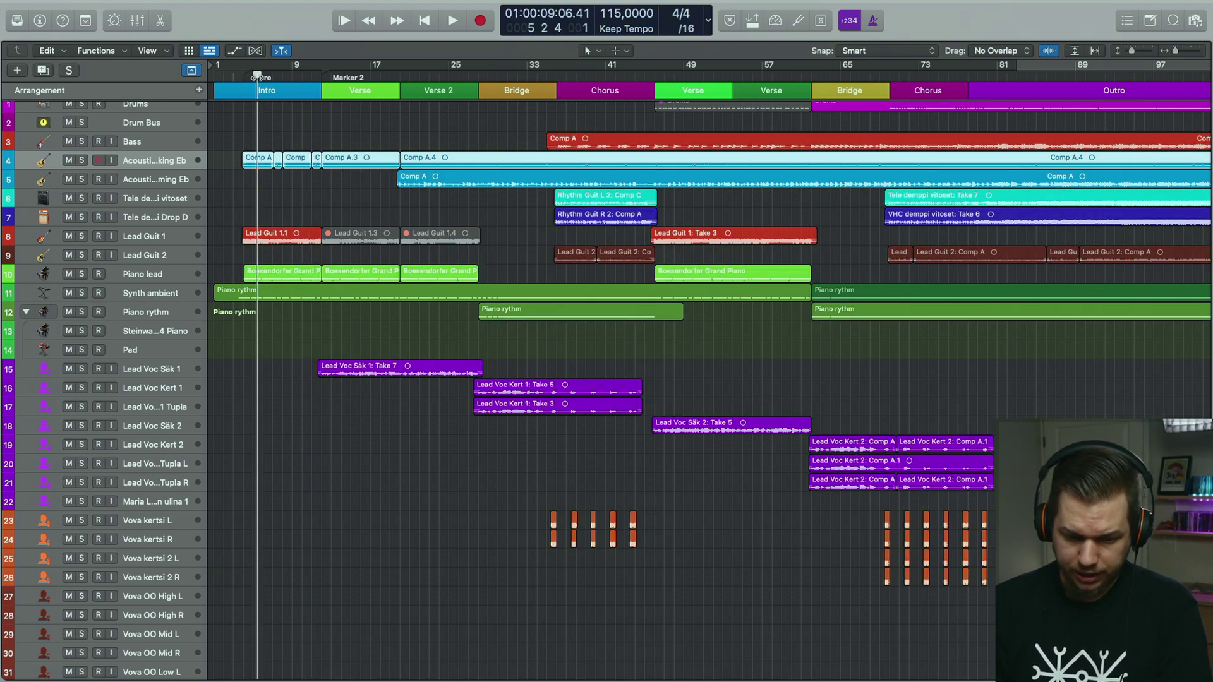
{"action": "key", "text": "space"}
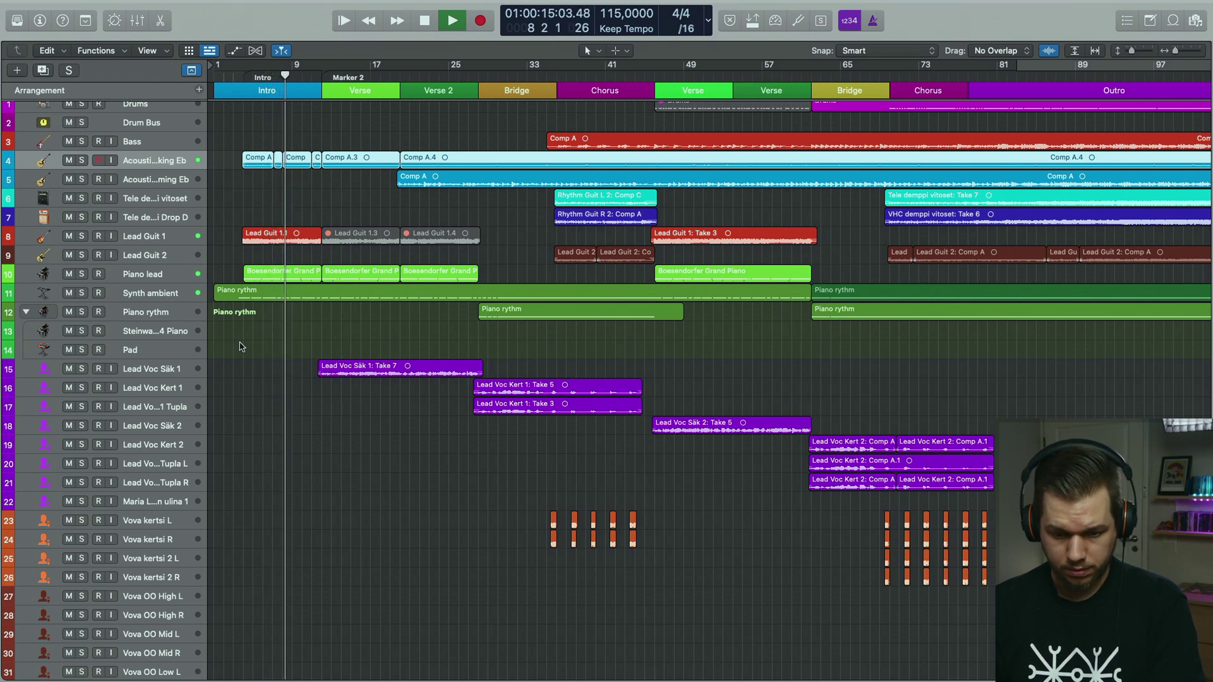
{"action": "key", "text": "space"}
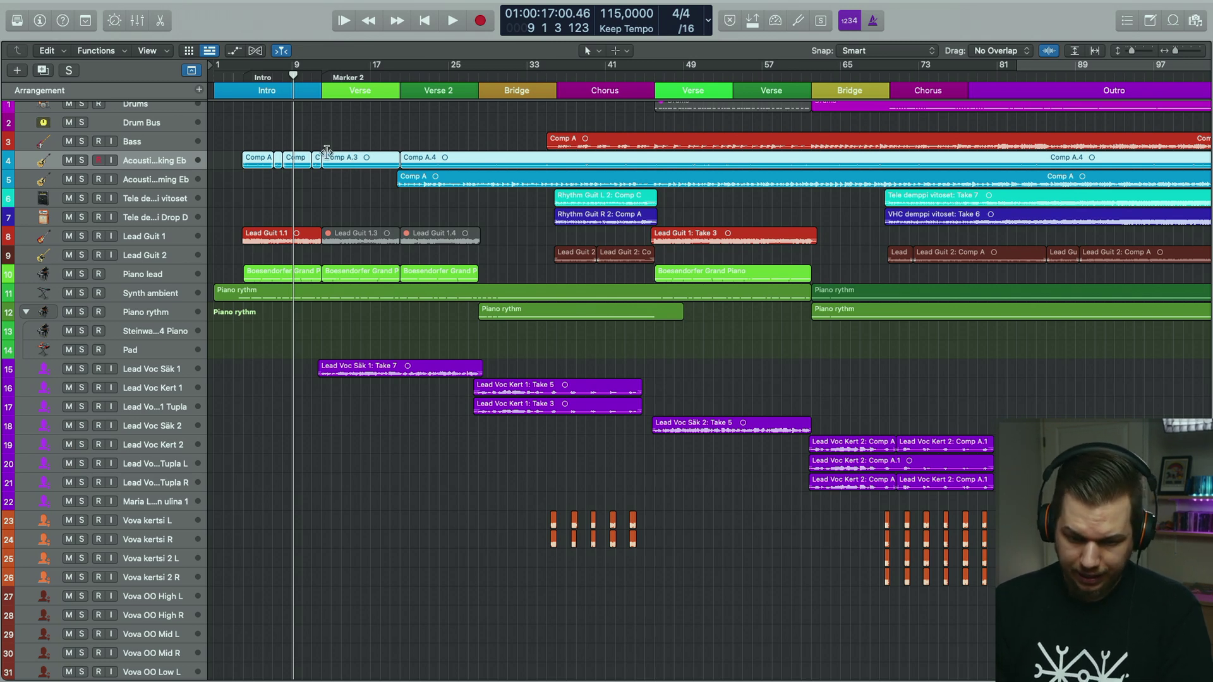
- Play the first verse from bar 12 with Lead Voc Säk 1 soloed, stop, and show the mixer
{"action": "key", "text": "alt+period"}
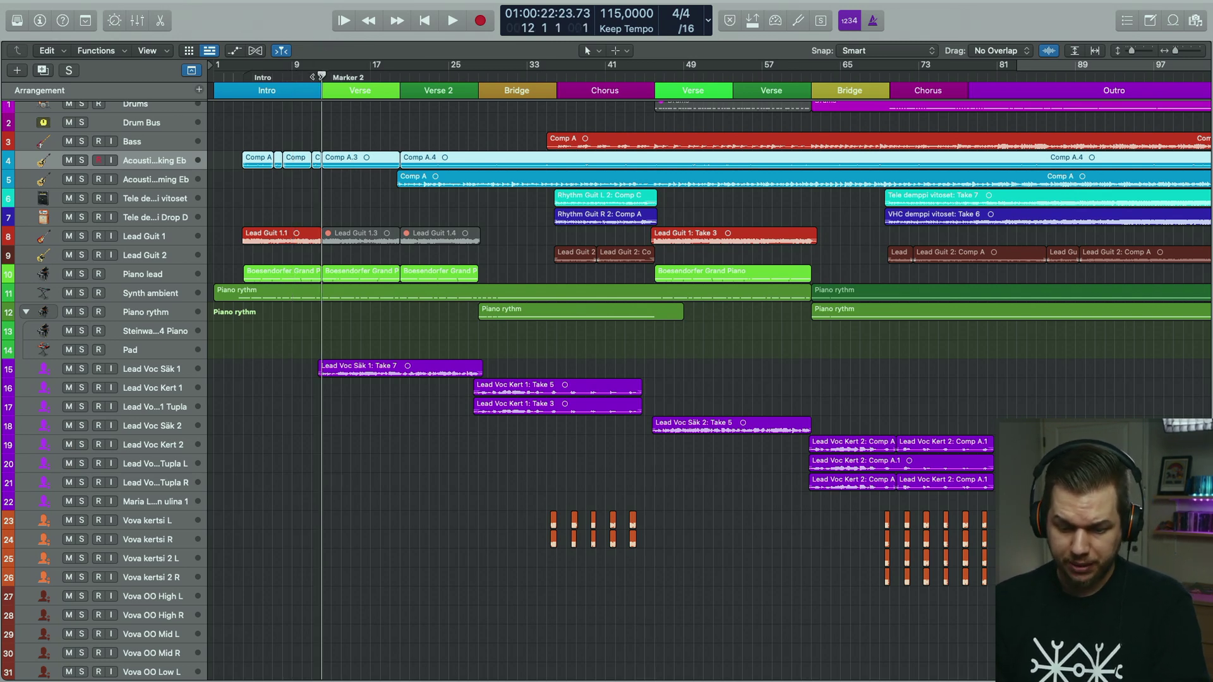
{"action": "key", "text": "space"}
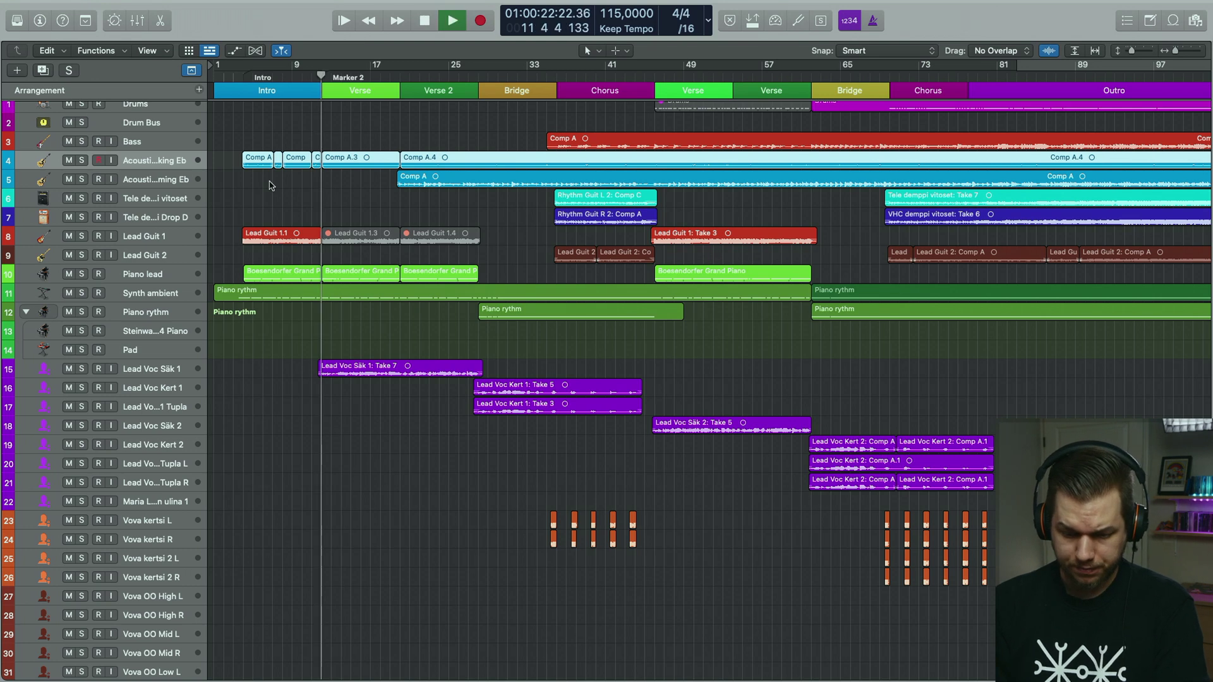
{"action": "left_click", "coordinate": [82, 369]}
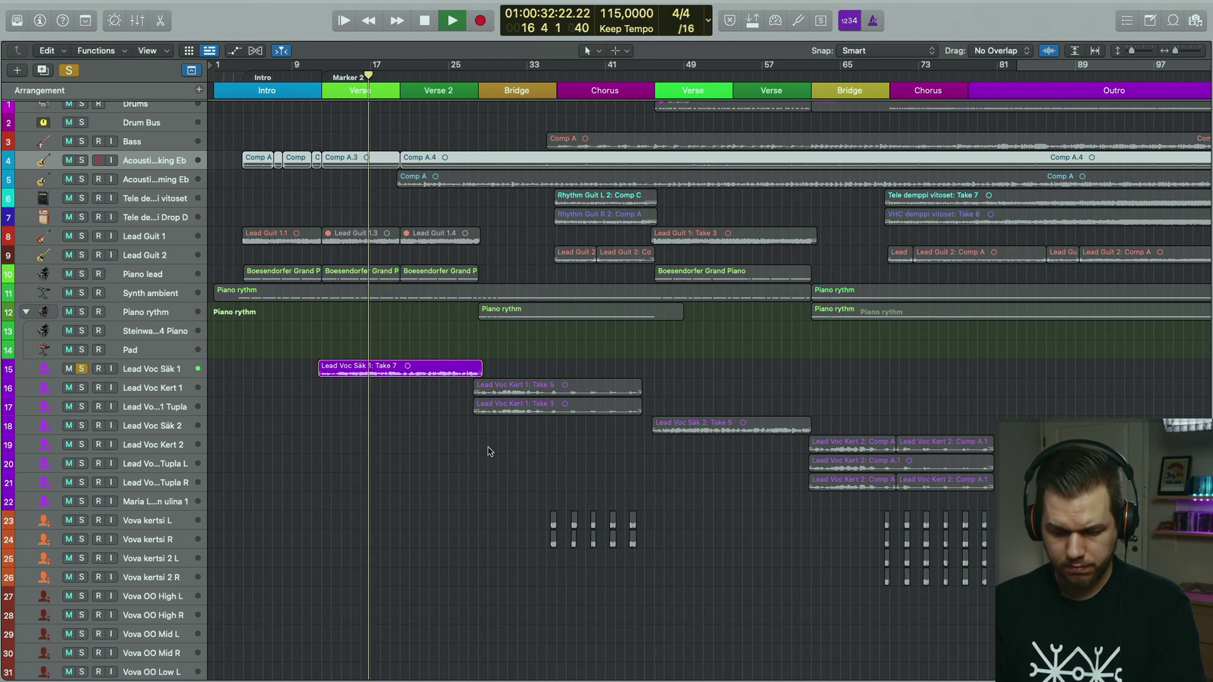
{"action": "key", "text": "space"}
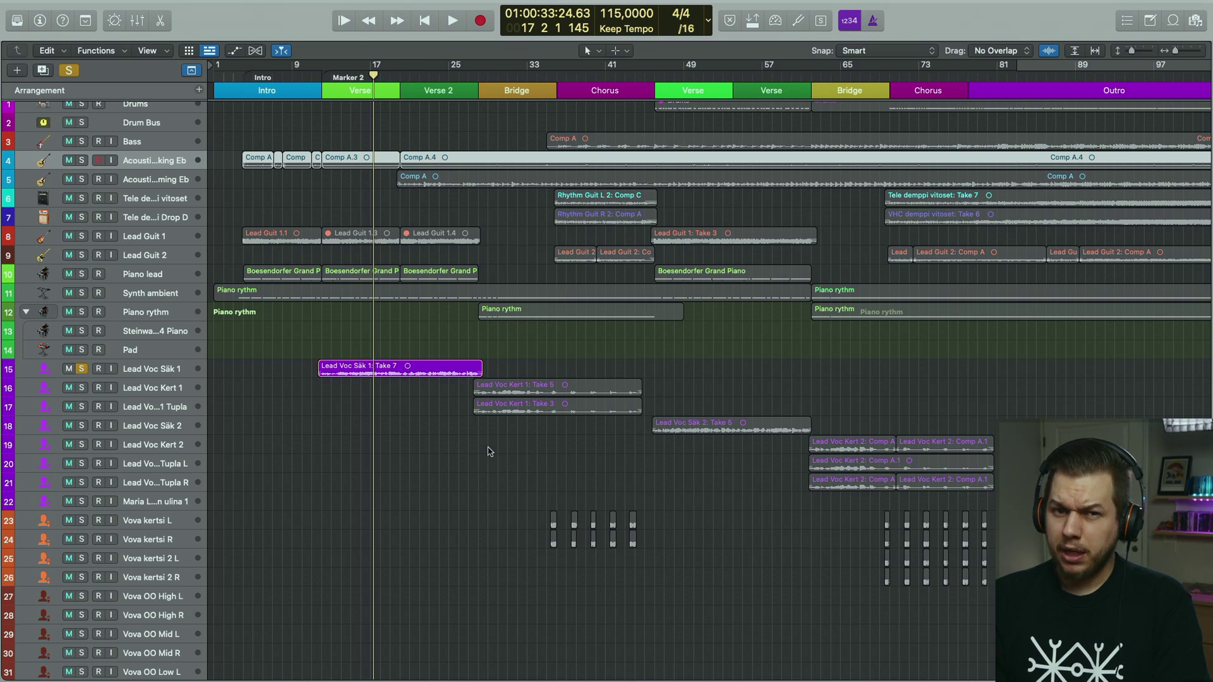
{"action": "key", "text": "x"}
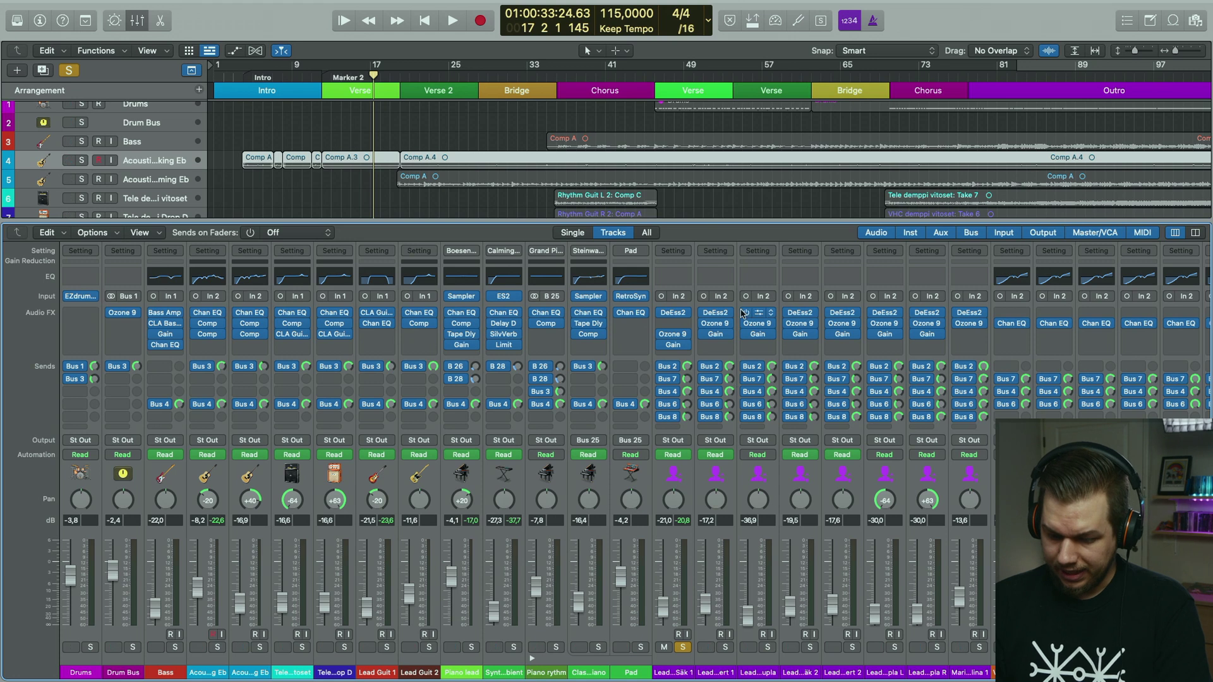
- Select the Lead Voc Säk 1 channel, examine its DeEsser 2 settings, and close the plug-in
{"action": "left_click", "coordinate": [688, 480]}
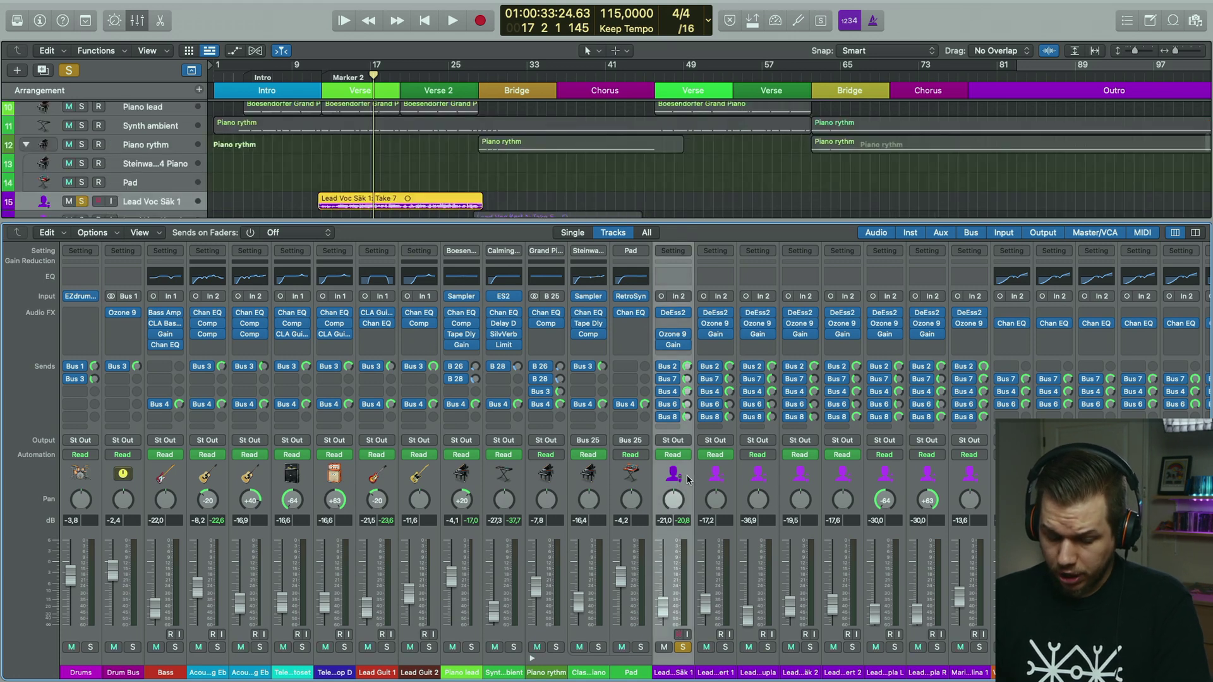
{"action": "left_click", "coordinate": [674, 313]}
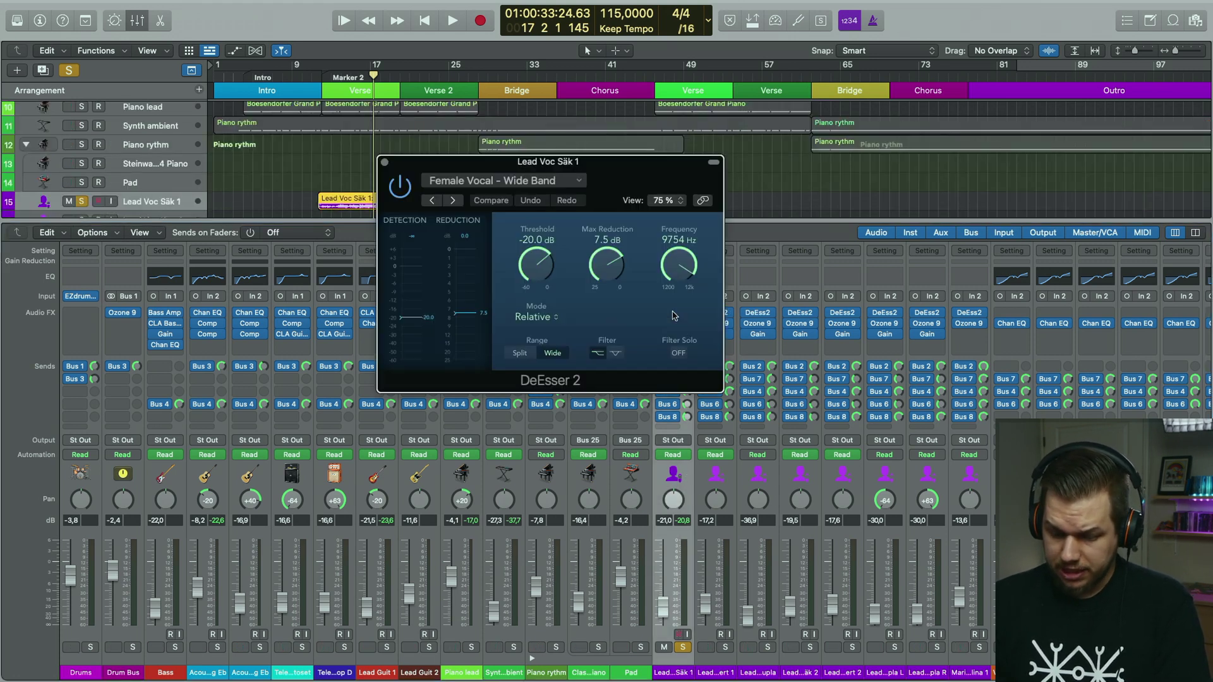
{"action": "left_click", "coordinate": [385, 163]}
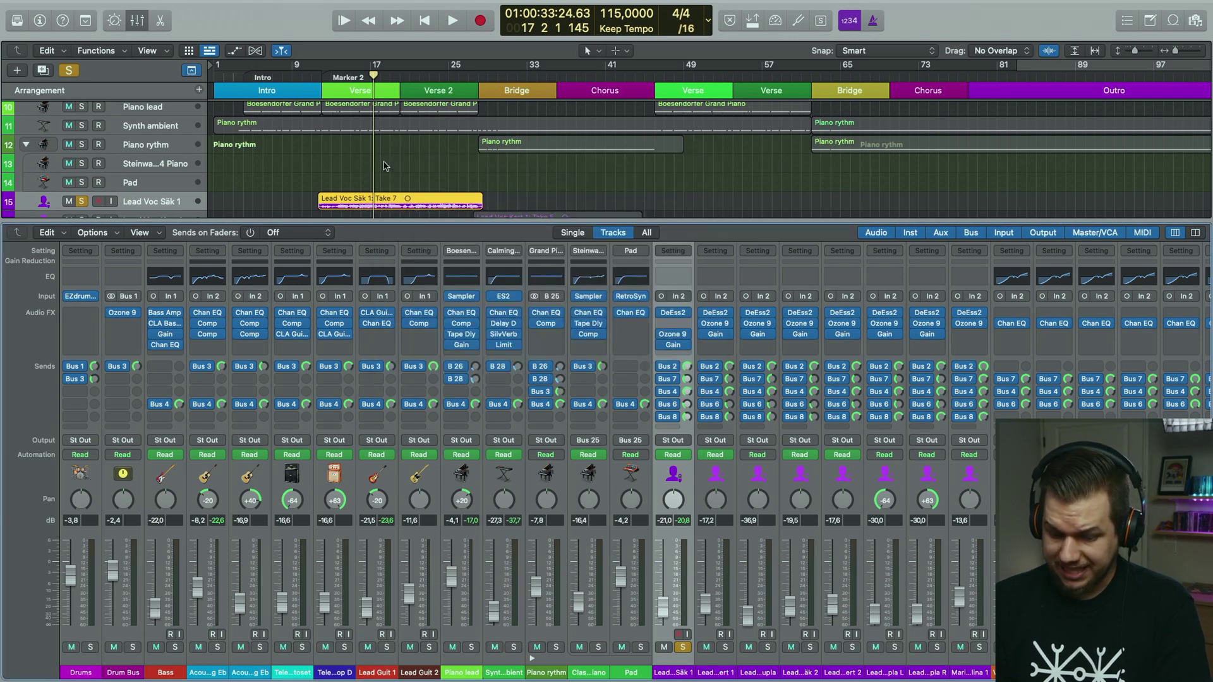
- Open Ozone 9 on Lead Voc Säk 1 and examine its Dynamic EQ, Vintage Comp and Vintage Tape modules
{"action": "left_click", "coordinate": [674, 337]}
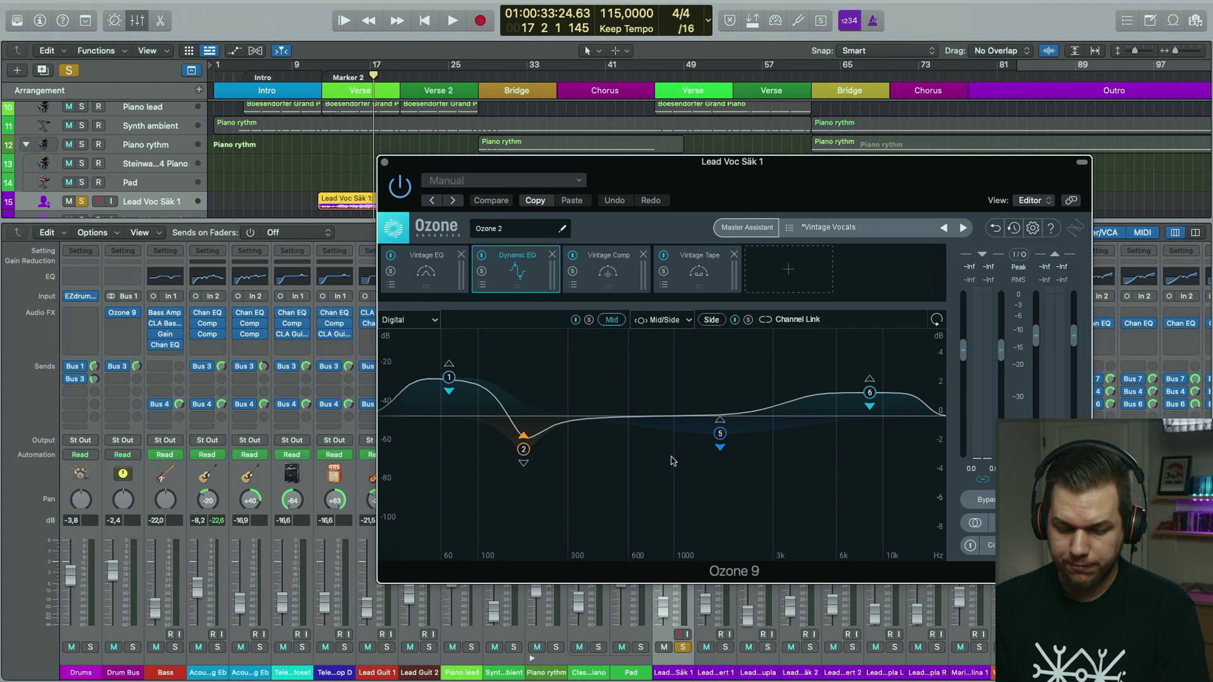
{"action": "left_click_drag", "start_coordinate": [675, 189], "coordinate": [735, 230]}
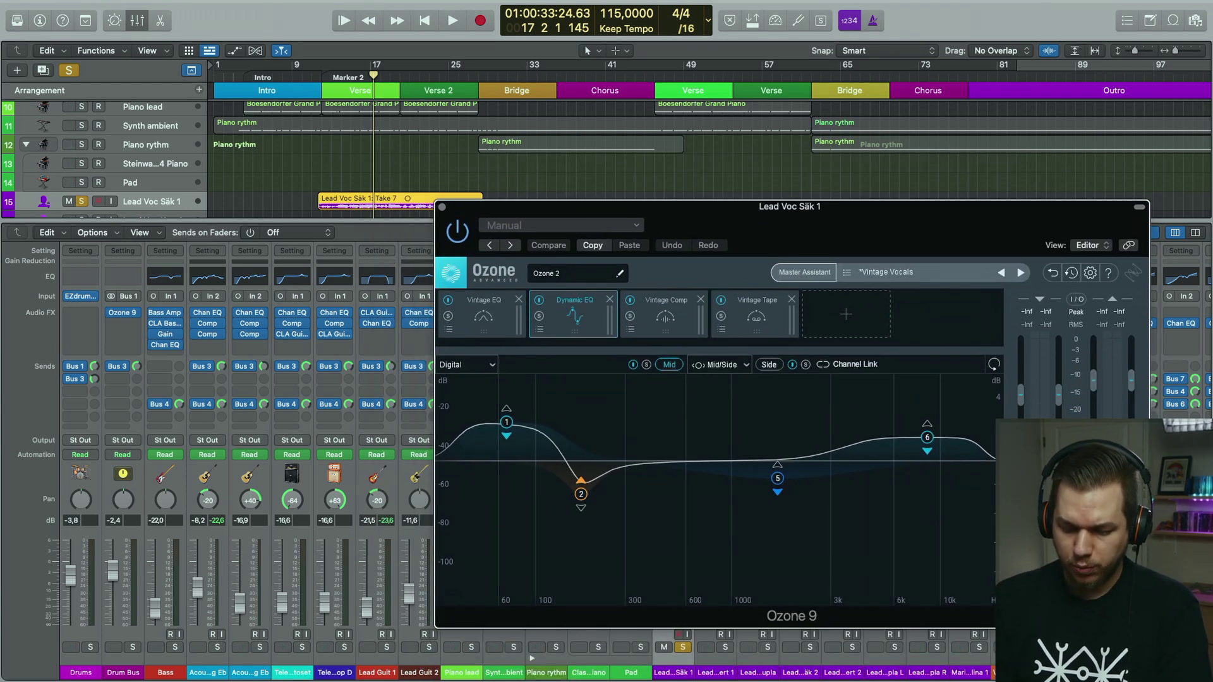
{"action": "left_click", "coordinate": [666, 332]}
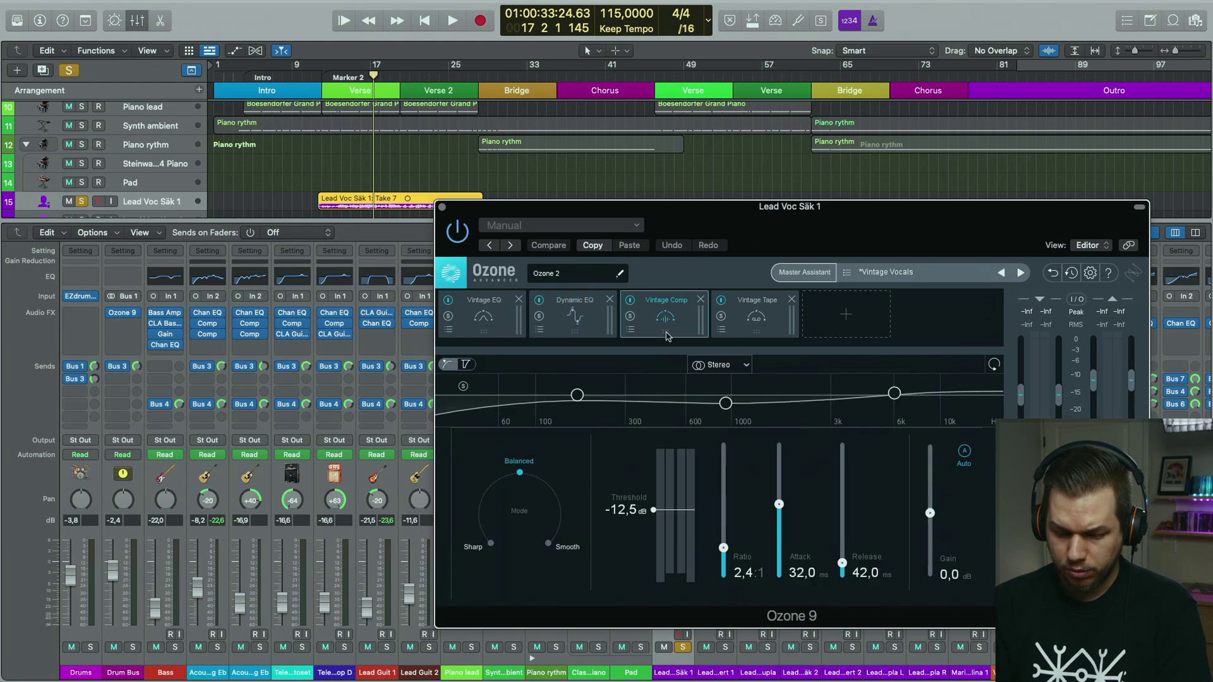
{"action": "left_click", "coordinate": [753, 333]}
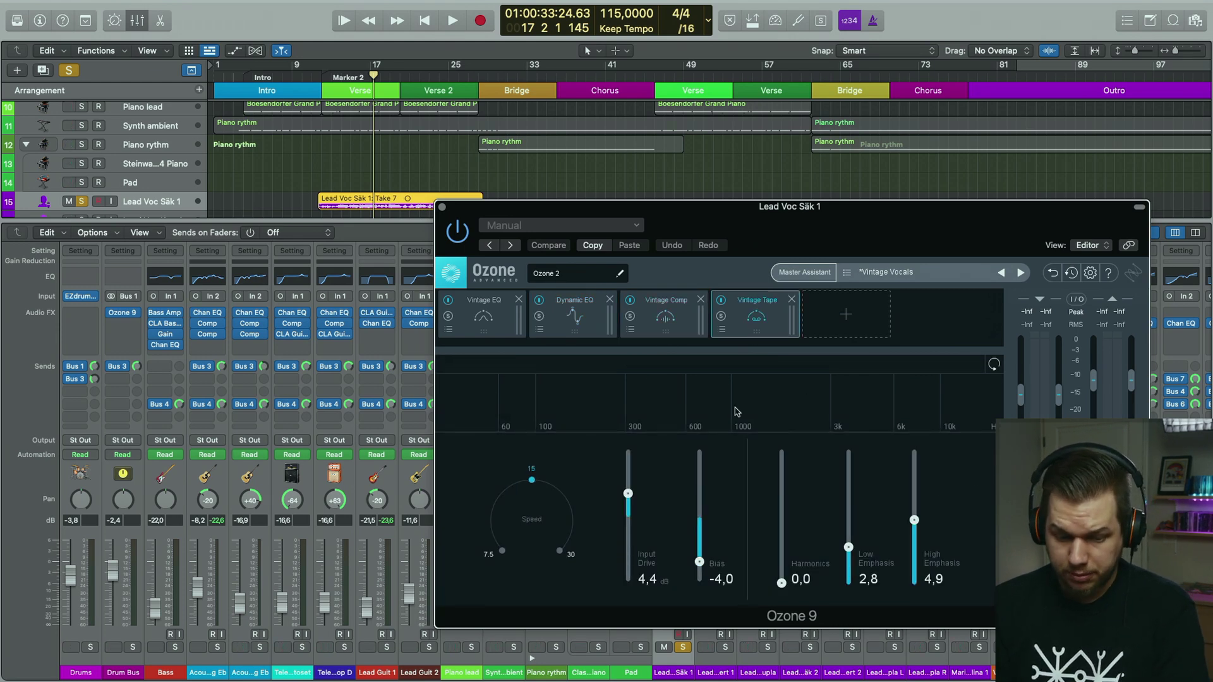
- Play the soloed lead vocal from bar 17, comparing Ozone 9 bypassed and active, then stop and close the plug-in
{"action": "key", "text": "space"}
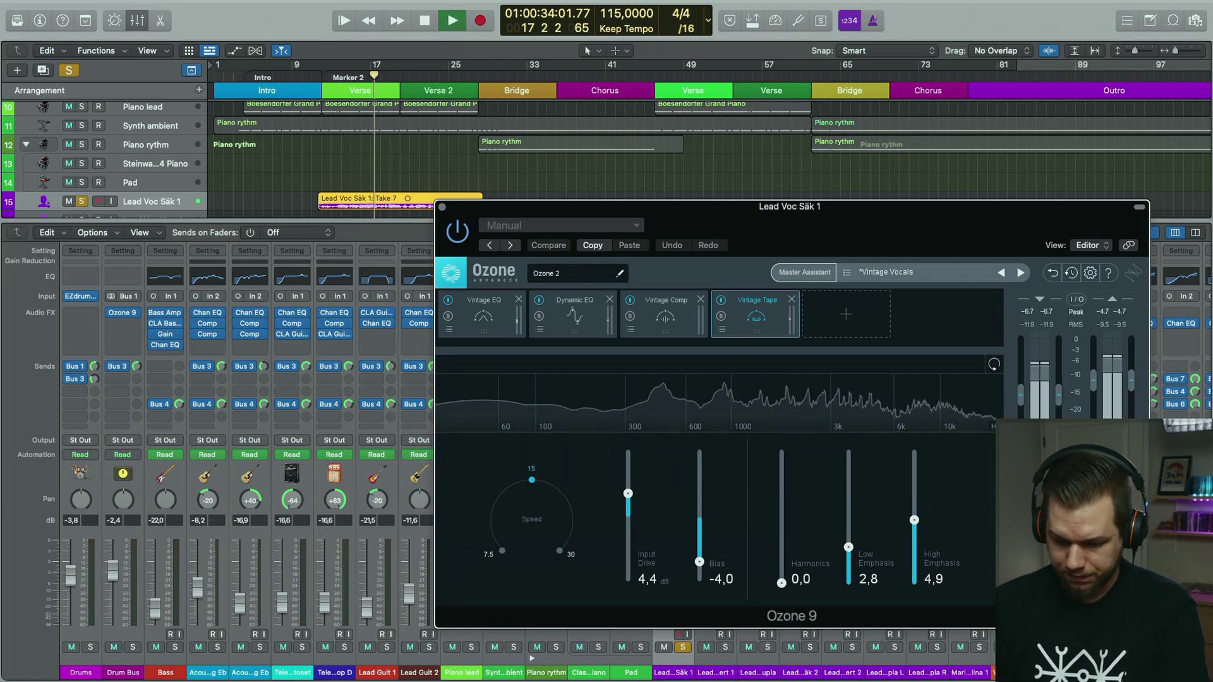
{"action": "left_click", "coordinate": [1056, 593]}
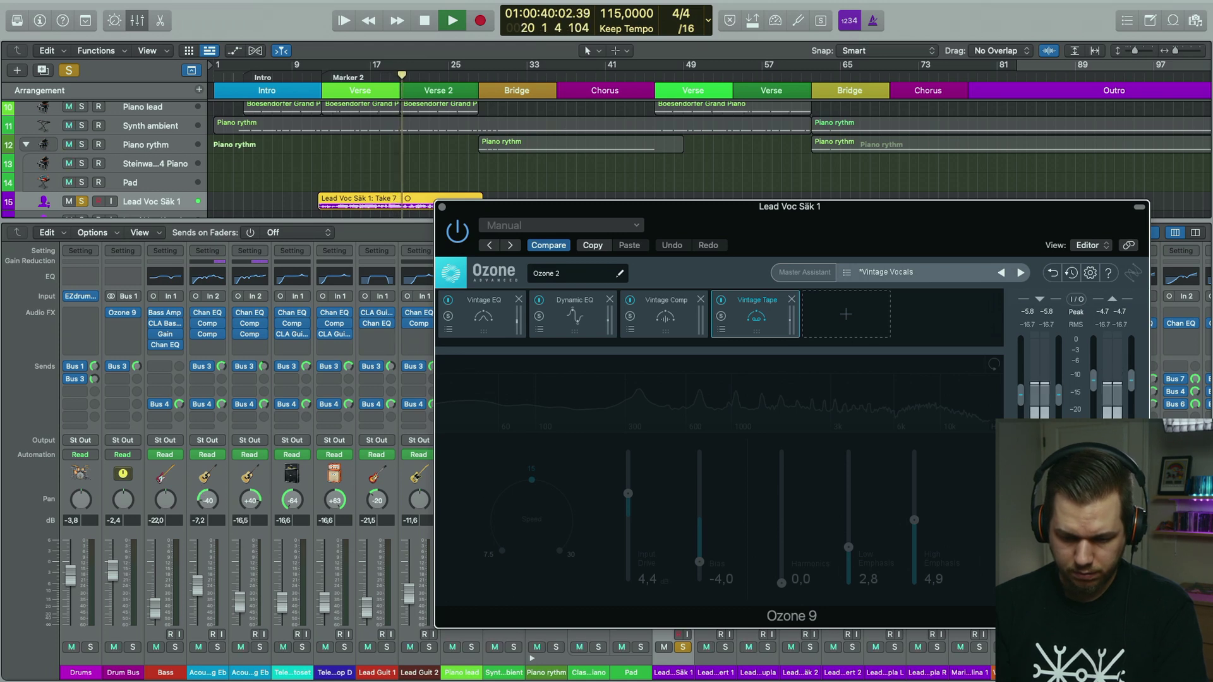
{"action": "left_click", "coordinate": [1056, 593]}
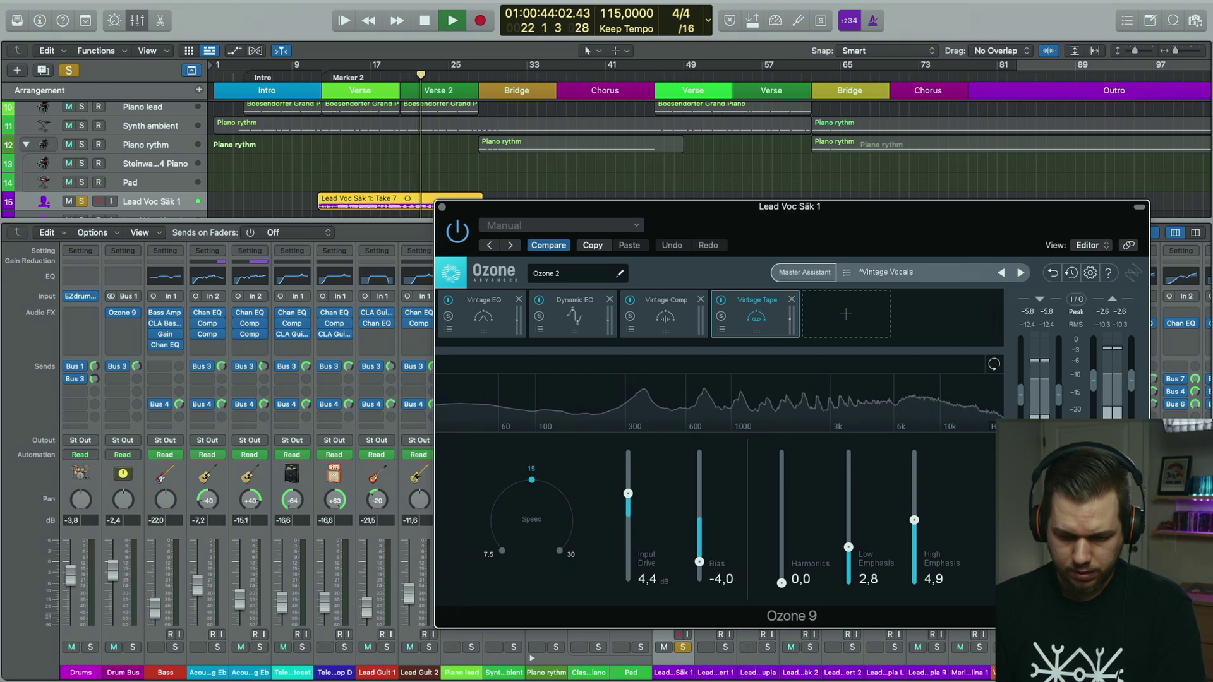
{"action": "key", "text": "space"}
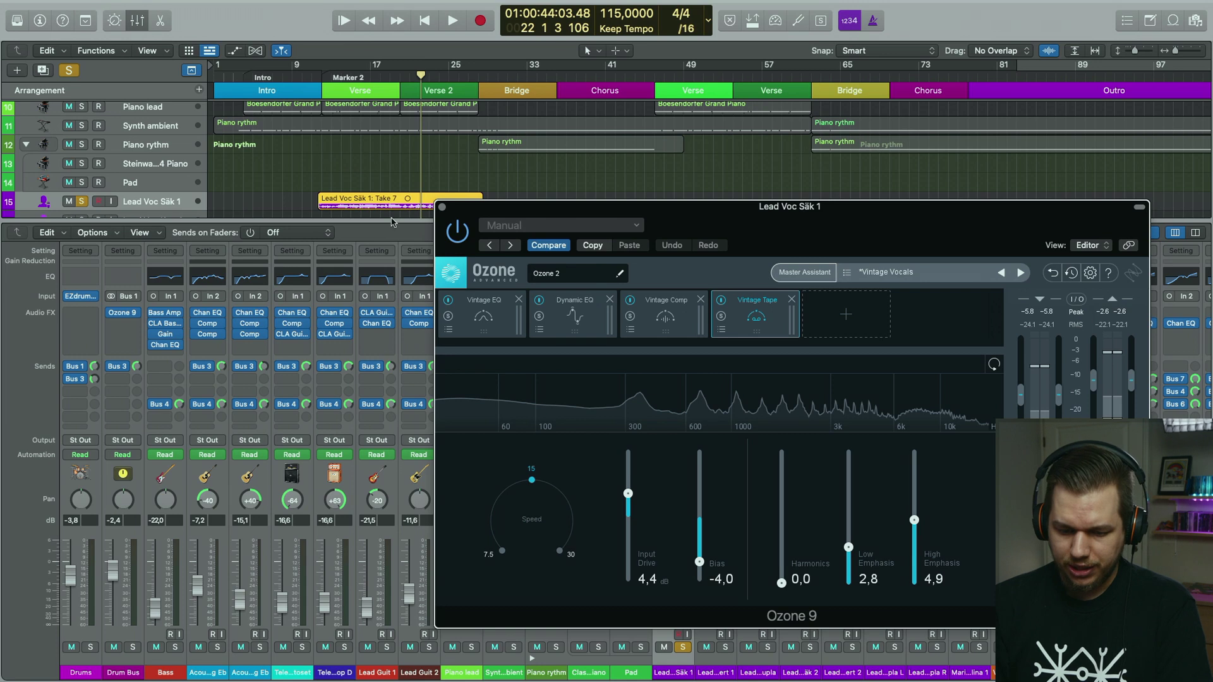
{"action": "left_click", "coordinate": [441, 207]}
- Show track automation and zoom in on the volume curve across the whole Lead Voc Säk 1 region
{"action": "key", "text": "a"}
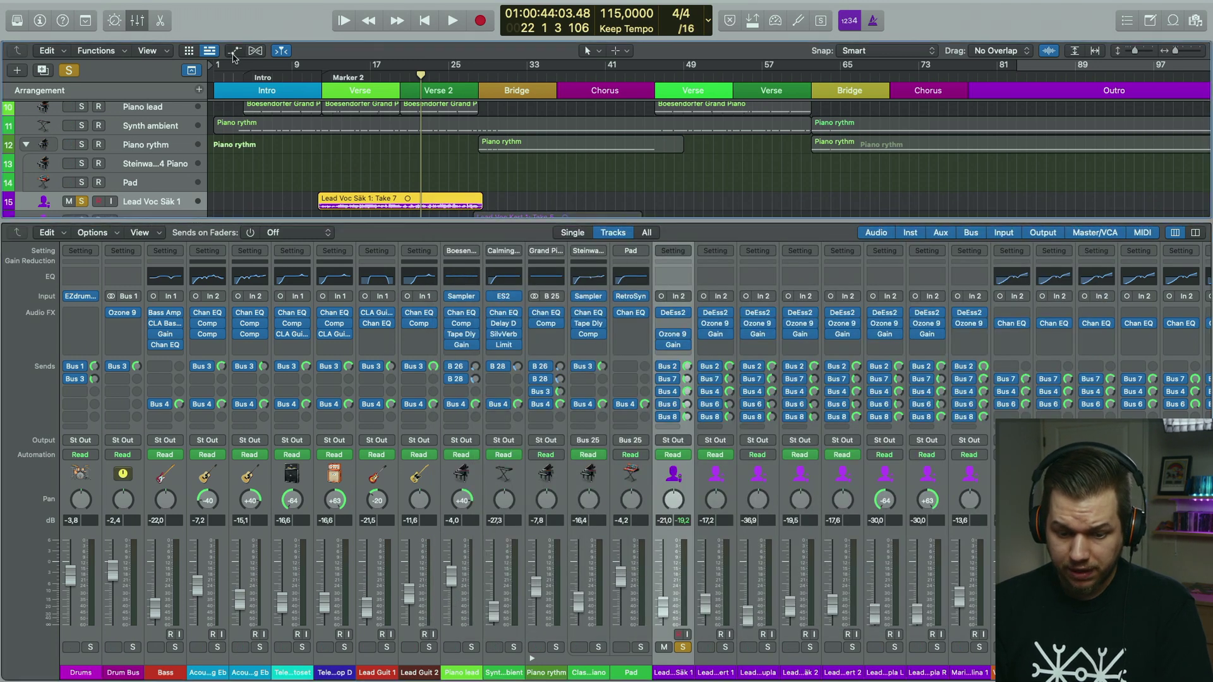
{"action": "scroll", "coordinate": [365, 168], "scroll_direction": "down", "scroll_amount": 2}
{"action": "key", "text": "super+Right"}
{"action": "key", "text": "super+Right"}
{"action": "key", "text": "super+Right"}
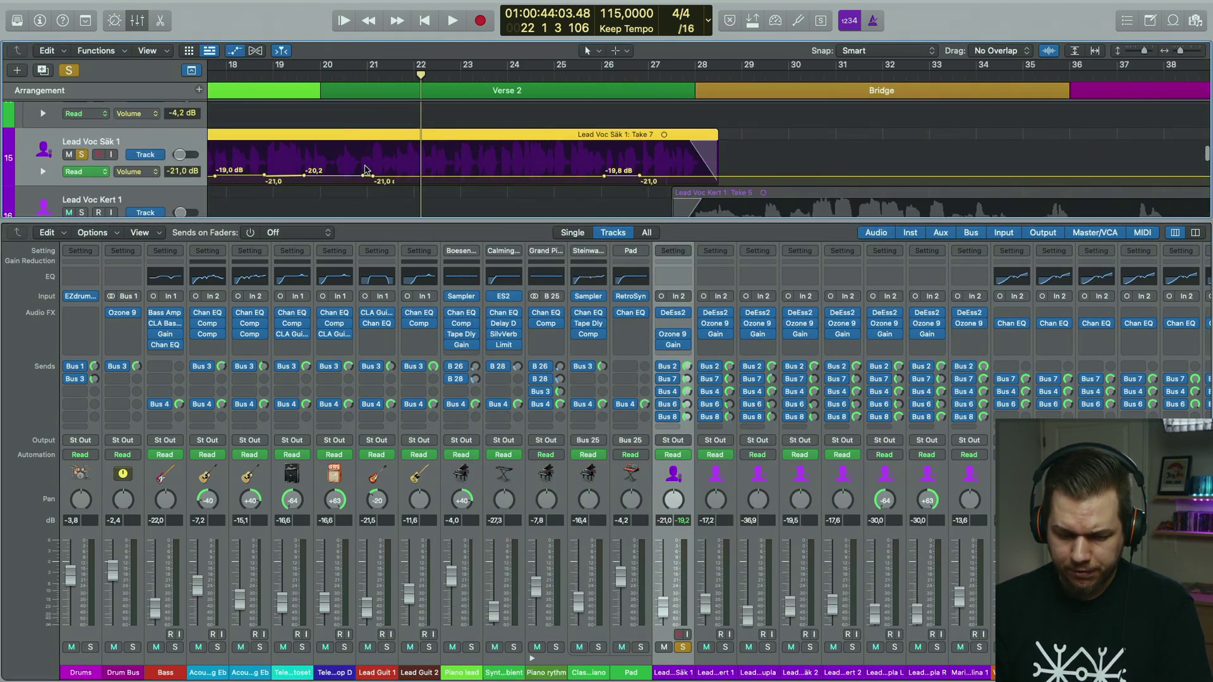
{"action": "scroll", "coordinate": [379, 177], "scroll_direction": "left", "scroll_amount": 10}
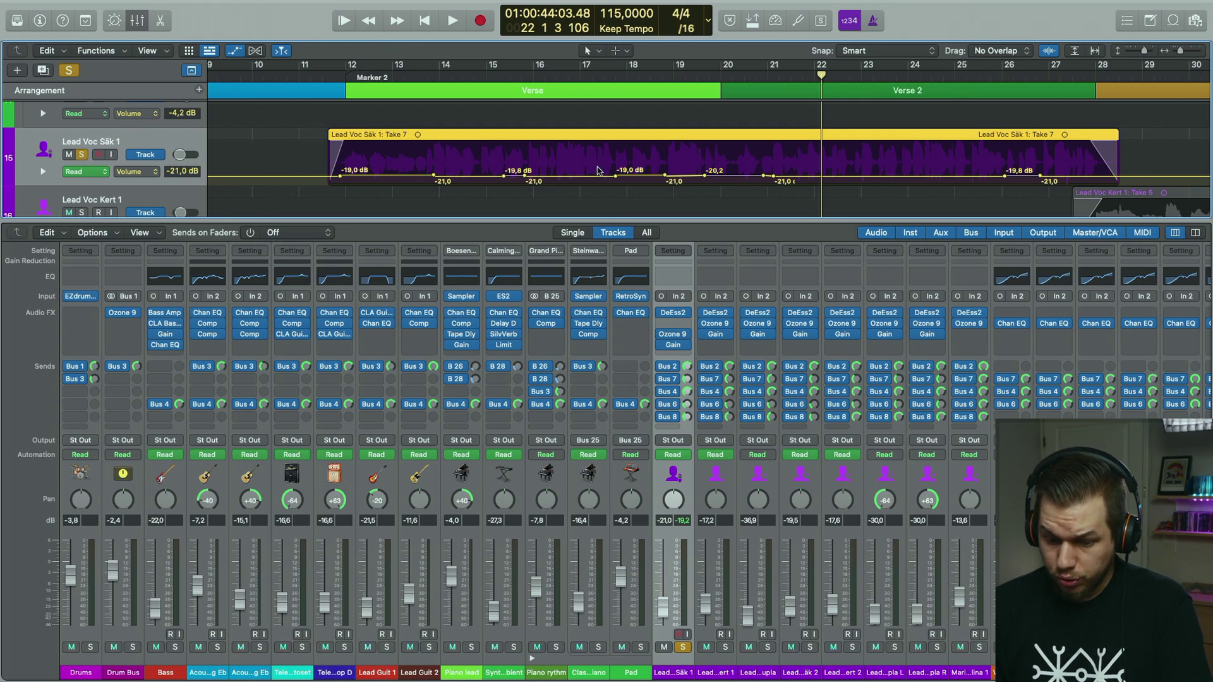
{"action": "scroll", "coordinate": [632, 167], "scroll_direction": "right", "scroll_amount": 2}
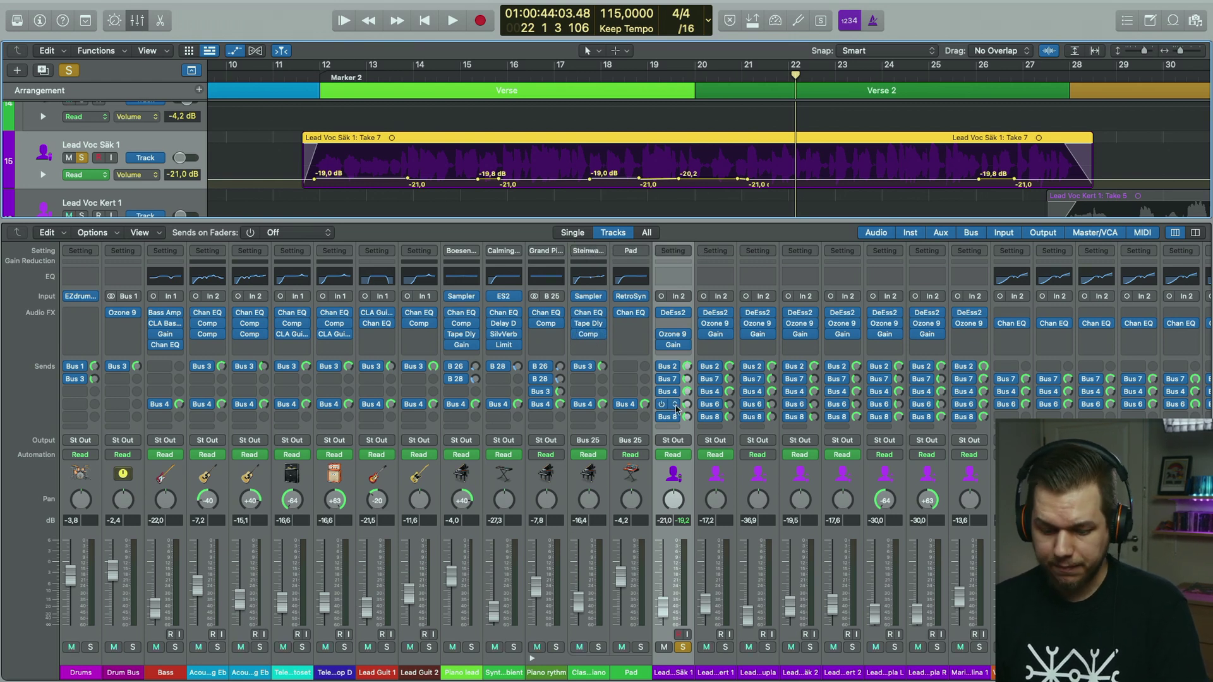
- Bring the vocal effect return channels into view in the mixer and select the Bus 6 return
{"action": "scroll", "coordinate": [676, 409], "scroll_direction": "right", "scroll_amount": 5}
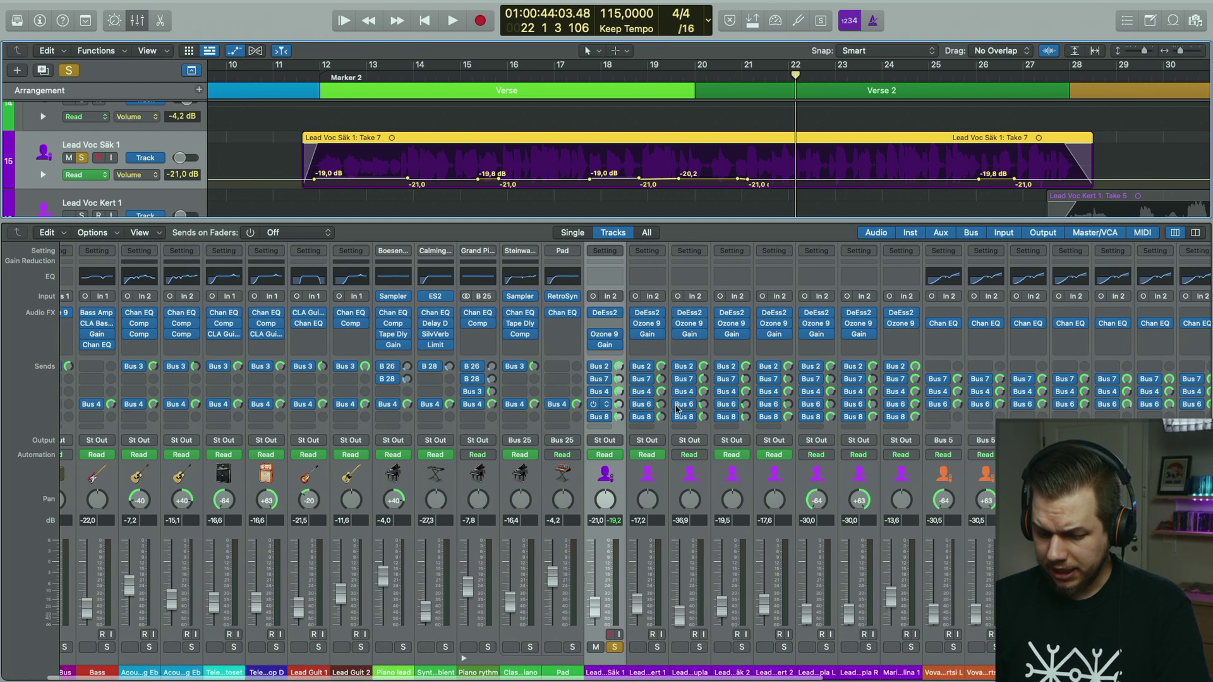
{"action": "scroll", "coordinate": [676, 409], "scroll_direction": "right", "scroll_amount": 6}
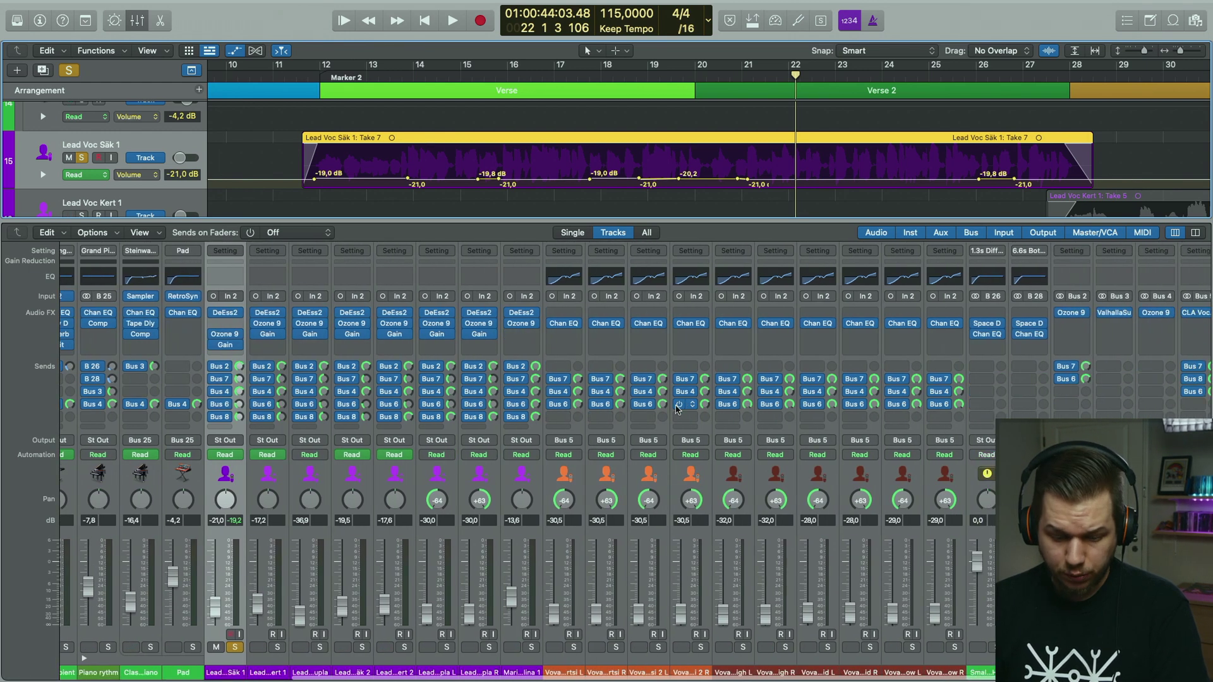
{"action": "scroll", "coordinate": [765, 405], "scroll_direction": "right", "scroll_amount": 3}
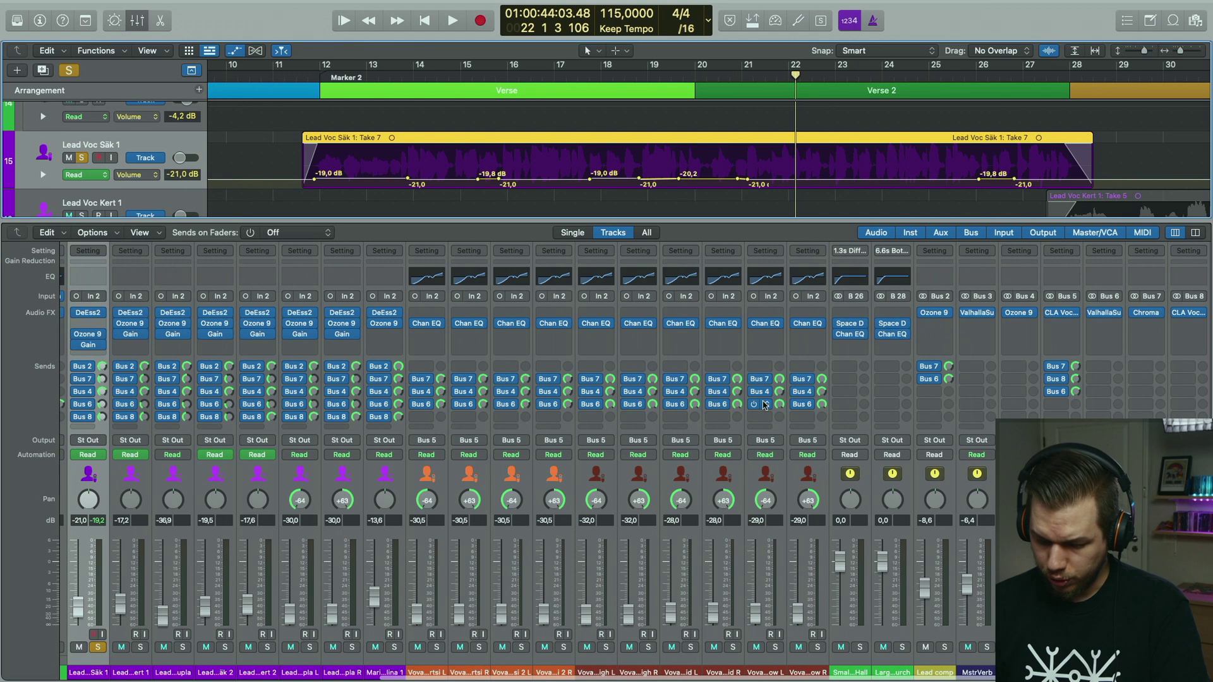
{"action": "scroll", "coordinate": [764, 405], "scroll_direction": "right", "scroll_amount": 1}
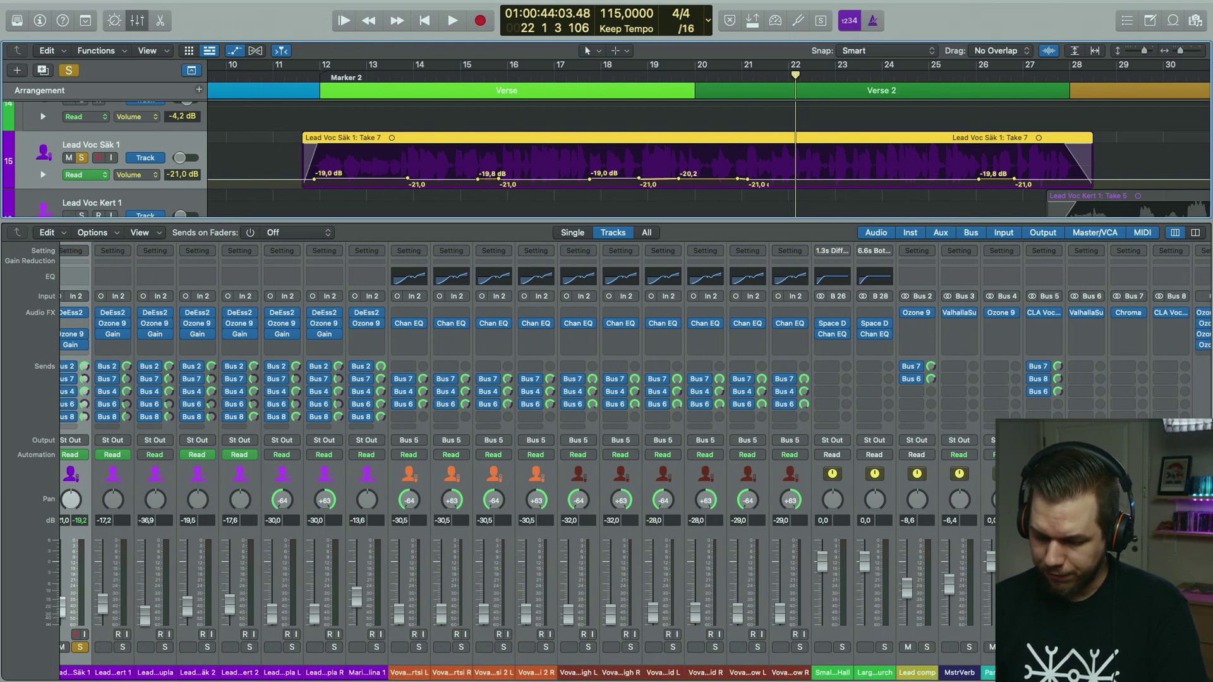
{"action": "left_click", "coordinate": [1086, 344]}
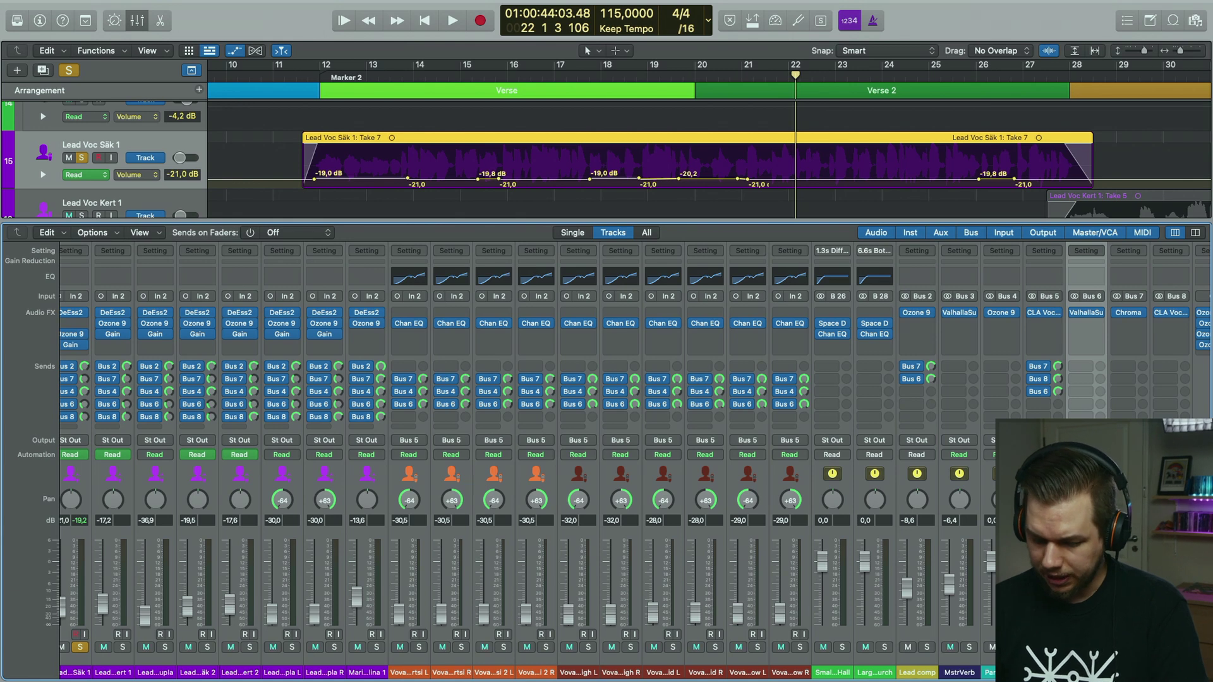
- Play the soloed lead vocal from bar 12 at the start of the verse, and stop in bar 13
{"action": "key", "text": "space"}
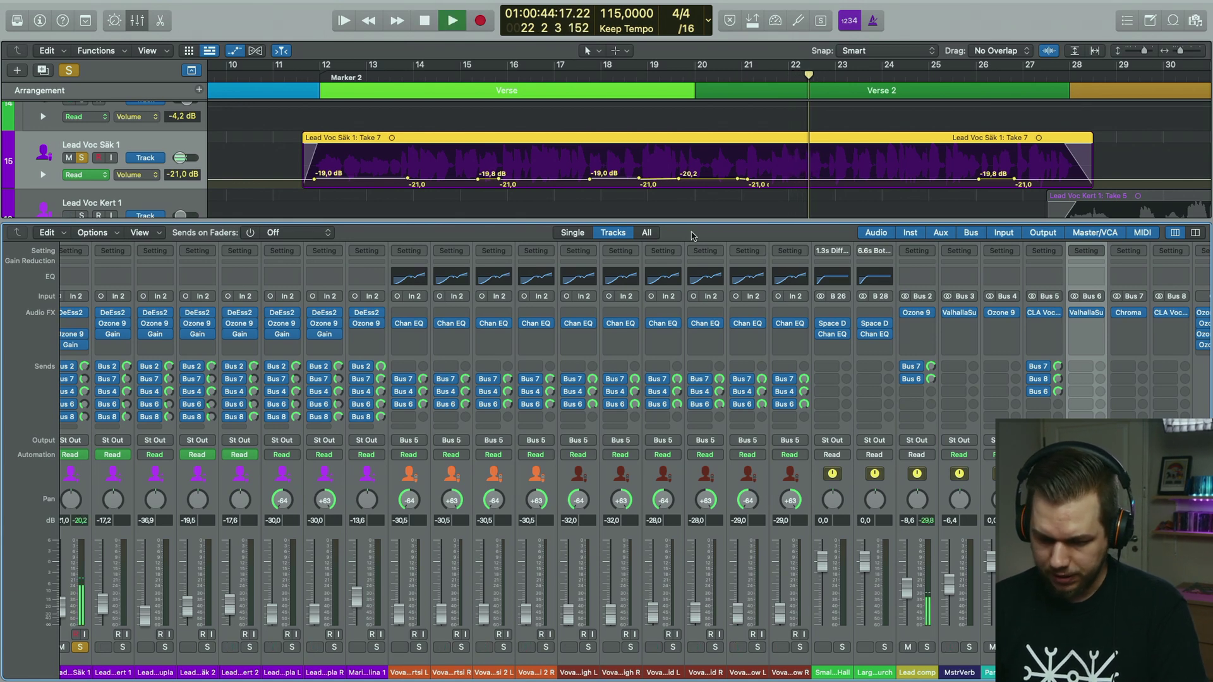
{"action": "left_click", "coordinate": [335, 76]}
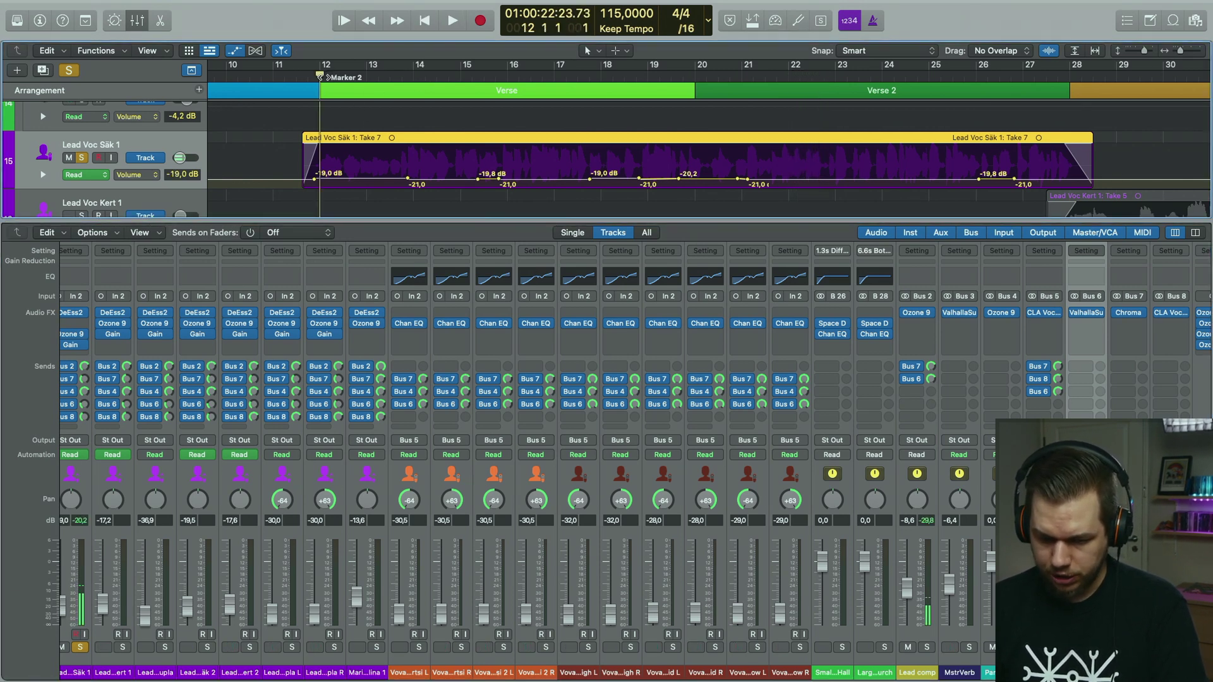
{"action": "key", "text": "space"}
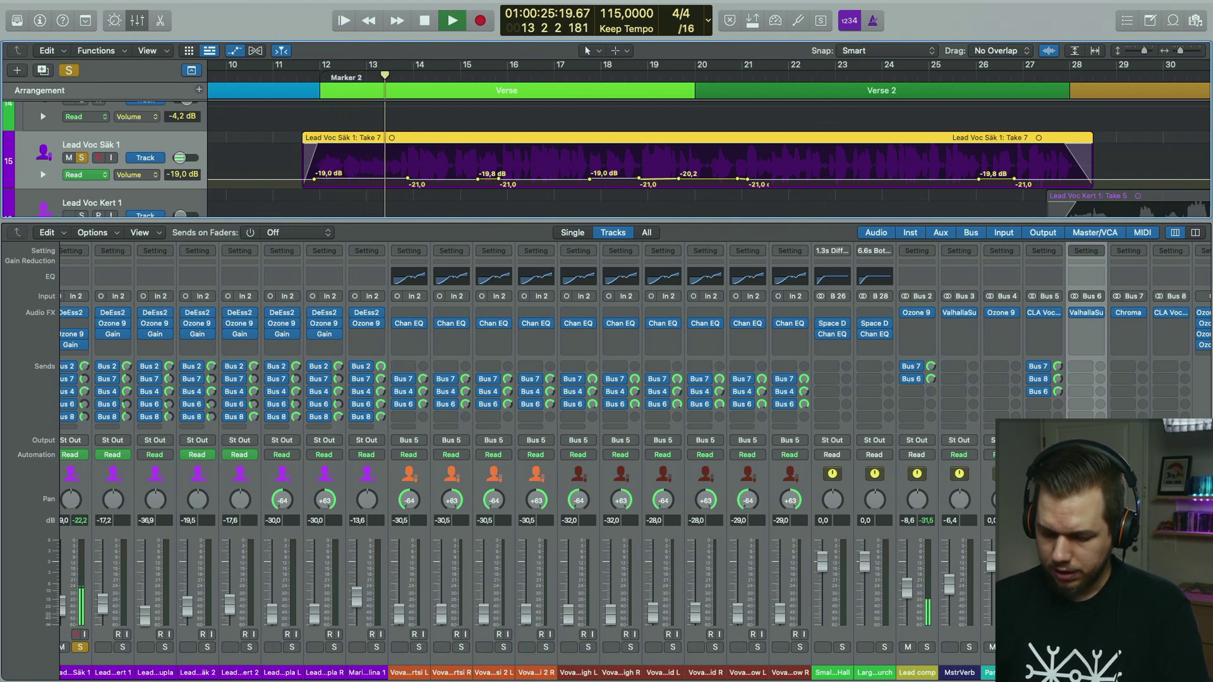
{"action": "key", "text": "space"}
- Select the Bus 7 return, then examine the ValhallaSupermassive delay on Bus 6 and close it
{"action": "scroll", "coordinate": [632, 454], "scroll_direction": "right", "scroll_amount": 1}
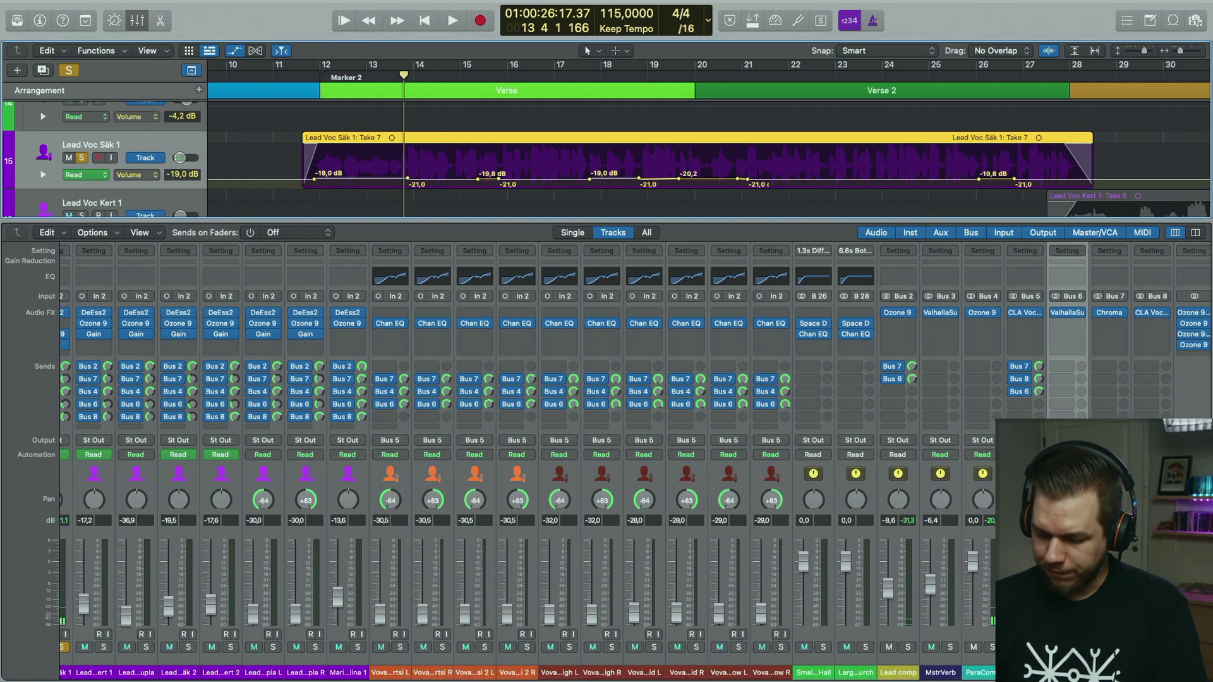
{"action": "left_click", "coordinate": [1109, 588]}
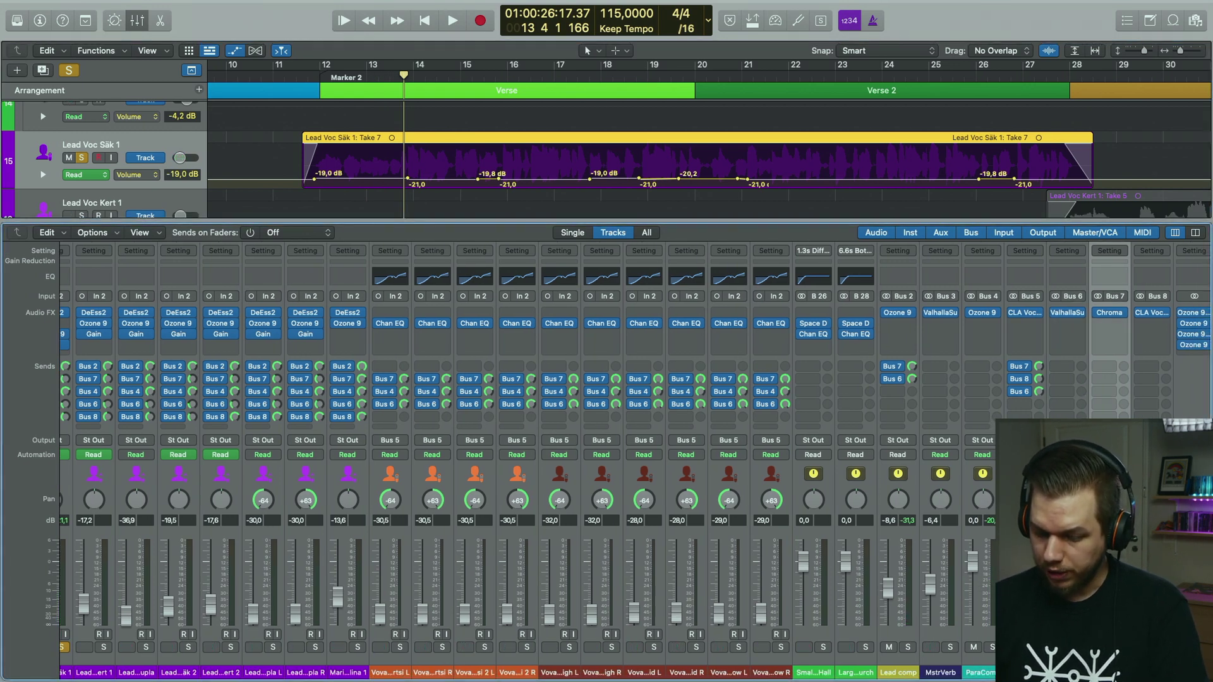
{"action": "left_click", "coordinate": [1067, 314]}
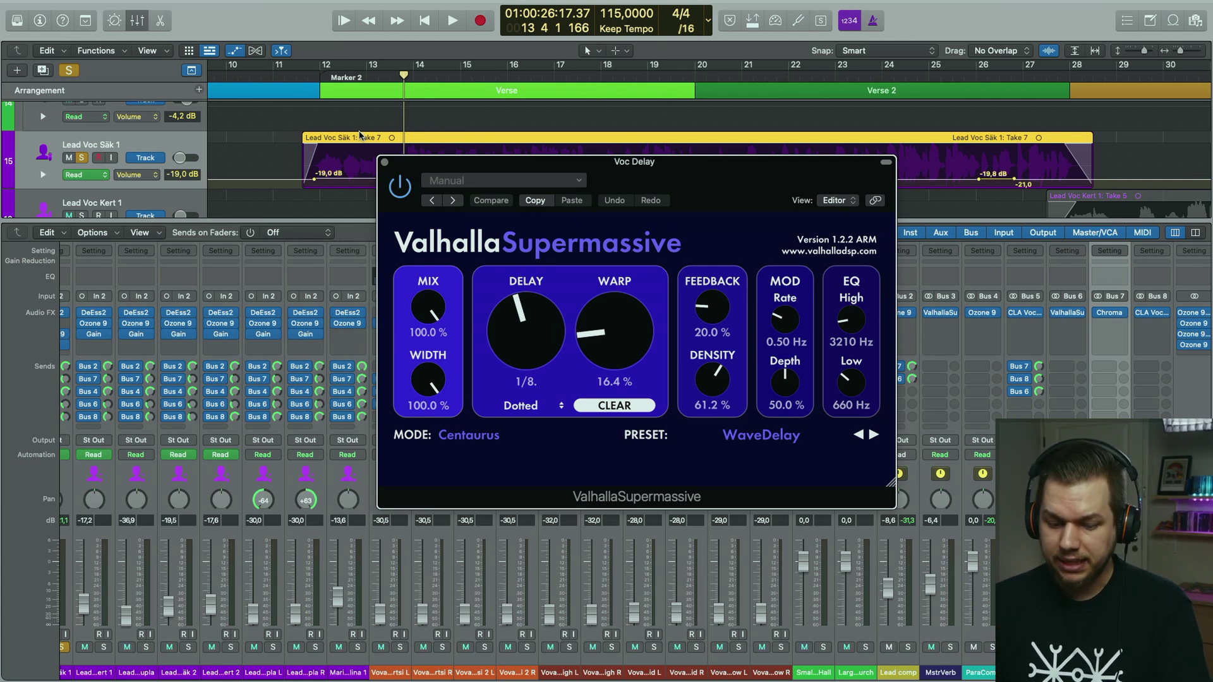
{"action": "left_click", "coordinate": [385, 162]}
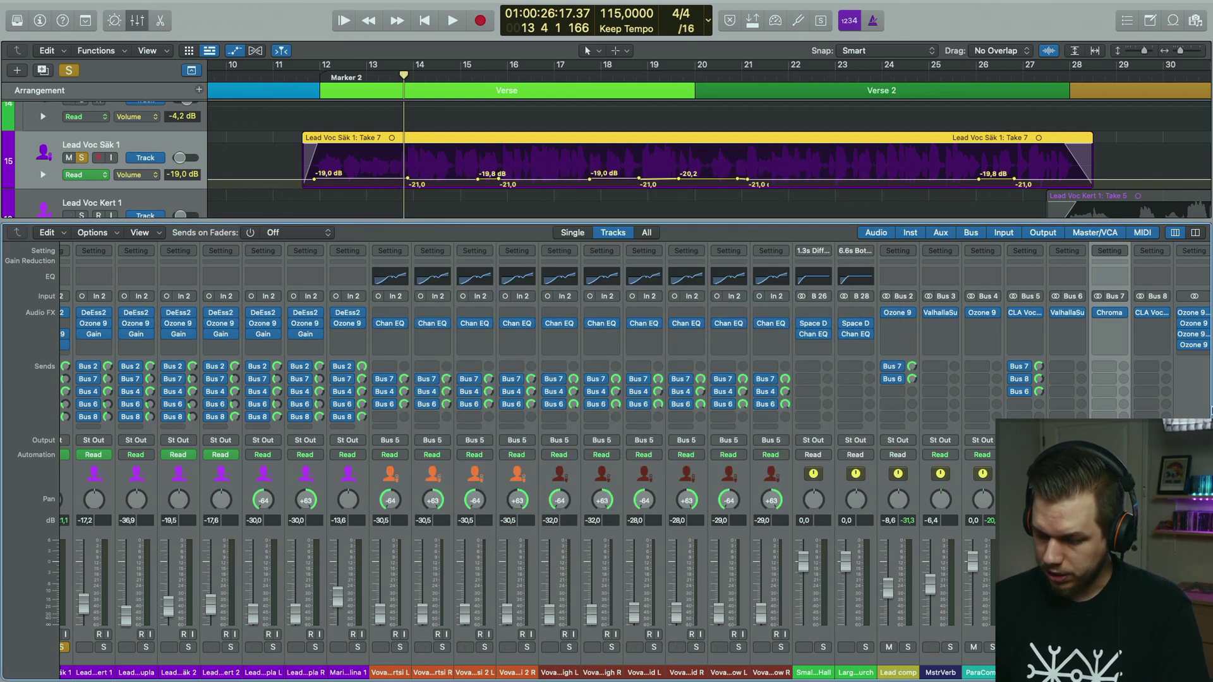
- Examine the ChromaVerb on the Bus 7 return while playing the vocal from bar 13, stop, and close the plug-in
{"action": "left_click", "coordinate": [1110, 312]}
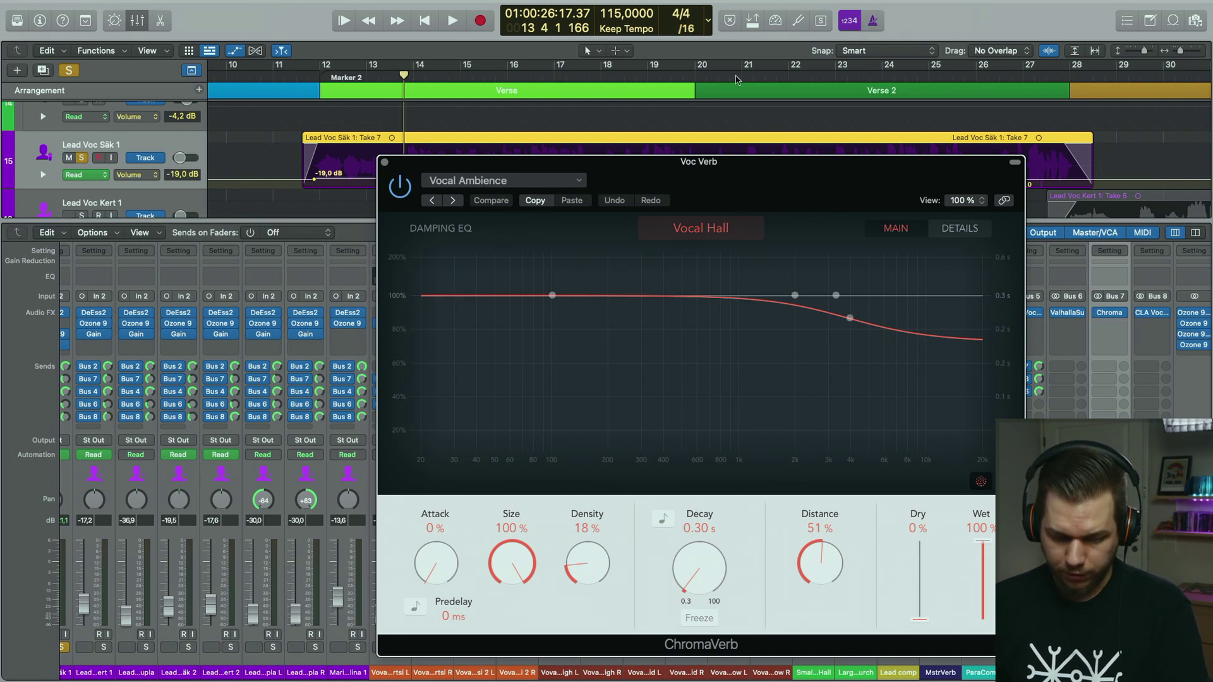
{"action": "key", "text": "space"}
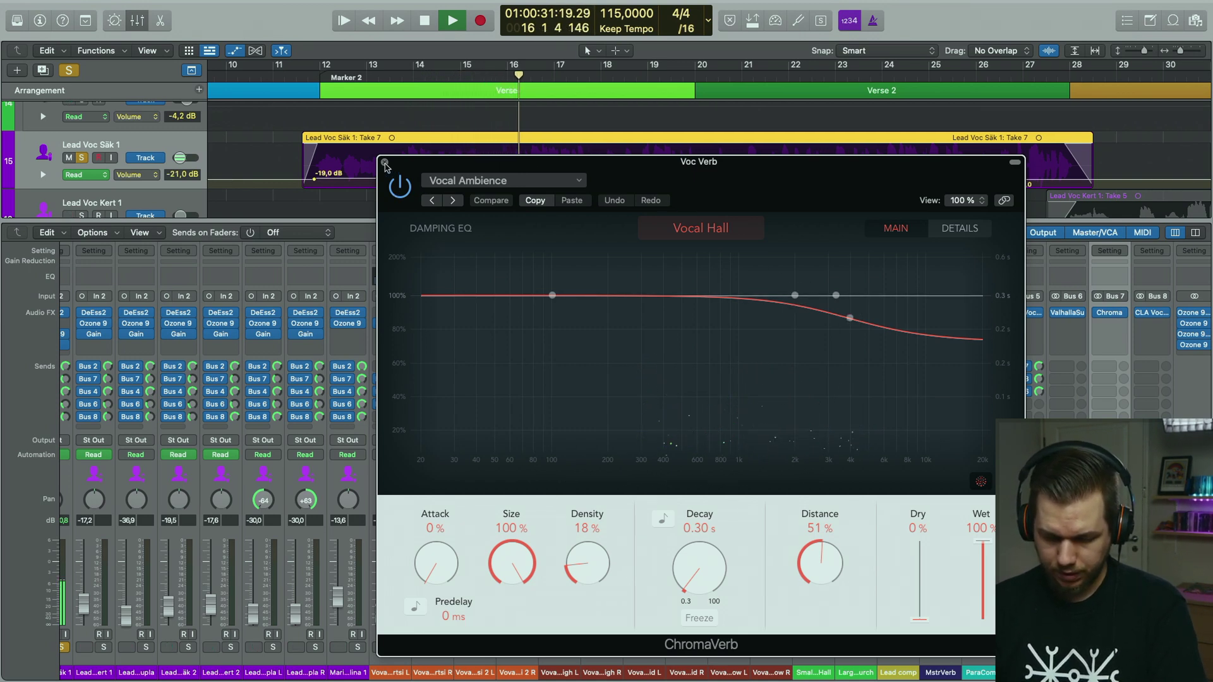
{"action": "key", "text": "space"}
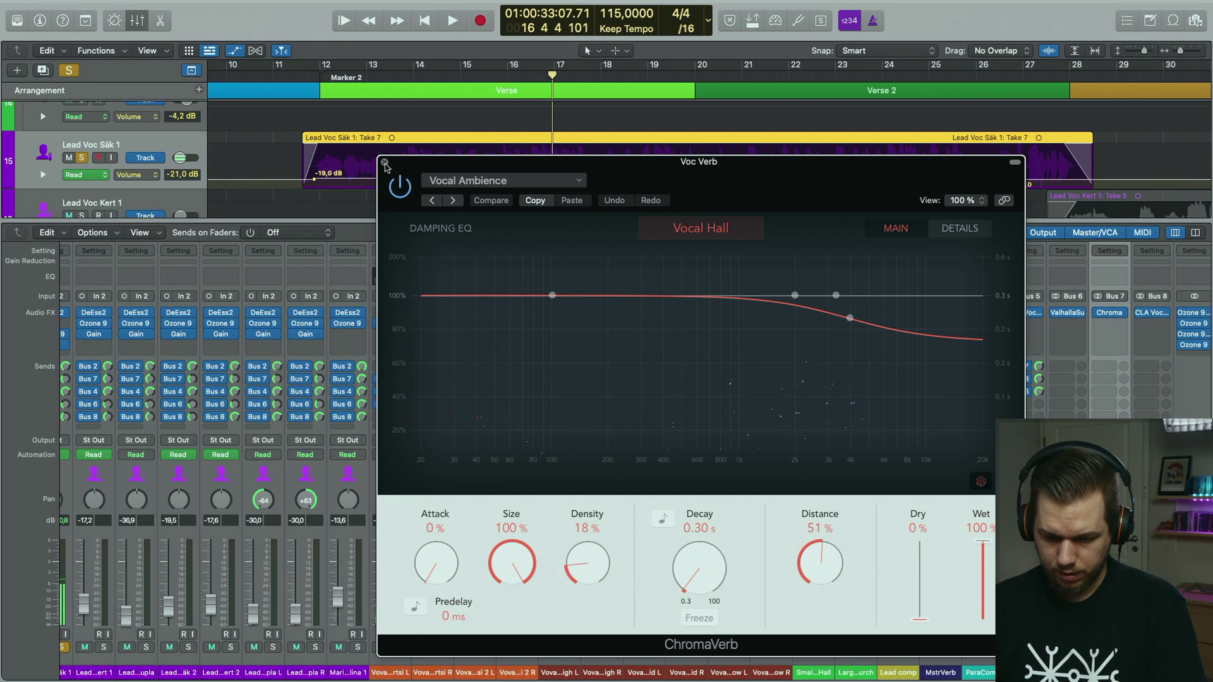
{"action": "left_click", "coordinate": [385, 163]}
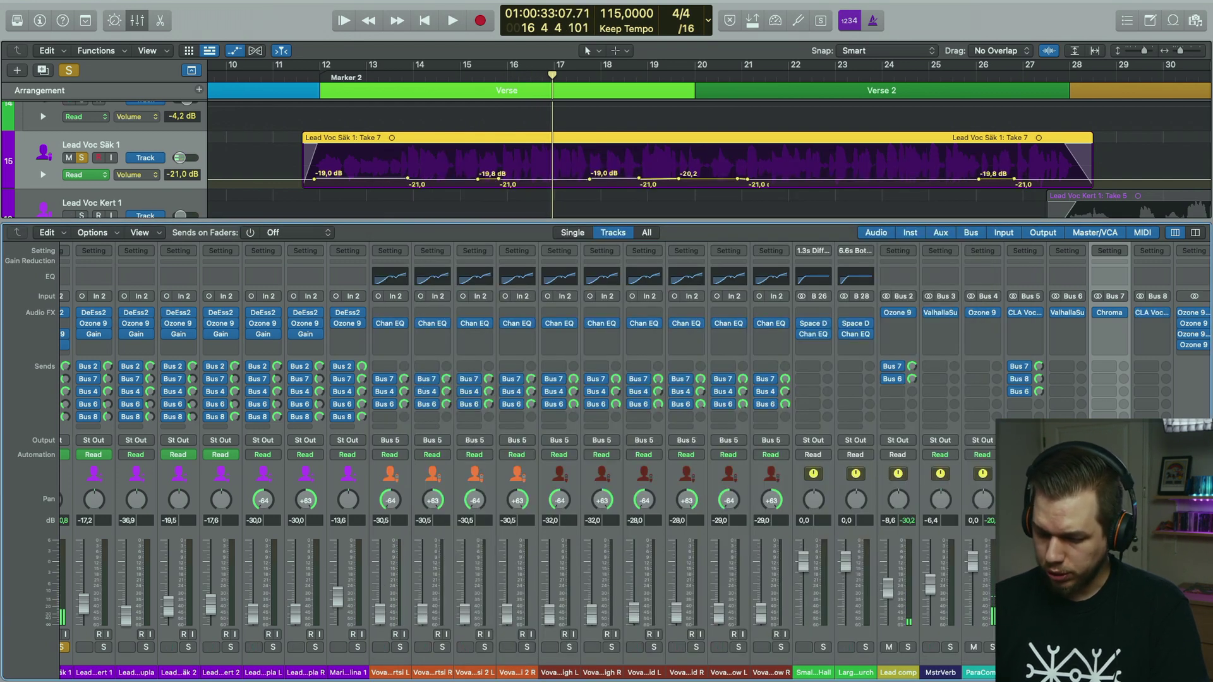
- Select the Bus 8 return, examine its CLA Vocals plug-in while playing the vocal from bar 11 into bar 24, then close it
{"action": "left_click", "coordinate": [1151, 343]}
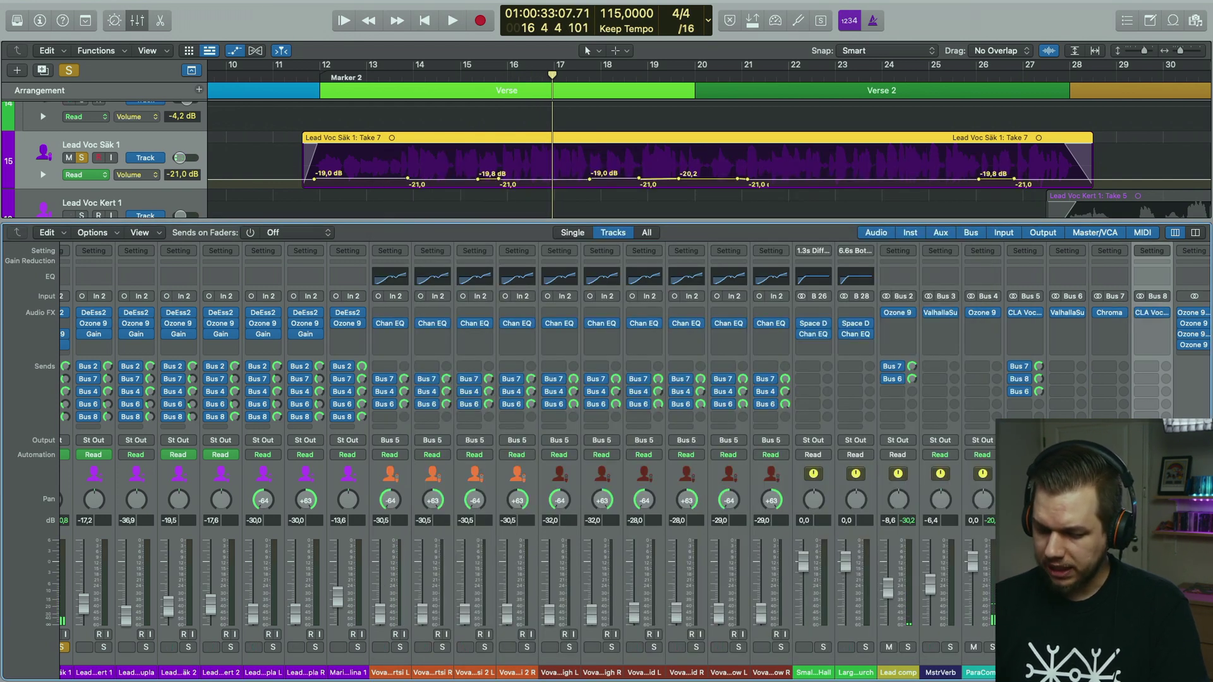
{"action": "left_click", "coordinate": [1151, 316]}
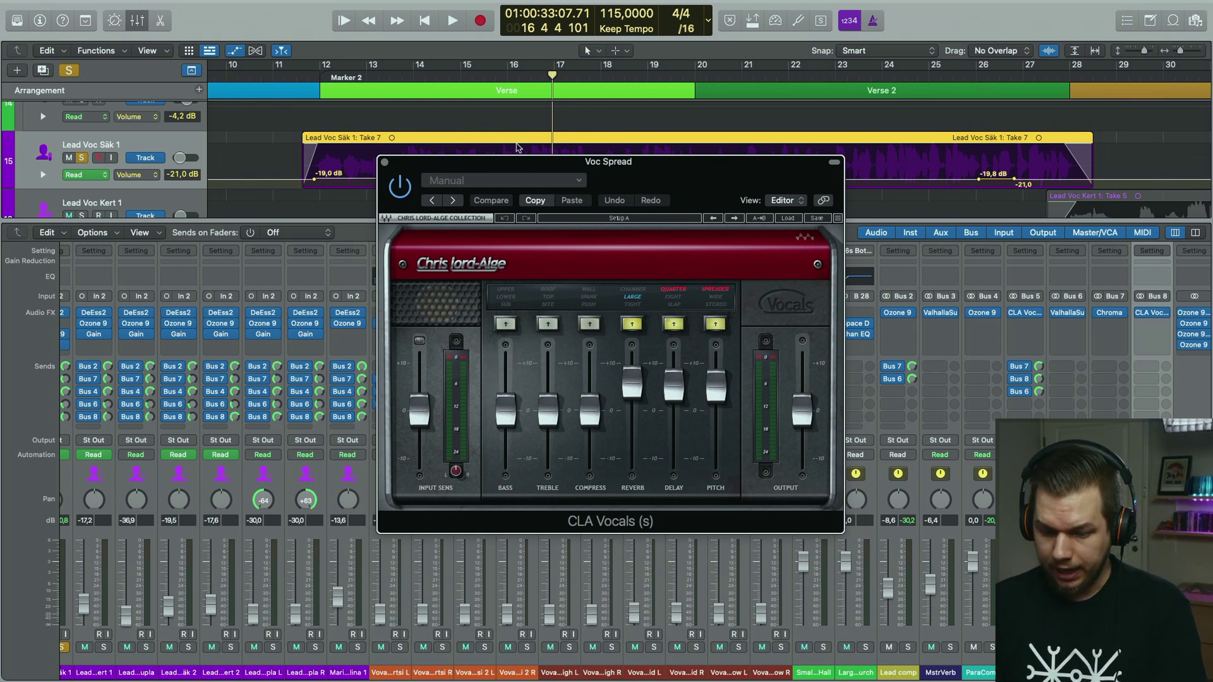
{"action": "left_click", "coordinate": [306, 77]}
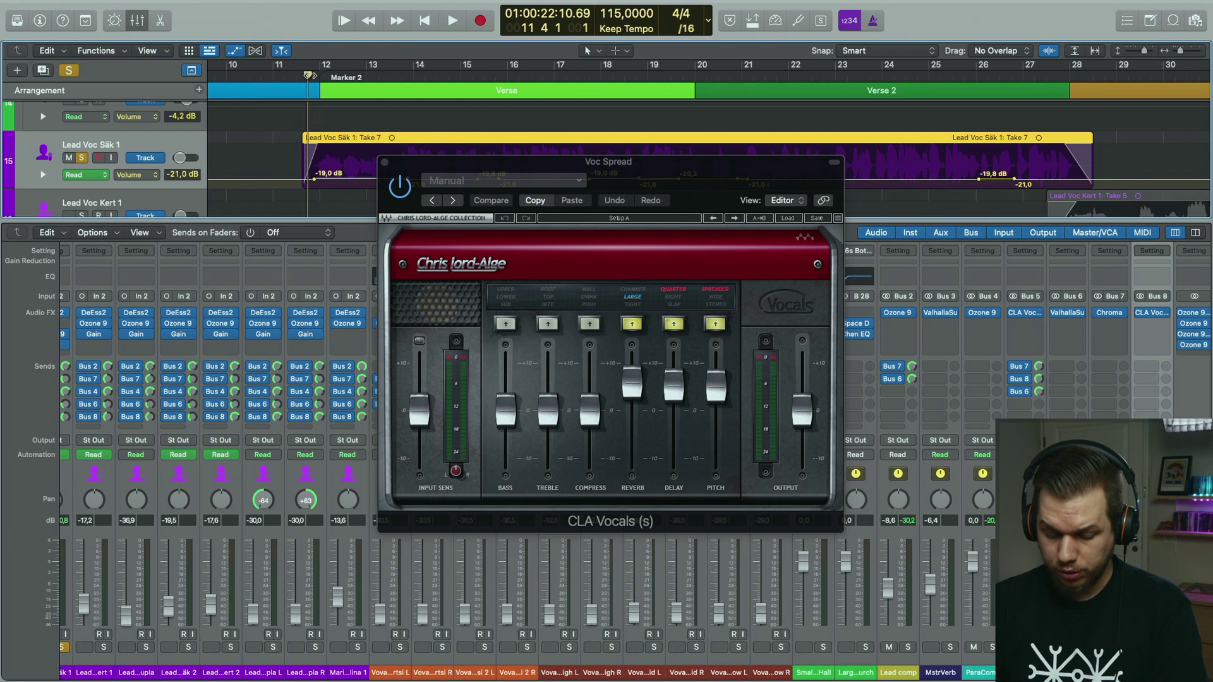
{"action": "key", "text": "space"}
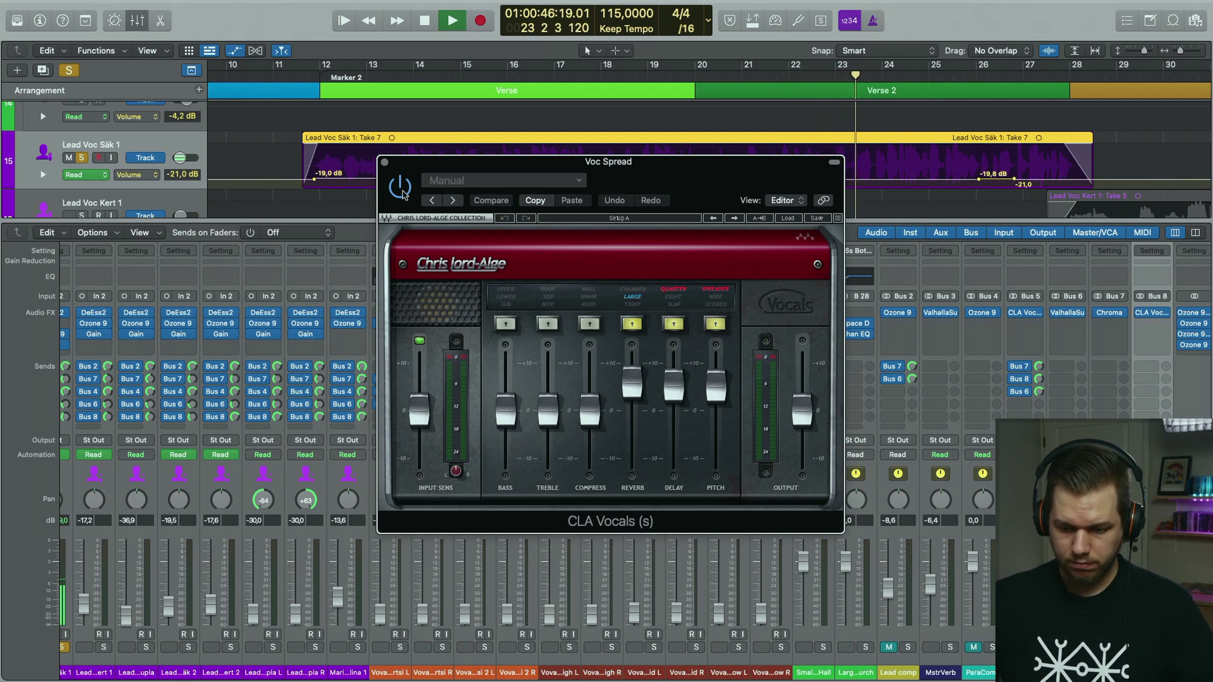
{"action": "key", "text": "space"}
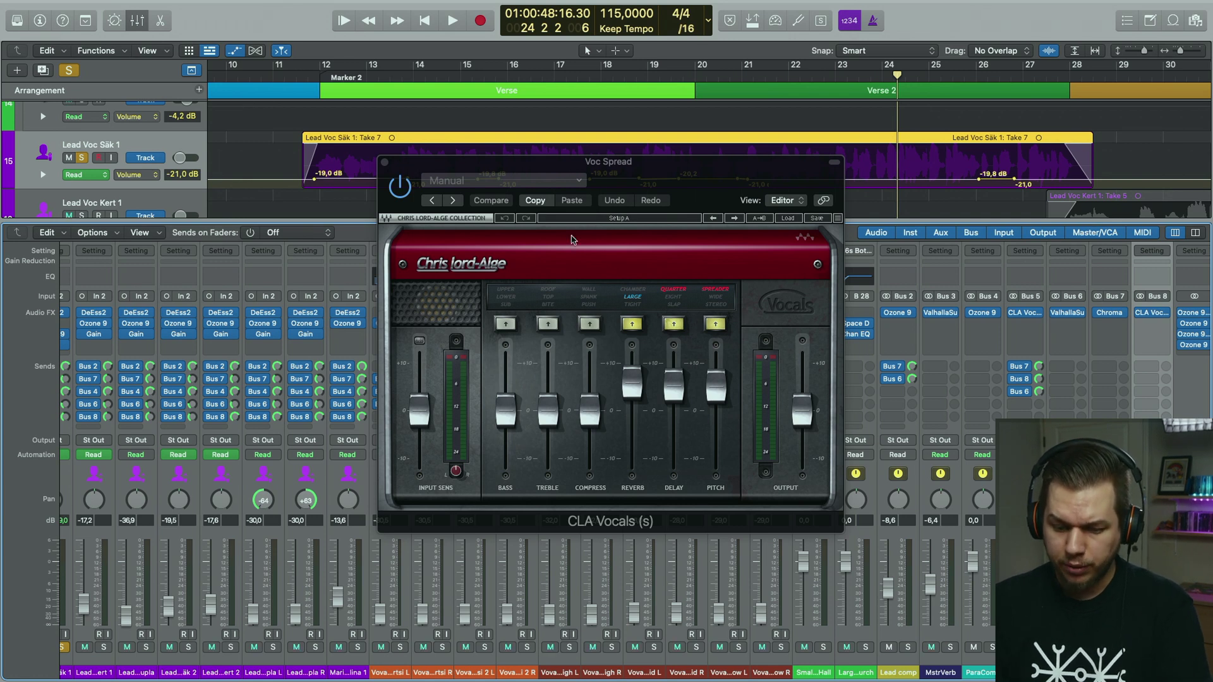
{"action": "left_click", "coordinate": [384, 162]}
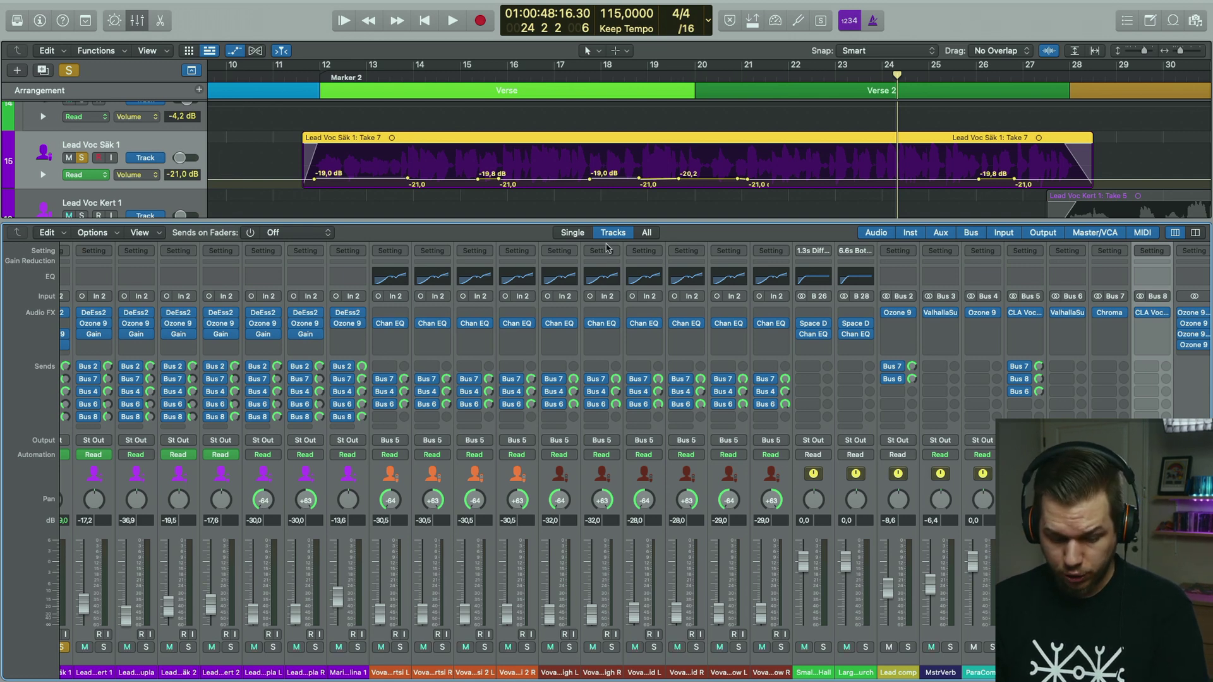
- Hide the mixer and survey the lead doubles and backing vocal regions through the outro, returning to the start of the song
{"action": "key", "text": "x"}
{"action": "scroll", "coordinate": [130, 372], "scroll_direction": "down", "scroll_amount": 10}
{"action": "scroll", "coordinate": [129, 373], "scroll_direction": "up", "scroll_amount": 4}
{"action": "scroll", "coordinate": [361, 410], "scroll_direction": "right", "scroll_amount": 15}
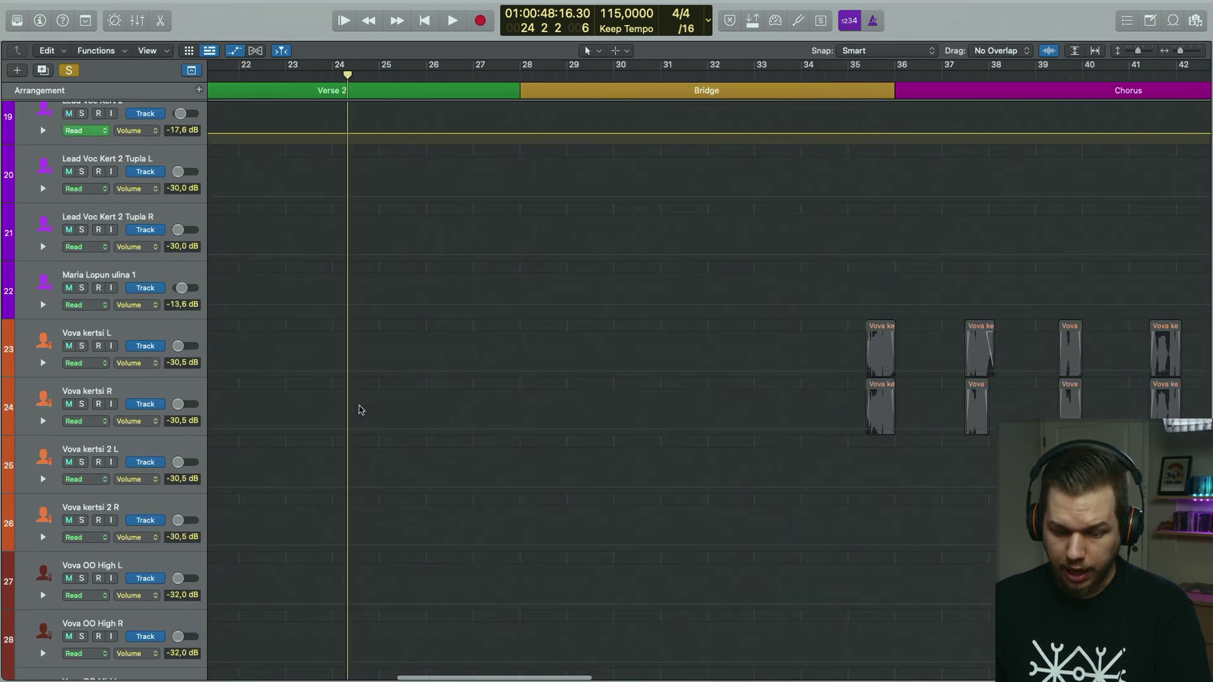
{"action": "scroll", "coordinate": [361, 410], "scroll_direction": "right", "scroll_amount": 8}
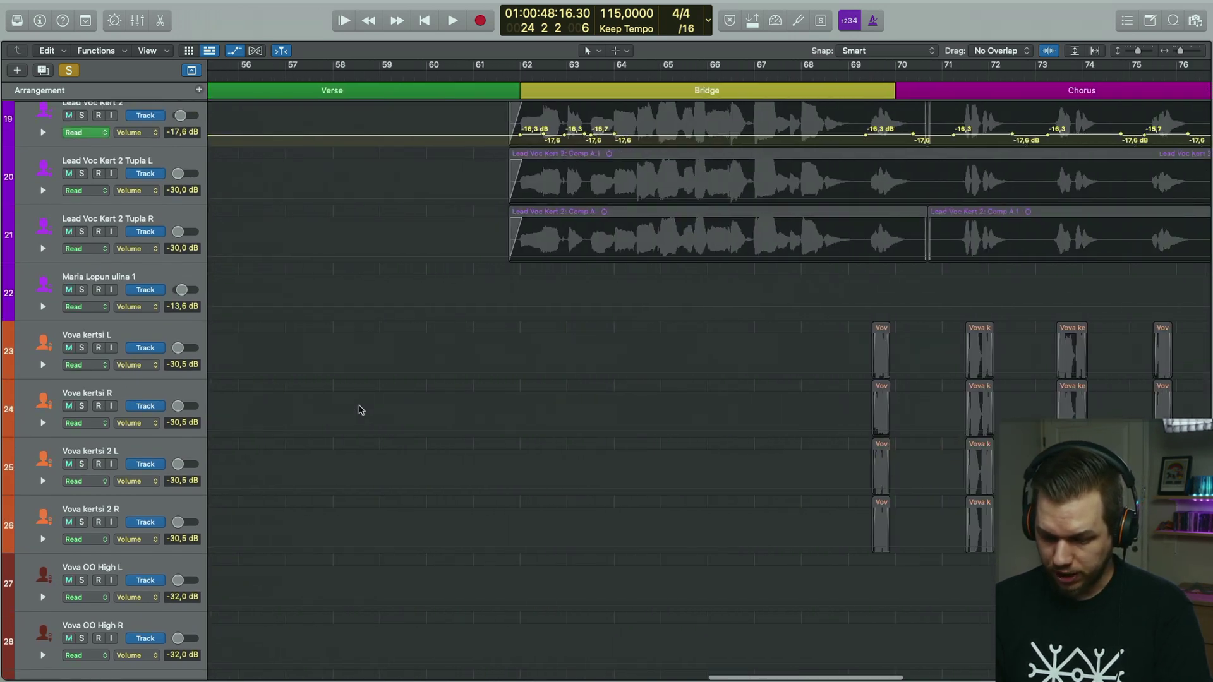
{"action": "scroll", "coordinate": [618, 347], "scroll_direction": "right", "scroll_amount": 6}
{"action": "scroll", "coordinate": [618, 347], "scroll_direction": "right", "scroll_amount": 3}
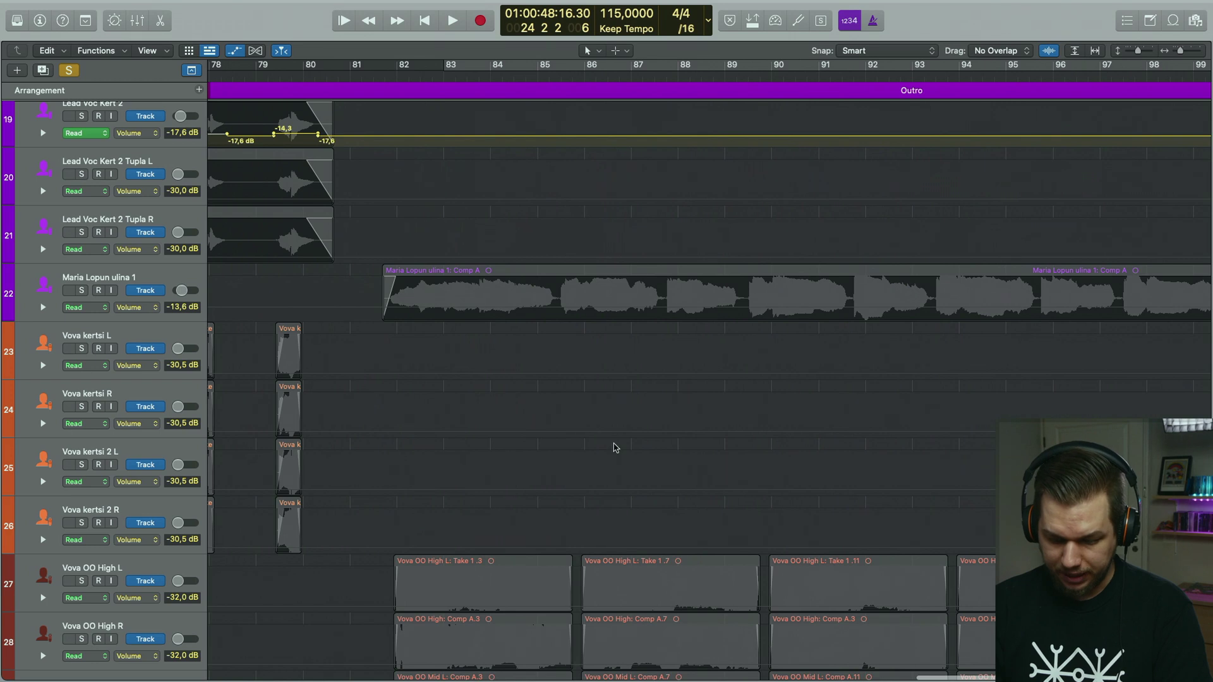
{"action": "scroll", "coordinate": [614, 447], "scroll_direction": "down", "scroll_amount": 5}
{"action": "scroll", "coordinate": [514, 365], "scroll_direction": "up", "scroll_amount": 5}
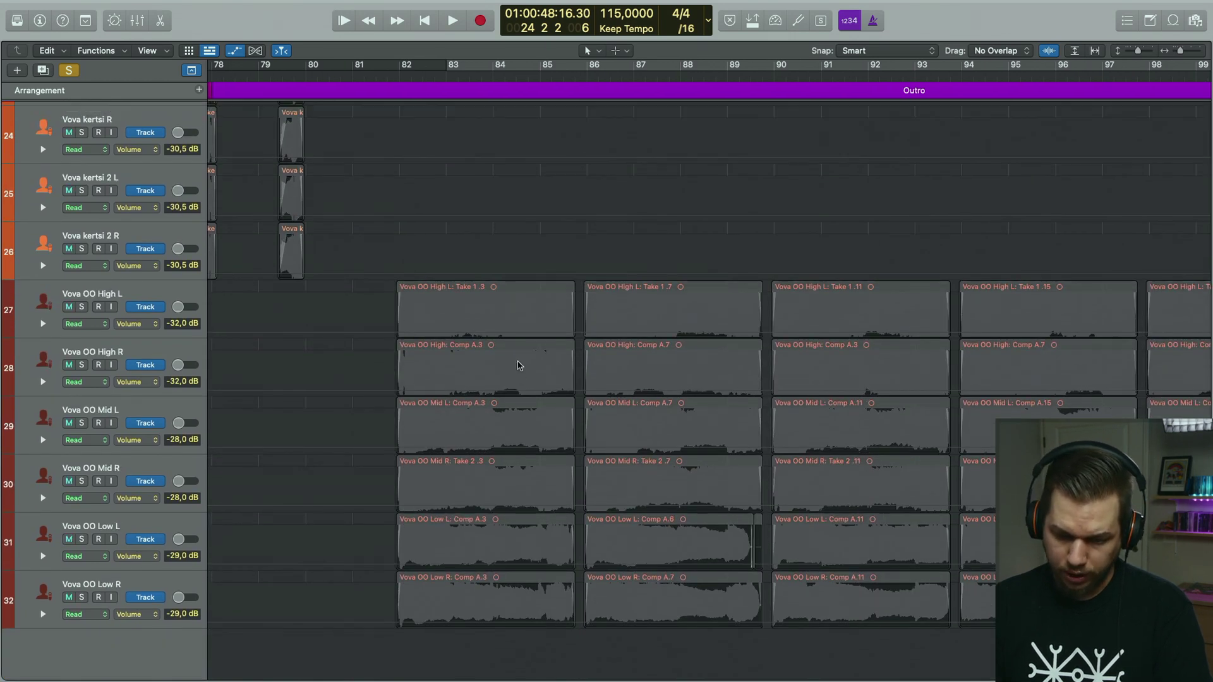
{"action": "scroll", "coordinate": [518, 365], "scroll_direction": "left", "scroll_amount": 20}
{"action": "scroll", "coordinate": [517, 364], "scroll_direction": "left", "scroll_amount": 11}
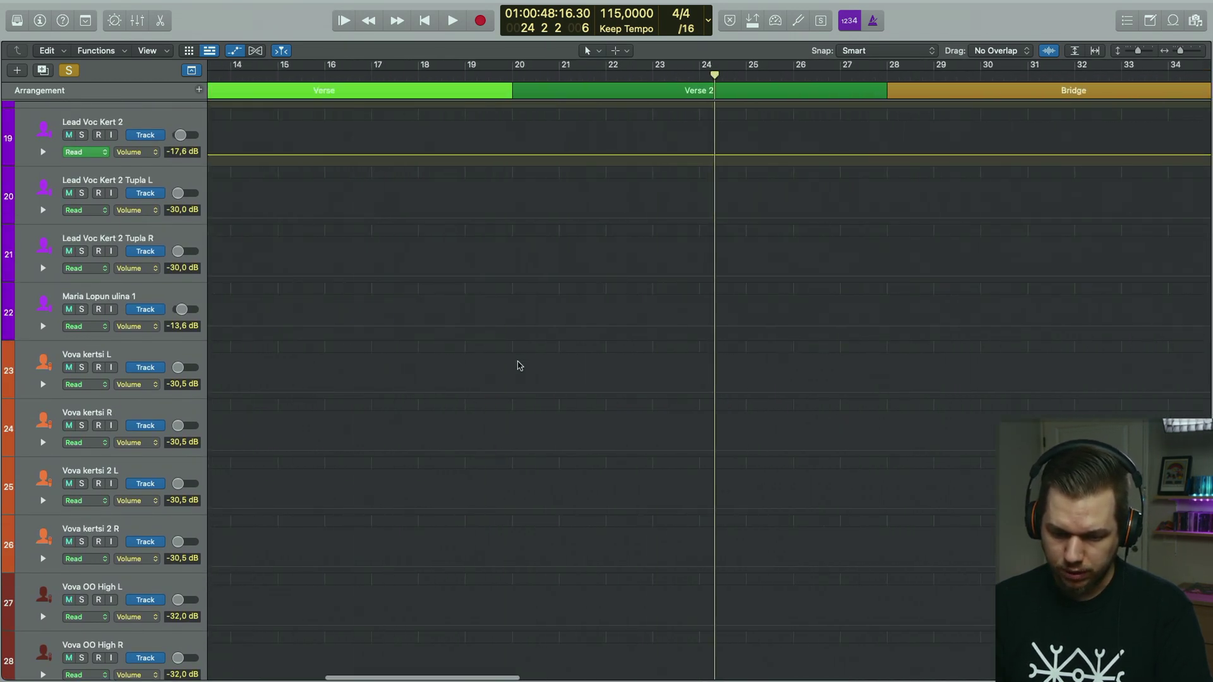
{"action": "scroll", "coordinate": [517, 364], "scroll_direction": "up", "scroll_amount": 10}
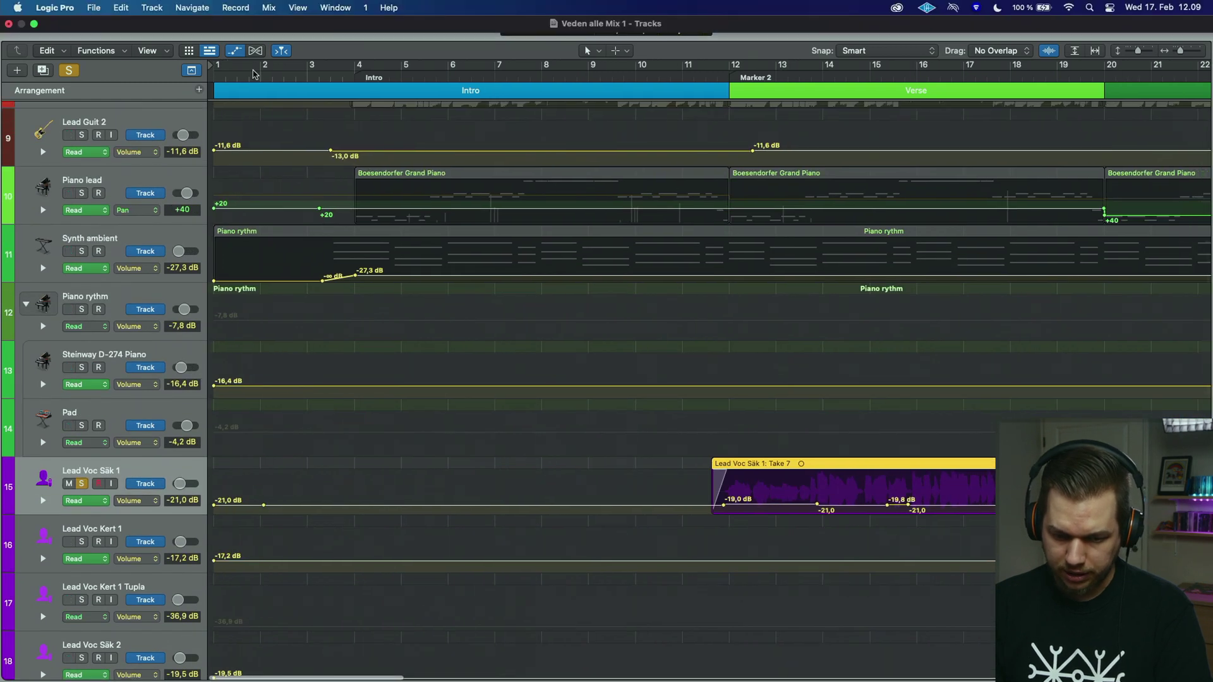
- Hide the track automation and play the Acoustic Strumming Eb track soloed from bar 19, stopping in bar 23
{"action": "left_click", "coordinate": [236, 55]}
{"action": "scroll", "coordinate": [548, 319], "scroll_direction": "right", "scroll_amount": 8}
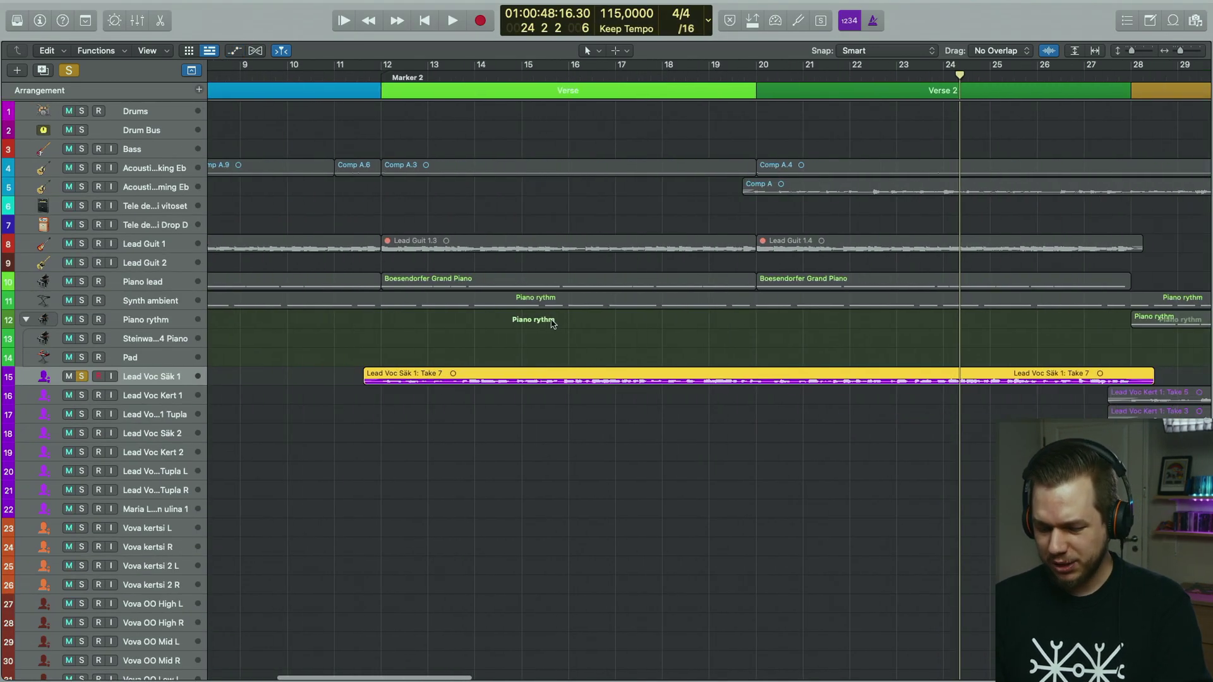
{"action": "key", "text": "space"}
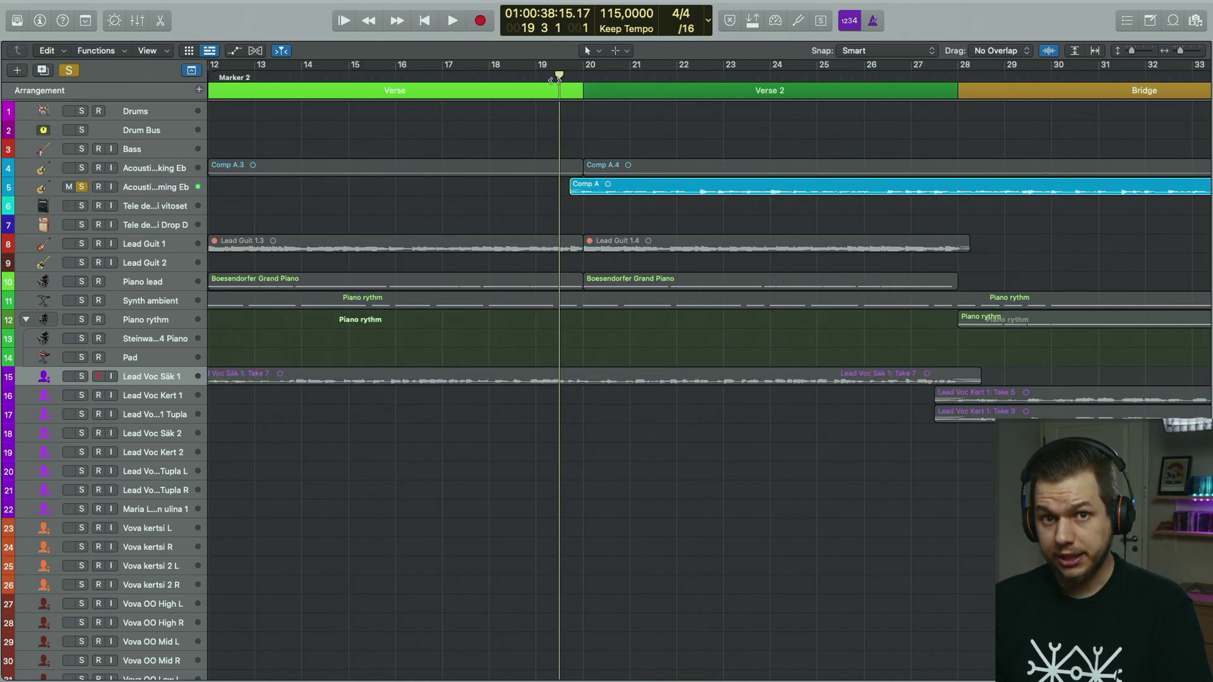
{"action": "key", "text": "space"}
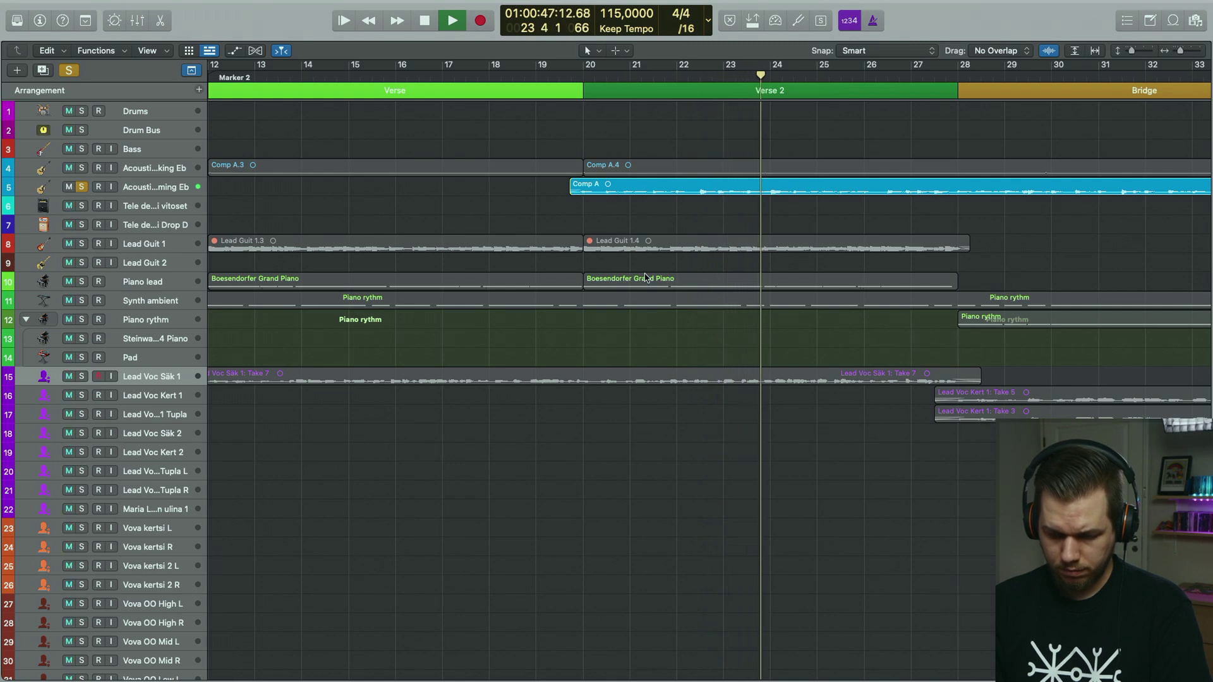
{"action": "key", "text": "space"}
- Examine the Channel EQ and both Compressors on the Acoustic Strumming Eb channel in the mixer, then close all three plug-ins
{"action": "key", "text": "x"}
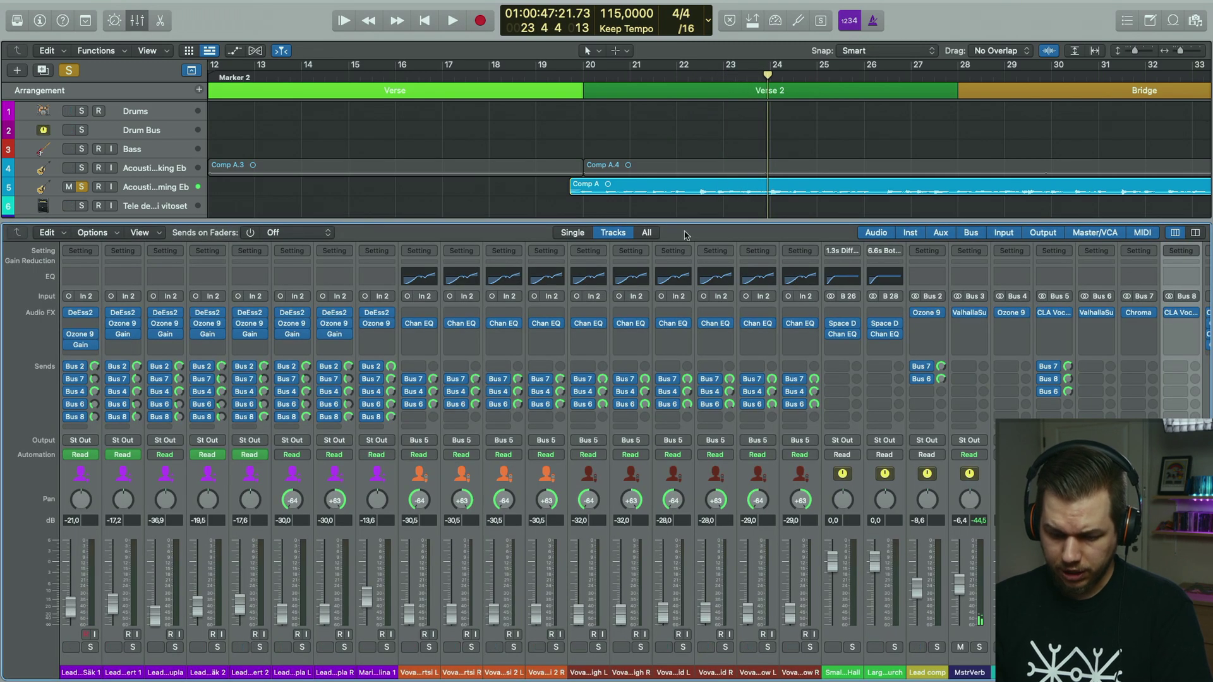
{"action": "scroll", "coordinate": [695, 201], "scroll_direction": "left", "scroll_amount": 5}
{"action": "scroll", "coordinate": [573, 365], "scroll_direction": "left", "scroll_amount": 10}
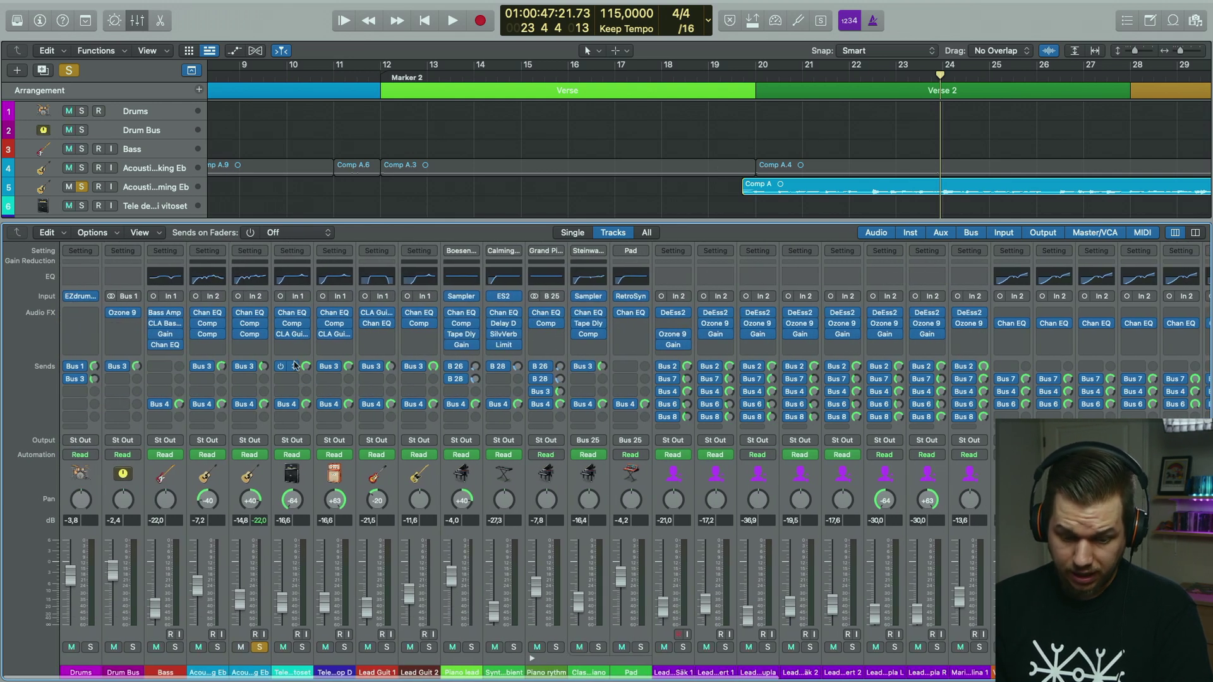
{"action": "left_click", "coordinate": [252, 316]}
{"action": "left_click", "coordinate": [251, 323]}
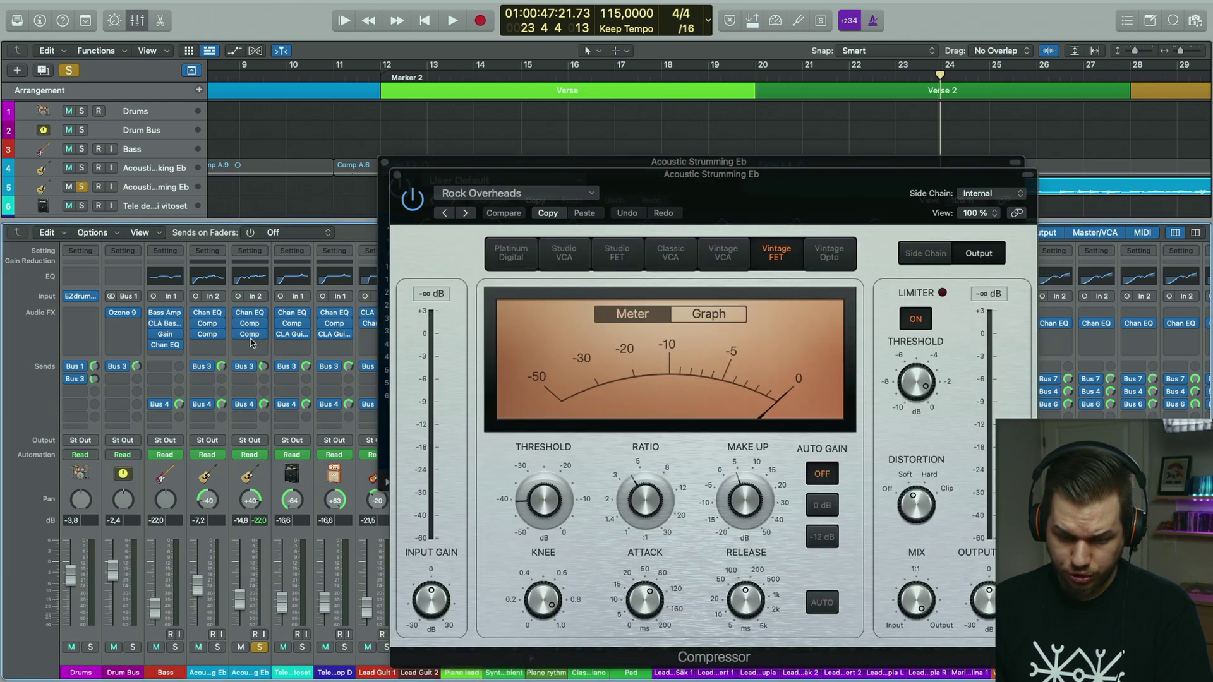
{"action": "left_click", "coordinate": [253, 345]}
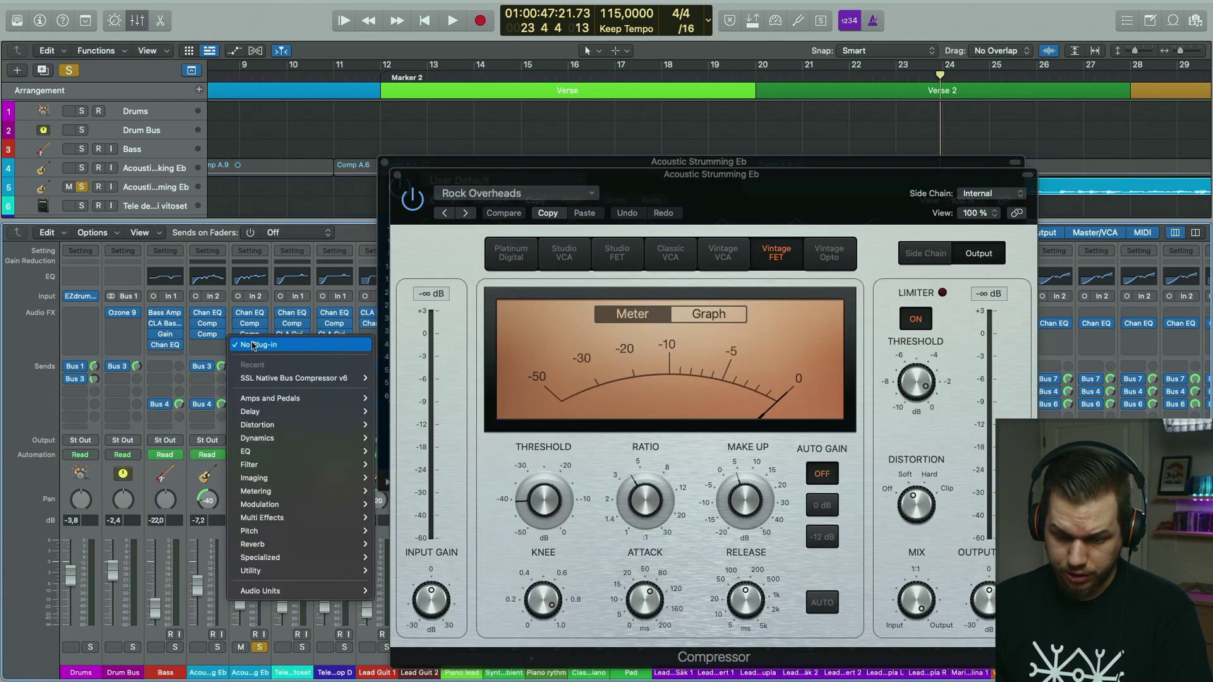
{"action": "left_click", "coordinate": [451, 179]}
{"action": "left_click", "coordinate": [252, 337]}
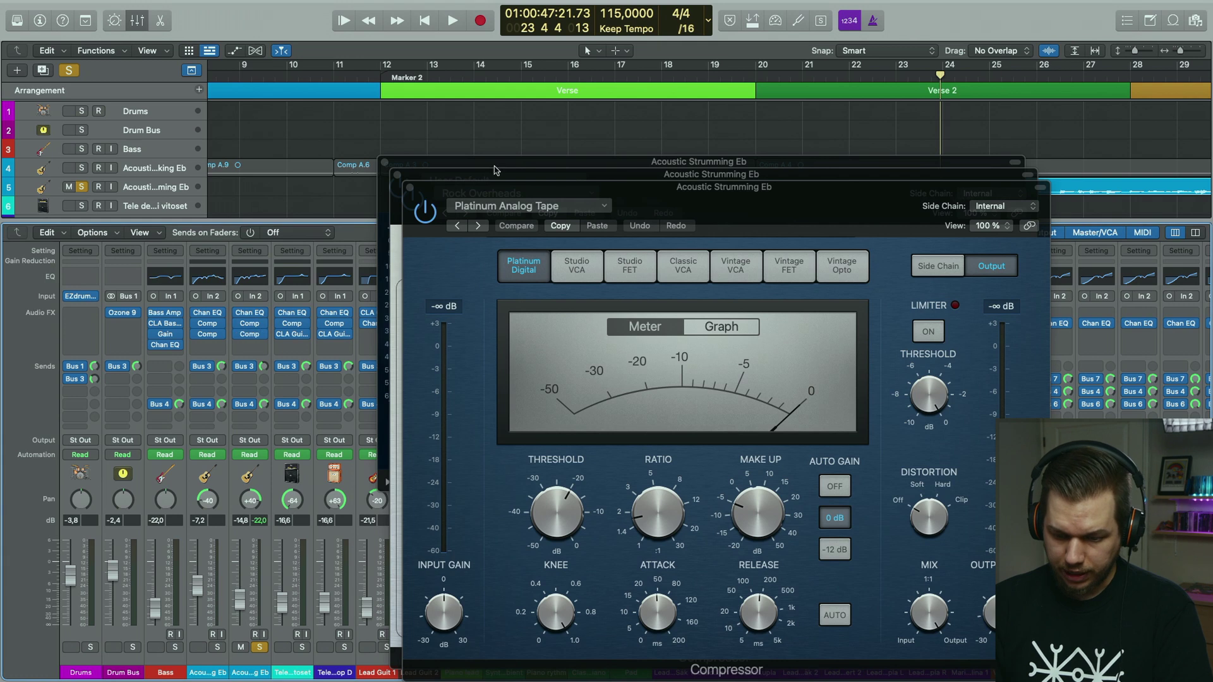
{"action": "left_click", "coordinate": [410, 188]}
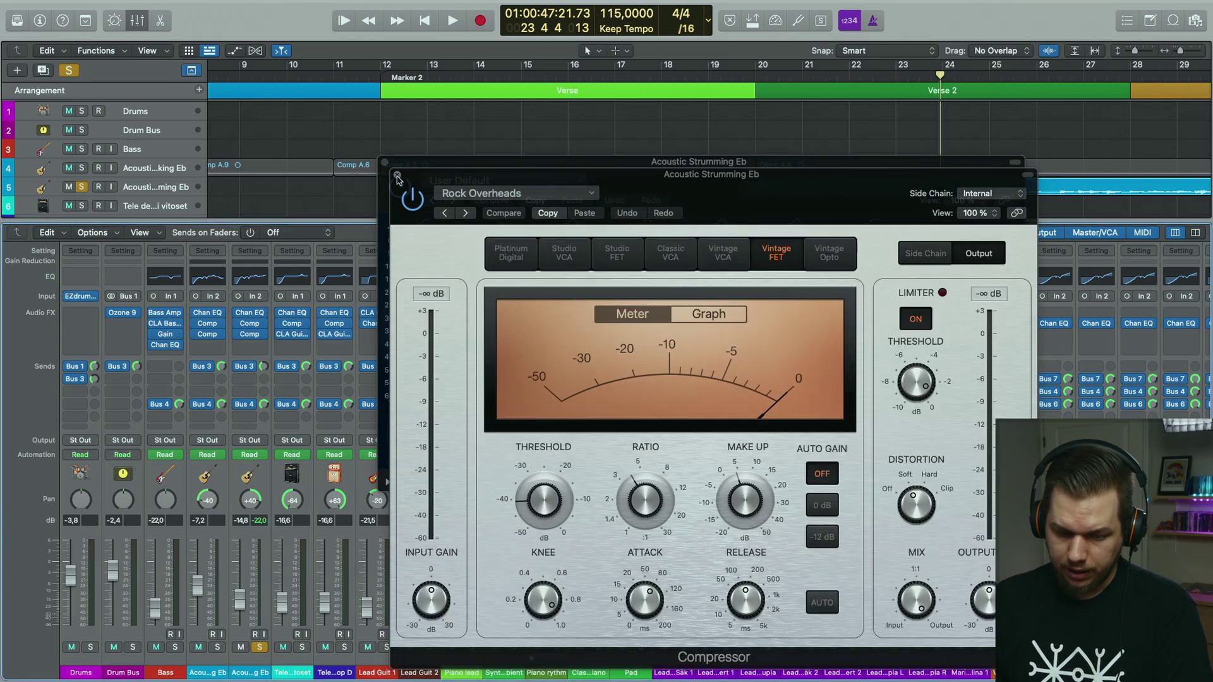
{"action": "left_click", "coordinate": [397, 175]}
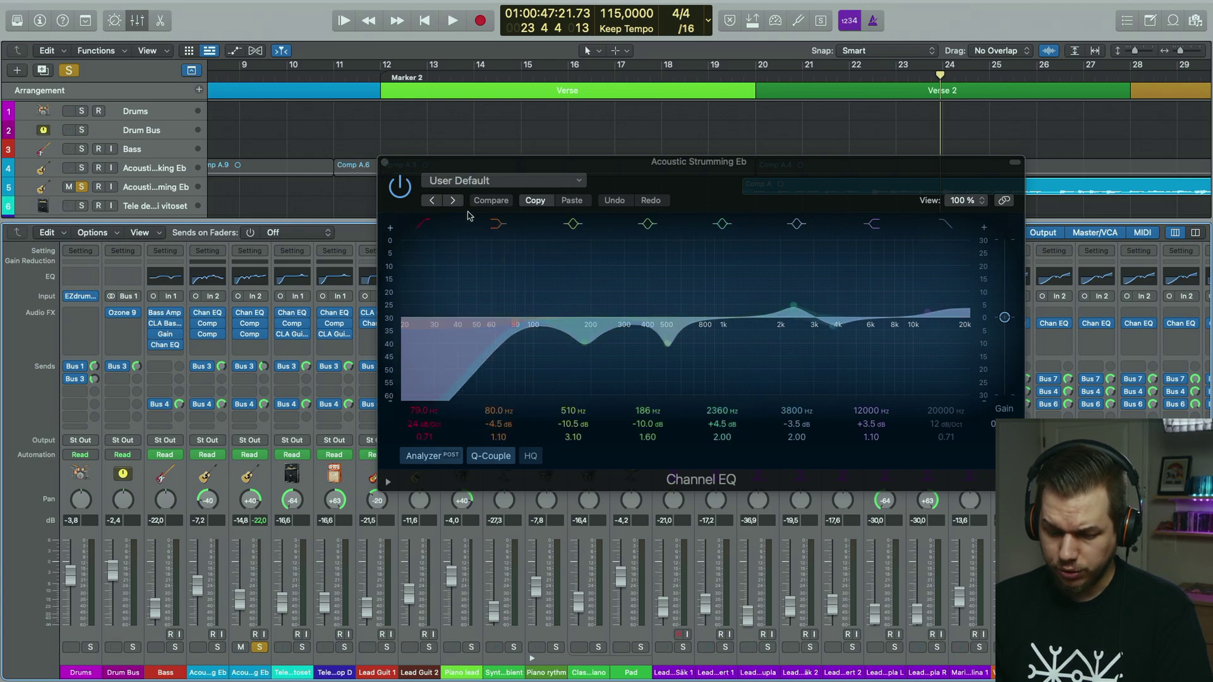
{"action": "left_click", "coordinate": [385, 164]}
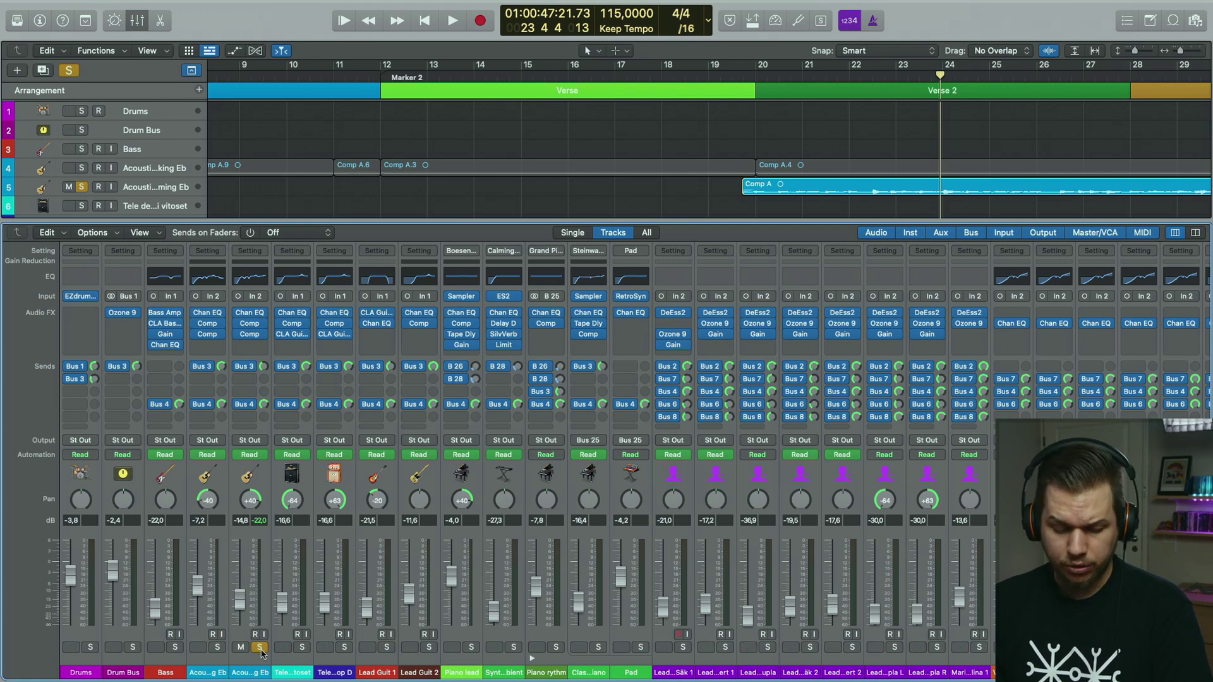
- Clear the Acoustic Strumming Eb solo, hide the mixer, and play the full mix from bar 23 into bar 27
{"action": "left_click", "coordinate": [259, 648]}
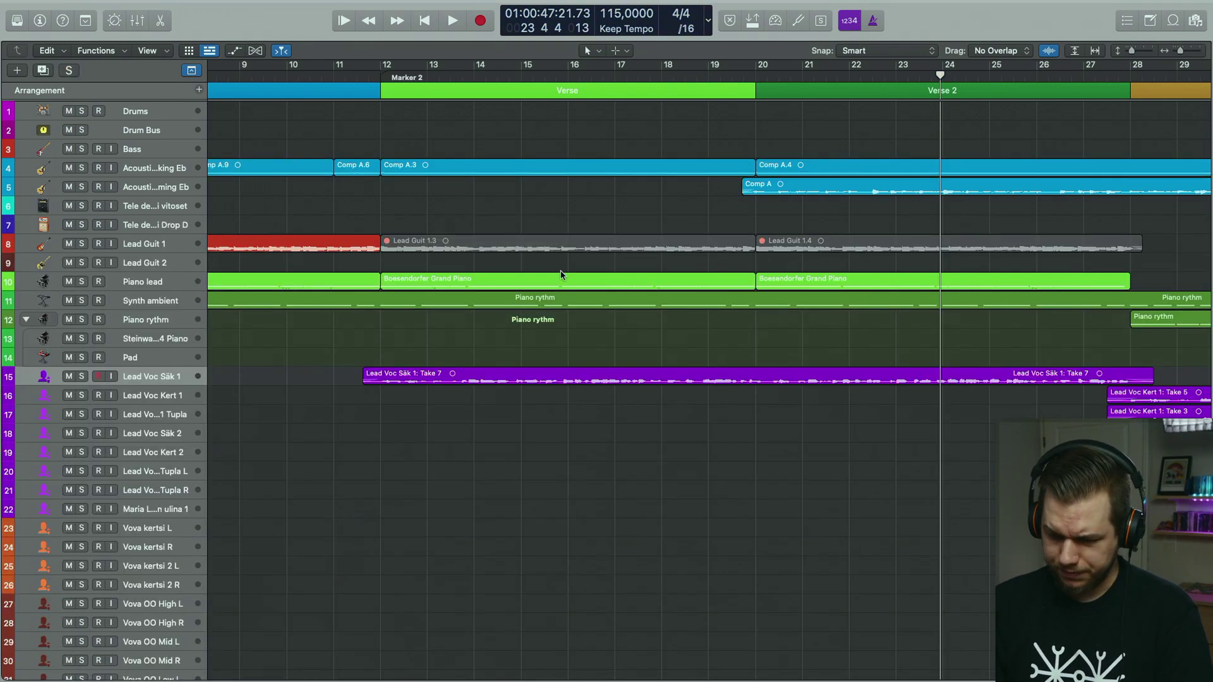
{"action": "key", "text": "x"}
{"action": "key", "text": "space"}
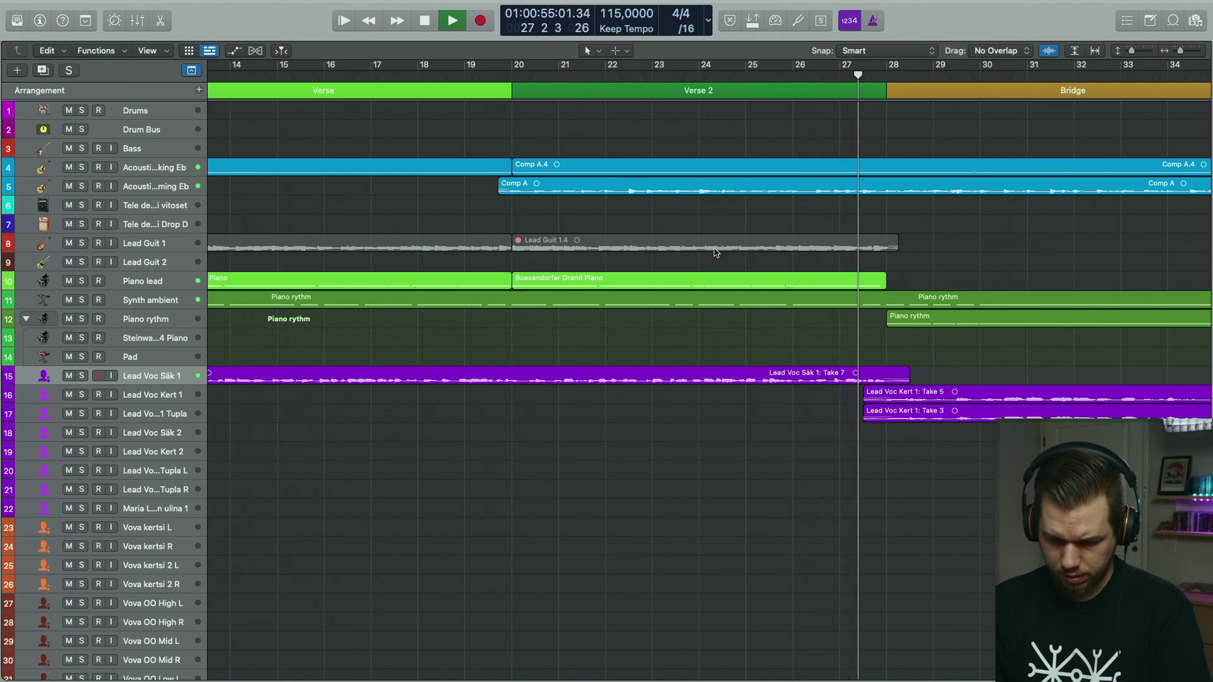
{"action": "key", "text": "space"}
- Bring the bridge into view and play the full mix from bar 27, stopping in bar 31
{"action": "scroll", "coordinate": [715, 252], "scroll_direction": "right", "scroll_amount": 5}
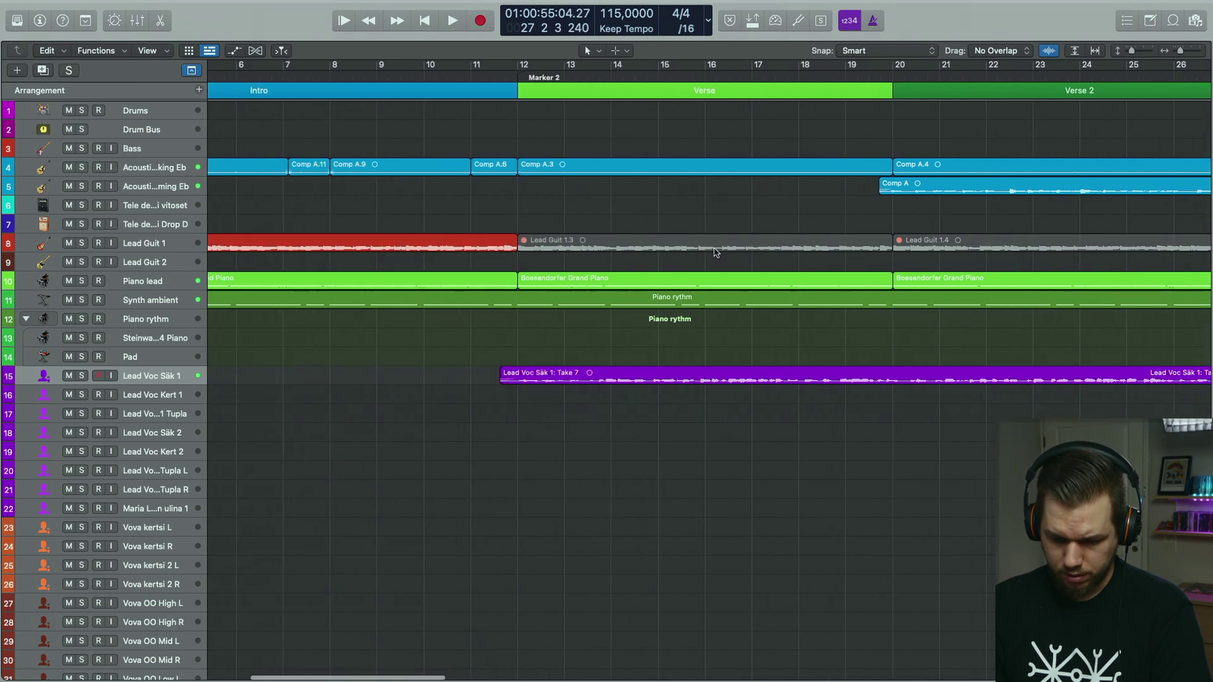
{"action": "scroll", "coordinate": [715, 253], "scroll_direction": "right", "scroll_amount": 8}
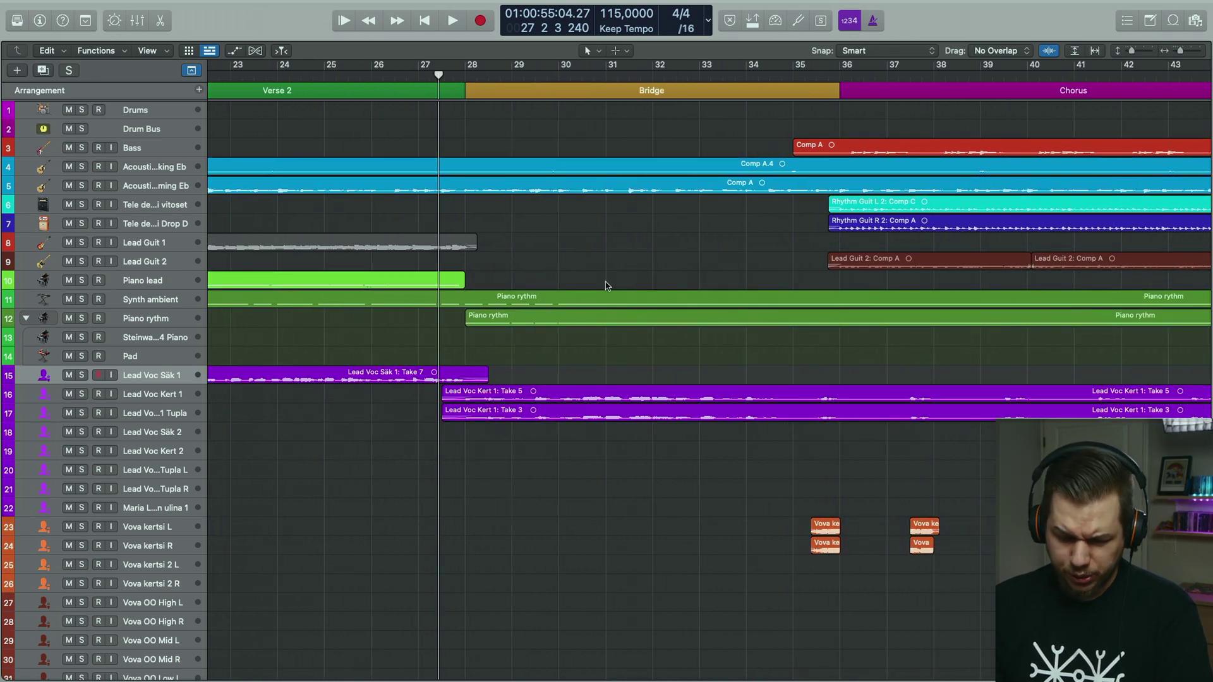
{"action": "key", "text": "space"}
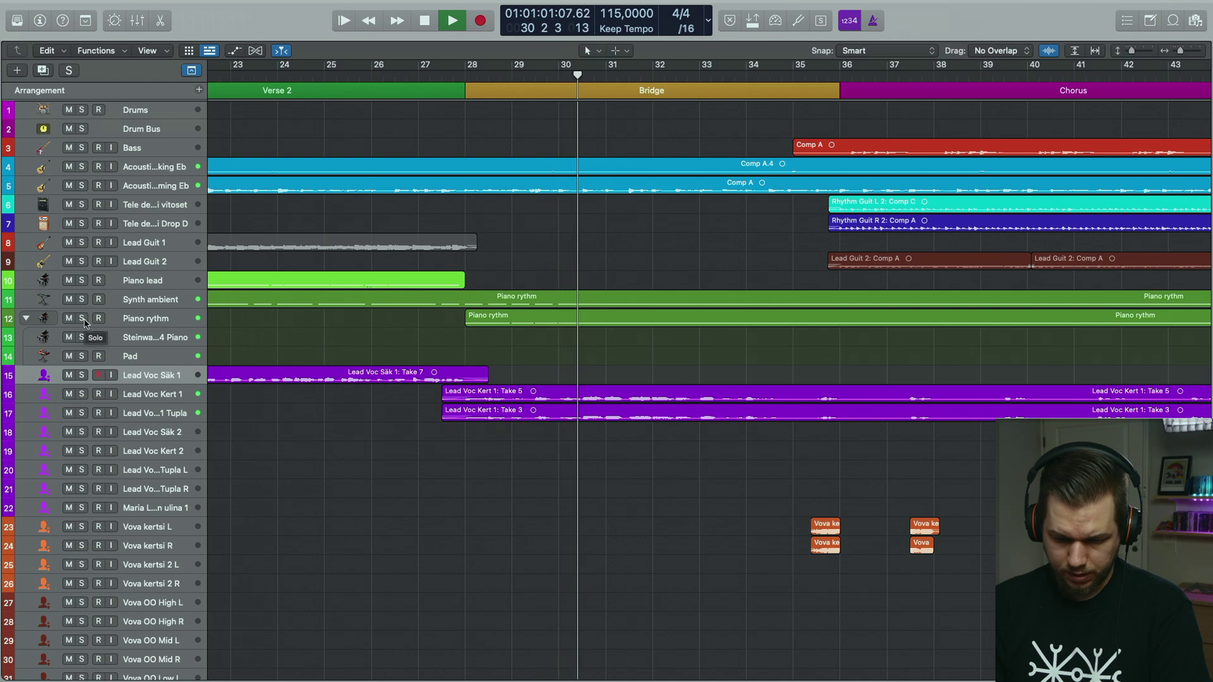
{"action": "key", "text": "space"}
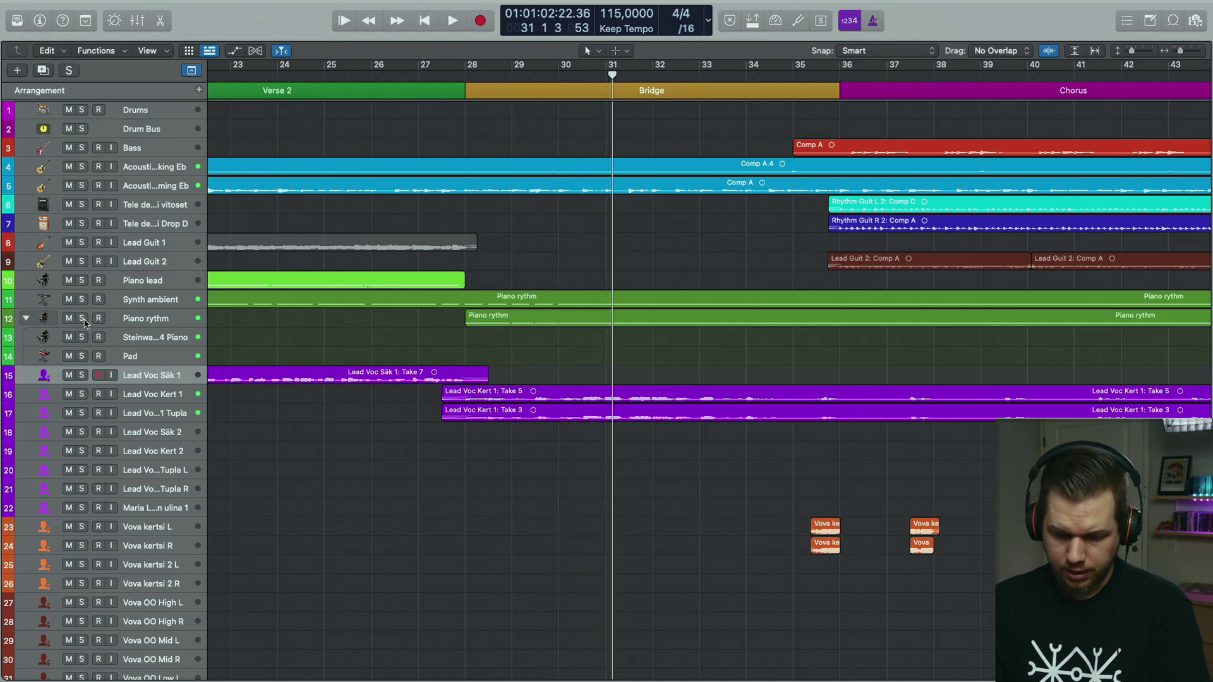
- Solo the Piano rythm stack and play it from the start of the bridge at bar 28, stopping in bar 32
{"action": "left_click", "coordinate": [83, 320]}
{"action": "left_click", "coordinate": [463, 76]}
{"action": "key", "text": "space"}
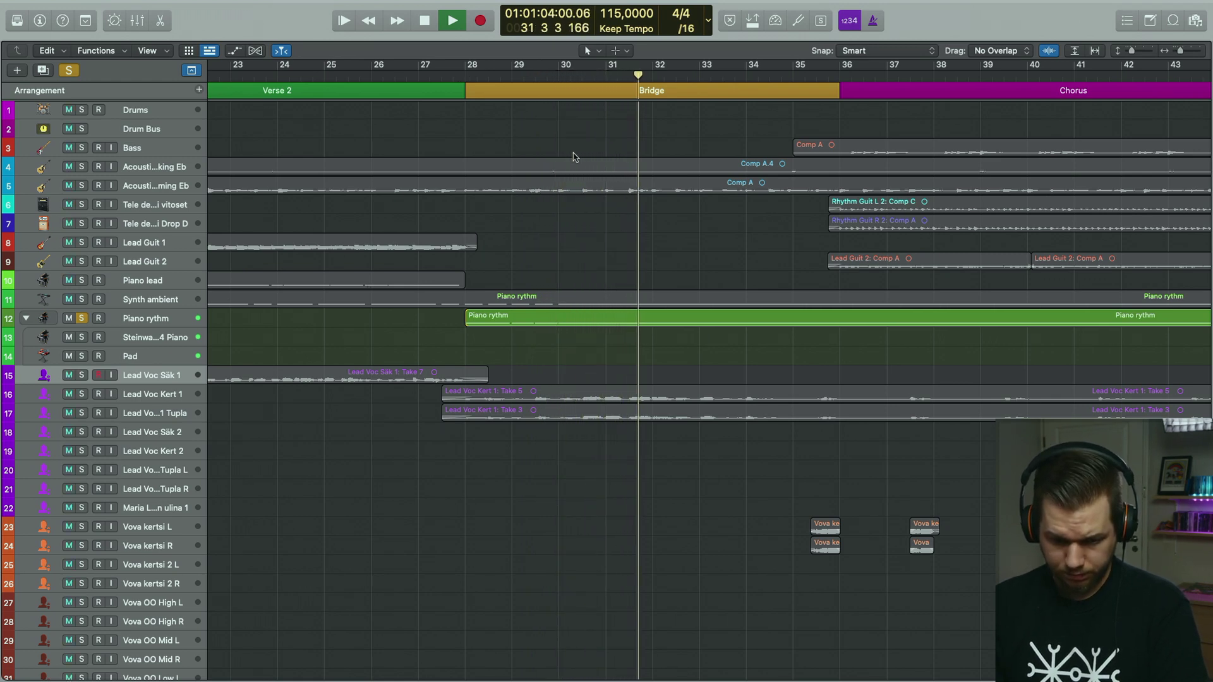
{"action": "key", "text": "space"}
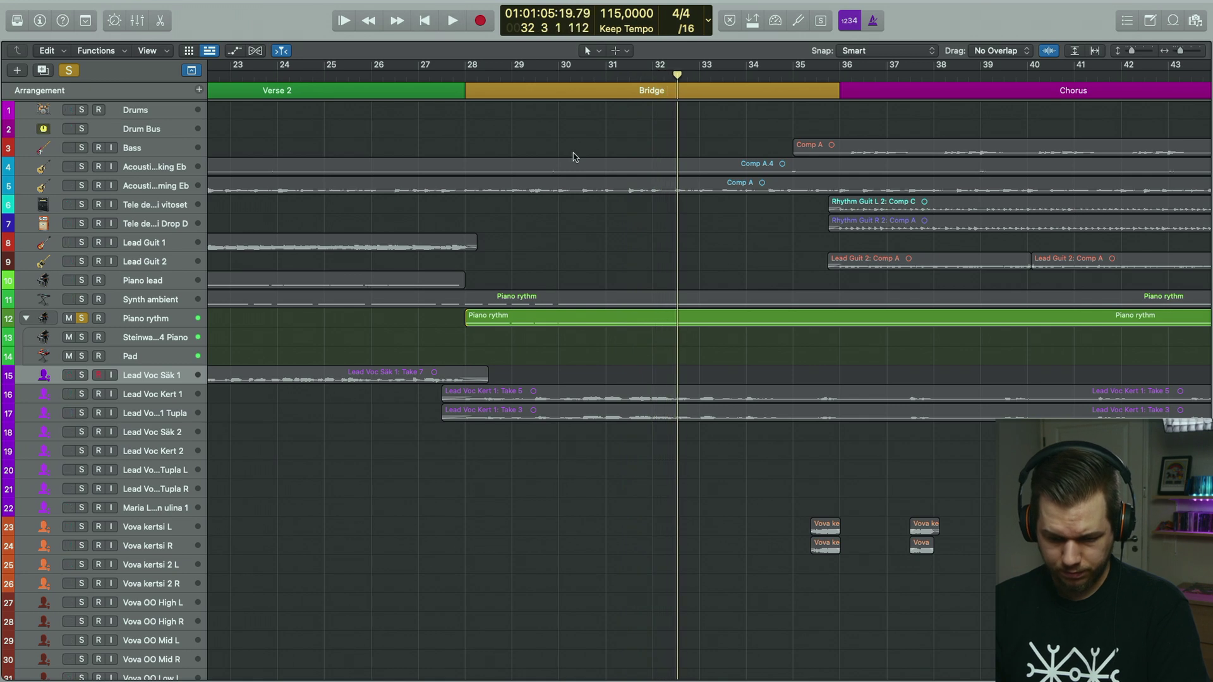
- Review the Piano rythm stack's channels in the mixer, collapse the stack, and hide the mixer
{"action": "key", "text": "x"}
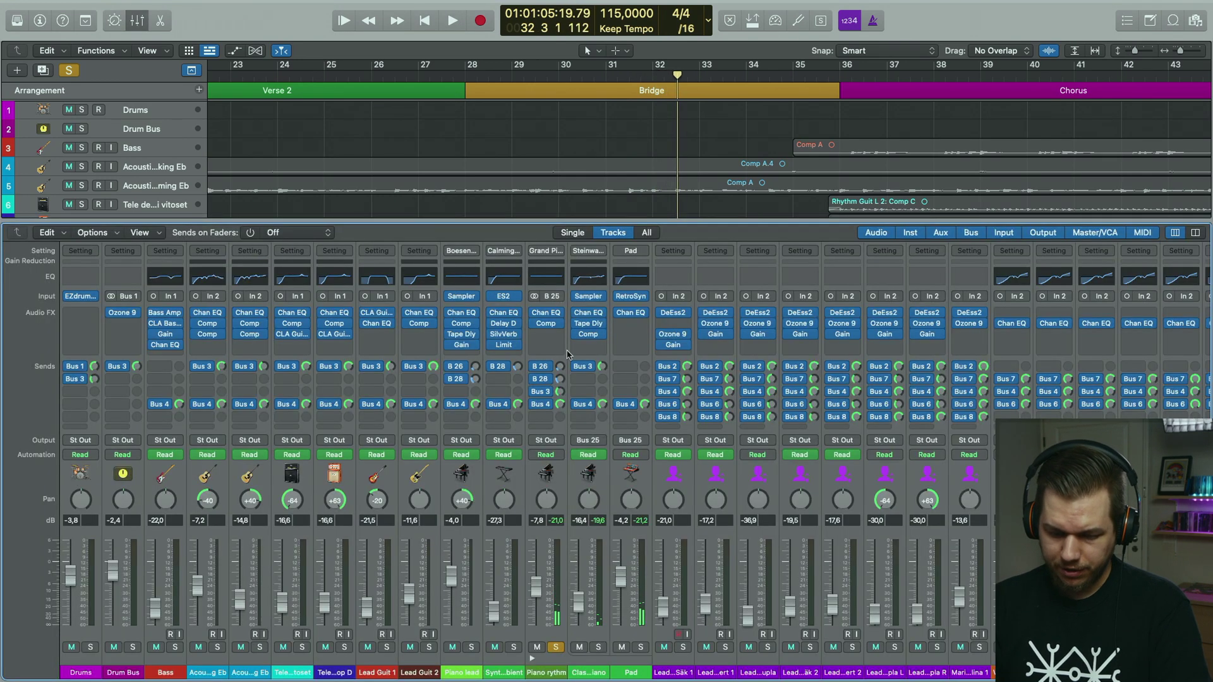
{"action": "left_click", "coordinate": [532, 659]}
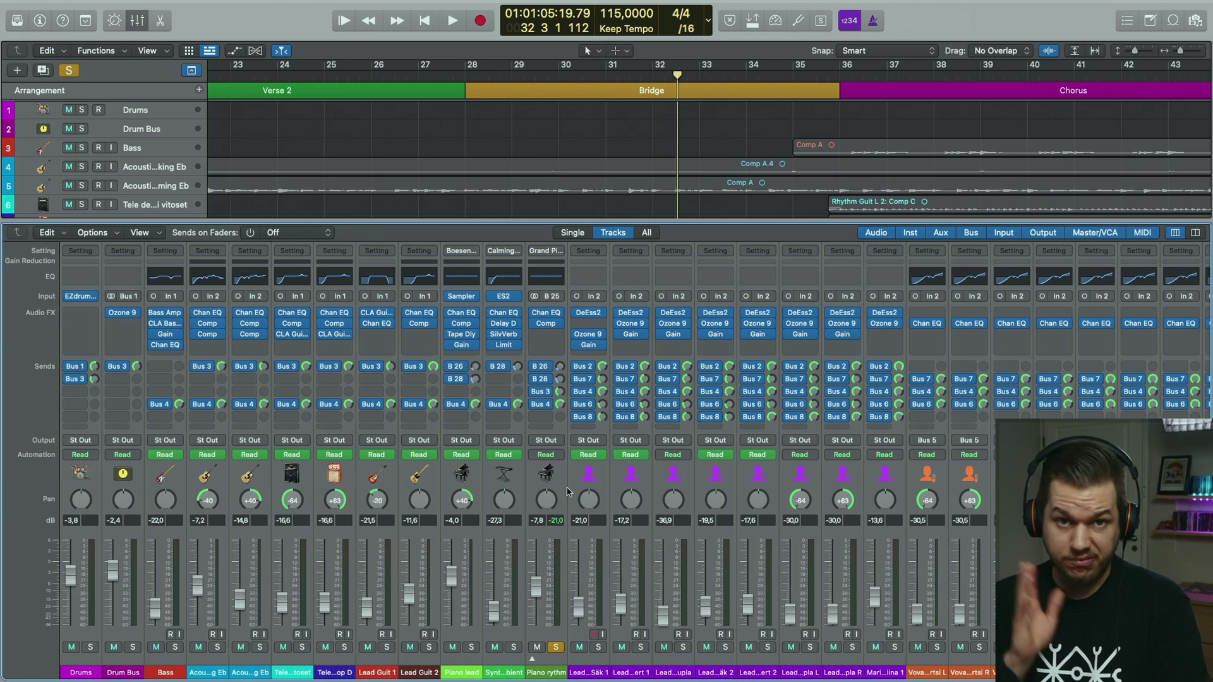
{"action": "key", "text": "x"}
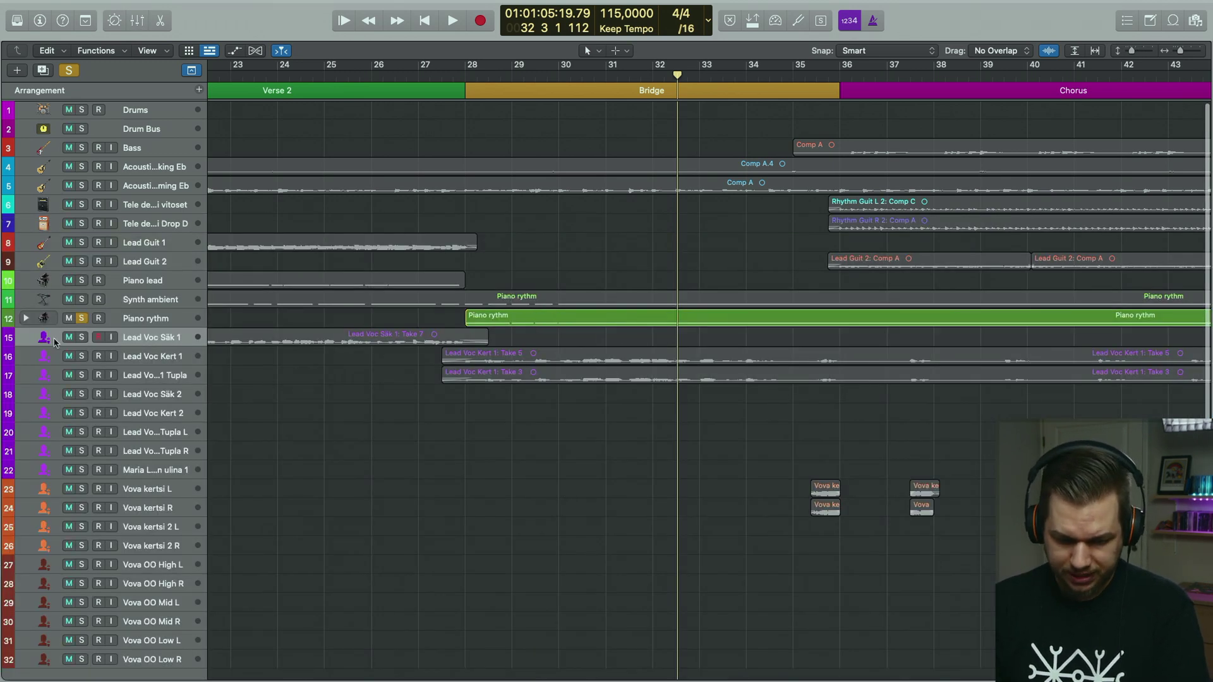
- Clear the Piano rythm solo and solo the Lead Voc Kert 1 track instead
{"action": "left_click", "coordinate": [80, 318]}
{"action": "left_click", "coordinate": [81, 356]}
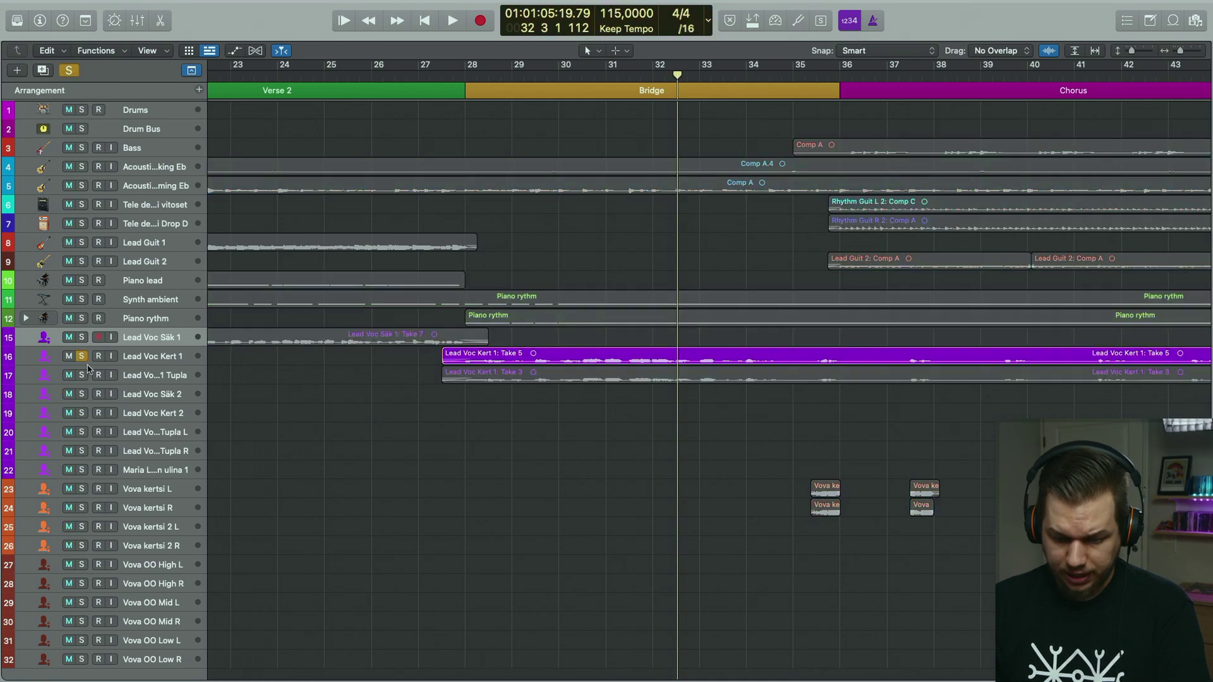
- Solo the Lead Voc Kert 1 double (Tupla) too, play from bar 28, and compare both vocals by toggling their solos during playback
{"action": "left_click", "coordinate": [81, 376]}
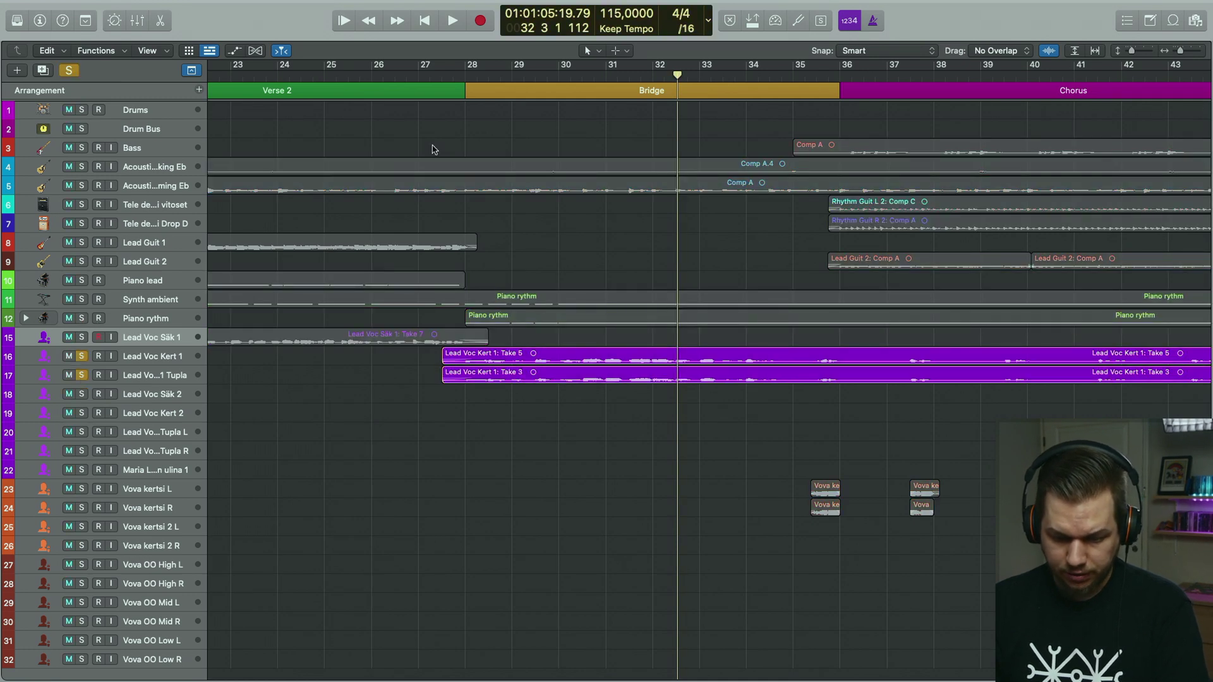
{"action": "left_click", "coordinate": [480, 83]}
{"action": "key", "text": "space"}
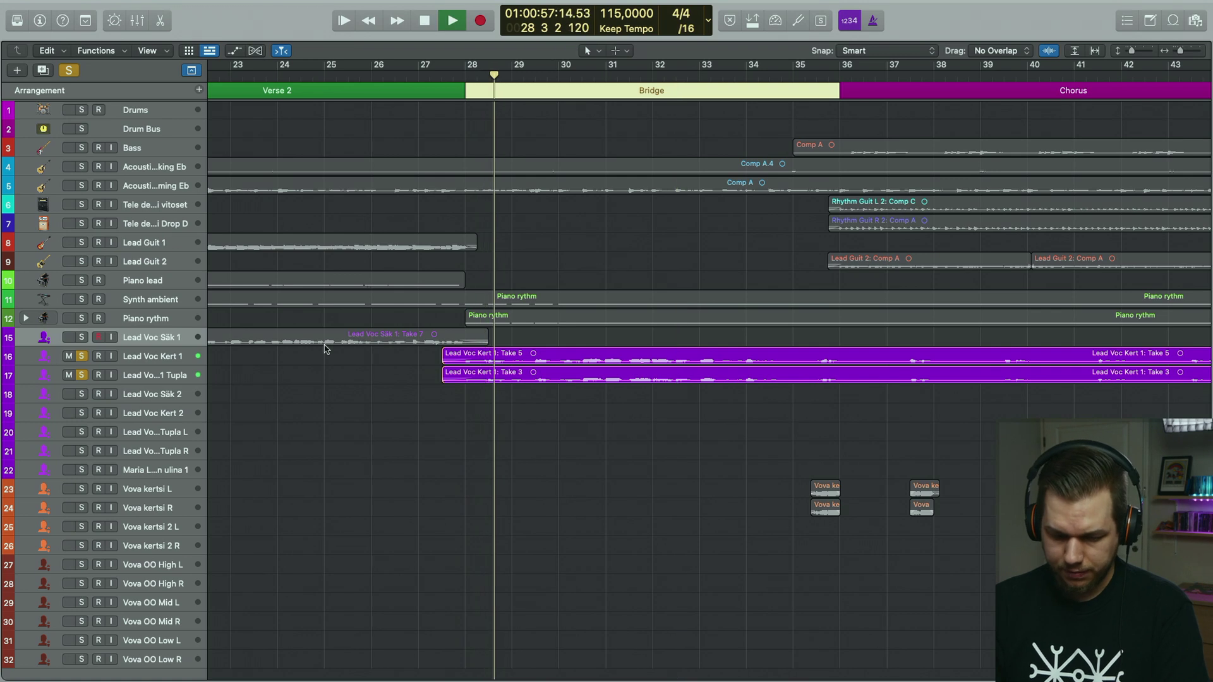
{"action": "left_click", "coordinate": [81, 357]}
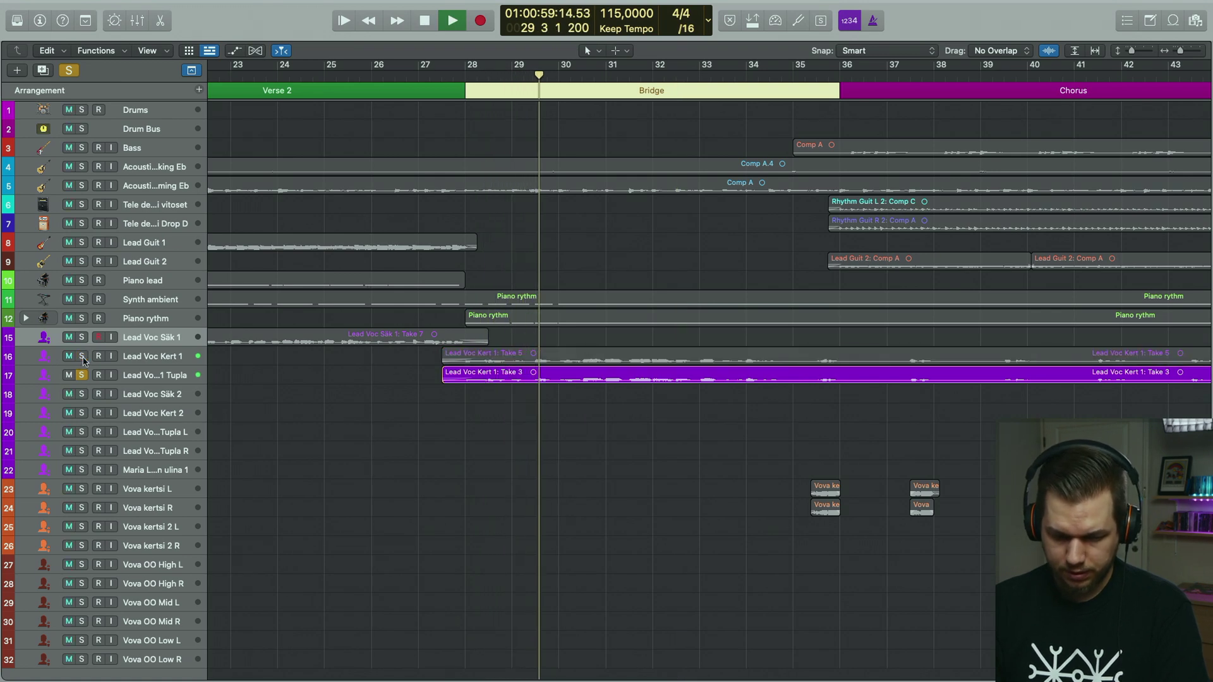
{"action": "left_click", "coordinate": [82, 358]}
{"action": "left_click", "coordinate": [83, 375]}
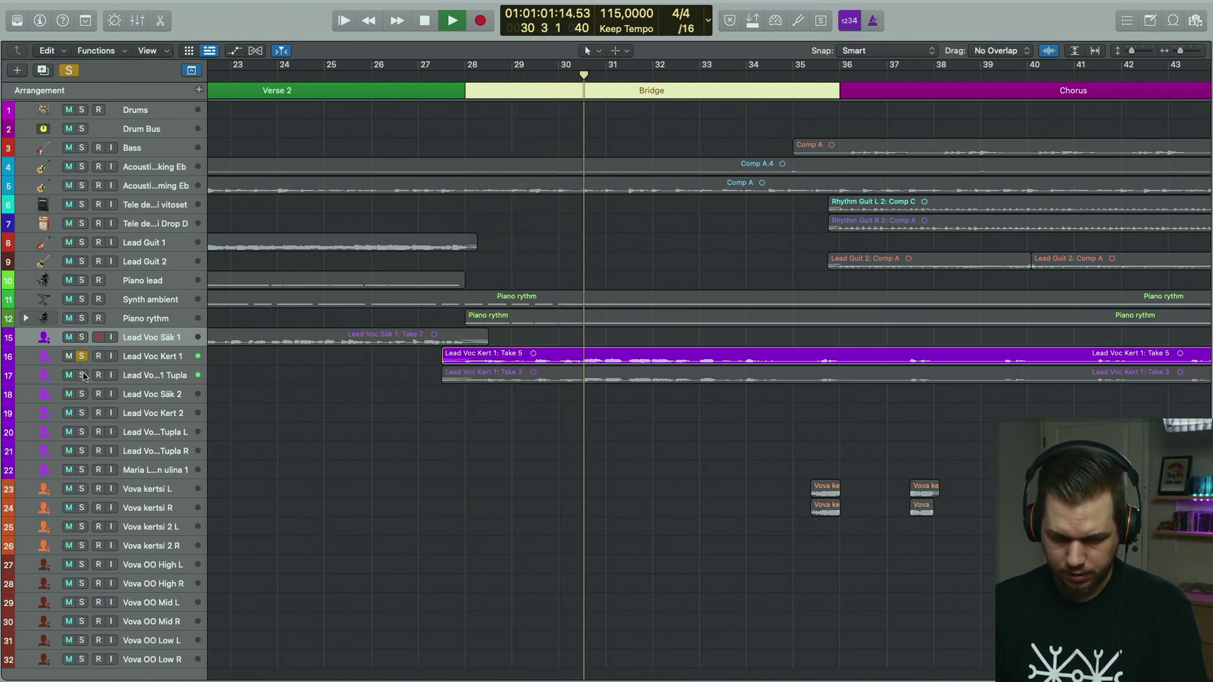
- Show the mixer, solo the Tupla vocal again alongside Lead Voc Kert 1, stop in bar 34, and select the Tupla channel for review
{"action": "key", "text": "x"}
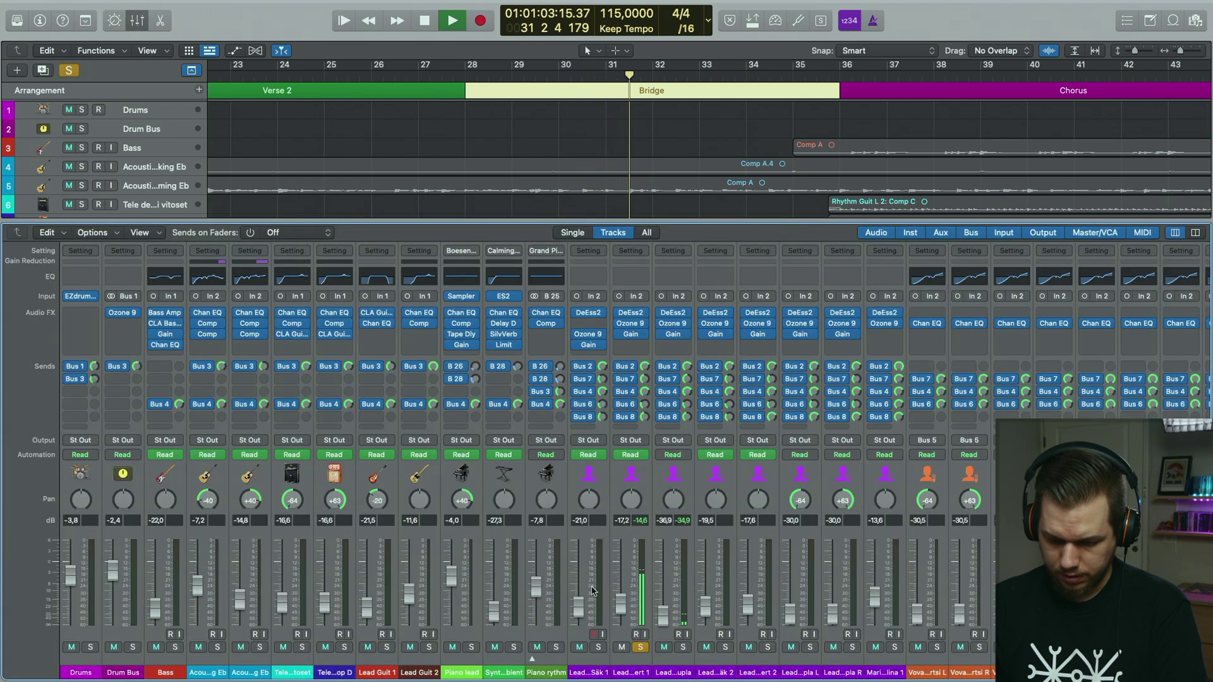
{"action": "left_click", "coordinate": [685, 648]}
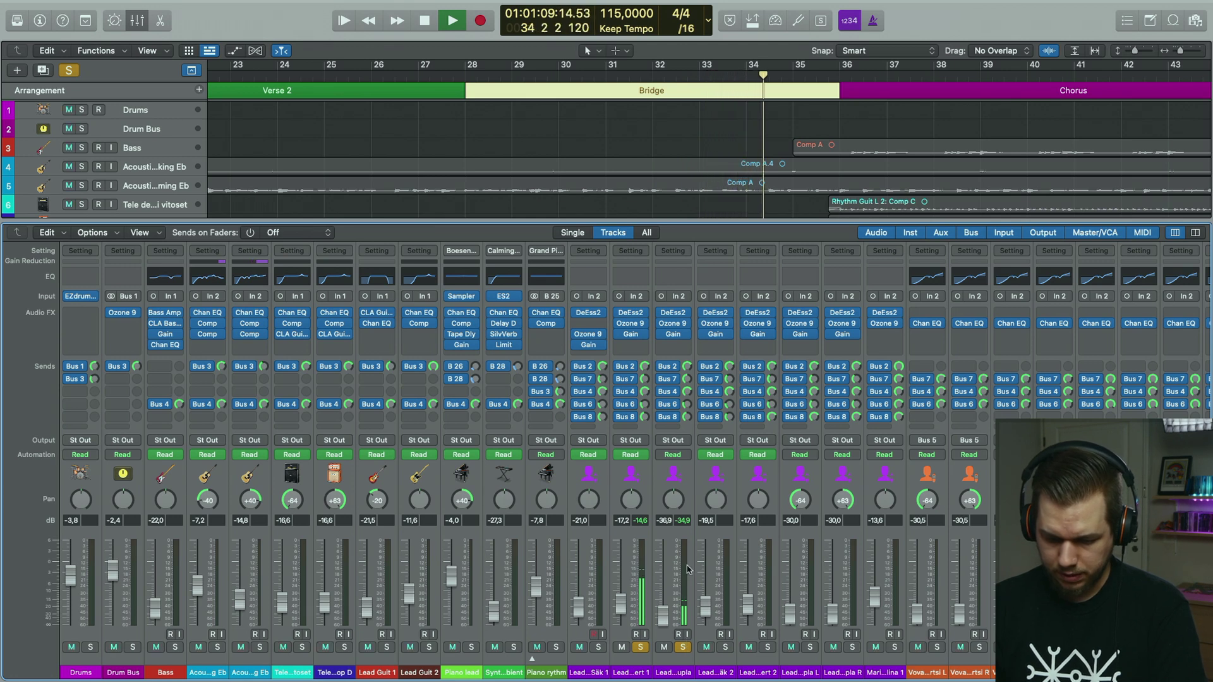
{"action": "key", "text": "space"}
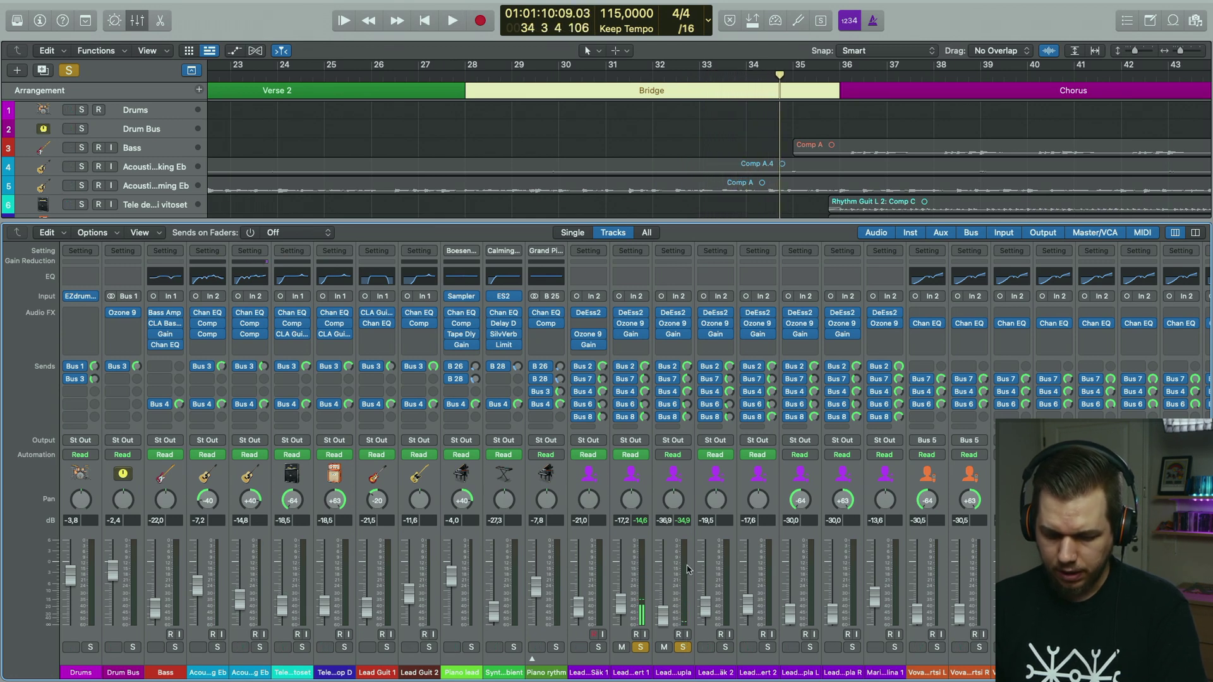
{"action": "left_click", "coordinate": [687, 498]}
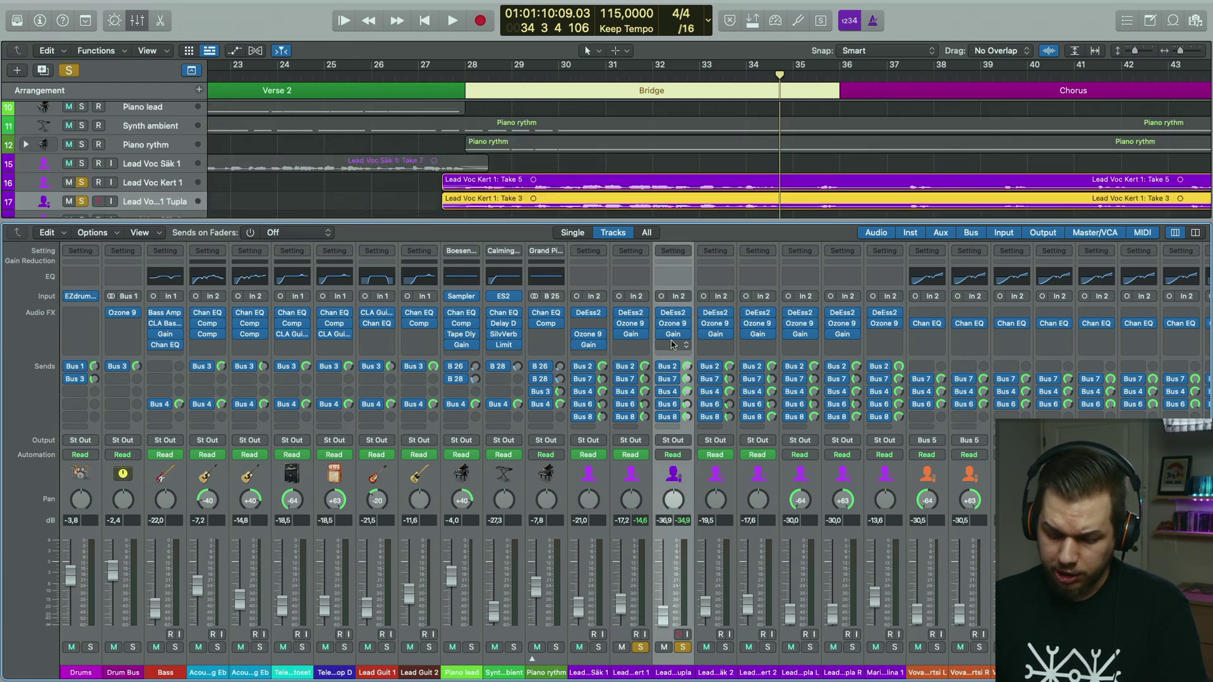
- Play both lead vocals from bar 27 with the mixer shown, toggle the Tupla mute to compare, stop in bar 31, and hide the mixer
{"action": "key", "text": "x"}
{"action": "key", "text": "shift+Return"}
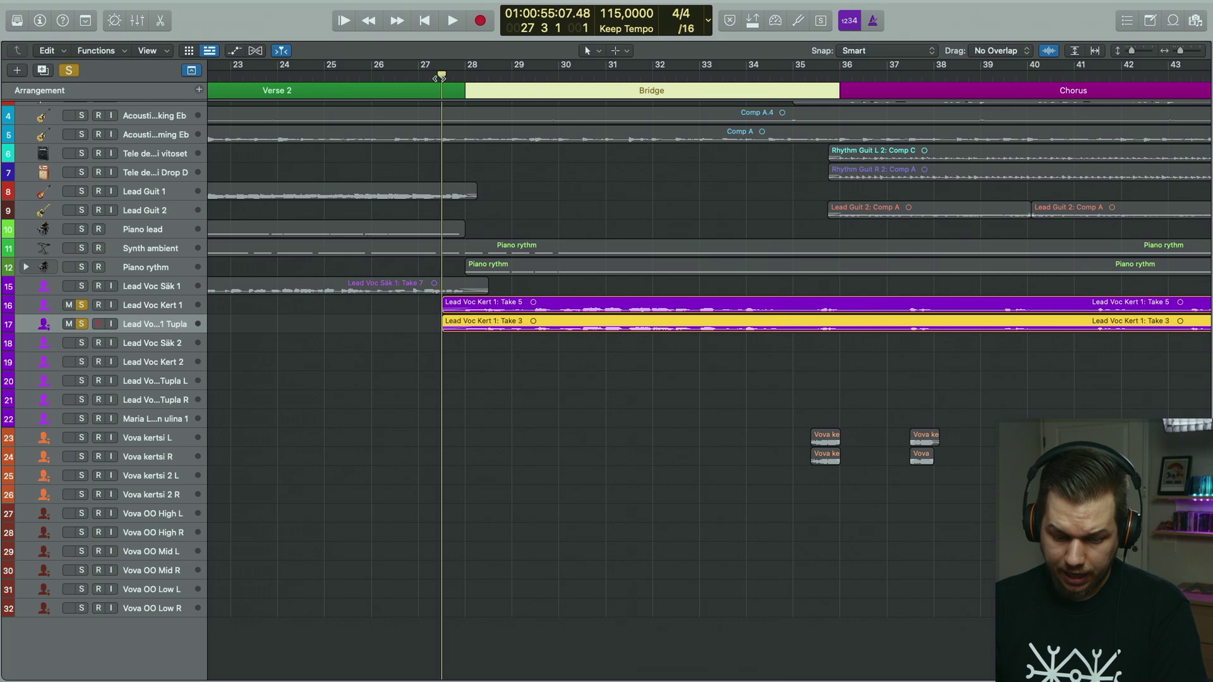
{"action": "key", "text": "x"}
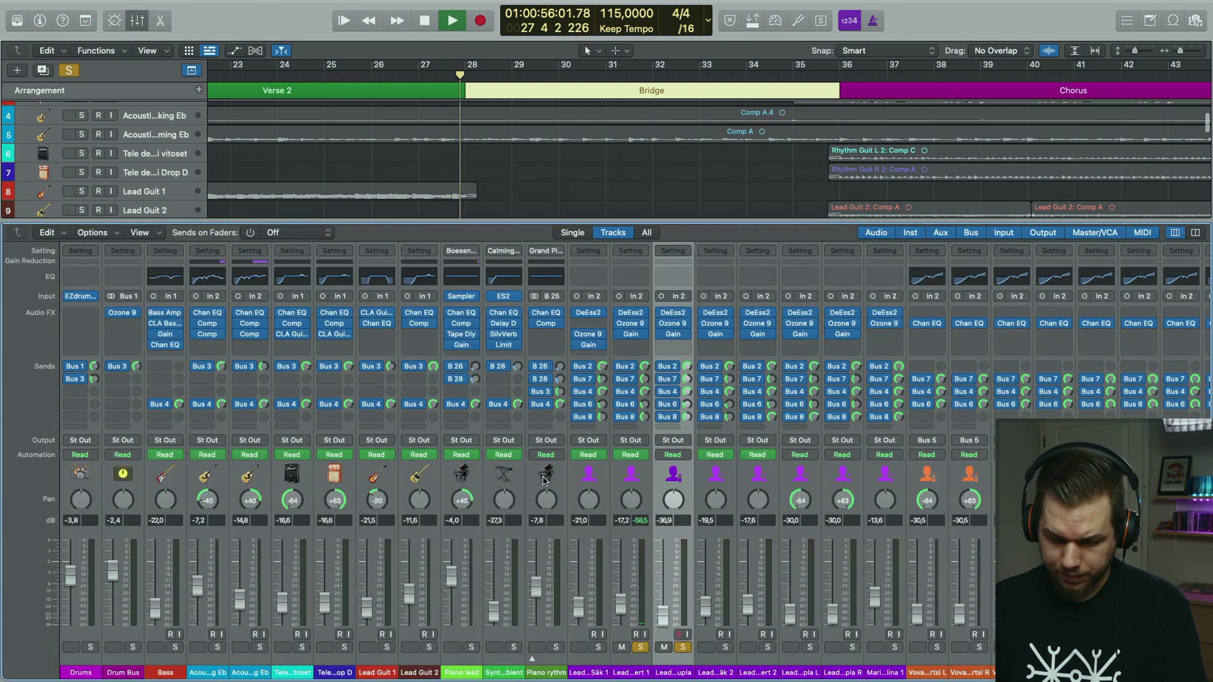
{"action": "left_click", "coordinate": [664, 647]}
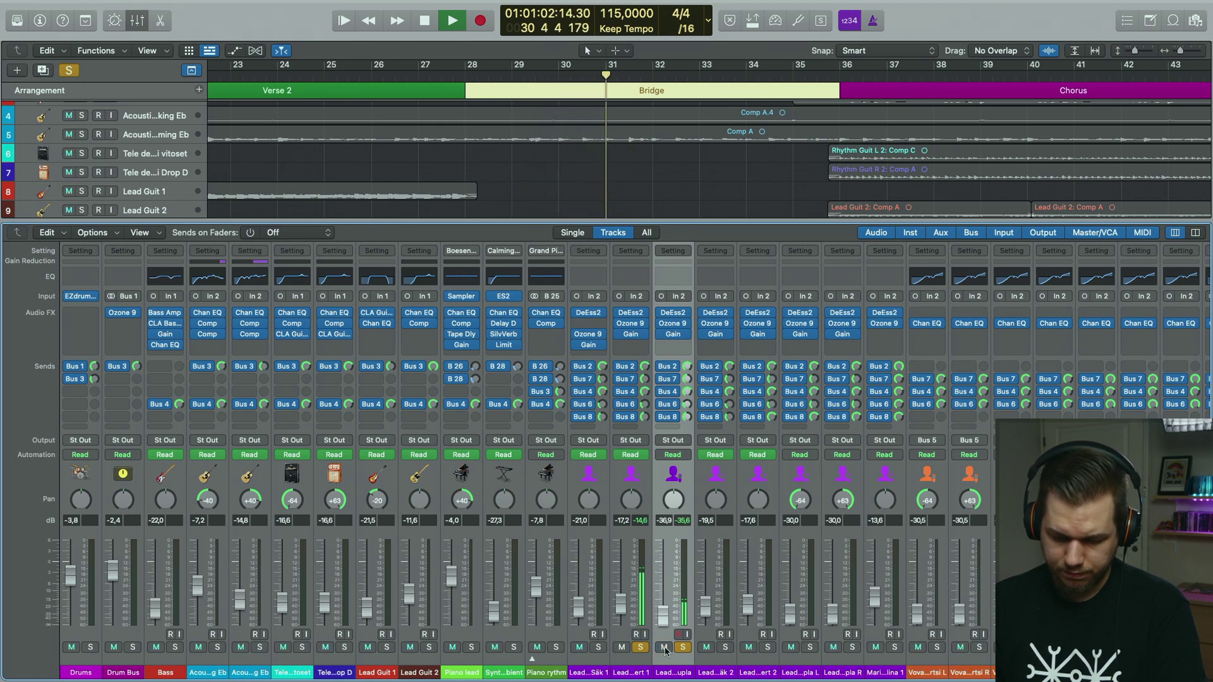
{"action": "key", "text": "space"}
{"action": "key", "text": "x"}
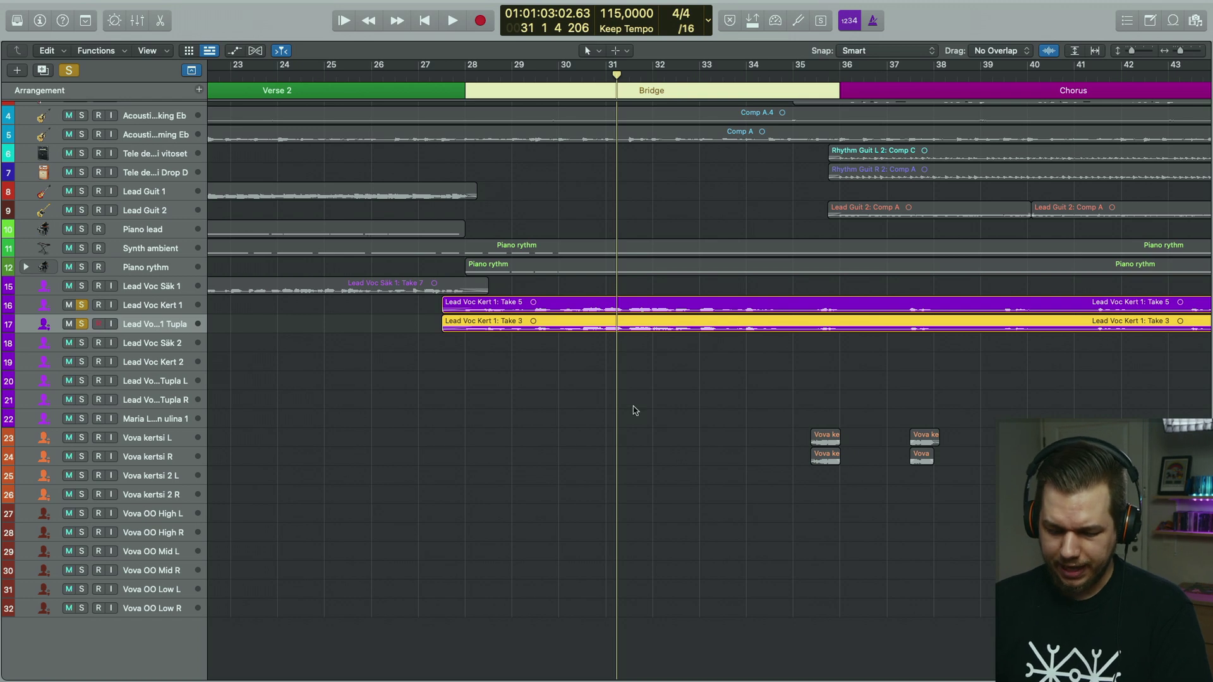
- Clear the solos on both Kert 1 vocals and play the full mix from bar 31 into the chorus, stopping in bar 37
{"action": "left_click", "coordinate": [81, 306]}
{"action": "left_click", "coordinate": [81, 323]}
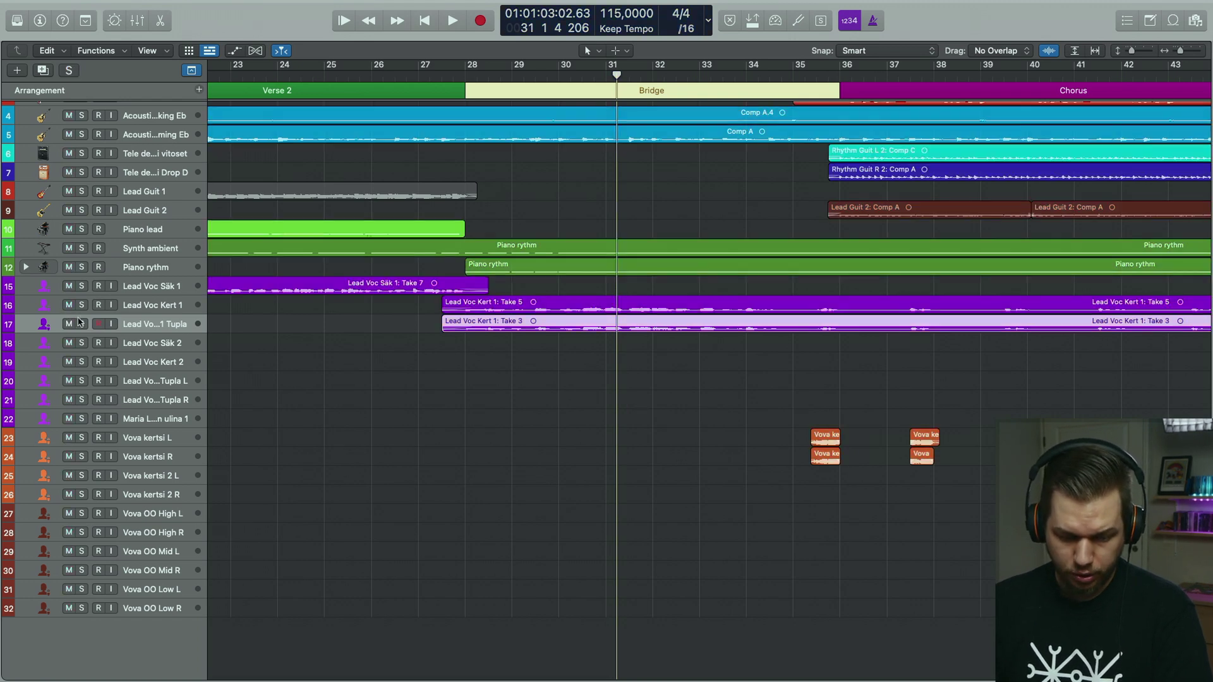
{"action": "key", "text": "space"}
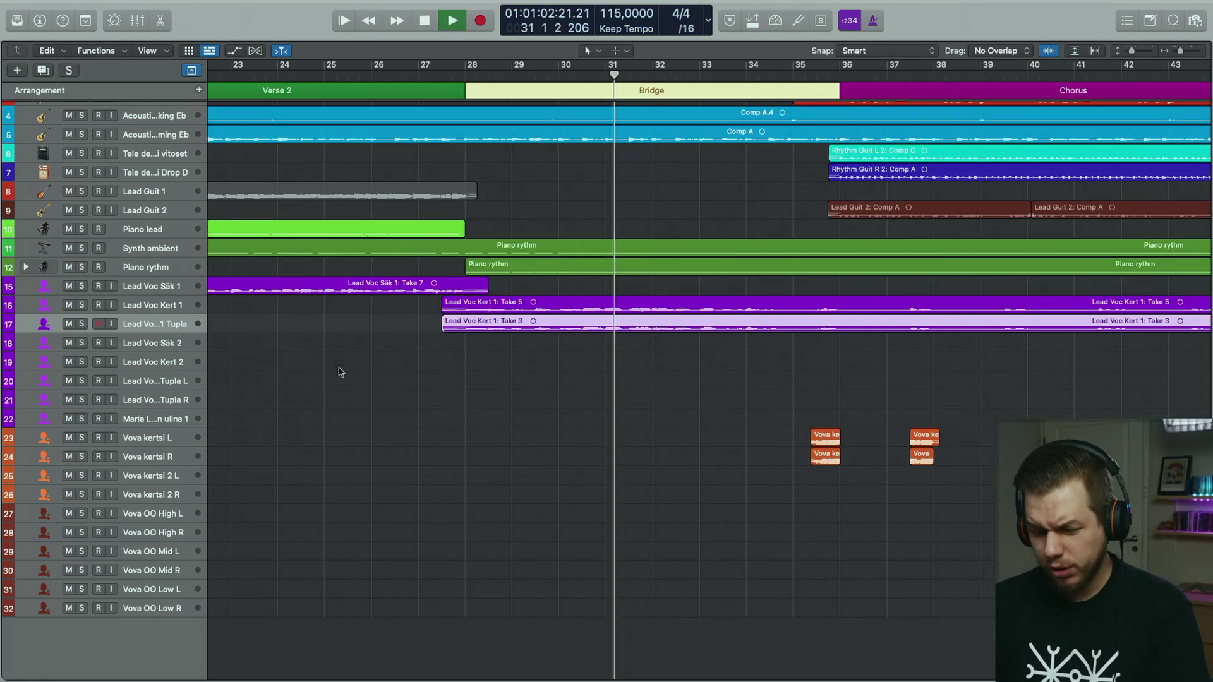
{"action": "key", "text": "space"}
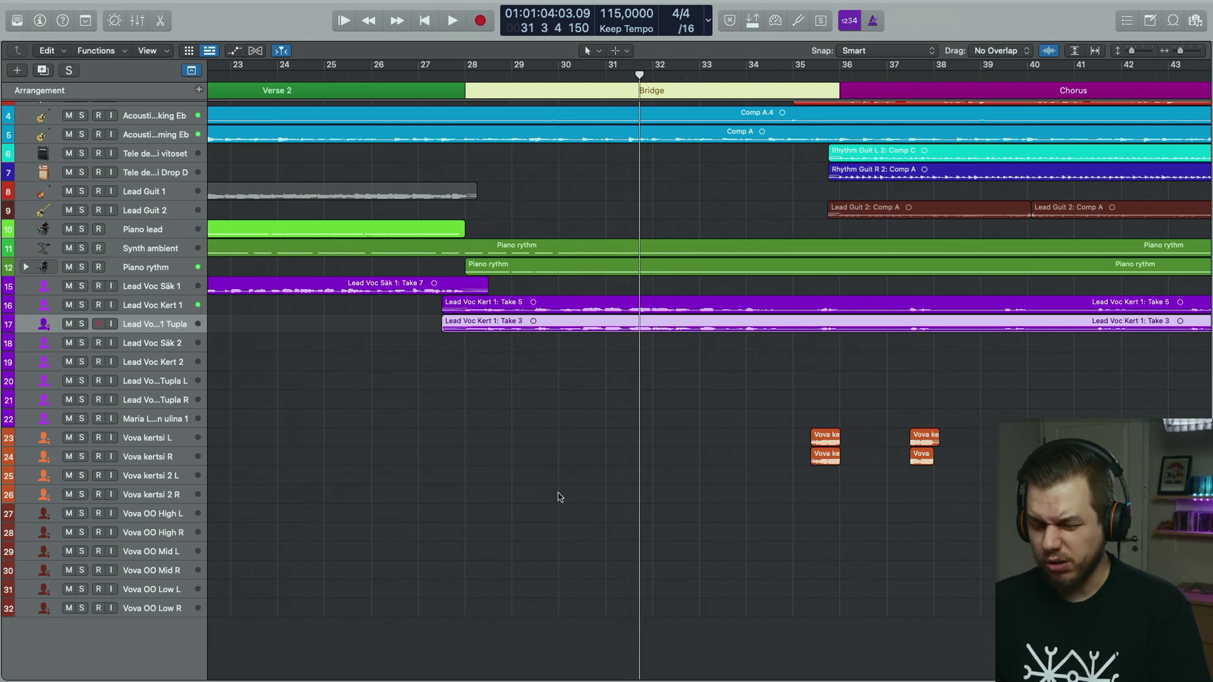
{"action": "key", "text": "space"}
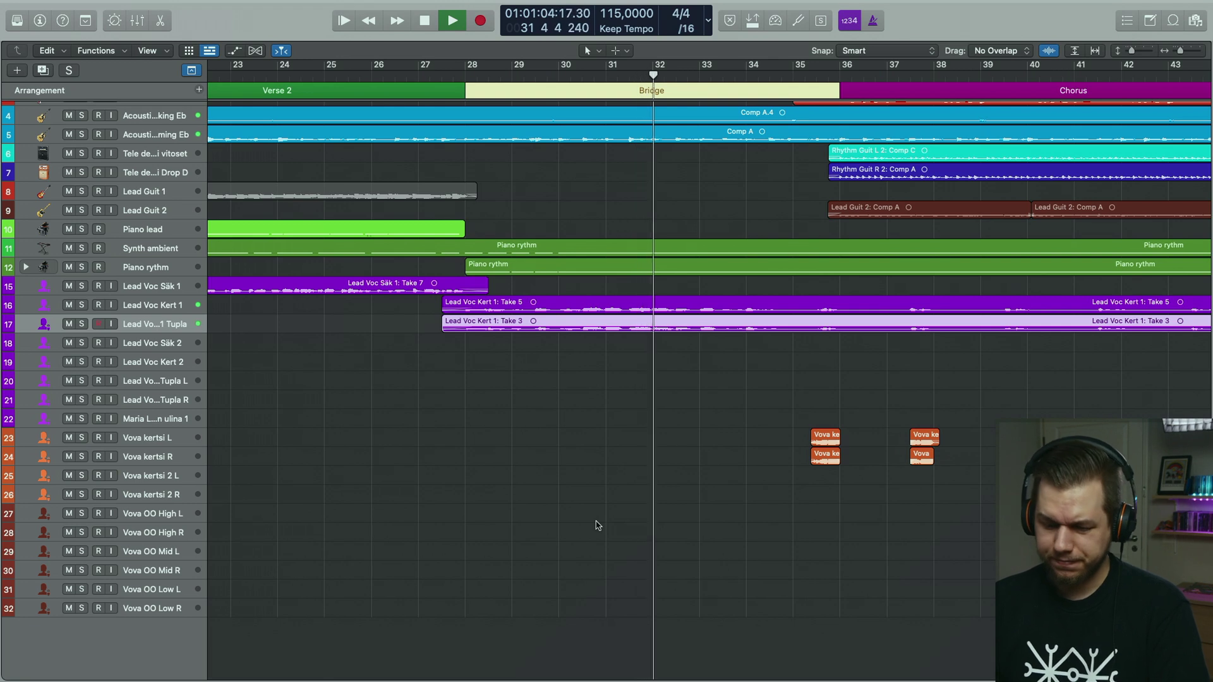
{"action": "scroll", "coordinate": [746, 447], "scroll_direction": "up", "scroll_amount": 3}
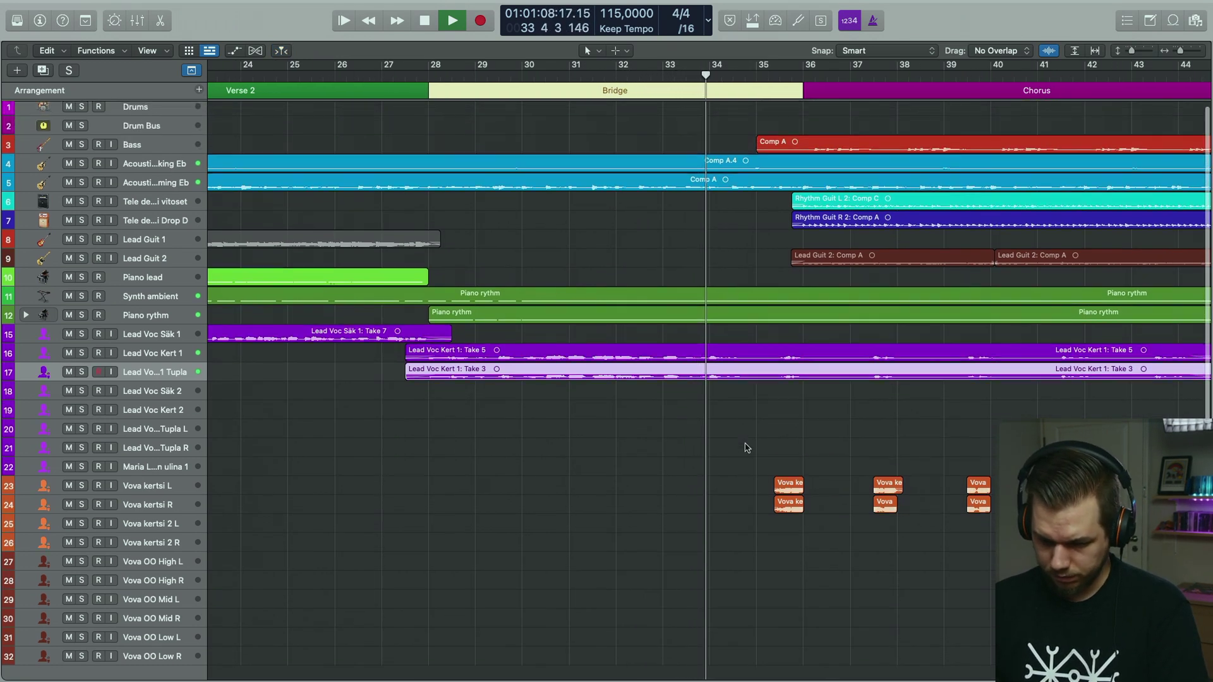
{"action": "scroll", "coordinate": [747, 447], "scroll_direction": "right", "scroll_amount": 4}
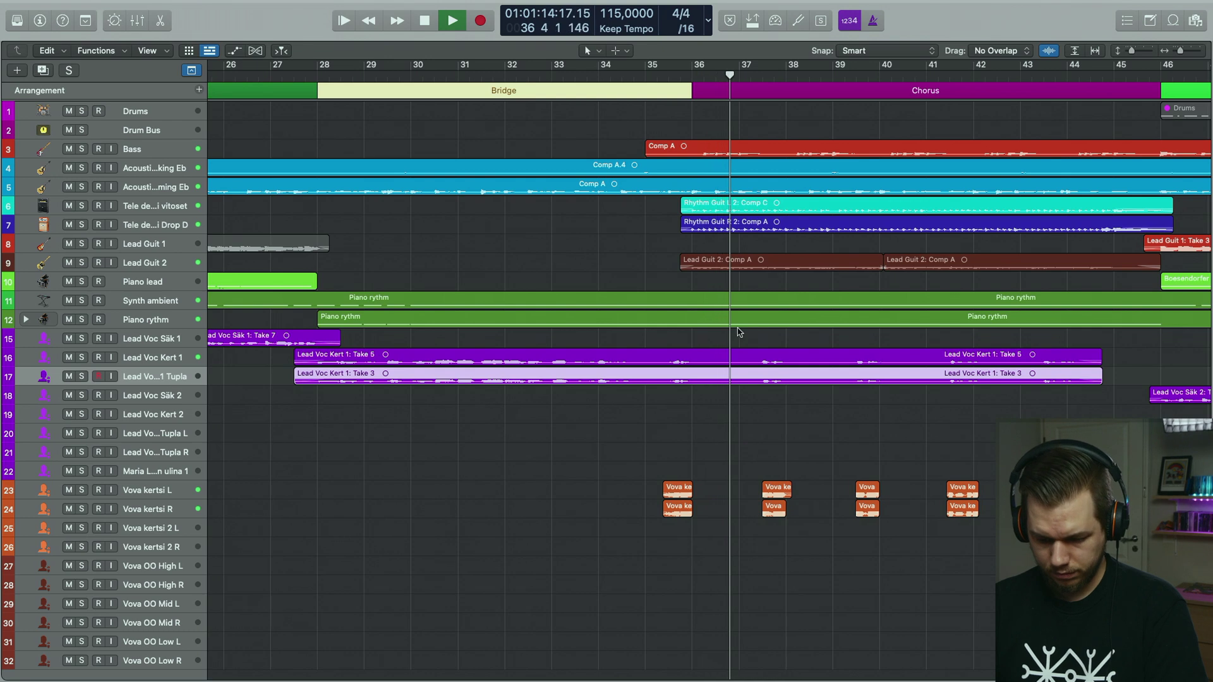
{"action": "key", "text": "space"}
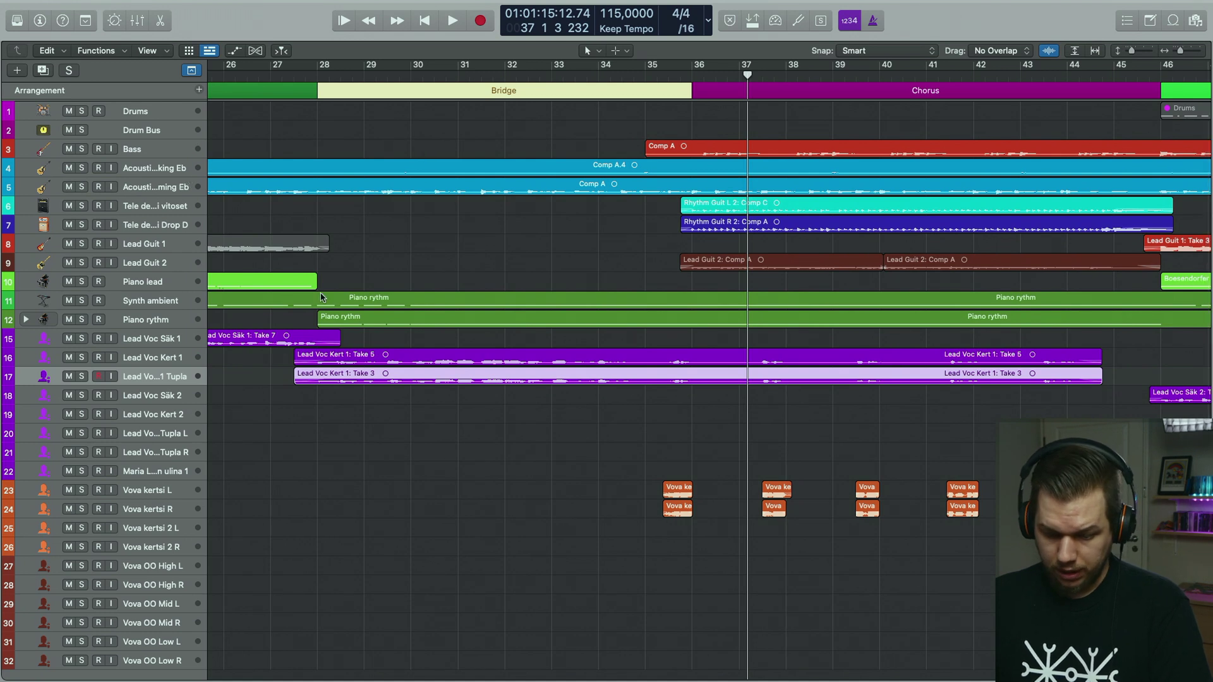
- Solo the Vova kertsi L and R tracks and play them from bar 35, stopping in bar 36
{"action": "left_click_drag", "start_coordinate": [81, 490], "coordinate": [81, 508]}
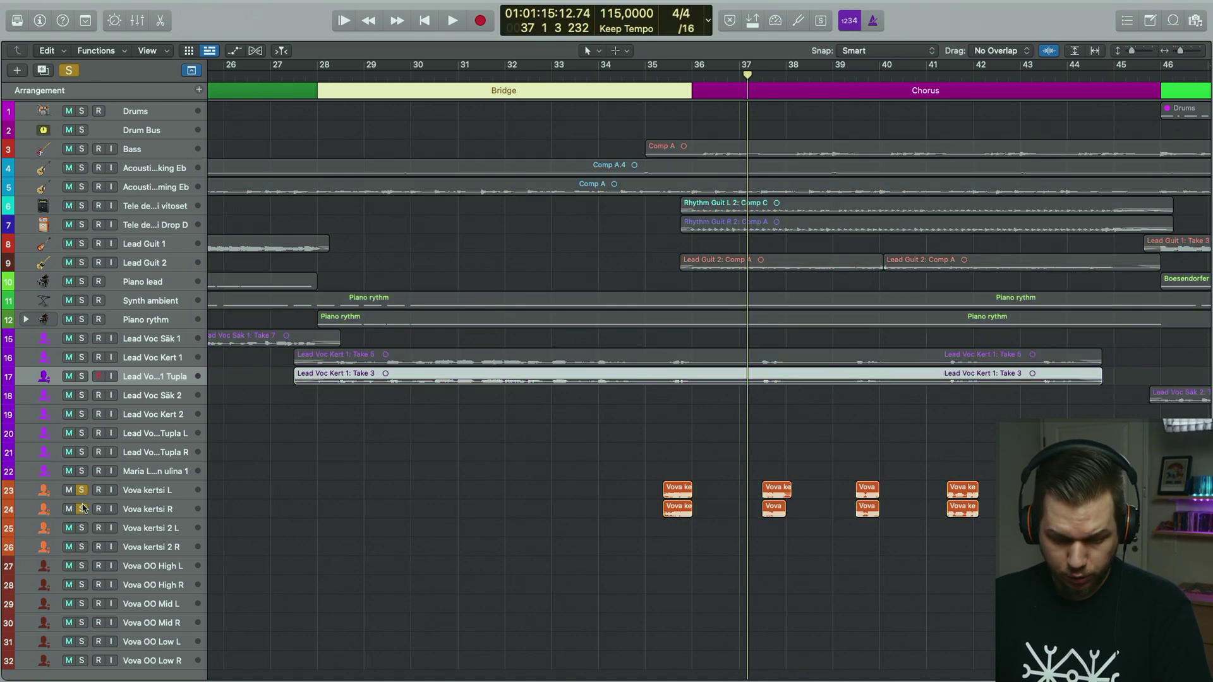
{"action": "left_click", "coordinate": [653, 77]}
{"action": "key", "text": "space"}
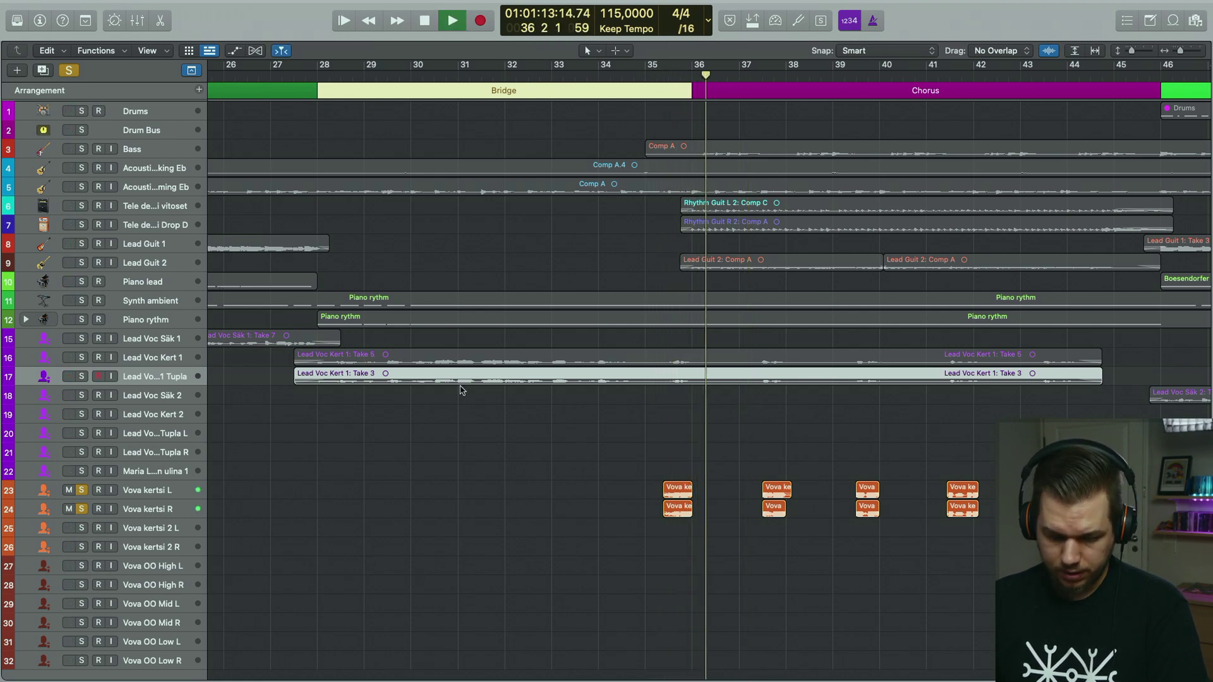
{"action": "key", "text": "space"}
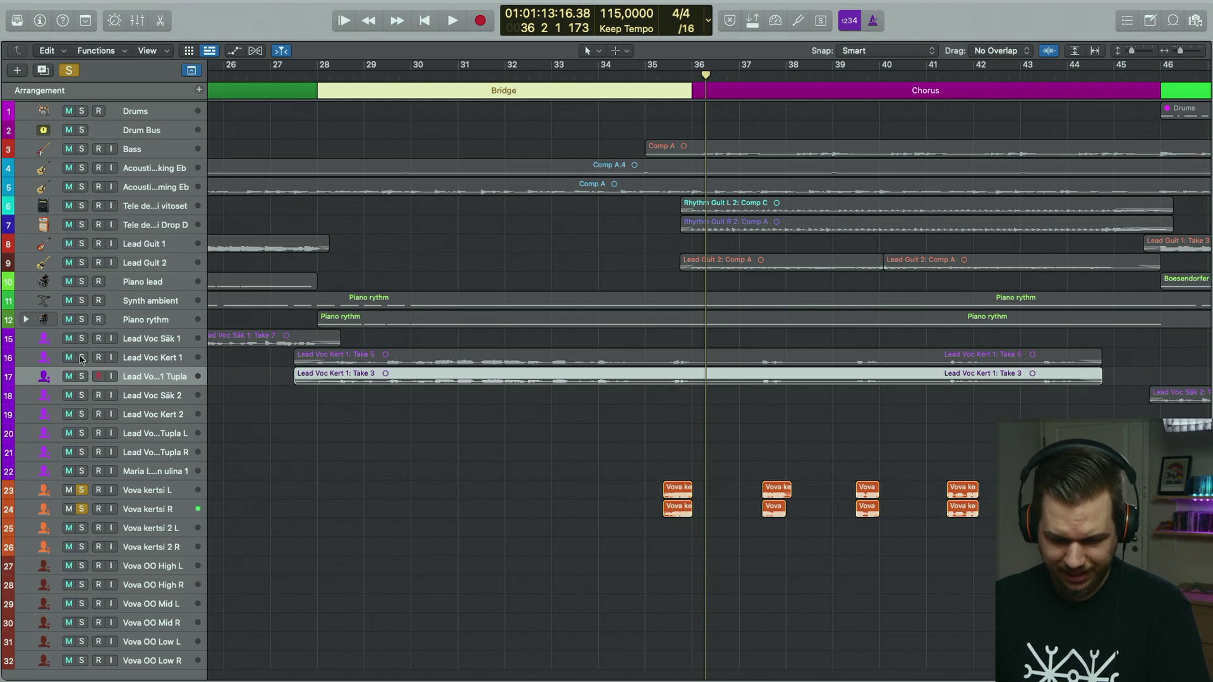
- Add Lead Voc Kert 1 and its Tupla double to the soloed Vova kertsi tracks and play from bar 35, stopping in bar 40
{"action": "left_click", "coordinate": [82, 358]}
{"action": "left_click", "coordinate": [80, 378]}
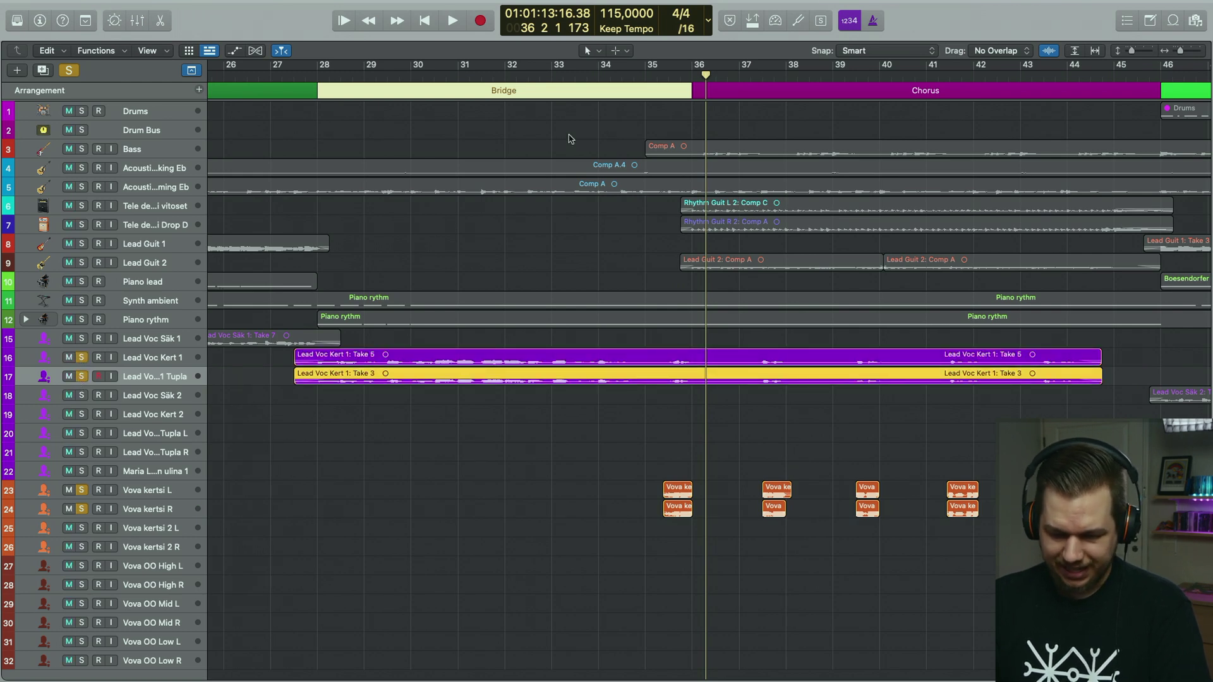
{"action": "left_click", "coordinate": [646, 78]}
{"action": "key", "text": "space"}
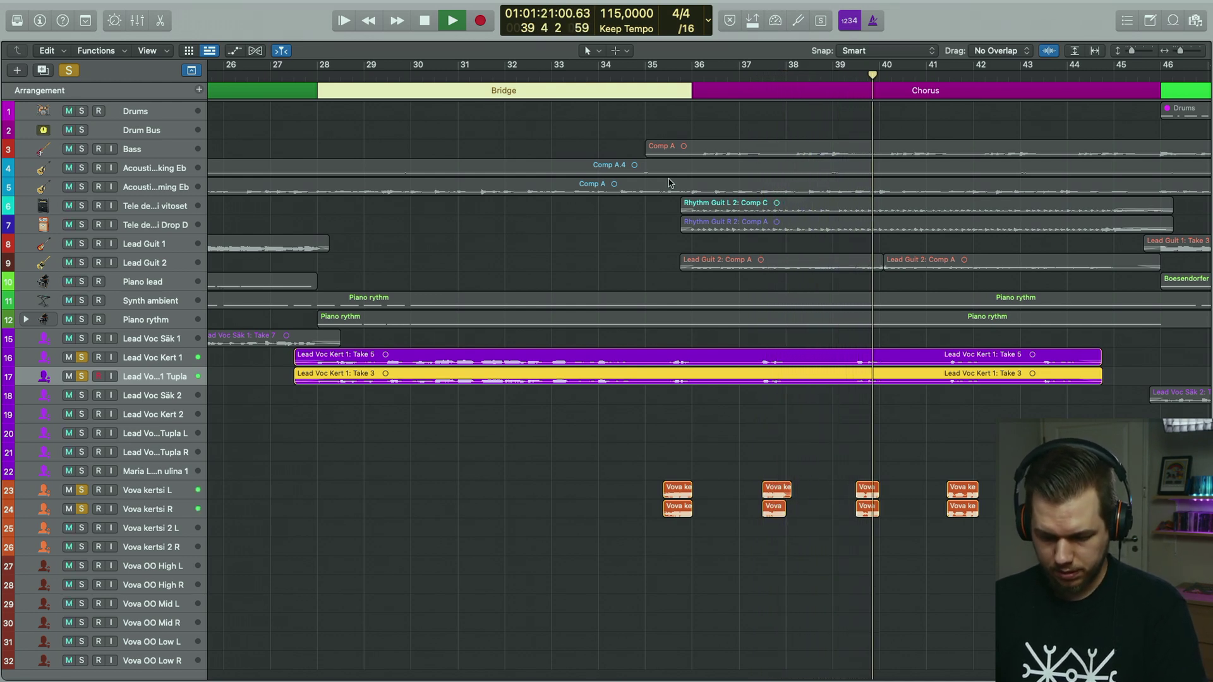
{"action": "key", "text": "space"}
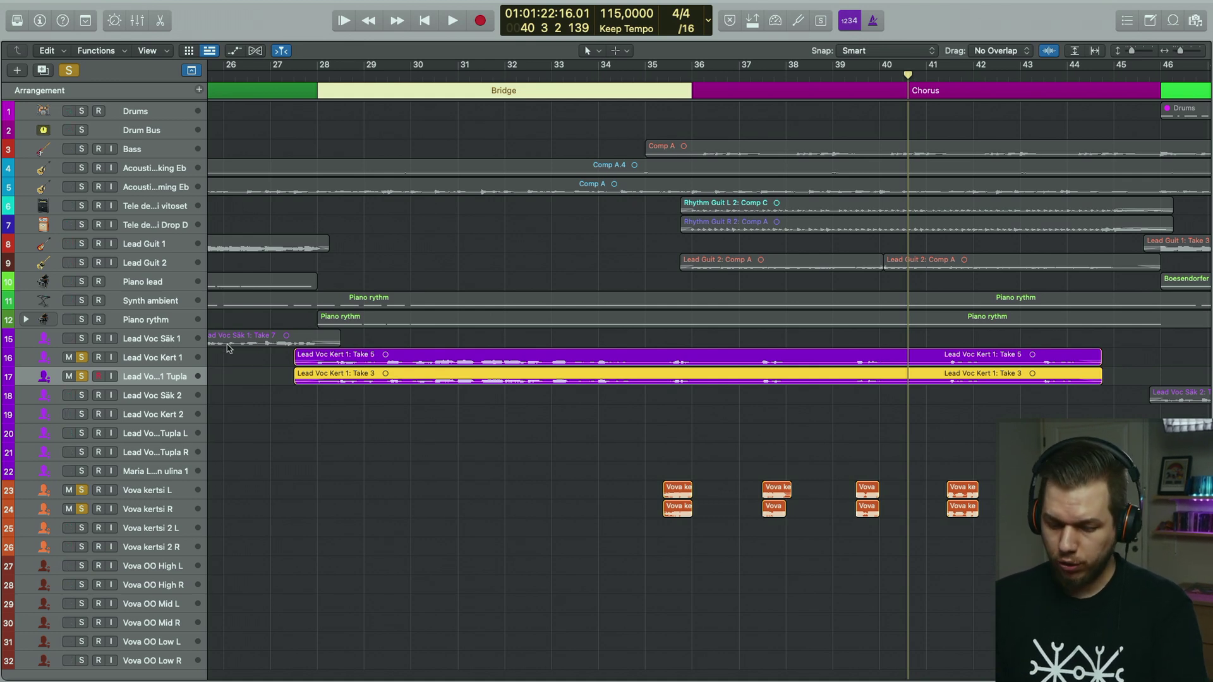
- Solo only the Bass track and play it from bar 35, stopping in bar 41
{"action": "left_click_drag", "start_coordinate": [669, 76], "coordinate": [662, 76]}
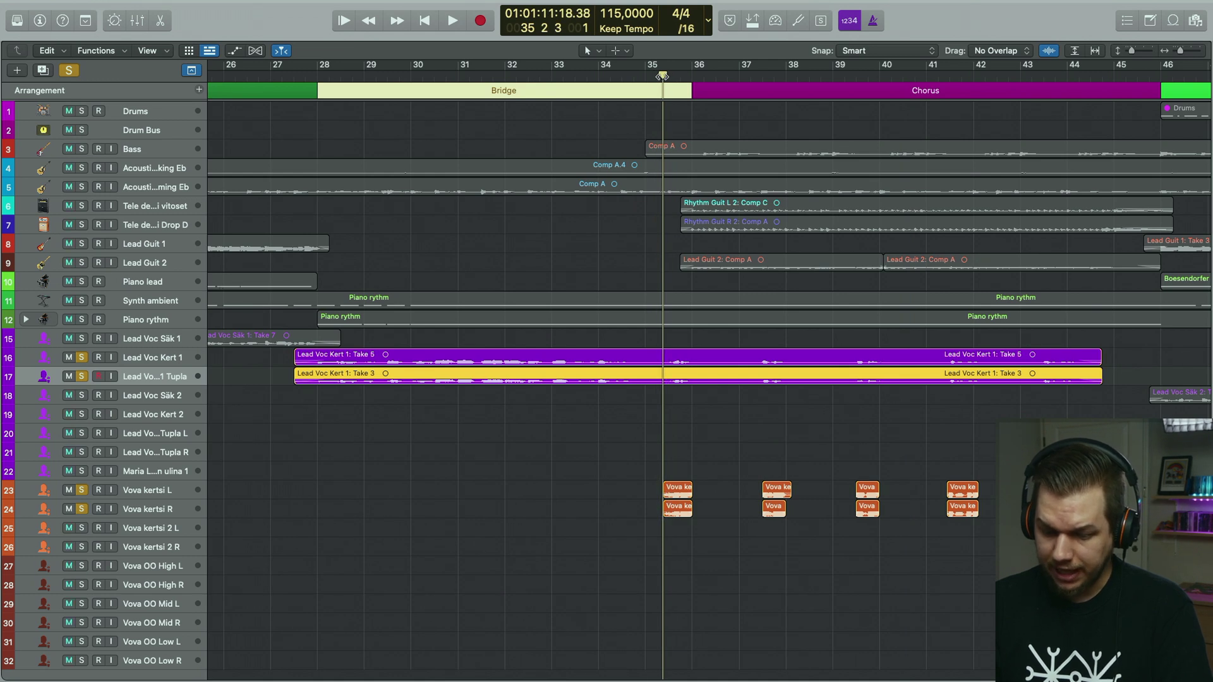
{"action": "left_click", "coordinate": [81, 149], "text": "alt"}
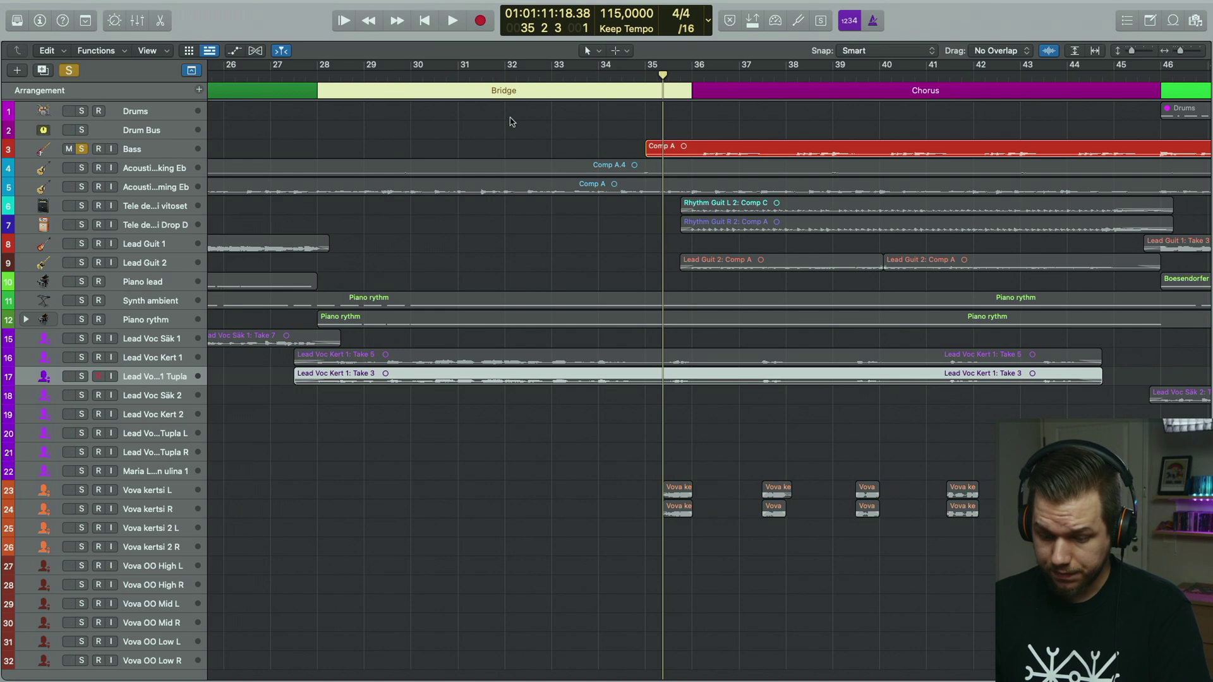
{"action": "key", "text": "space"}
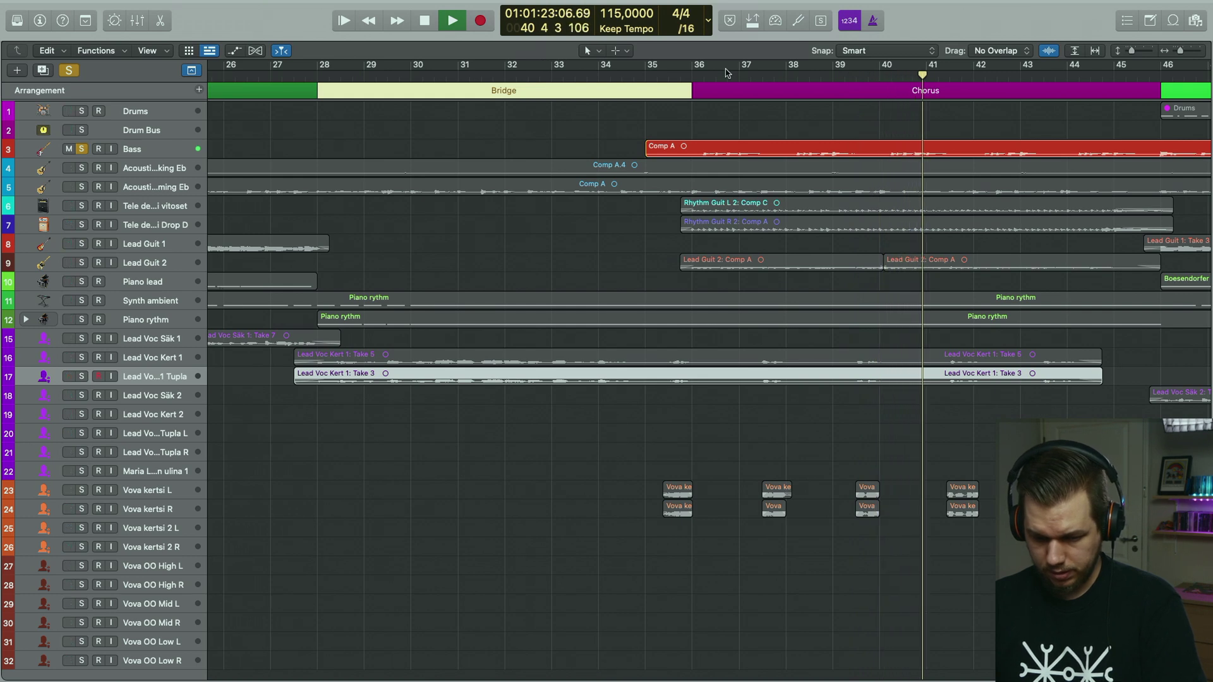
{"action": "key", "text": "space"}
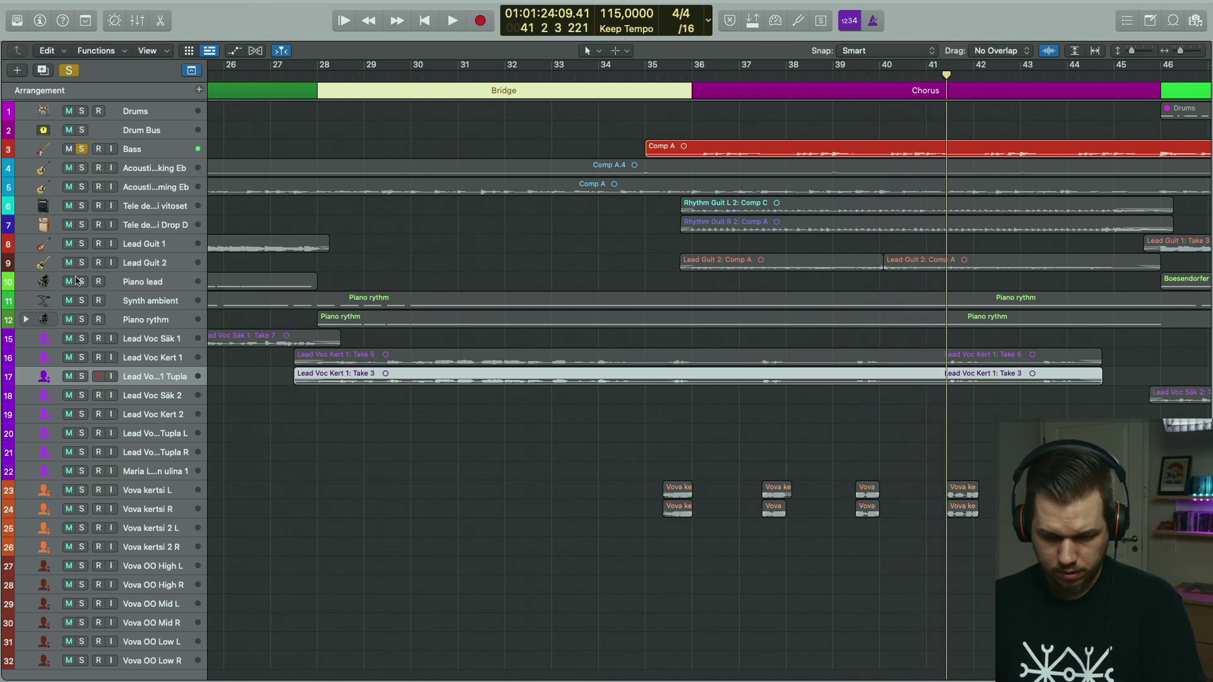
- Solo Lead Guit 2 together with the Bass and play both from the start of the chorus, stopping in bar 40
{"action": "left_click", "coordinate": [82, 263]}
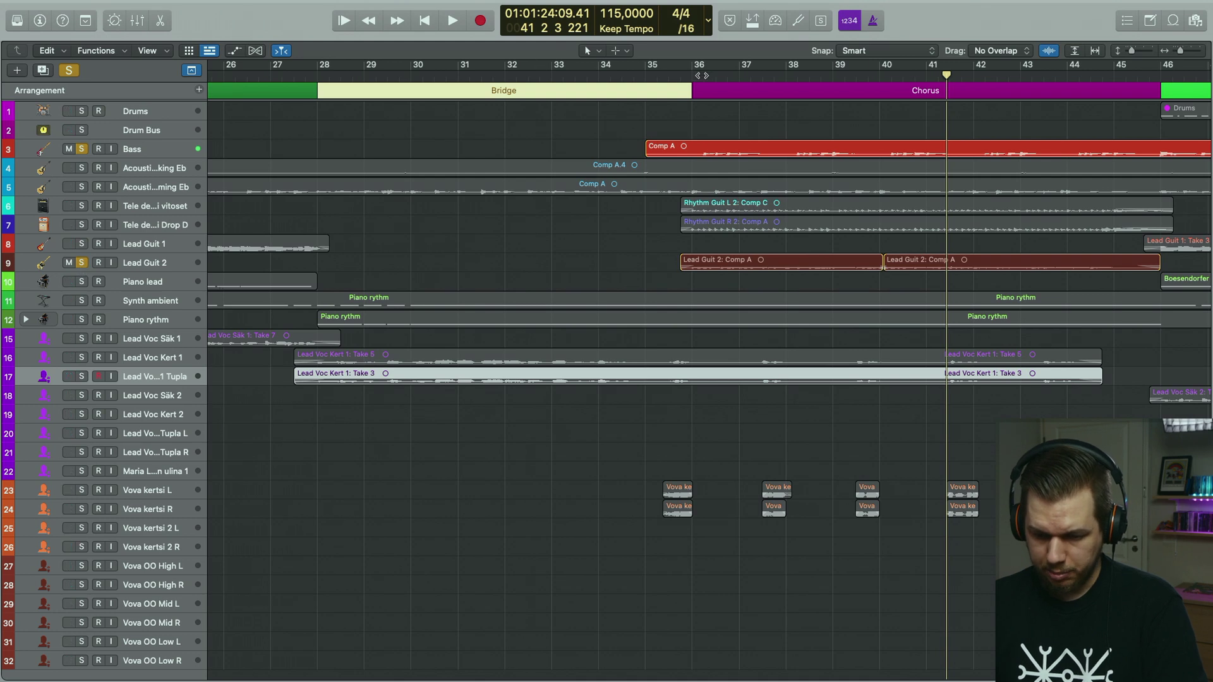
{"action": "key", "text": "shift+Return"}
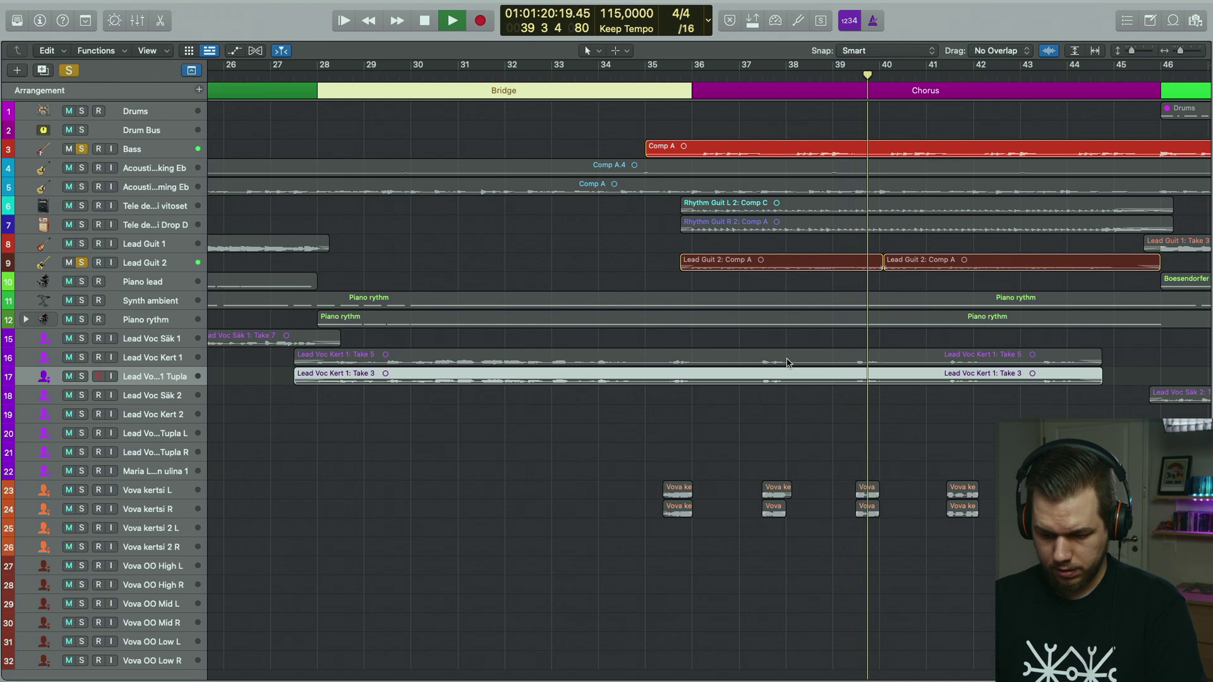
{"action": "key", "text": "space"}
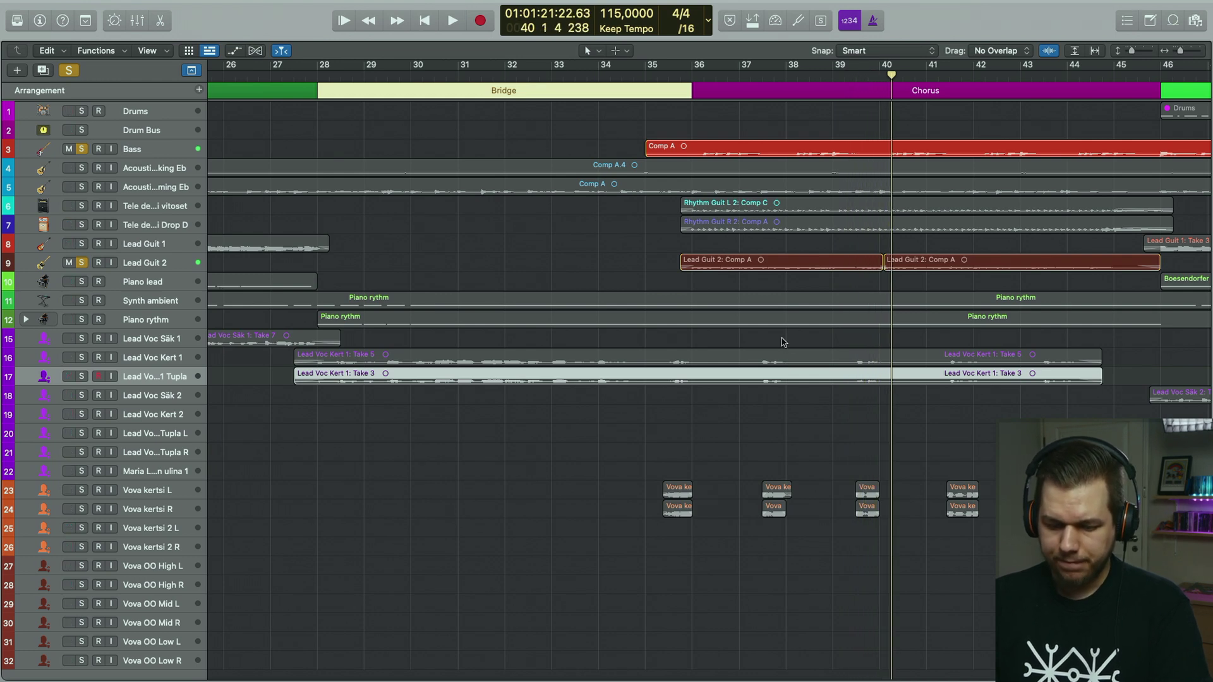
- Select the Lead Guit 2 track and clear the solos on Bass and Lead Guit 2
{"action": "left_click", "coordinate": [154, 264]}
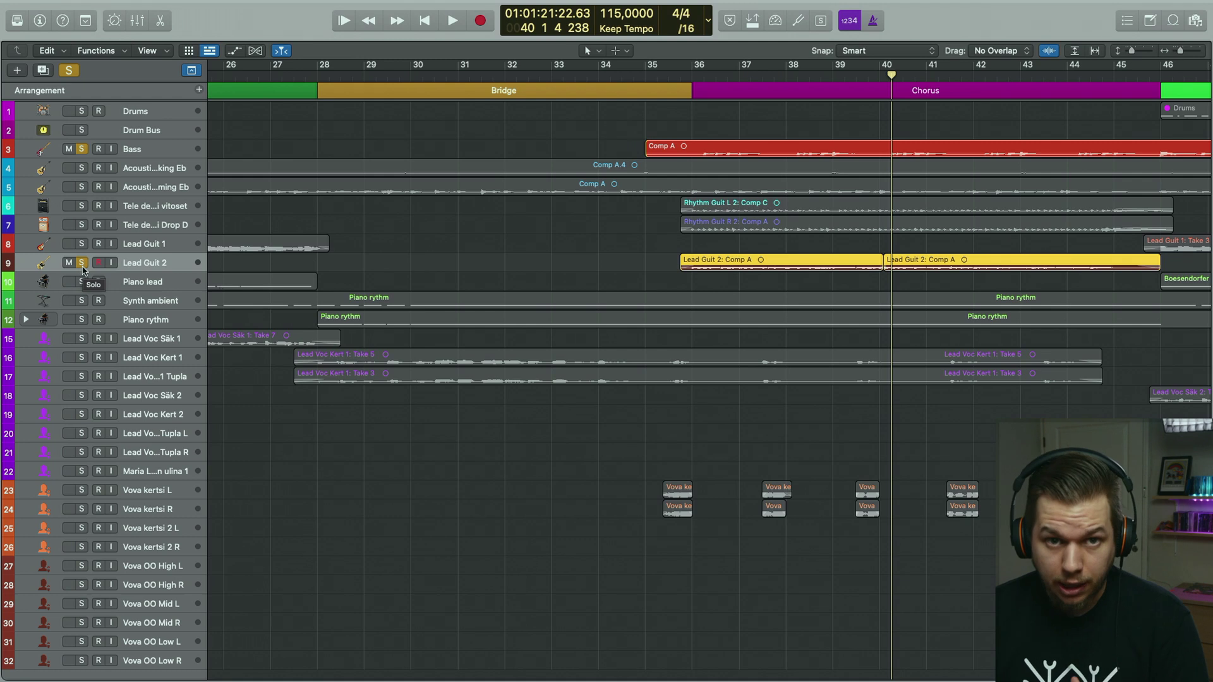
{"action": "left_click", "coordinate": [83, 150]}
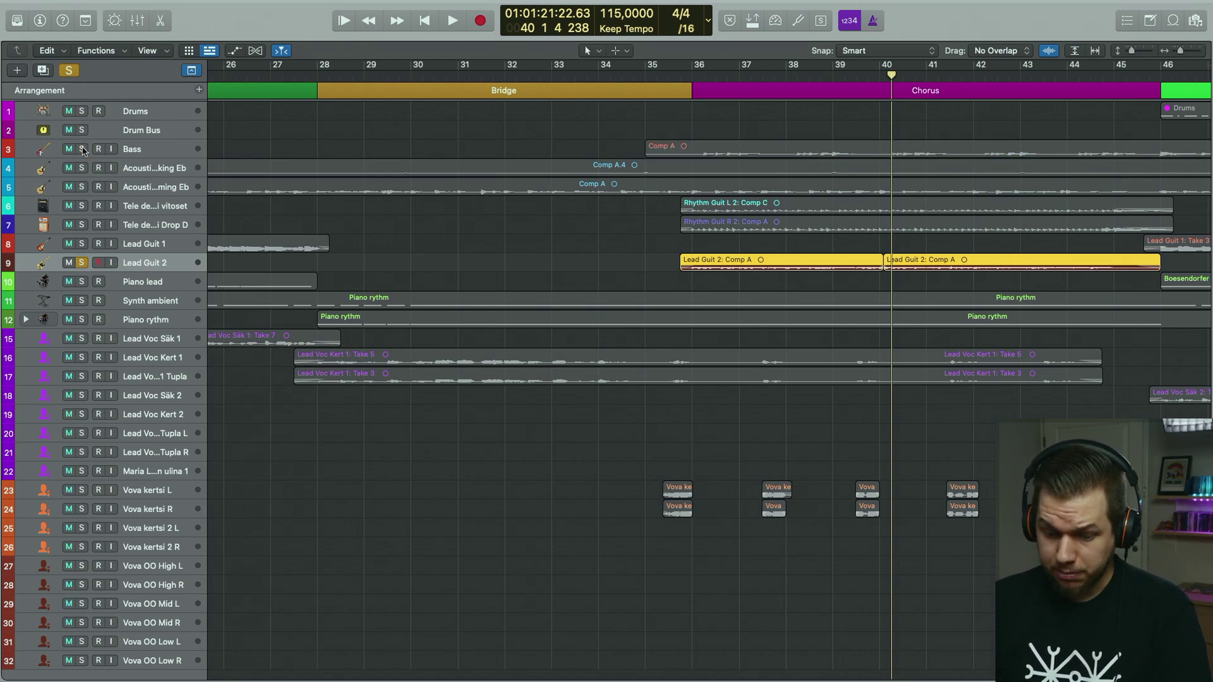
{"action": "left_click", "coordinate": [83, 262]}
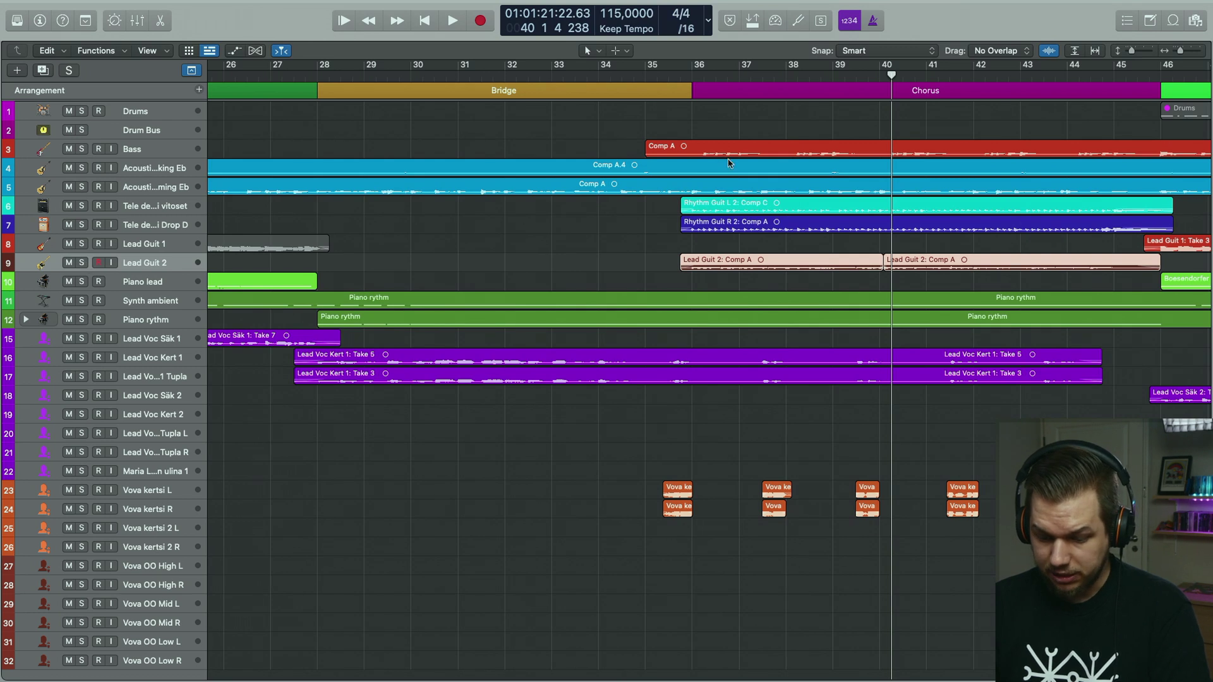
- Play the full mix from bar 35 through the chorus, stopping in bar 45
{"action": "left_click_drag", "start_coordinate": [697, 76], "coordinate": [665, 78]}
{"action": "key", "text": "space"}
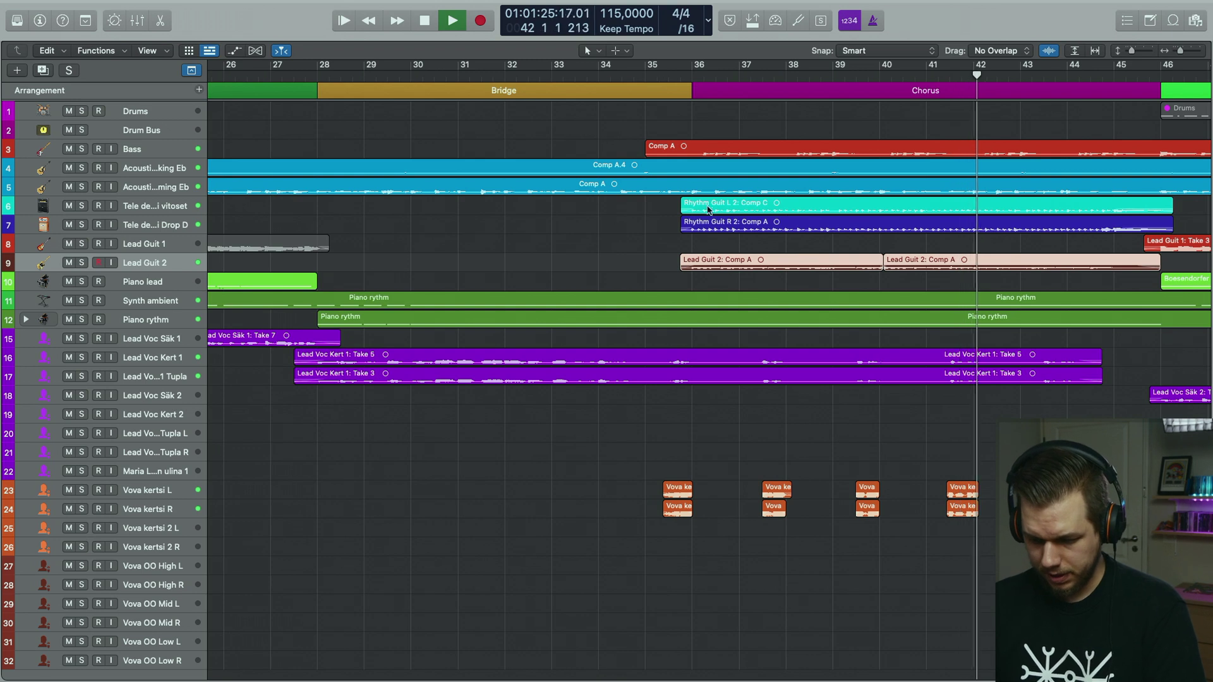
{"action": "scroll", "coordinate": [763, 351], "scroll_direction": "right", "scroll_amount": 10}
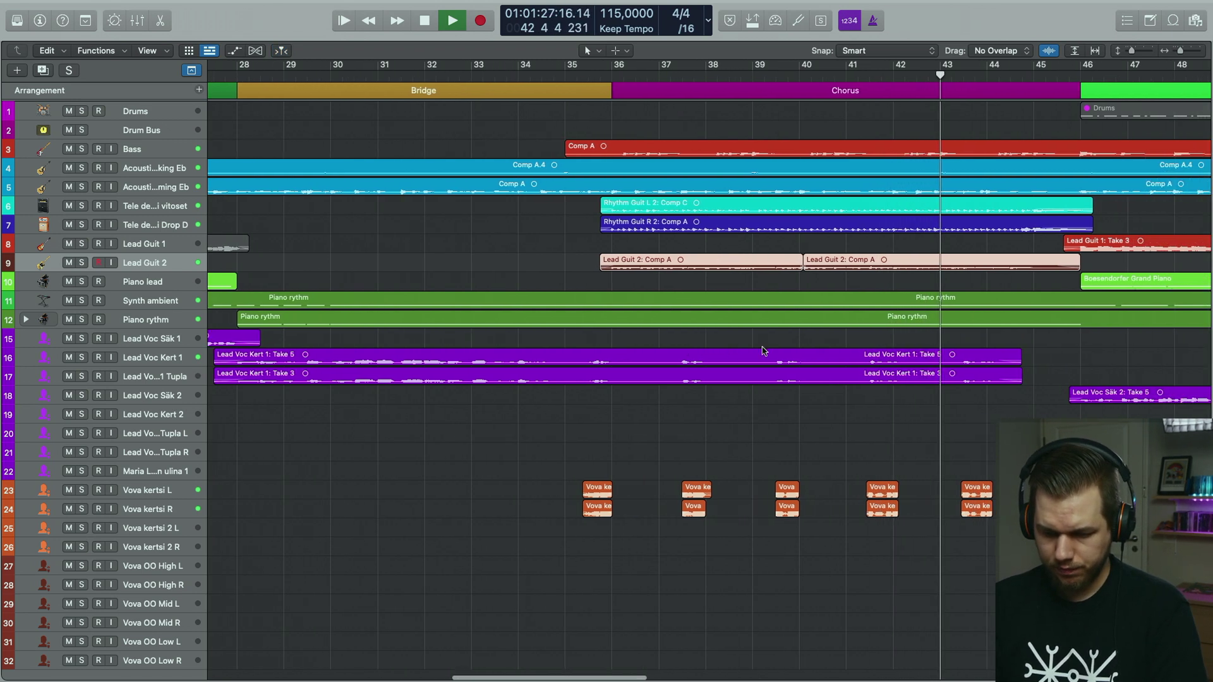
{"action": "scroll", "coordinate": [763, 350], "scroll_direction": "right", "scroll_amount": 2}
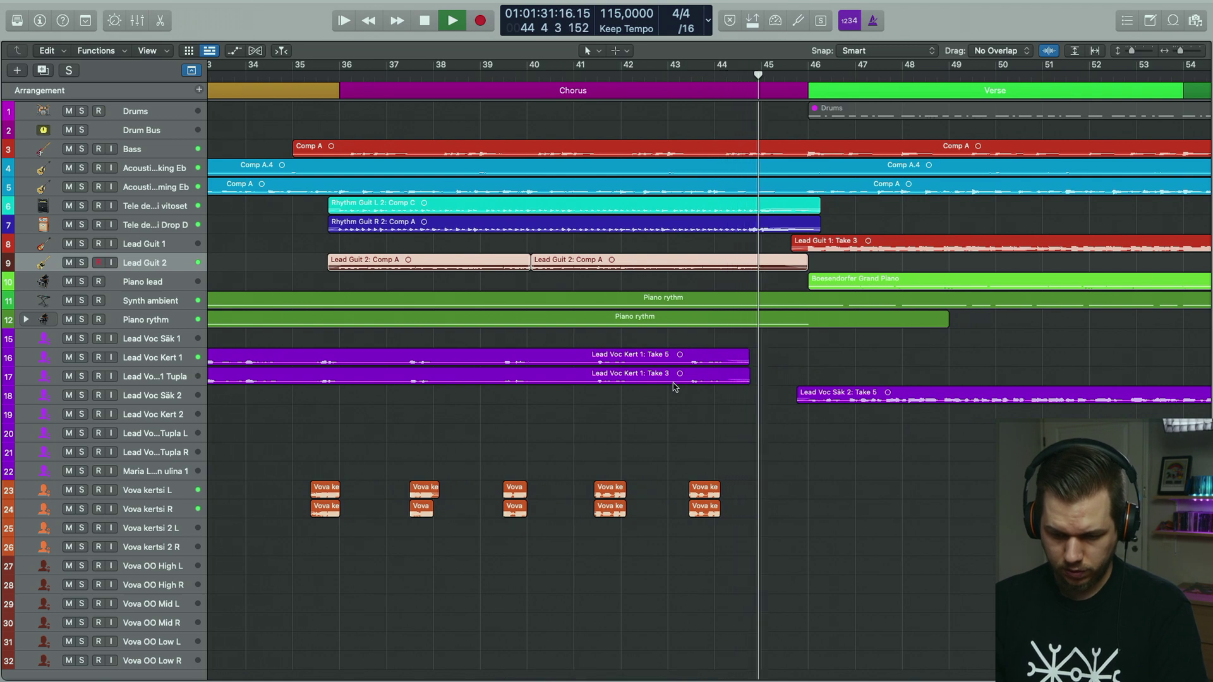
{"action": "key", "text": "space"}
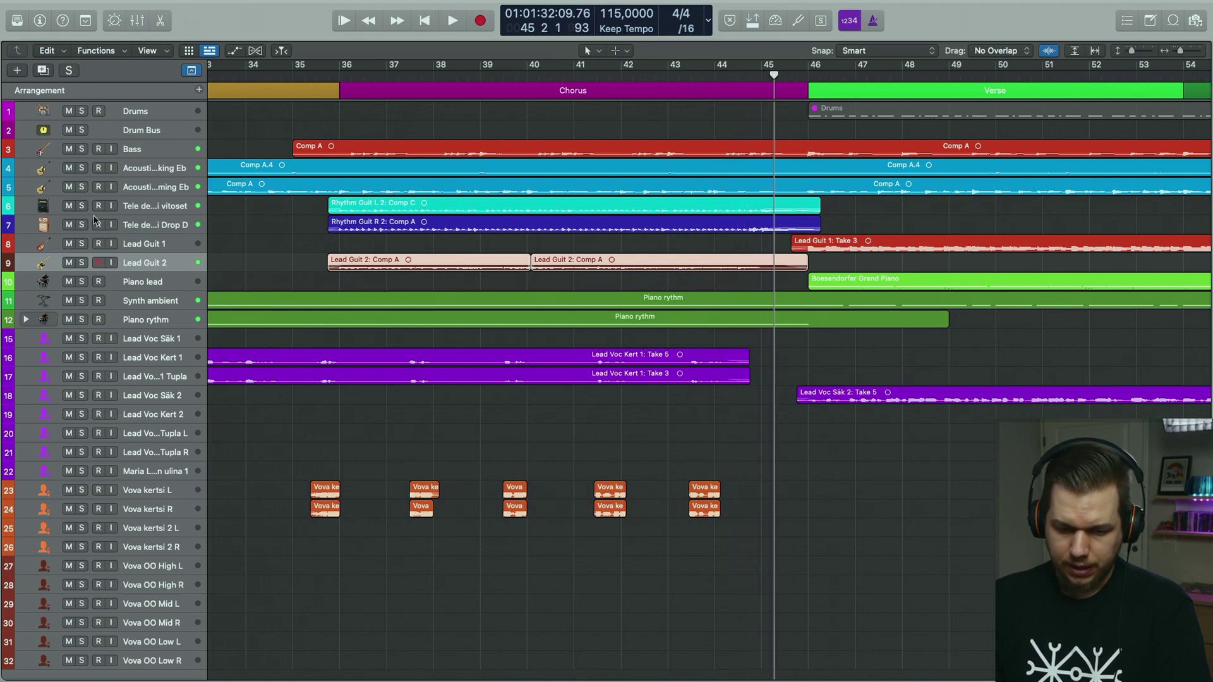
- Solo the two Tele rhythm guitar tracks and play them from the end of bar 35, stopping in bar 40
{"action": "left_click", "coordinate": [82, 207]}
{"action": "left_click", "coordinate": [82, 225]}
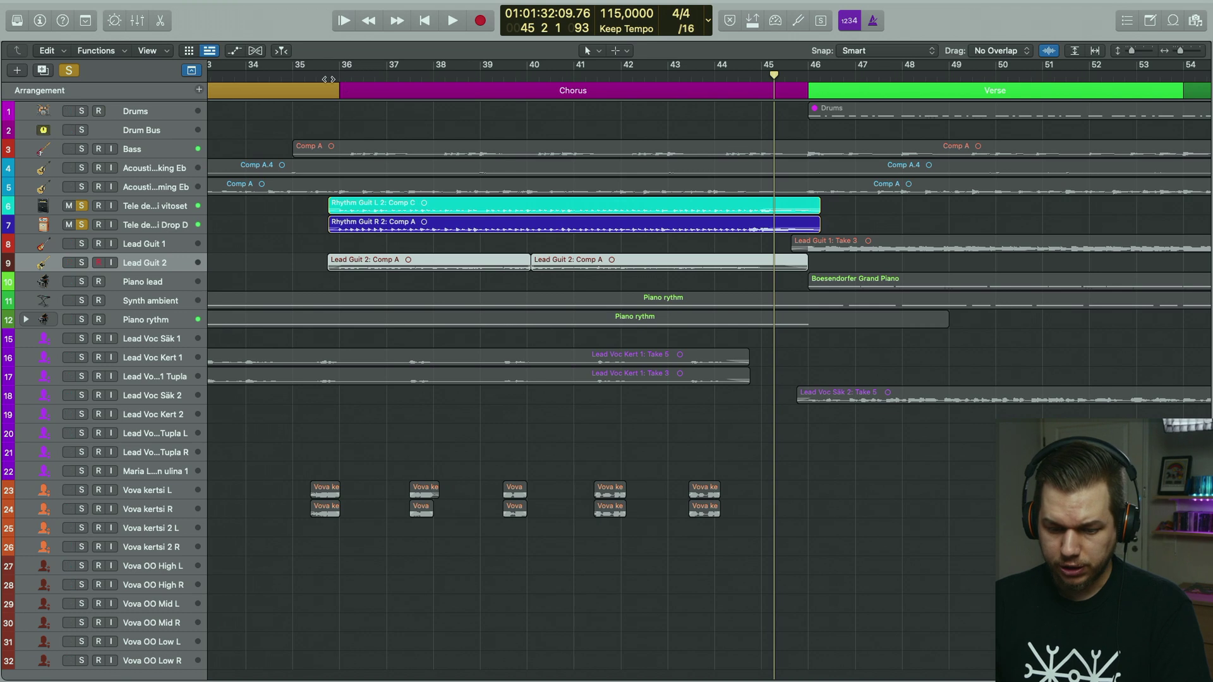
{"action": "left_click", "coordinate": [329, 77]}
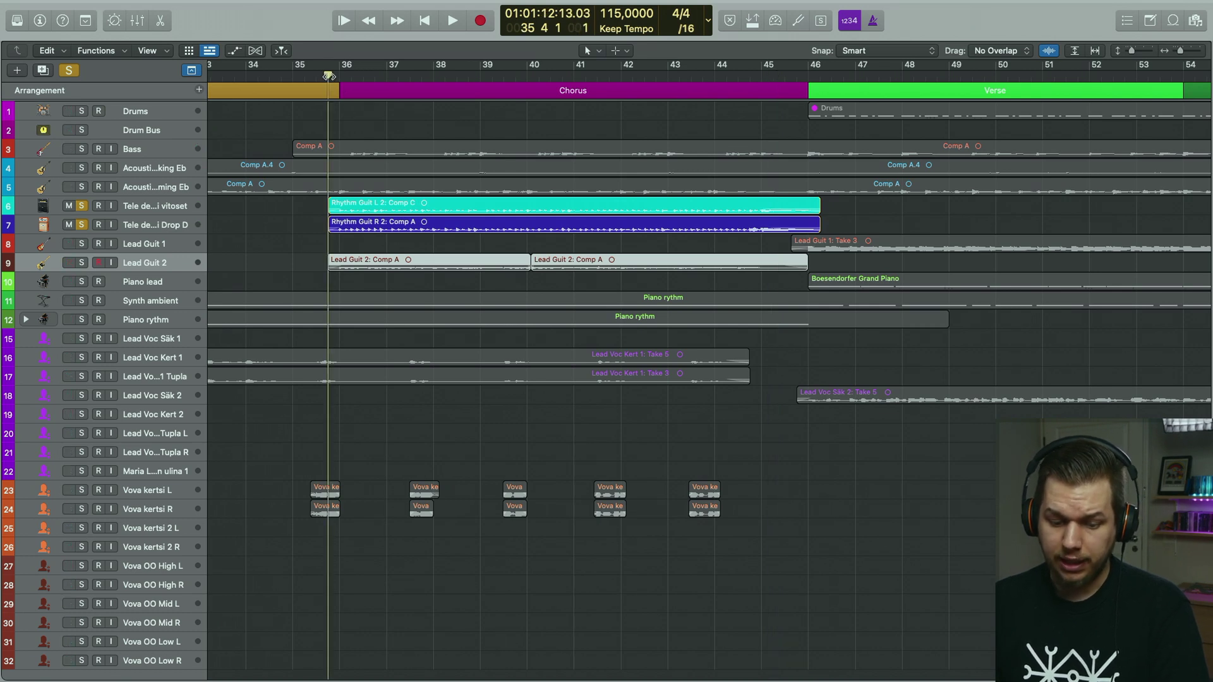
{"action": "key", "text": "space"}
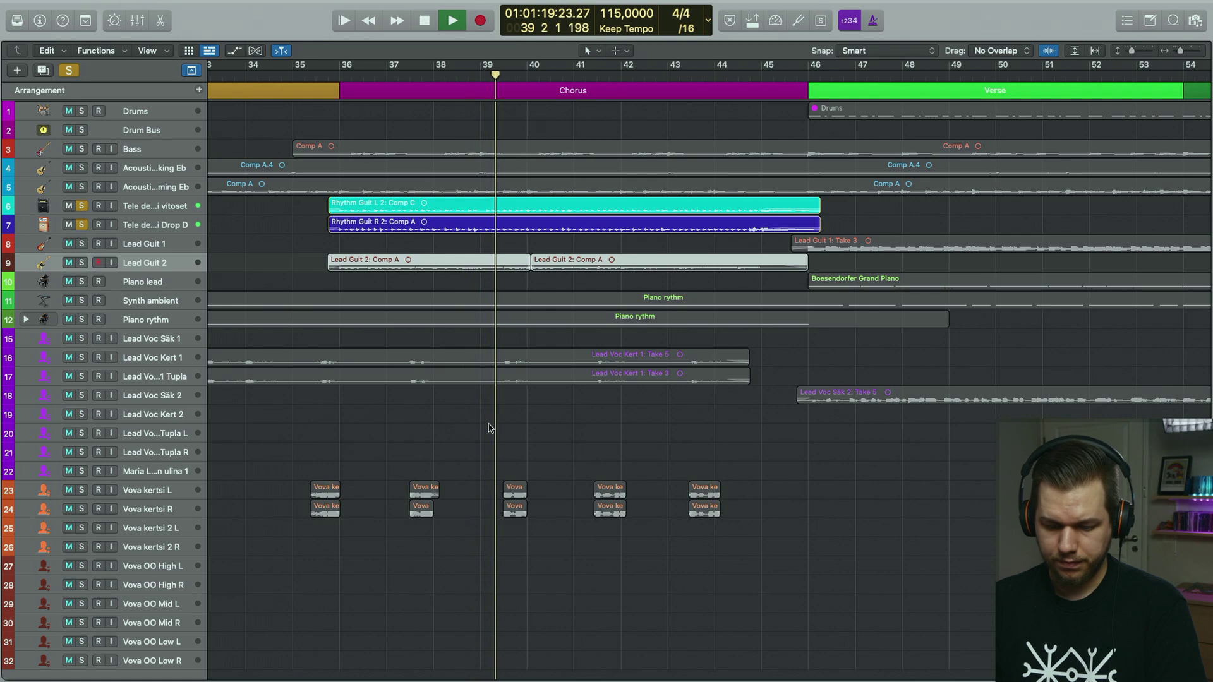
{"action": "key", "text": "space"}
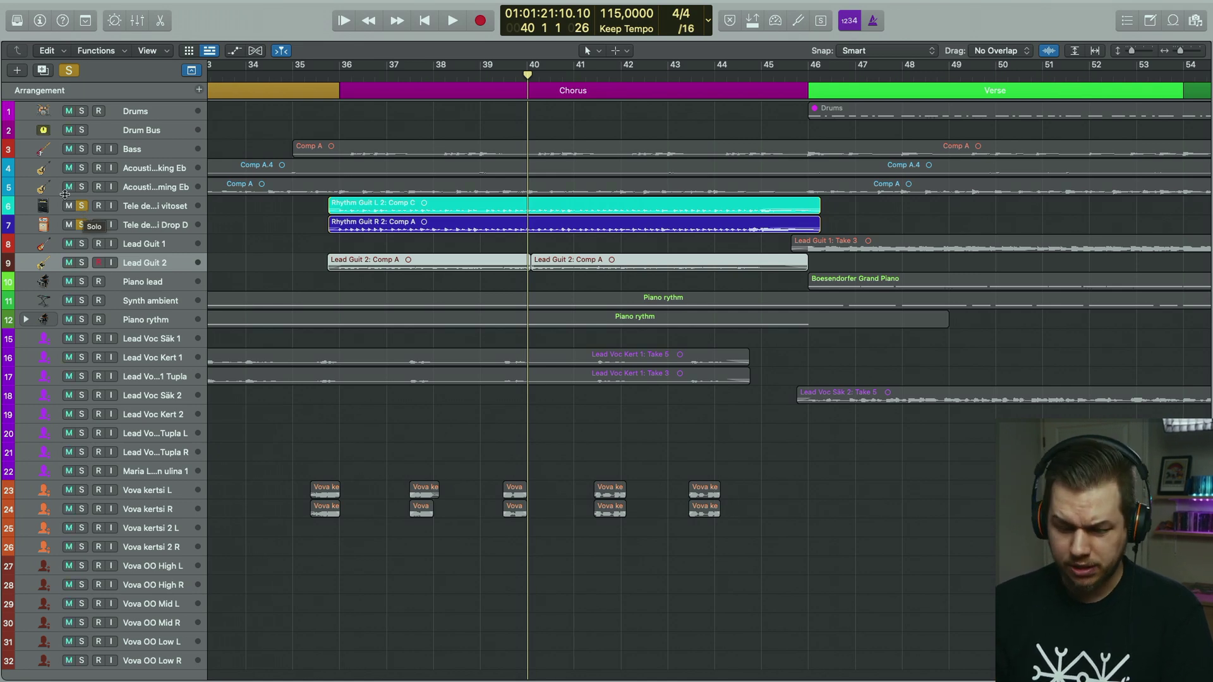
- Clear the solos on both Tele guitar tracks and play the full mix from bar 40, stopping in bar 46
{"action": "left_click", "coordinate": [82, 206]}
{"action": "left_click", "coordinate": [82, 225]}
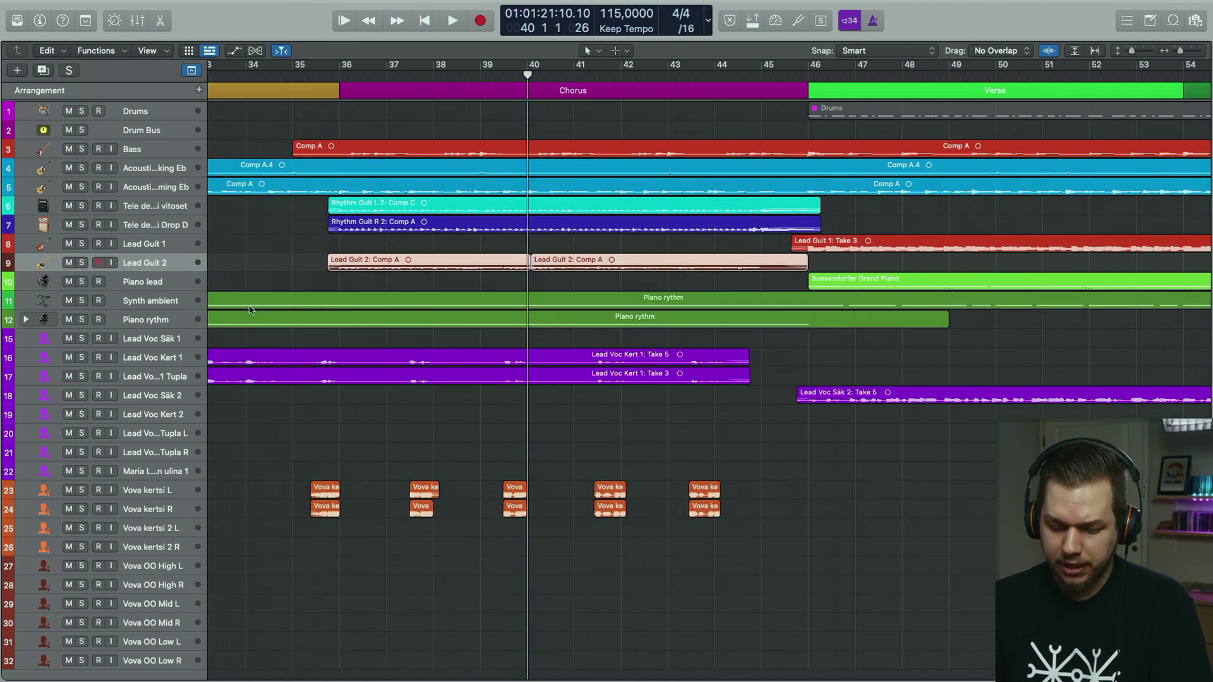
{"action": "key", "text": "space"}
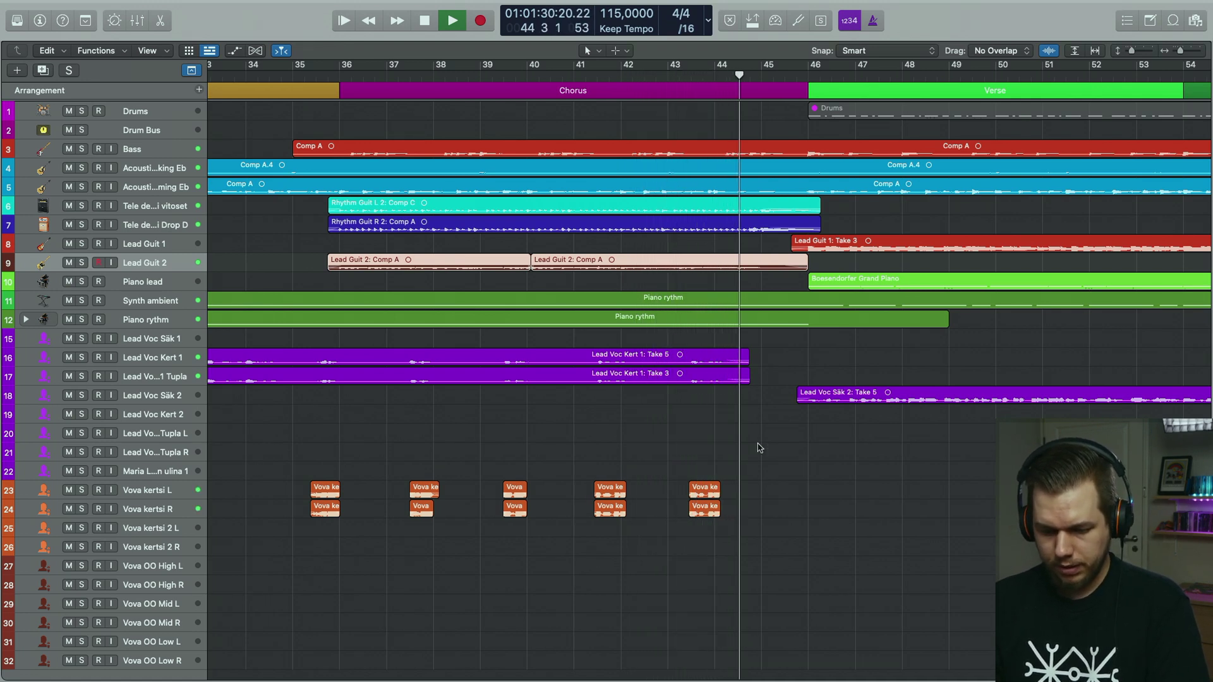
{"action": "key", "text": "space"}
{"action": "key", "text": "space"}
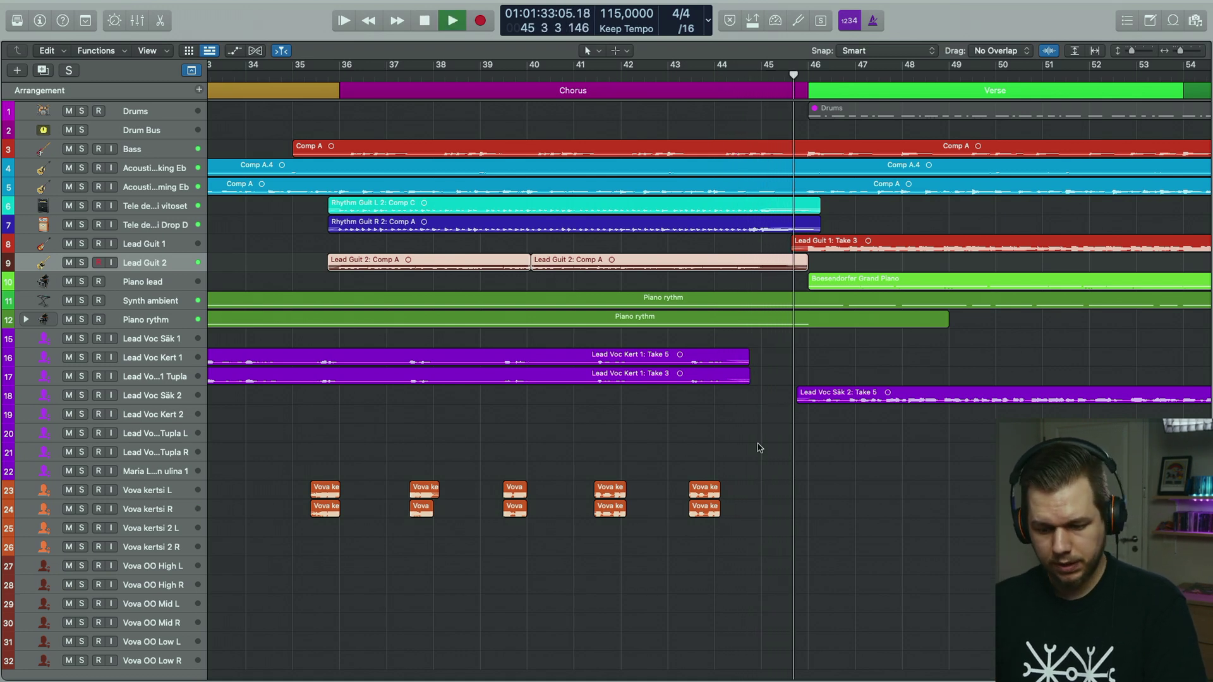
{"action": "key", "text": "space"}
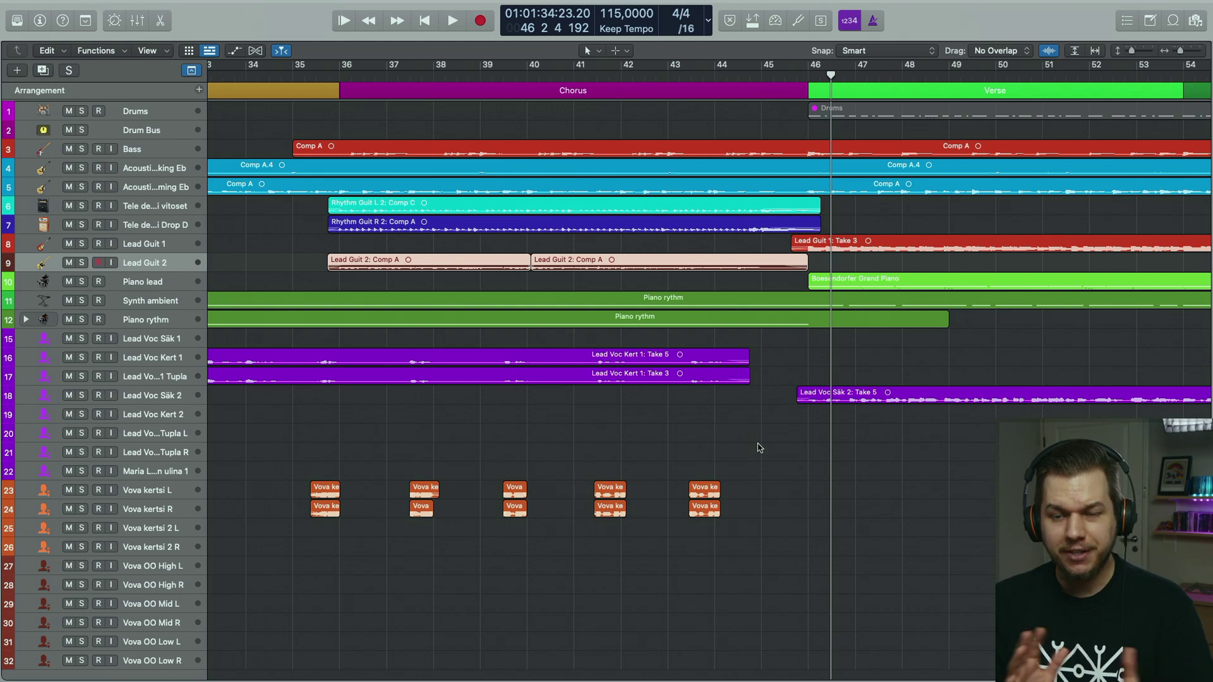
- Play the full mix from the end of bar 45 through the verse, stopping in bar 60
{"action": "left_click", "coordinate": [601, 77]}
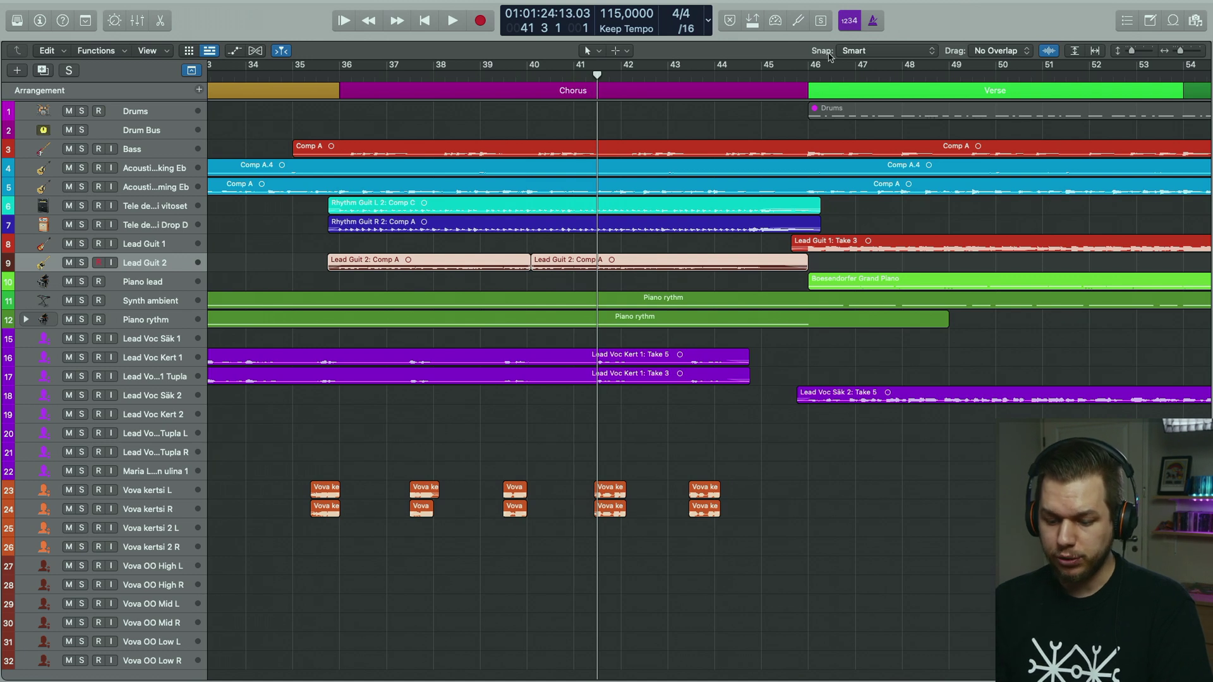
{"action": "scroll", "coordinate": [763, 171], "scroll_direction": "right", "scroll_amount": 3}
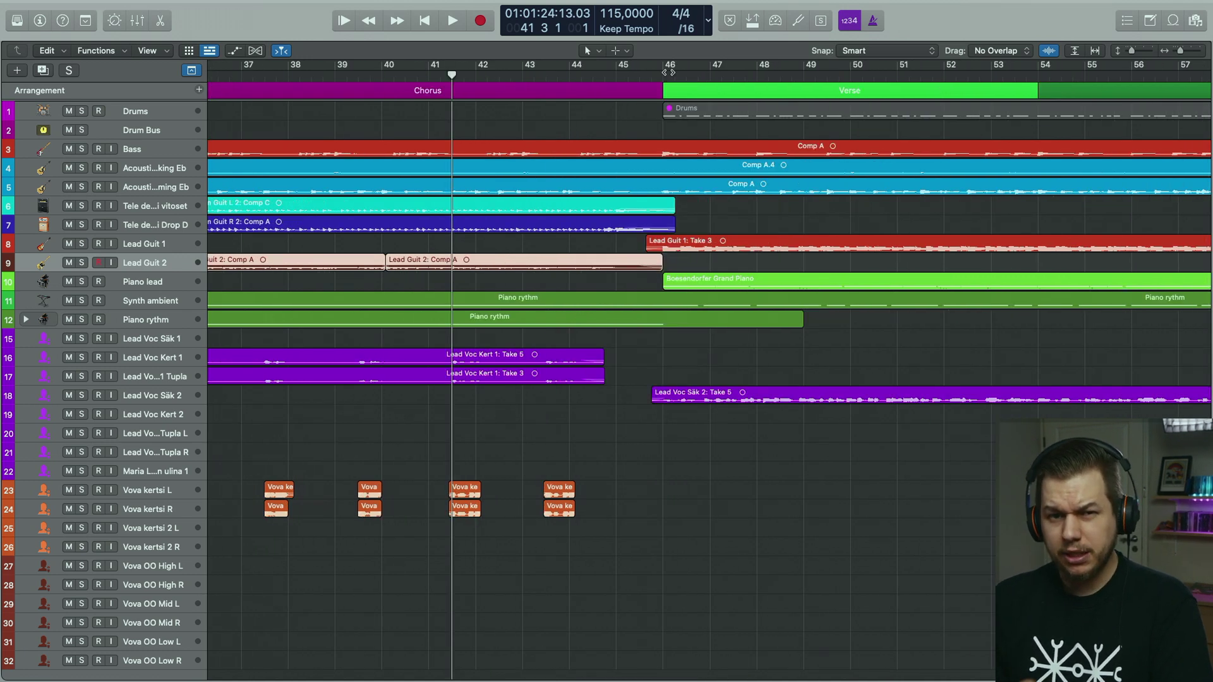
{"action": "left_click", "coordinate": [653, 74]}
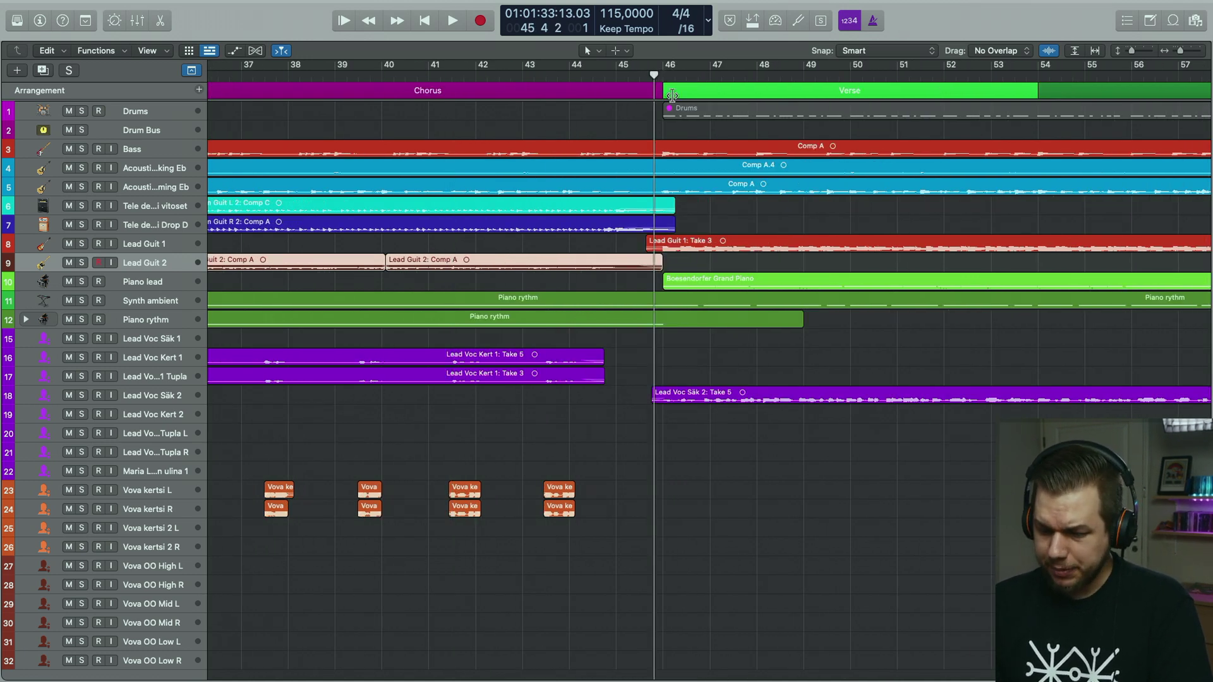
{"action": "key", "text": "space"}
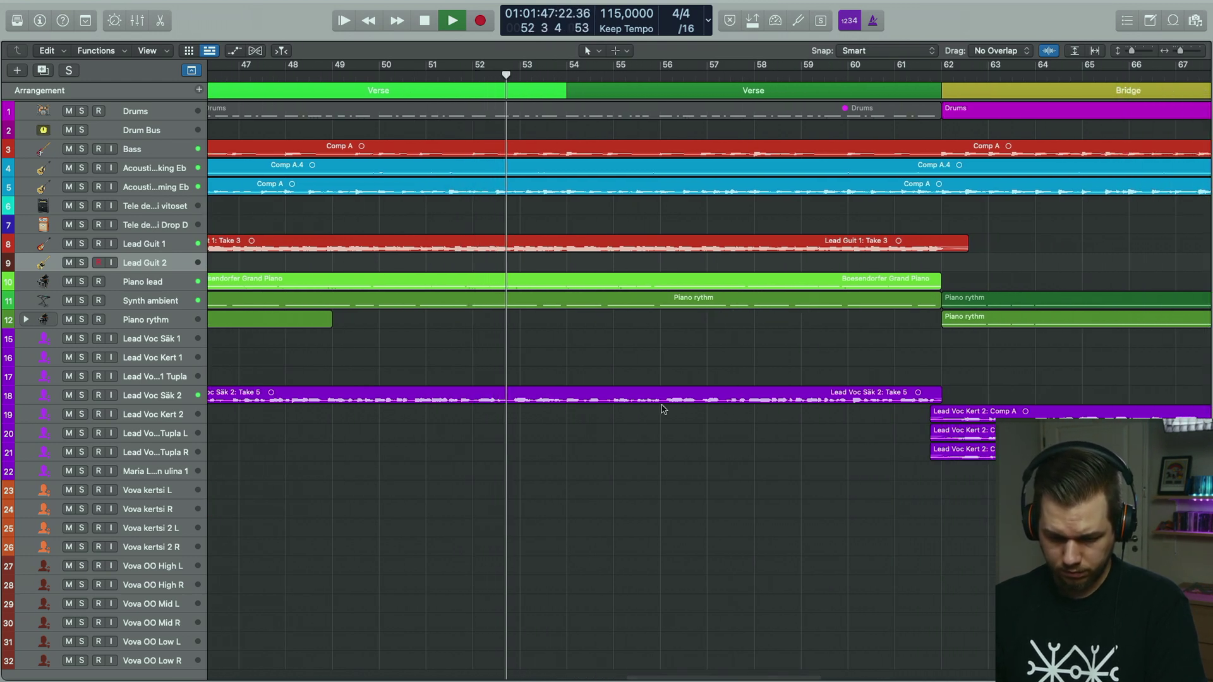
{"action": "scroll", "coordinate": [662, 410], "scroll_direction": "down", "scroll_amount": 3}
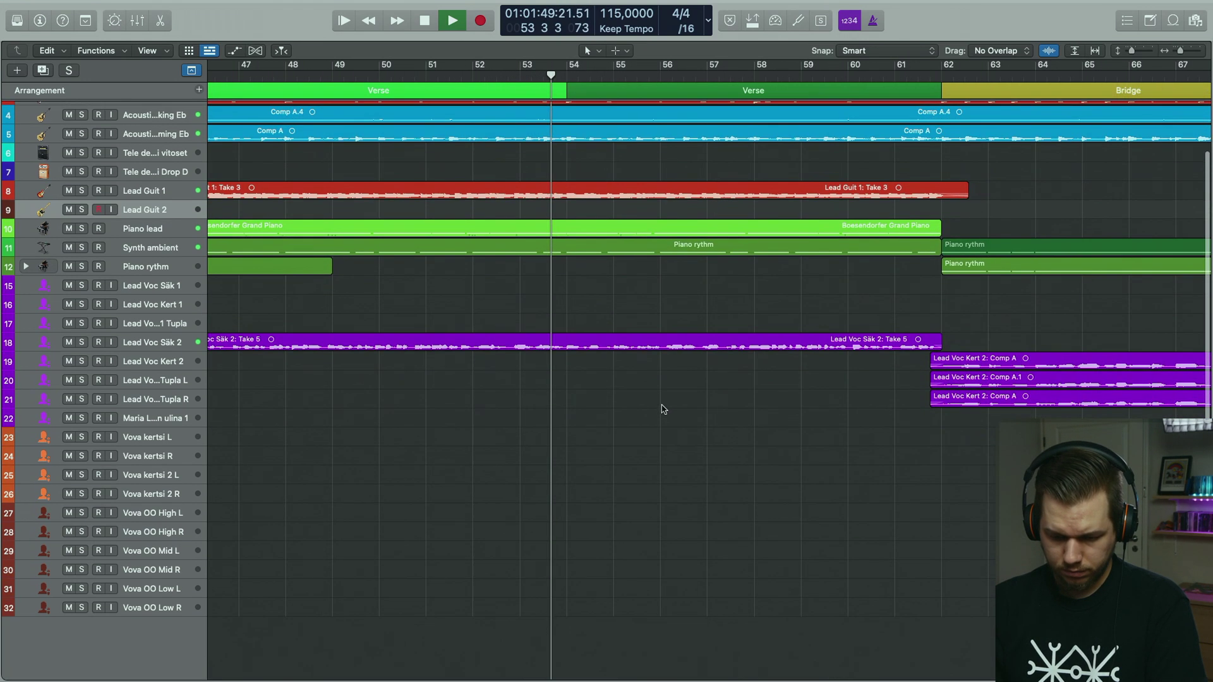
{"action": "scroll", "coordinate": [662, 410], "scroll_direction": "up", "scroll_amount": 3}
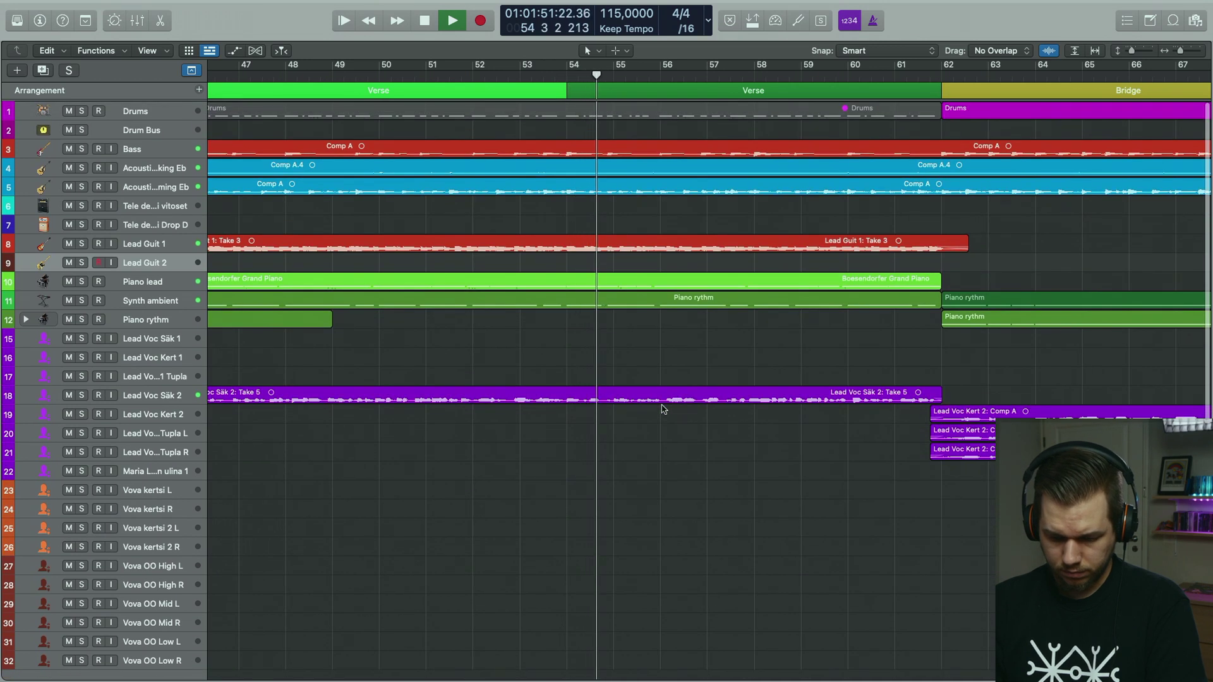
{"action": "scroll", "coordinate": [662, 409], "scroll_direction": "right", "scroll_amount": 5}
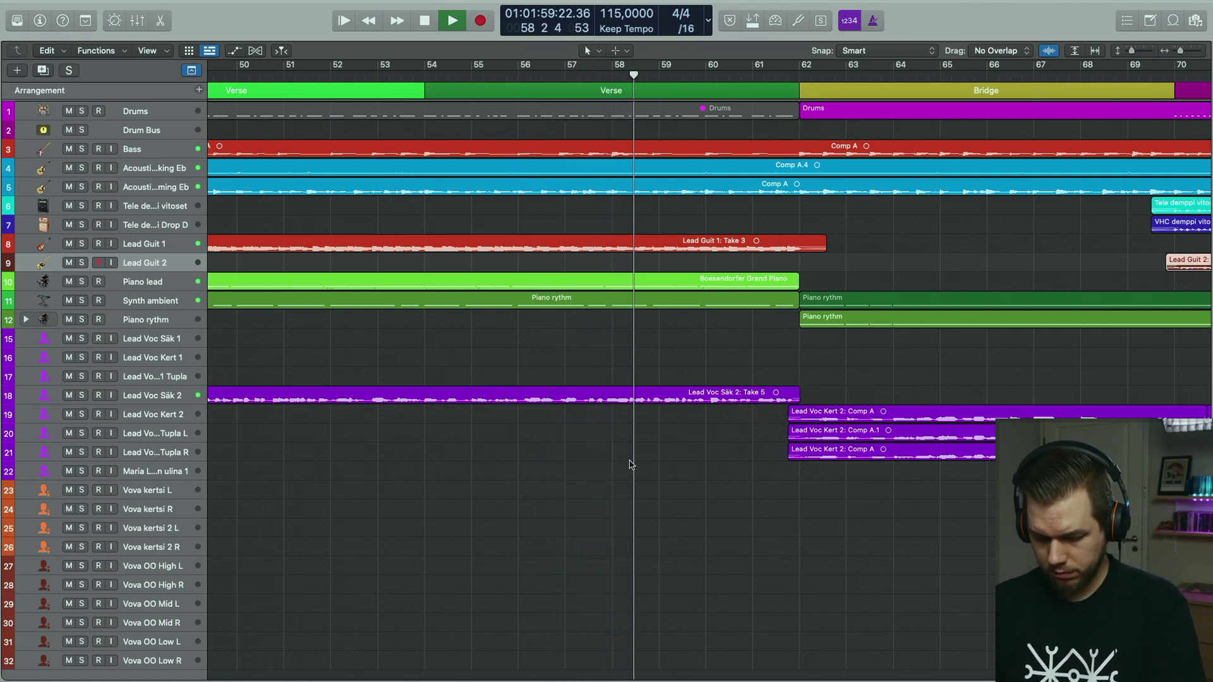
{"action": "scroll", "coordinate": [630, 465], "scroll_direction": "right", "scroll_amount": 5}
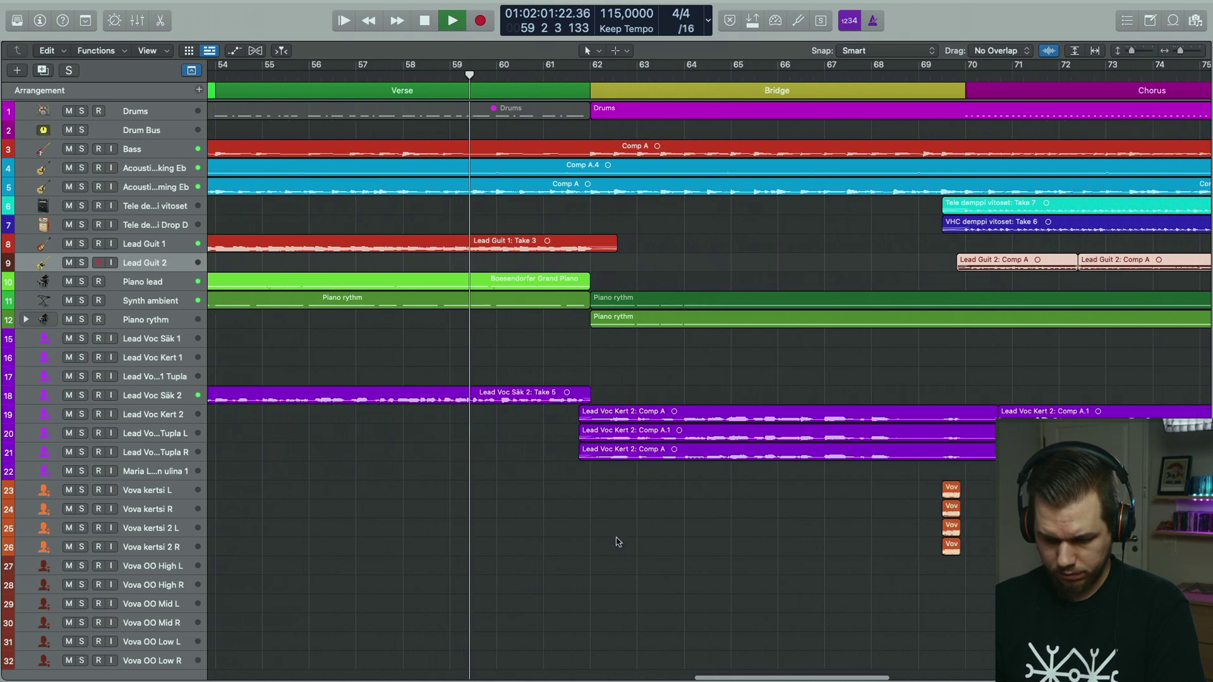
{"action": "key", "text": "space"}
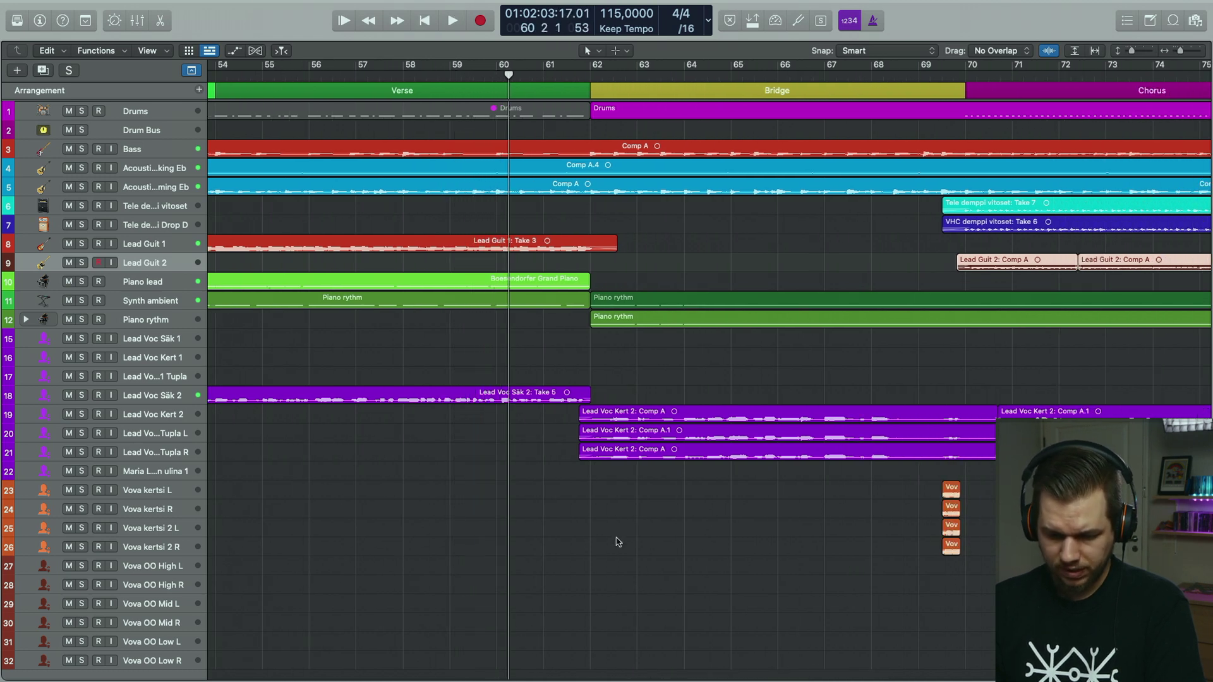
- Continue playback from bar 60 into the bridge, stopping in bar 65
{"action": "scroll", "coordinate": [616, 542], "scroll_direction": "right", "scroll_amount": 3}
{"action": "left_click", "coordinate": [652, 524]}
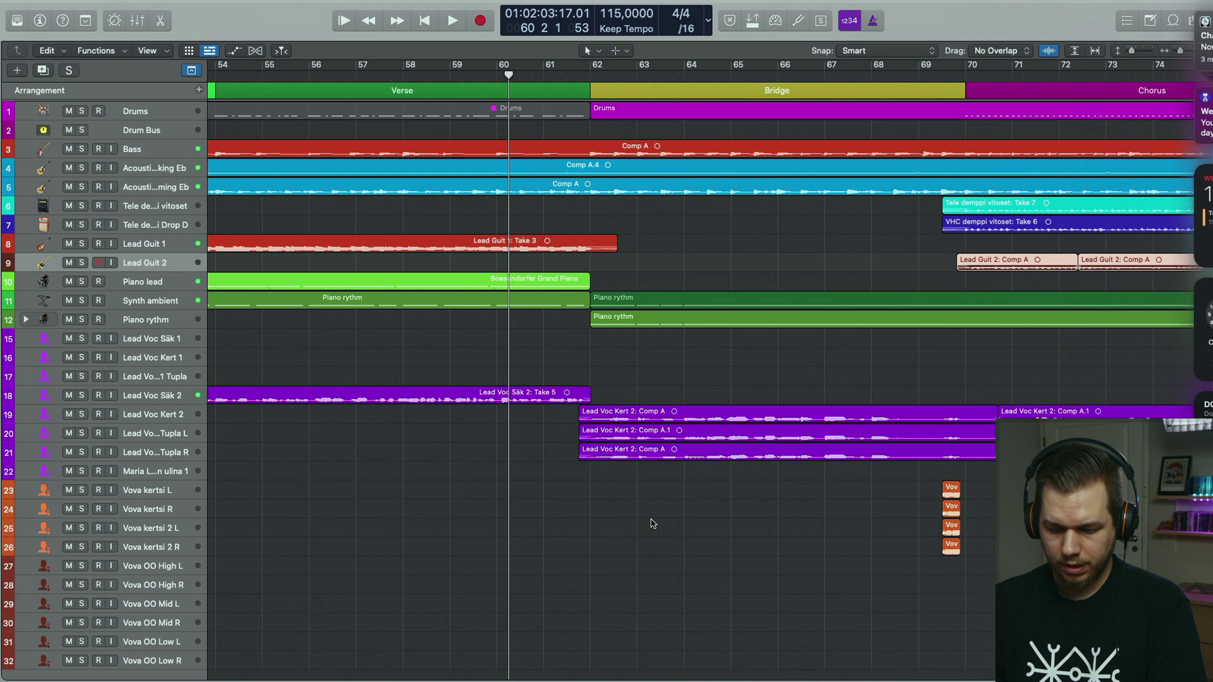
{"action": "scroll", "coordinate": [591, 554], "scroll_direction": "left", "scroll_amount": 3}
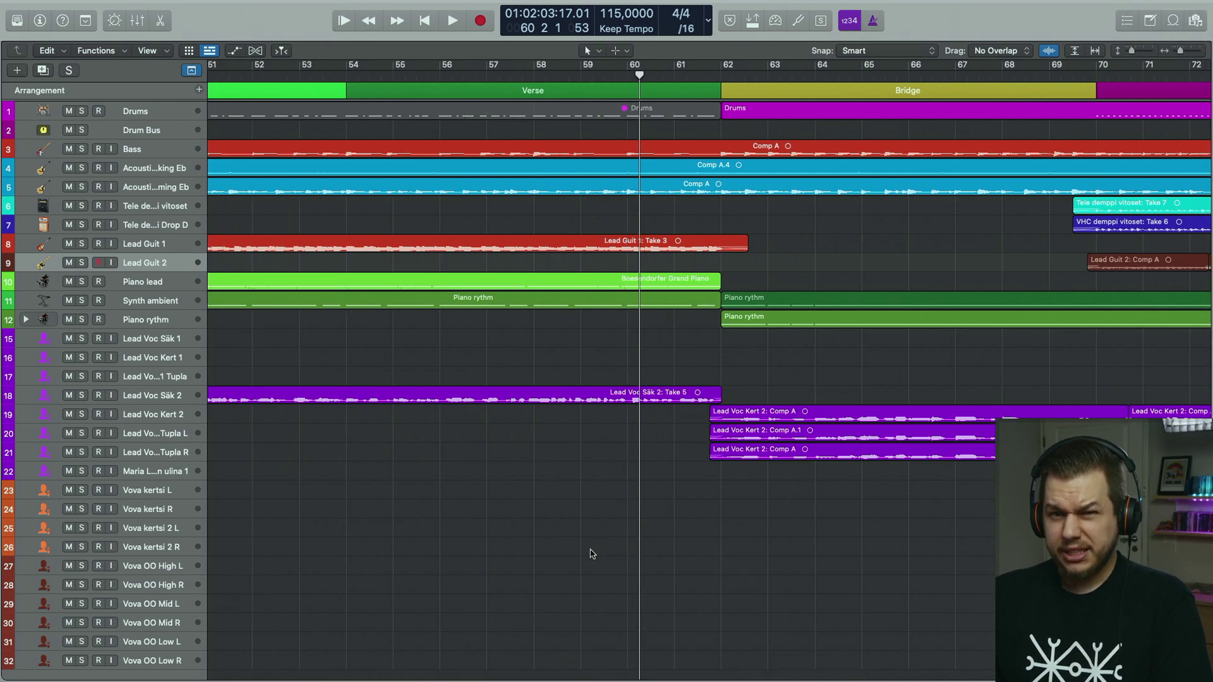
{"action": "scroll", "coordinate": [592, 553], "scroll_direction": "left", "scroll_amount": 5}
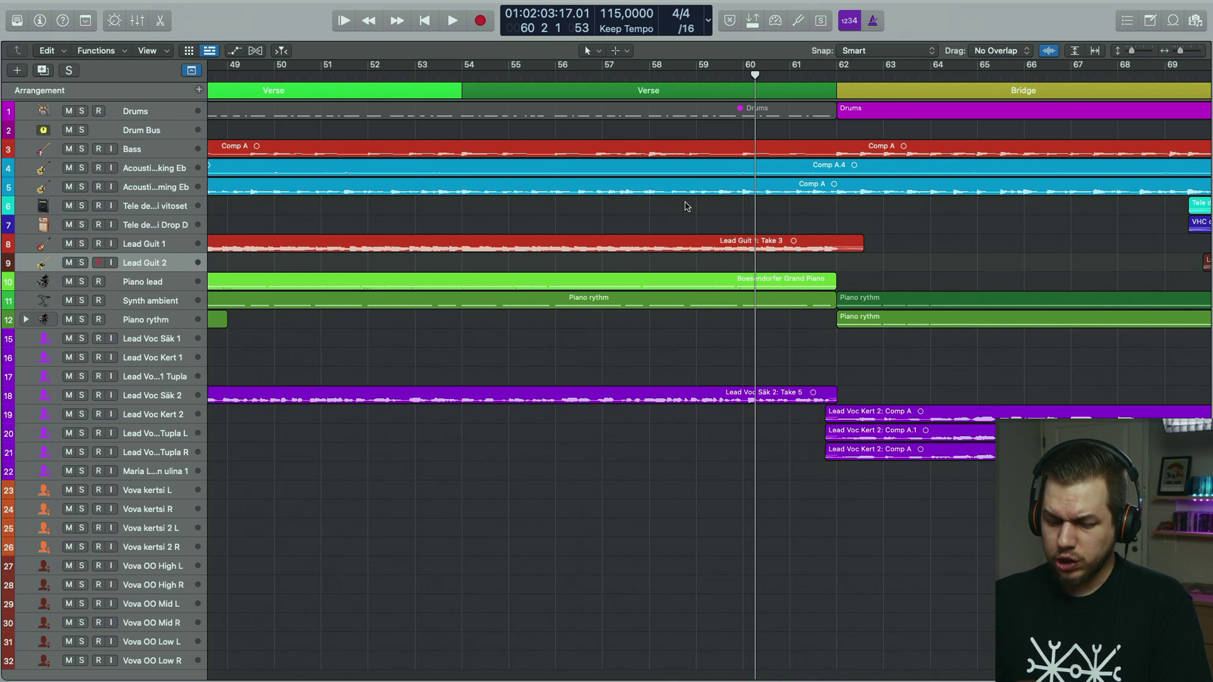
{"action": "key", "text": "space"}
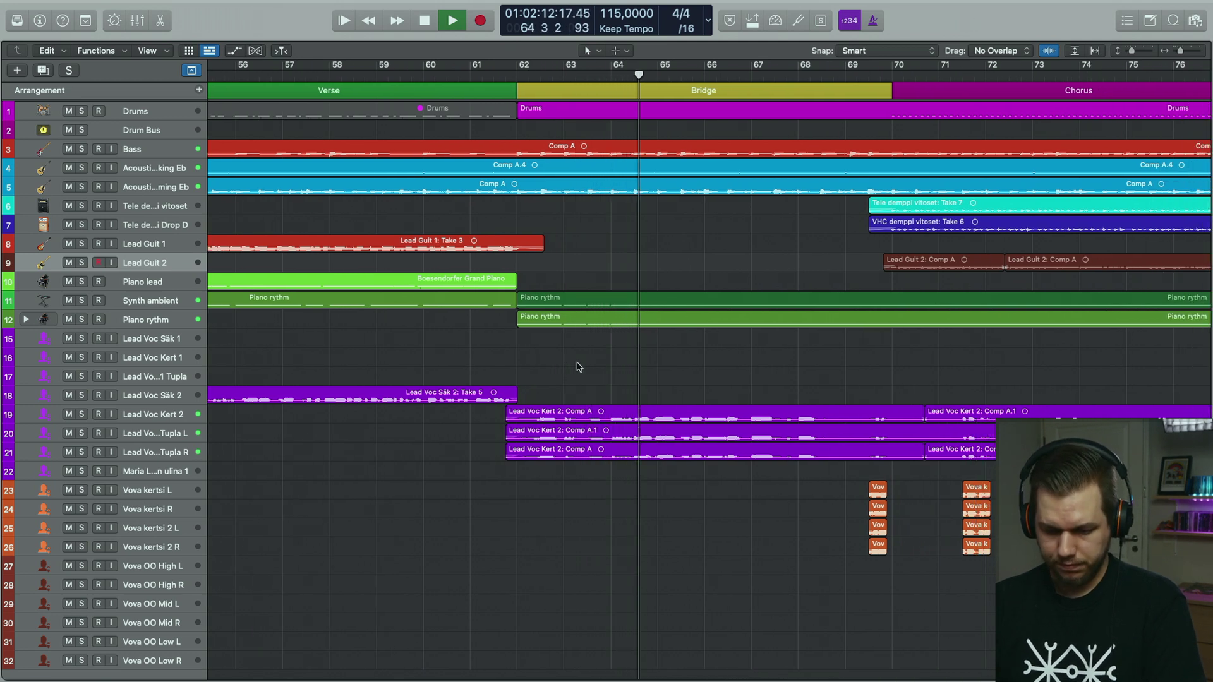
{"action": "key", "text": "space"}
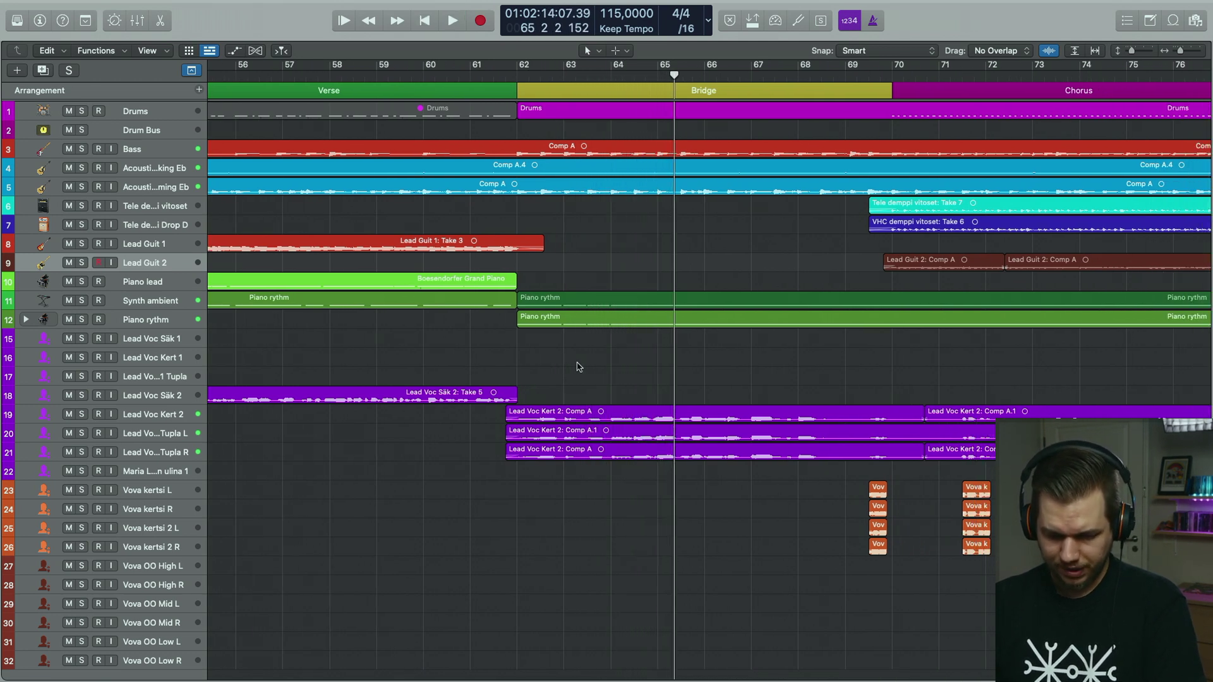
- Select the Lead Voc Kert 2 track and show its channel strip in the mixer along with its regions
{"action": "key", "text": "x"}
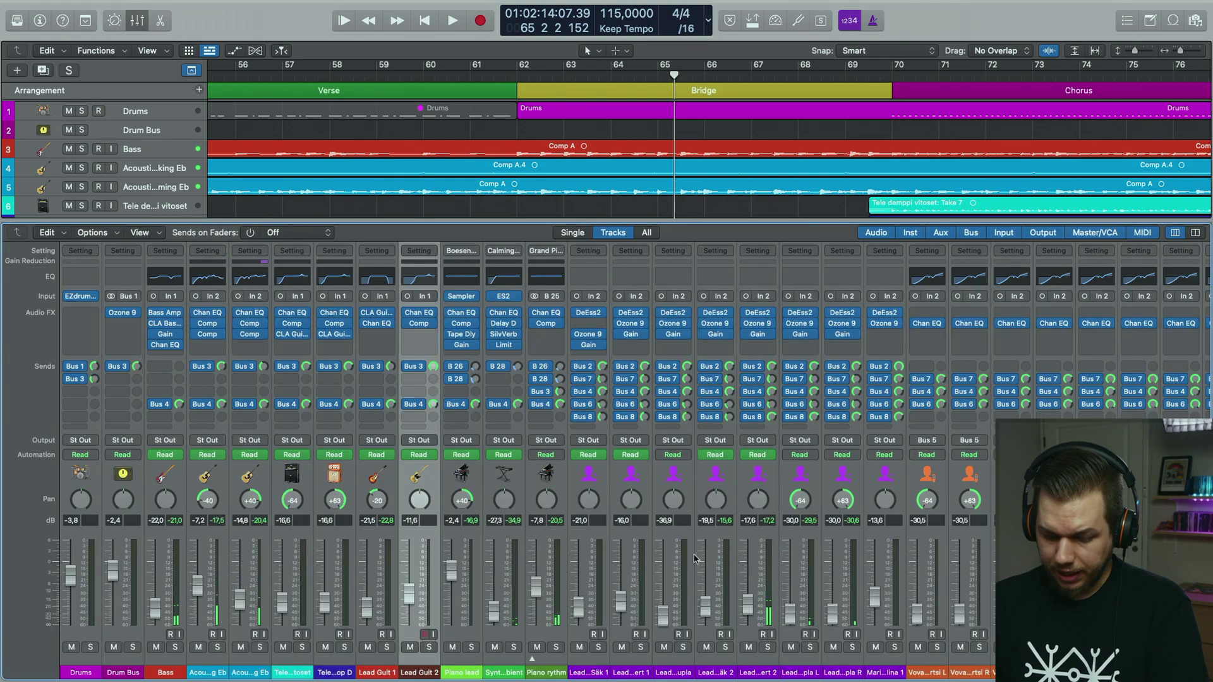
{"action": "key", "text": "x"}
{"action": "left_click", "coordinate": [167, 420]}
{"action": "key", "text": "x"}
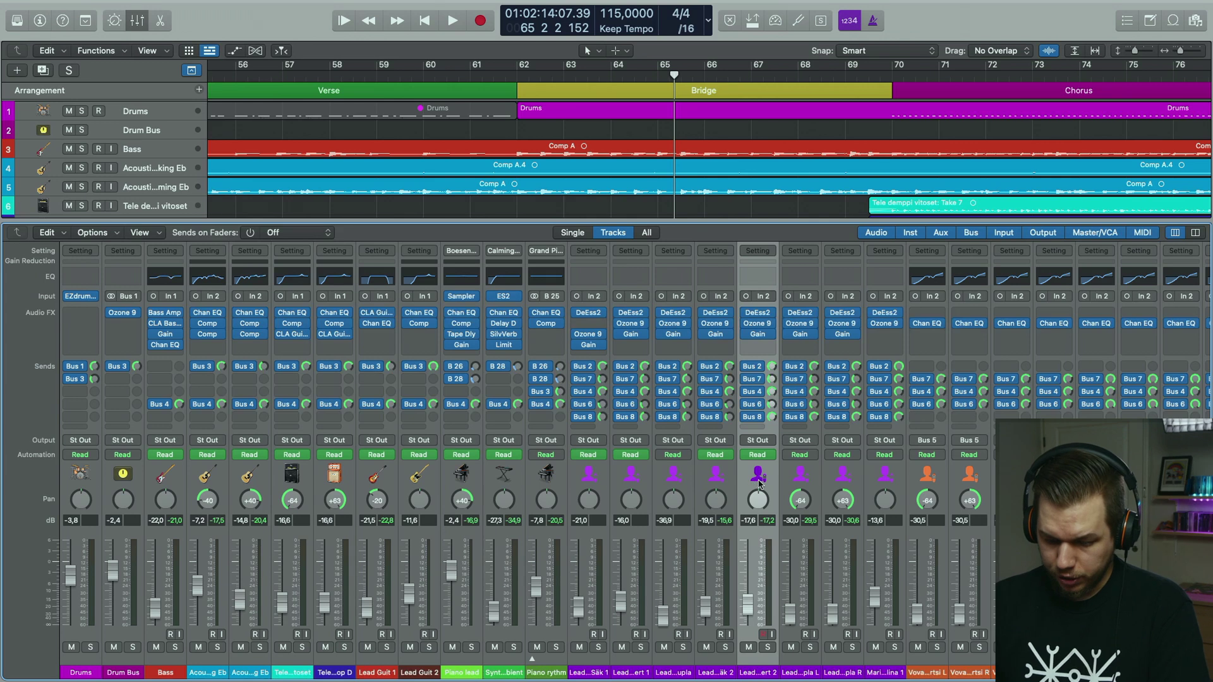
{"action": "scroll", "coordinate": [761, 483], "scroll_direction": "right", "scroll_amount": 2}
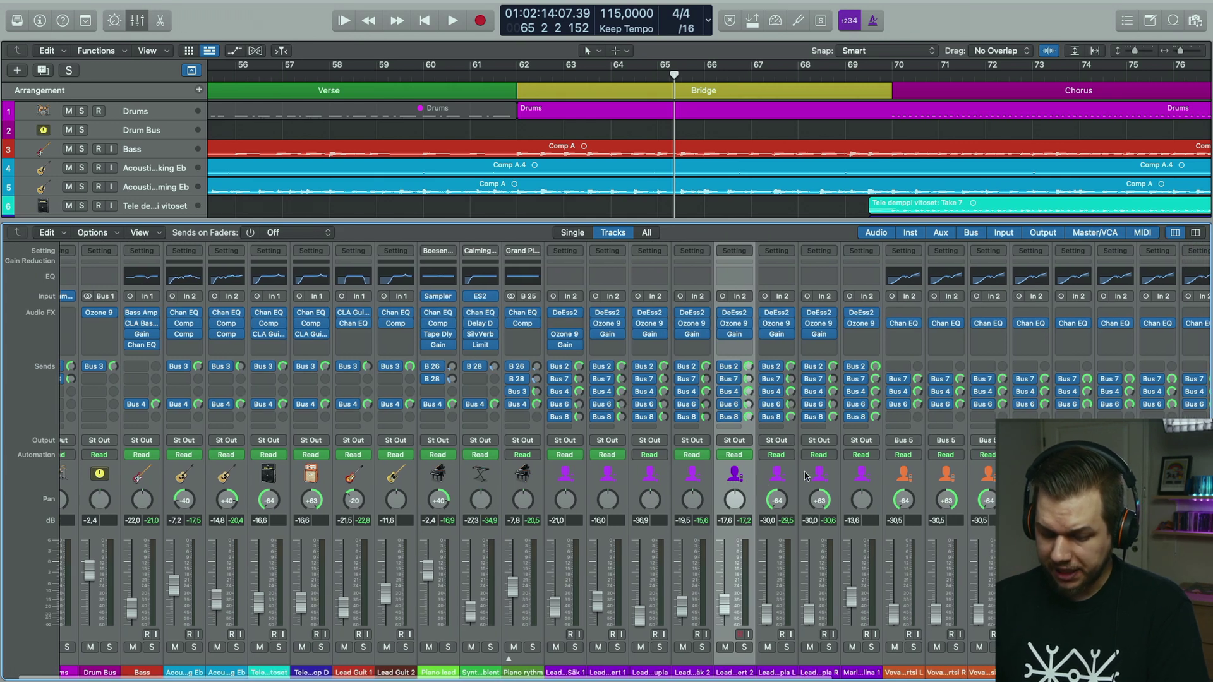
{"action": "scroll", "coordinate": [741, 171], "scroll_direction": "down", "scroll_amount": 10}
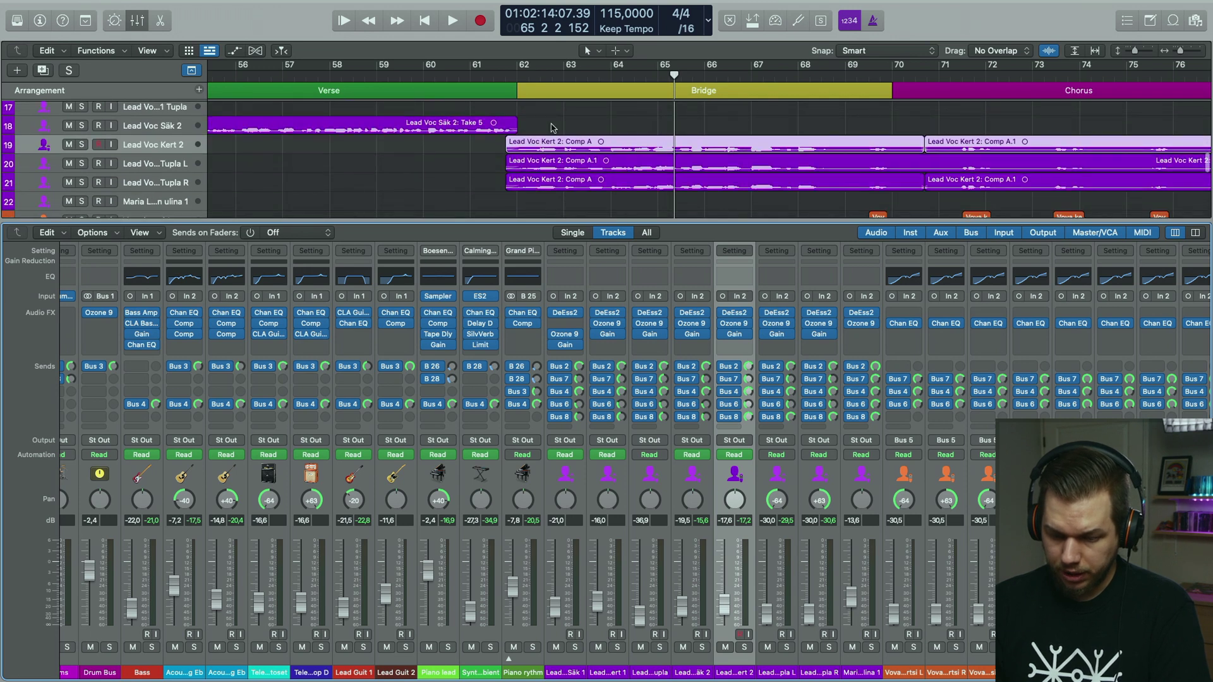
- Set a cycle range from bar 62 to bar 66 beat 3 and play it with only Lead Voc Kert 2 soloed
{"action": "left_click_drag", "start_coordinate": [516, 73], "coordinate": [727, 71]}
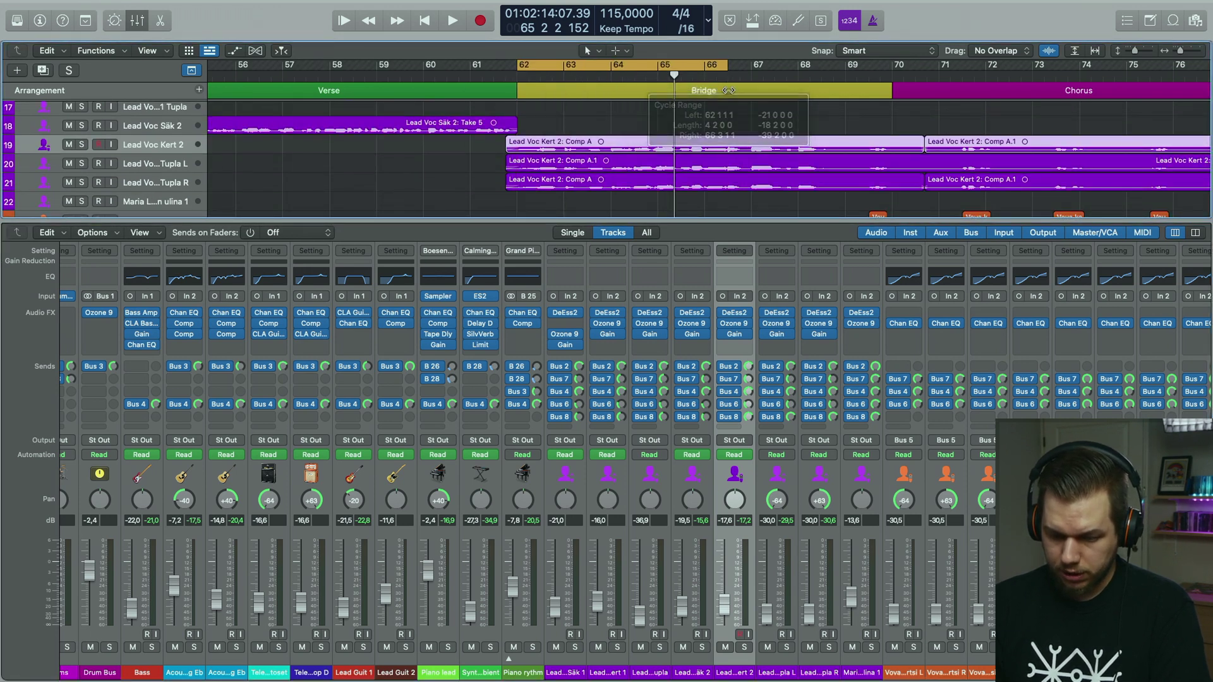
{"action": "key", "text": "space"}
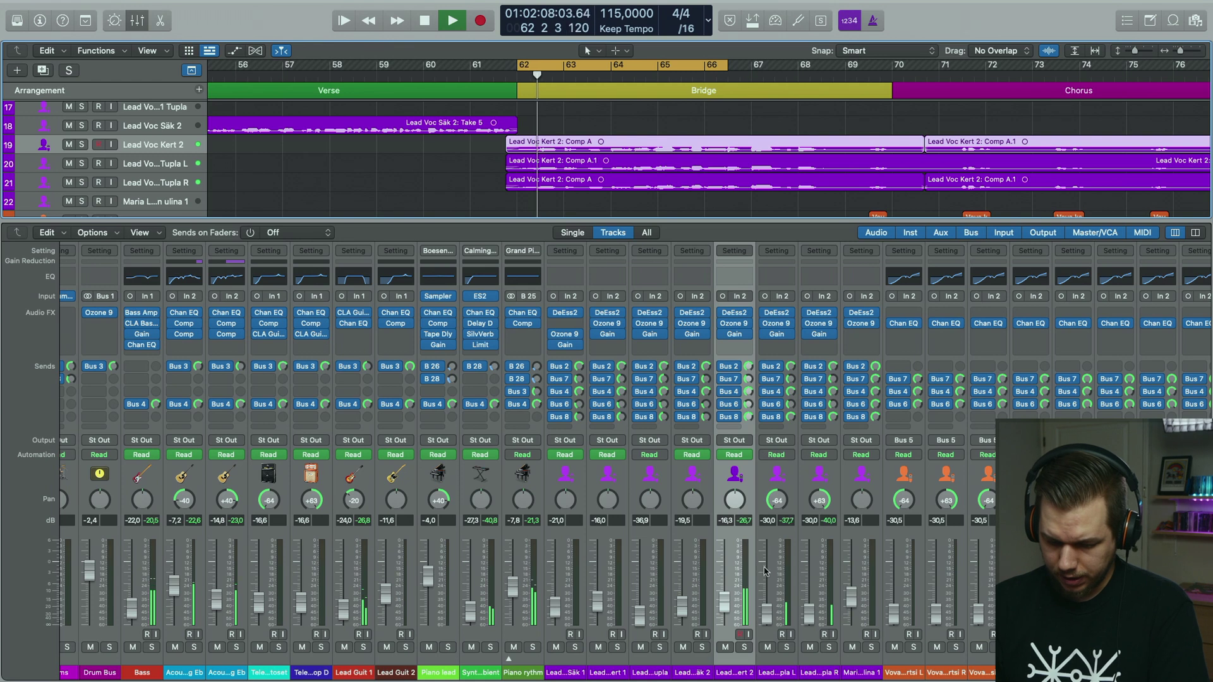
{"action": "left_click", "coordinate": [745, 648]}
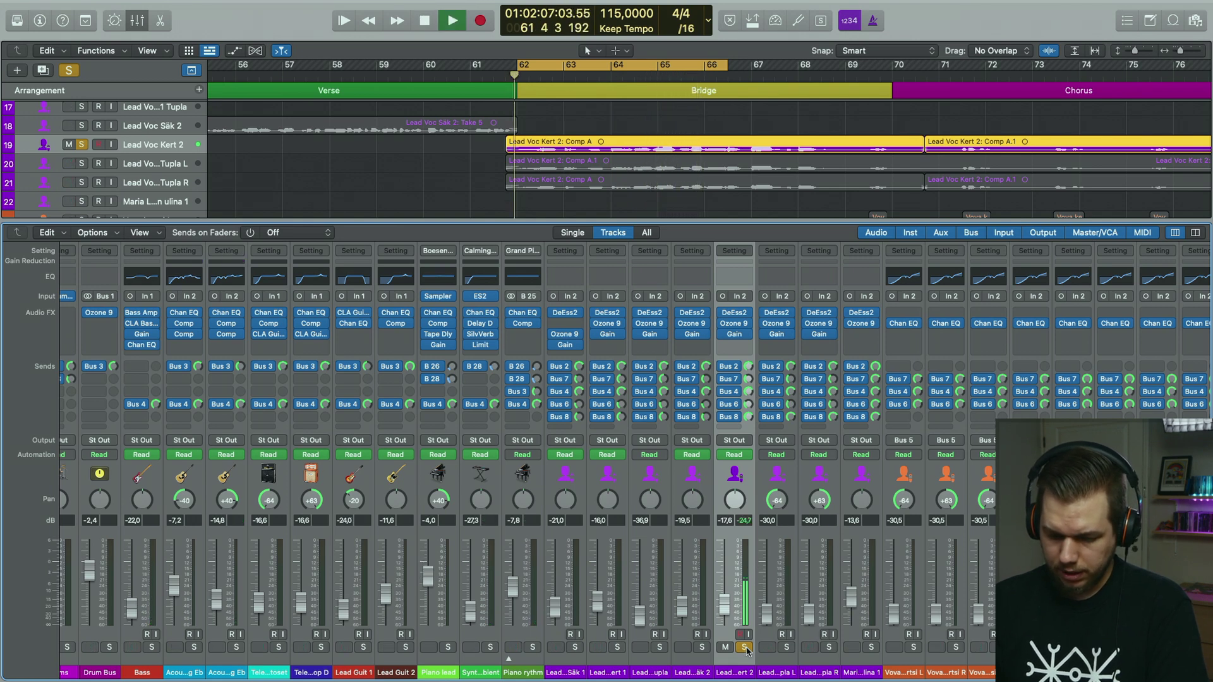
{"action": "key", "text": "space"}
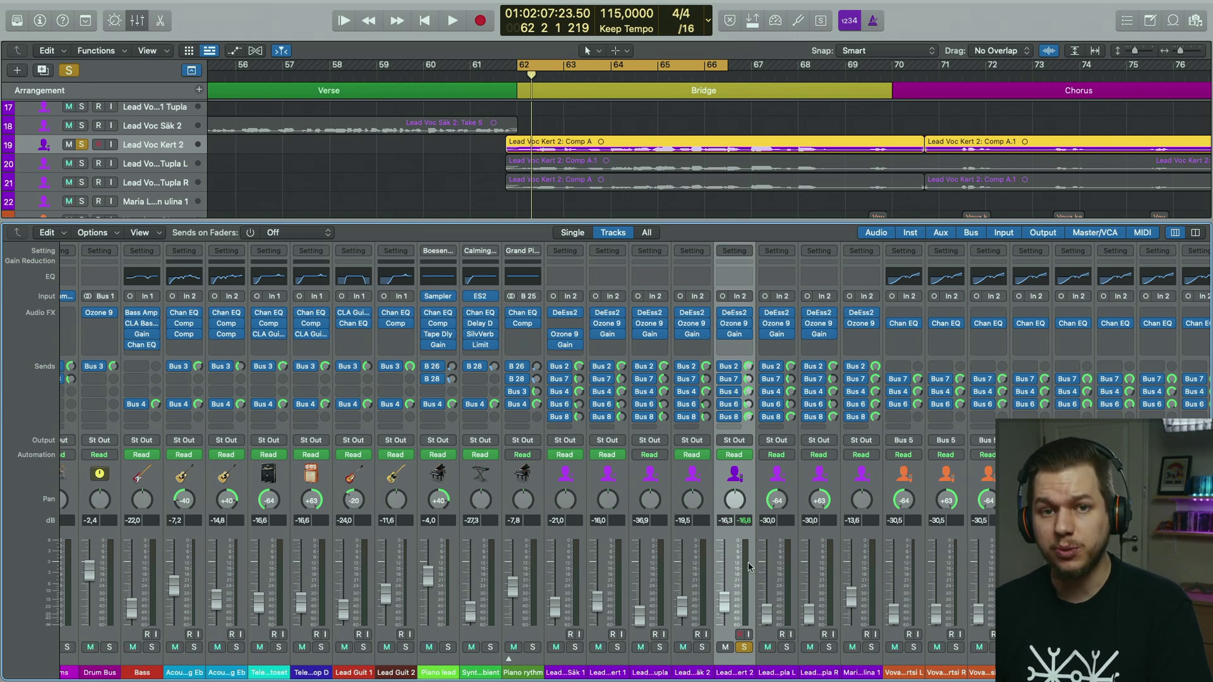
{"action": "key", "text": "space"}
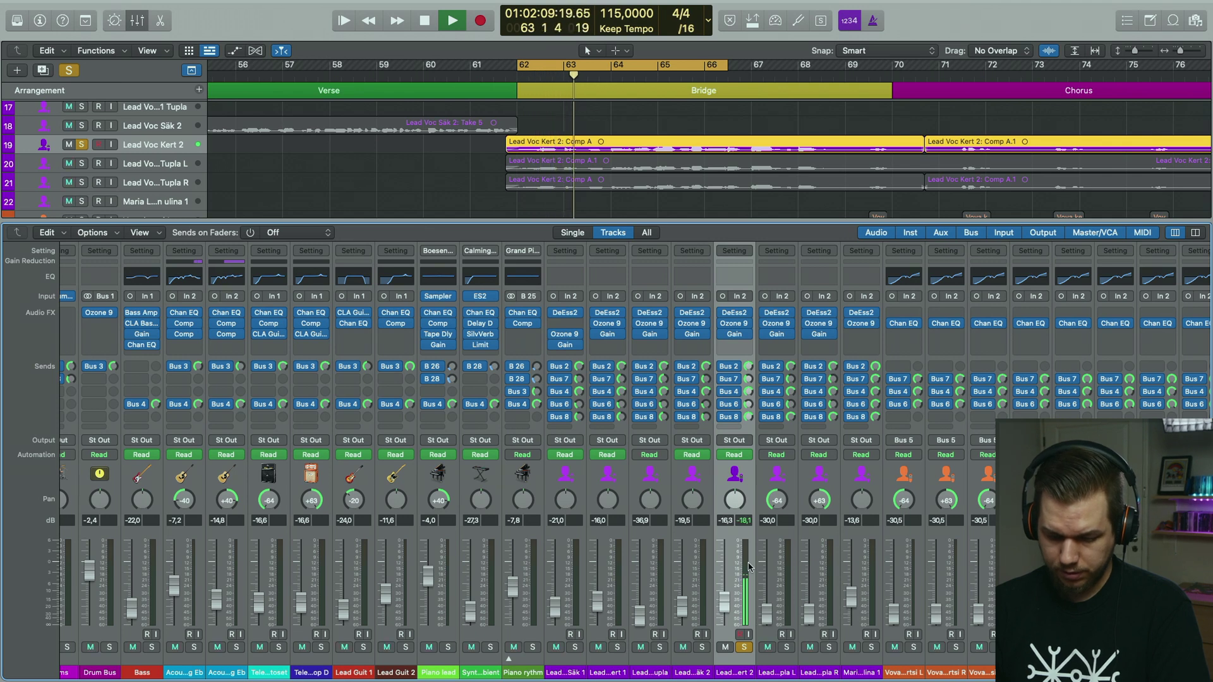
- Add the Lead Voc Kert 2 Tupla L and Tupla R doubles to the solo and play the cycled bridge vocals
{"action": "key", "text": "space"}
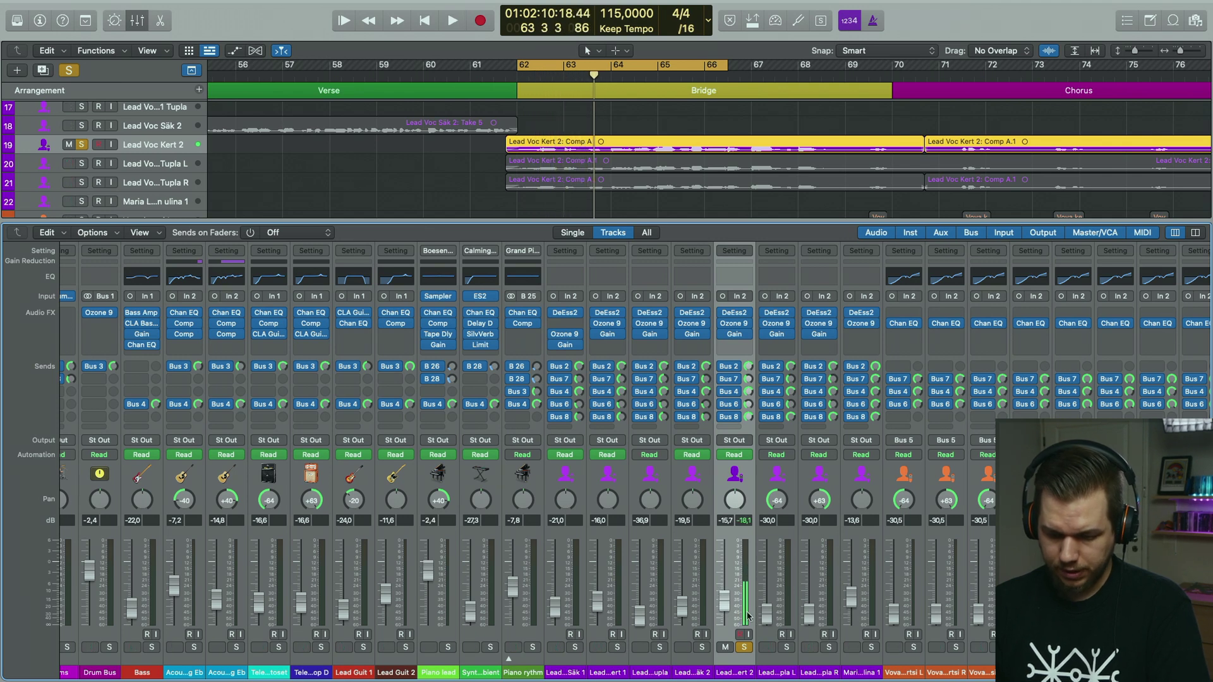
{"action": "left_click", "coordinate": [787, 649]}
{"action": "left_click", "coordinate": [829, 648]}
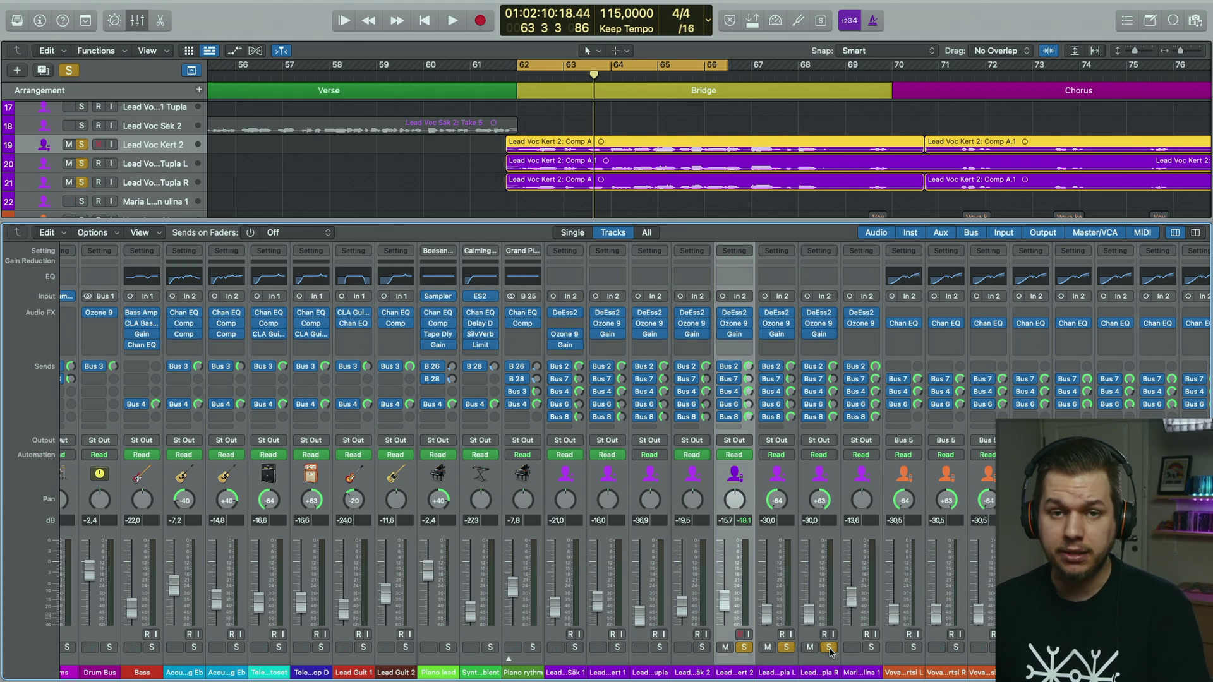
{"action": "key", "text": "space"}
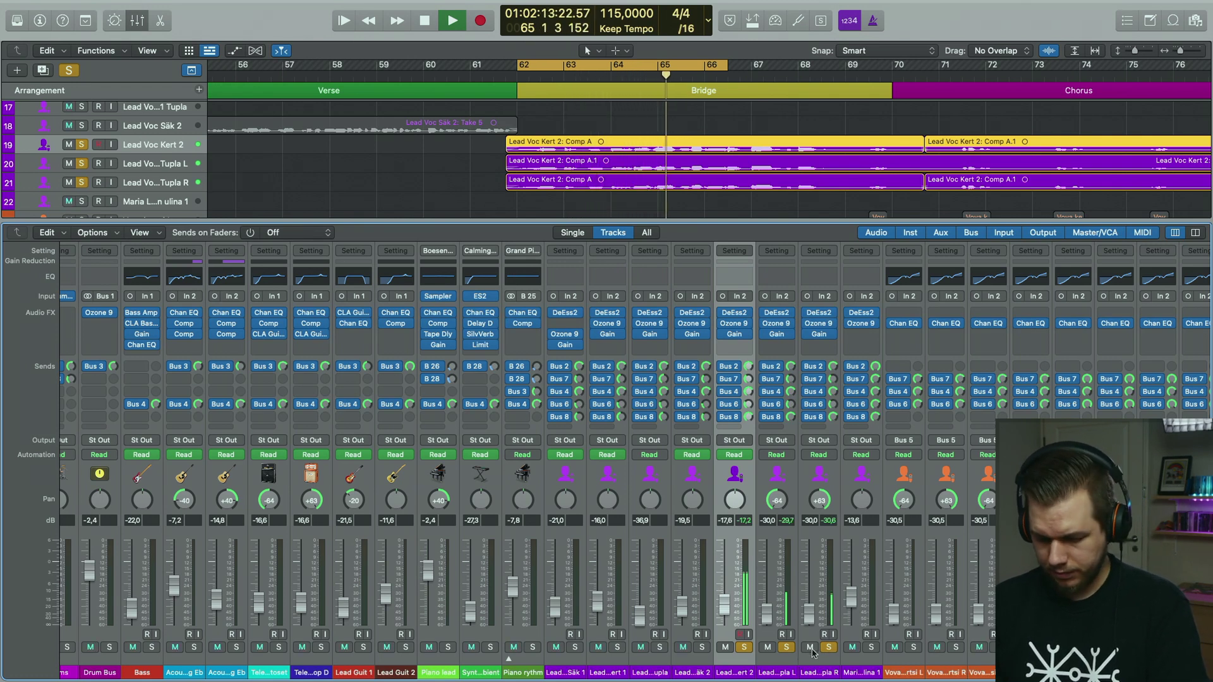
- Compare the bridge vocal without and with its doubles by muting and unmuting Tupla L and R during playback, ending in bar 65
{"action": "left_click", "coordinate": [812, 649]}
{"action": "left_click", "coordinate": [768, 647]}
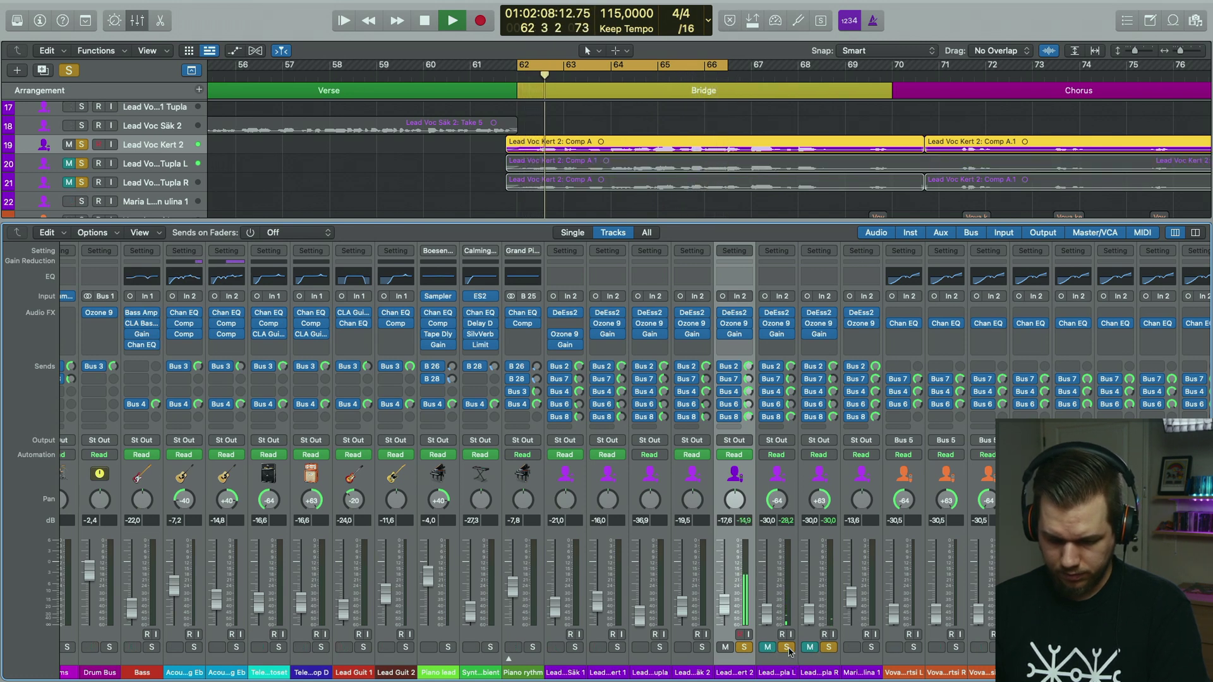
{"action": "left_click", "coordinate": [768, 647]}
{"action": "left_click", "coordinate": [810, 647]}
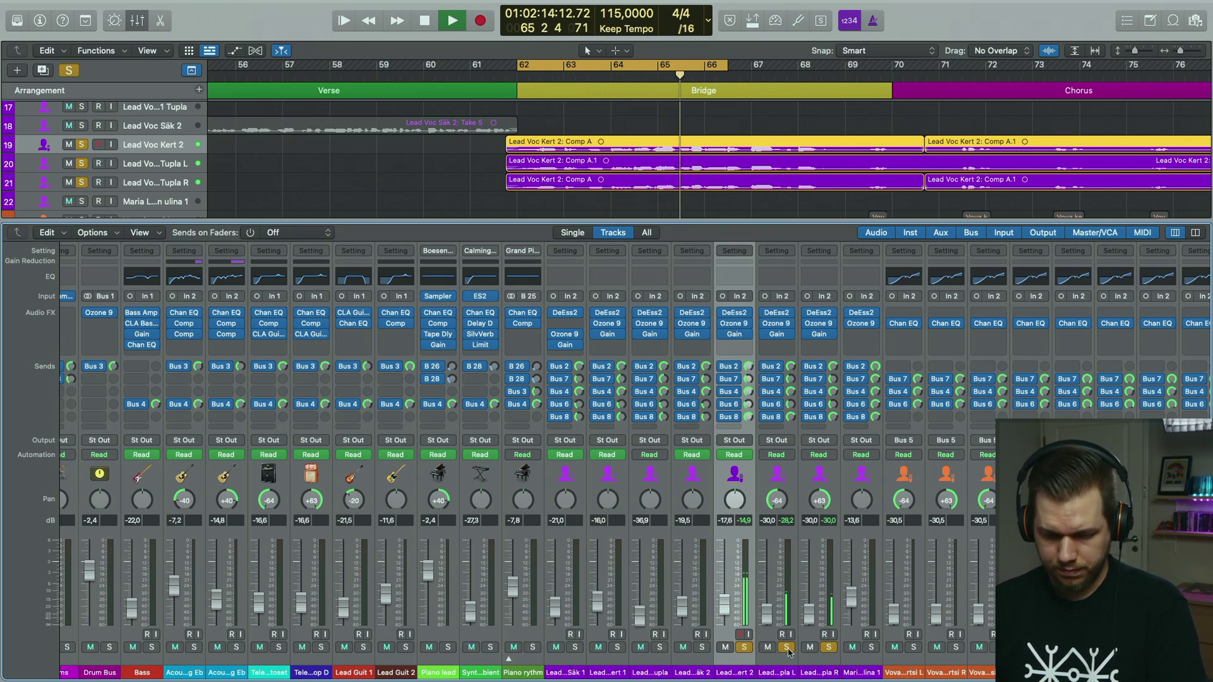
{"action": "key", "text": "space"}
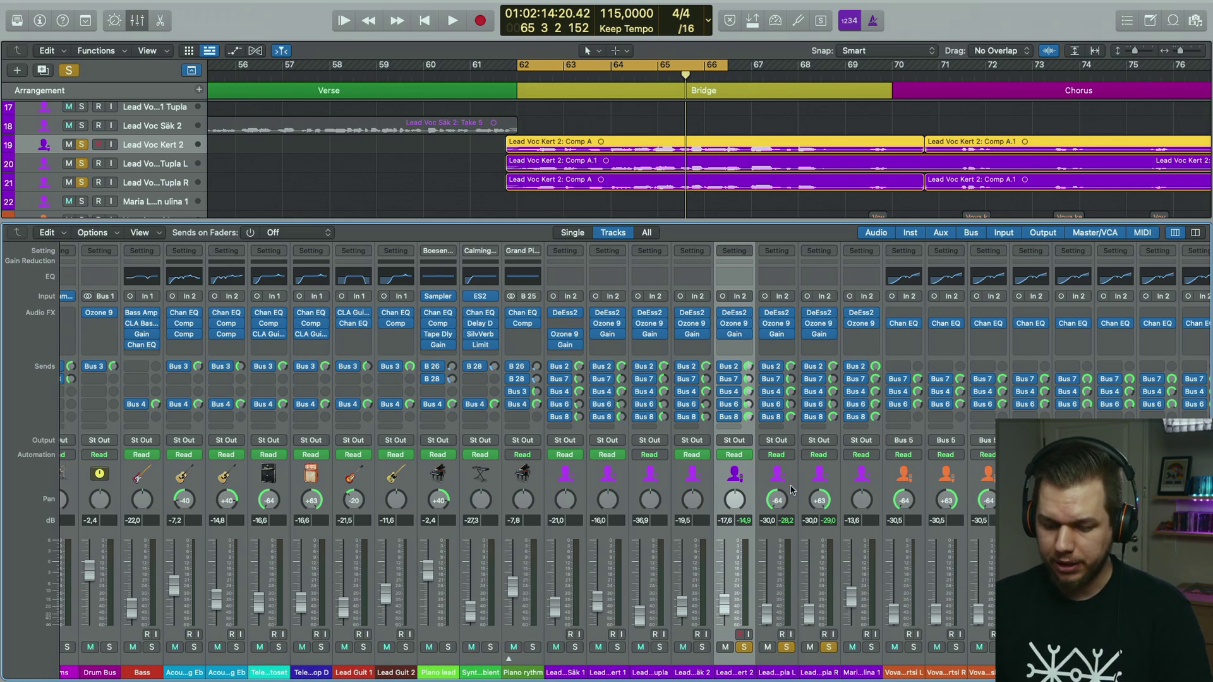
- Clear the solos on Lead Voc Kert 2 and its two doubles, and hide the mixer
{"action": "left_click", "coordinate": [745, 648]}
{"action": "left_click", "coordinate": [786, 648]}
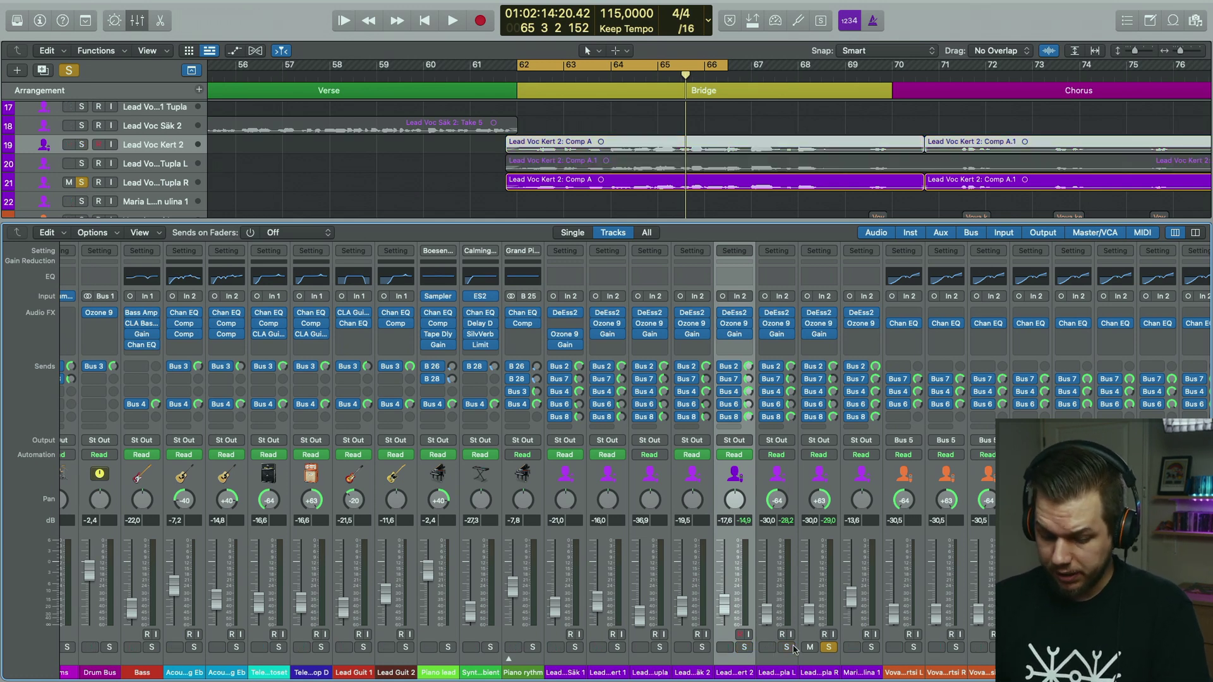
{"action": "left_click", "coordinate": [828, 648]}
{"action": "key", "text": "x"}
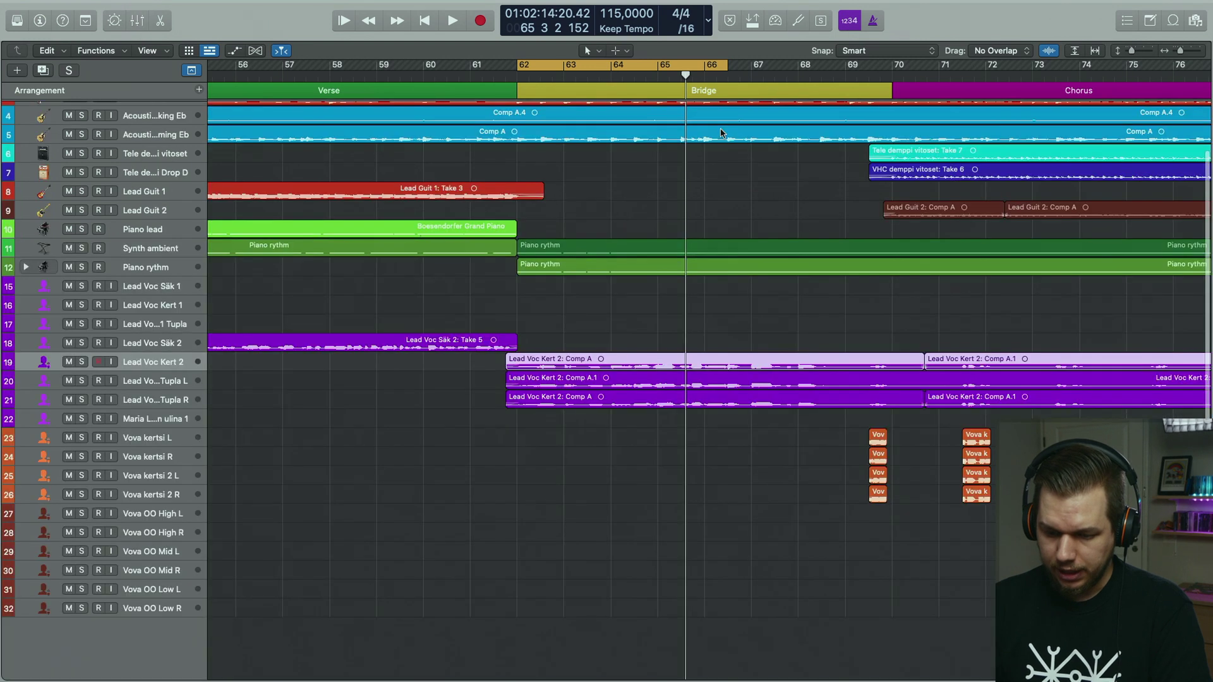
- Turn off the cycle range and play the full mix from bar 65, stopping in bar 67
{"action": "left_click", "coordinate": [662, 66]}
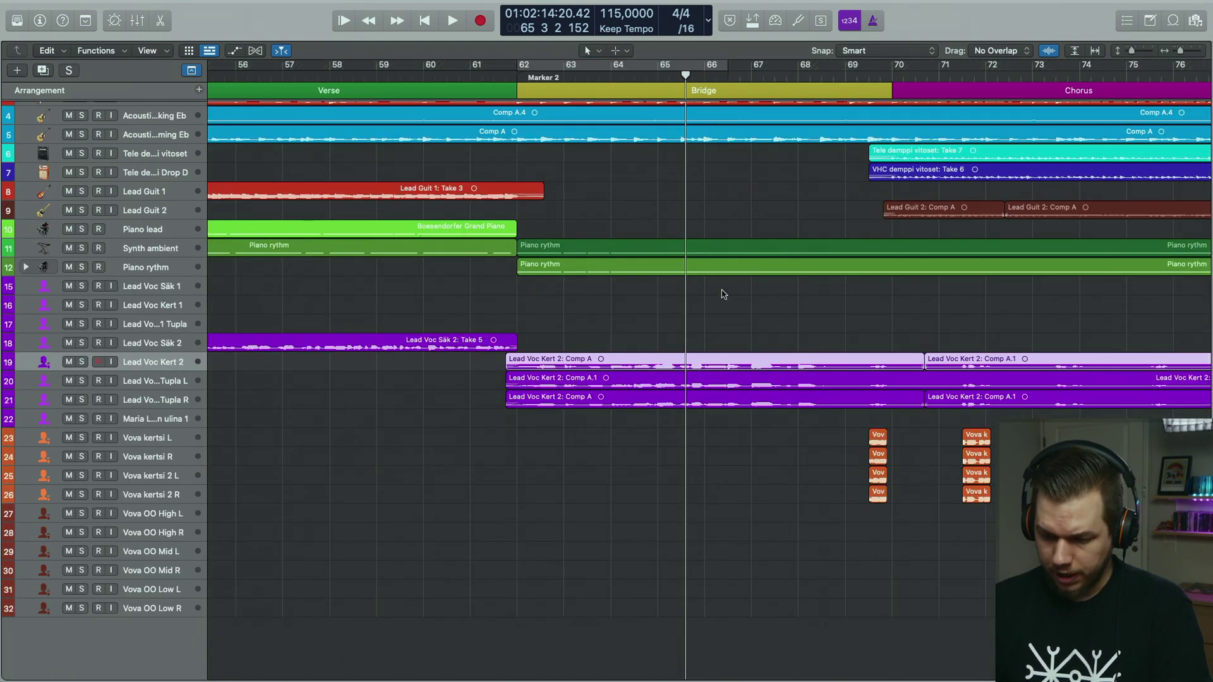
{"action": "key", "text": "space"}
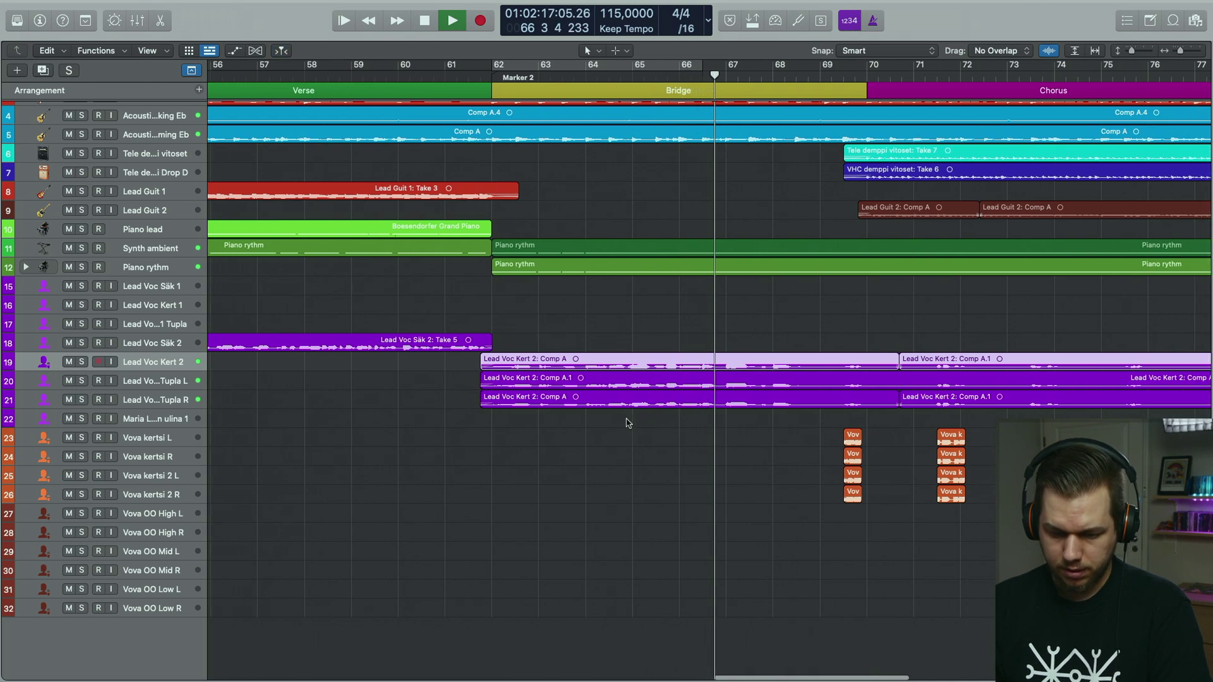
{"action": "key", "text": "space"}
- Solo the Piano rythm track, play it from bar 67 to bar 69, and clear the solo
{"action": "left_click", "coordinate": [82, 267]}
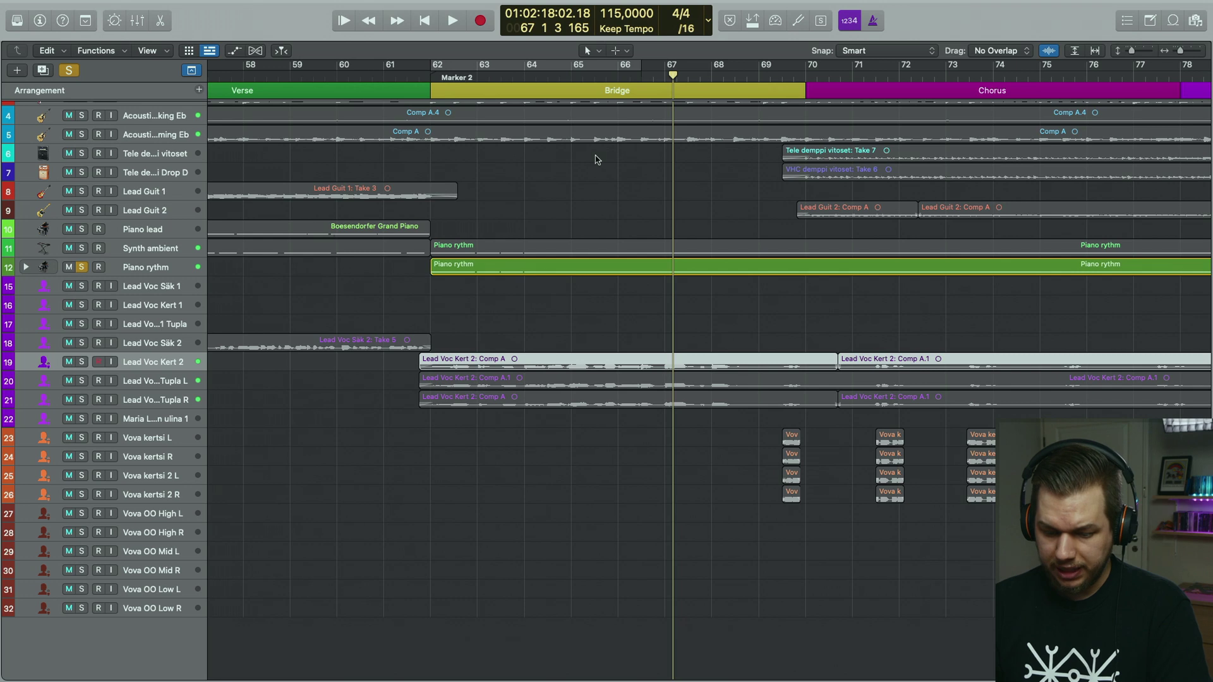
{"action": "key", "text": "space"}
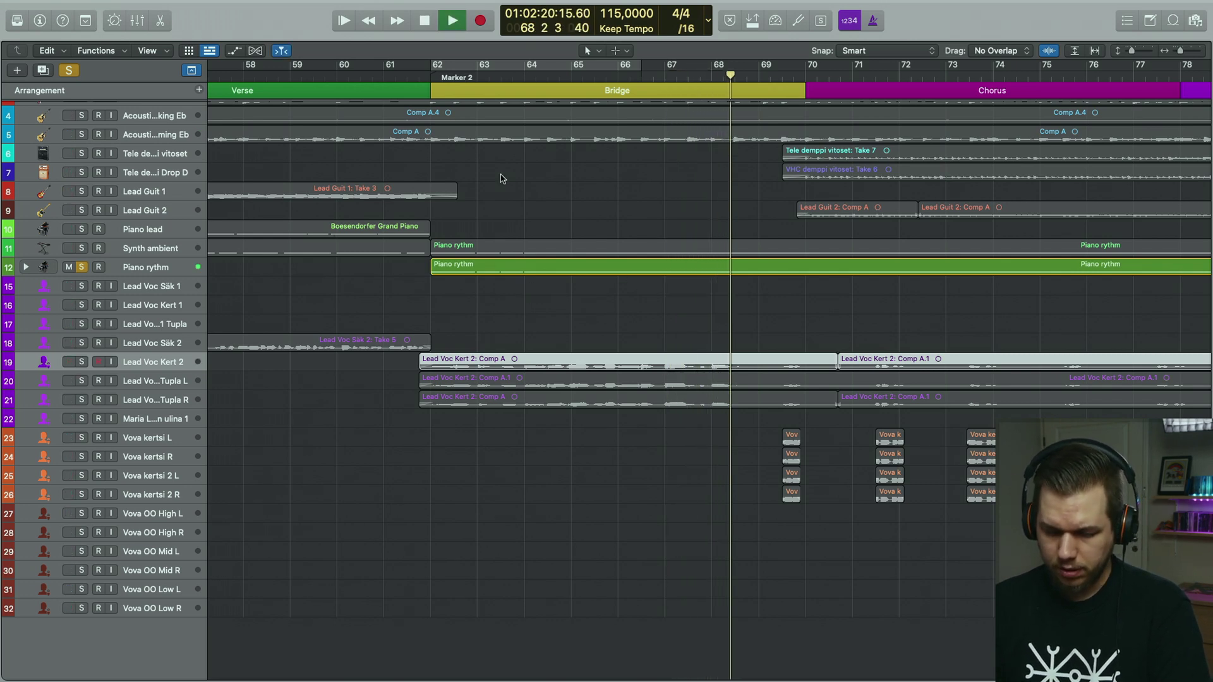
{"action": "key", "text": "space"}
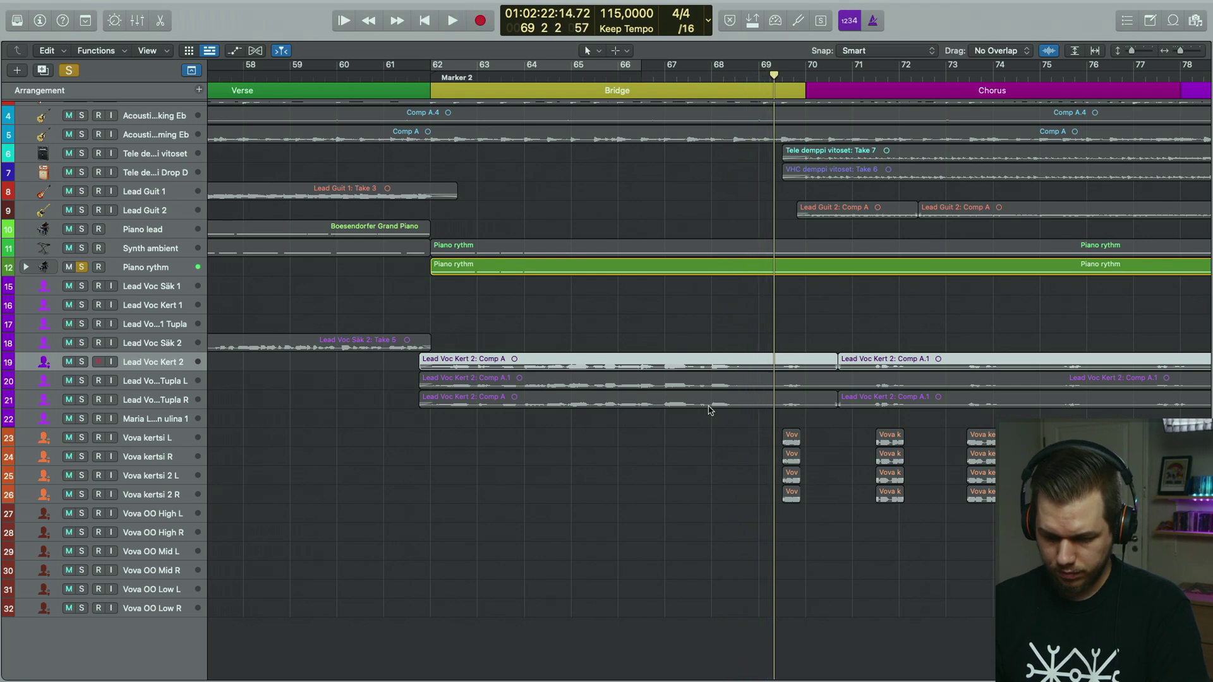
{"action": "left_click", "coordinate": [82, 268]}
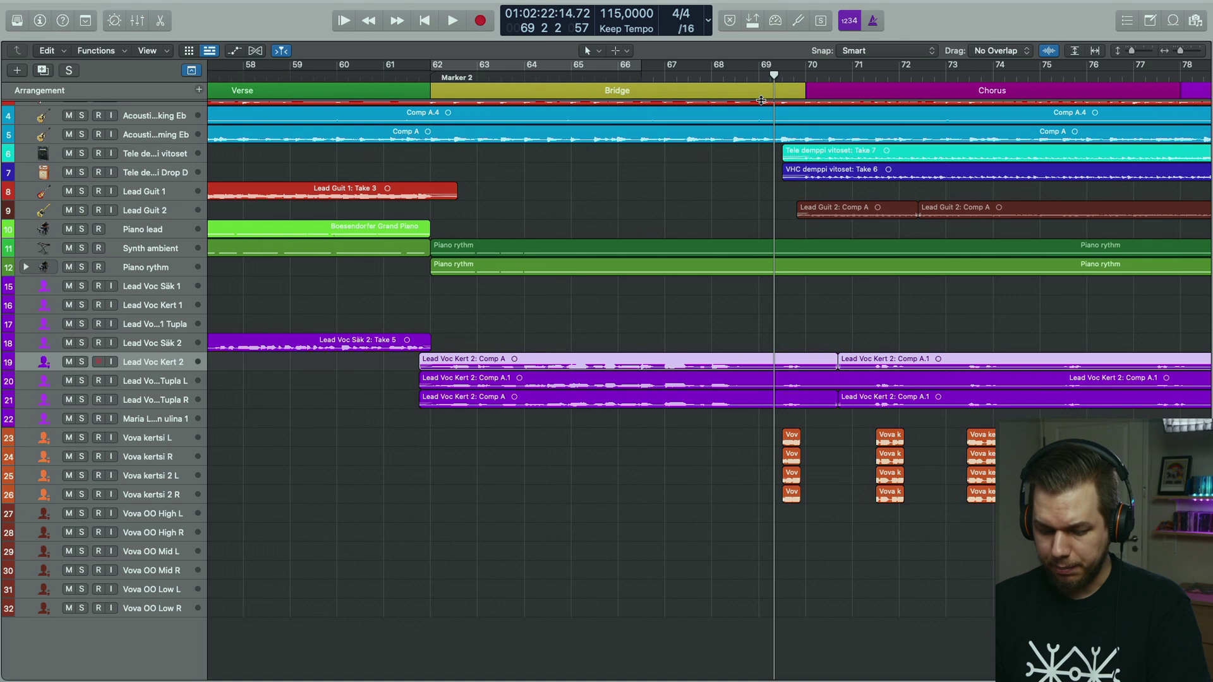
- Play the full mix from bar 69 into the chorus, stopping in bar 72 with all tracks from Drums down in view
{"action": "scroll", "coordinate": [752, 444], "scroll_direction": "right", "scroll_amount": 1}
{"action": "scroll", "coordinate": [752, 443], "scroll_direction": "right", "scroll_amount": 3}
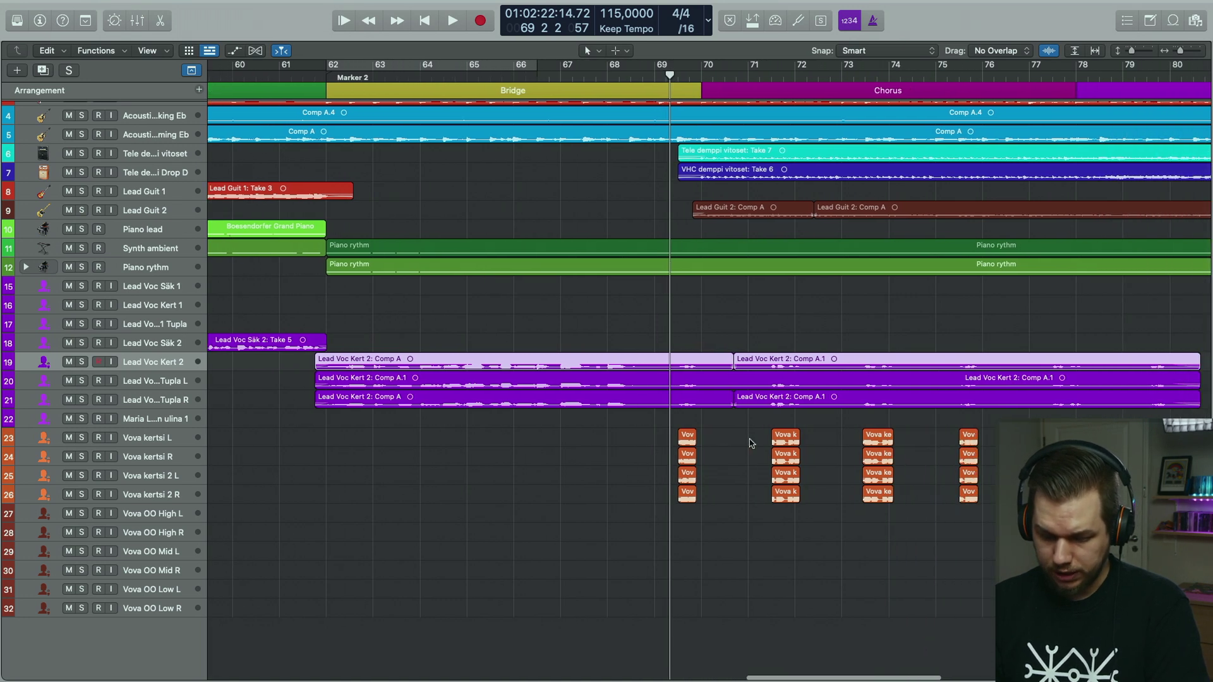
{"action": "key", "text": "space"}
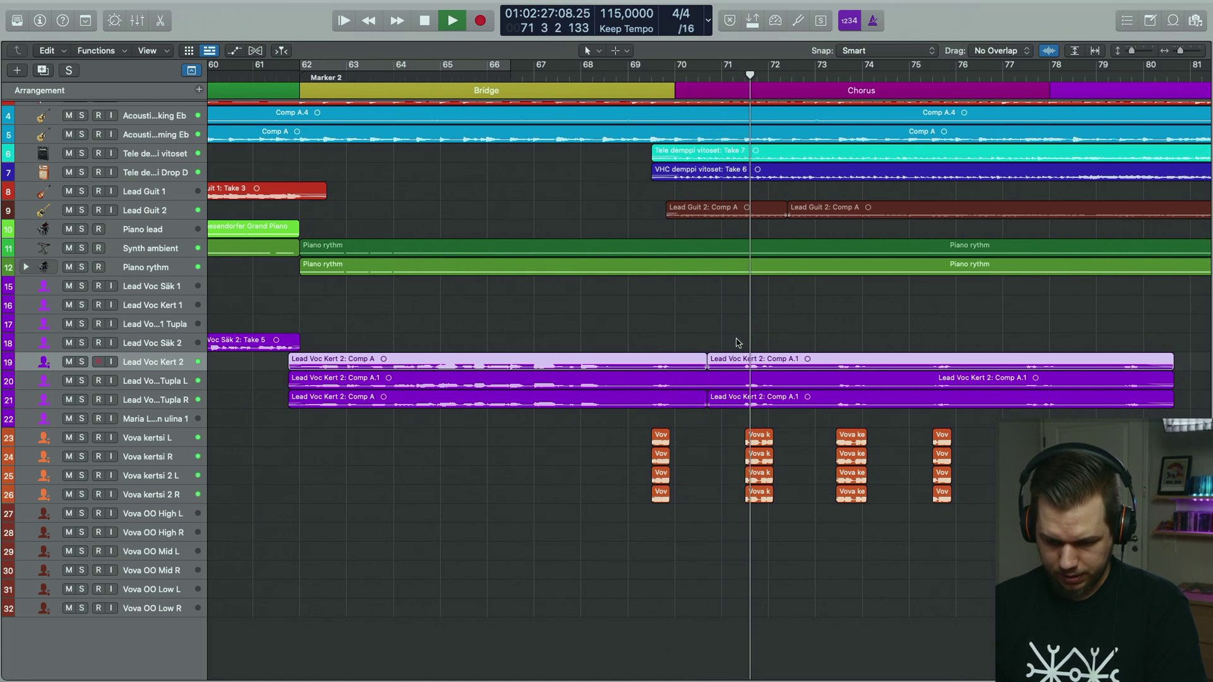
{"action": "scroll", "coordinate": [738, 343], "scroll_direction": "up", "scroll_amount": 2}
{"action": "scroll", "coordinate": [738, 343], "scroll_direction": "up", "scroll_amount": 2}
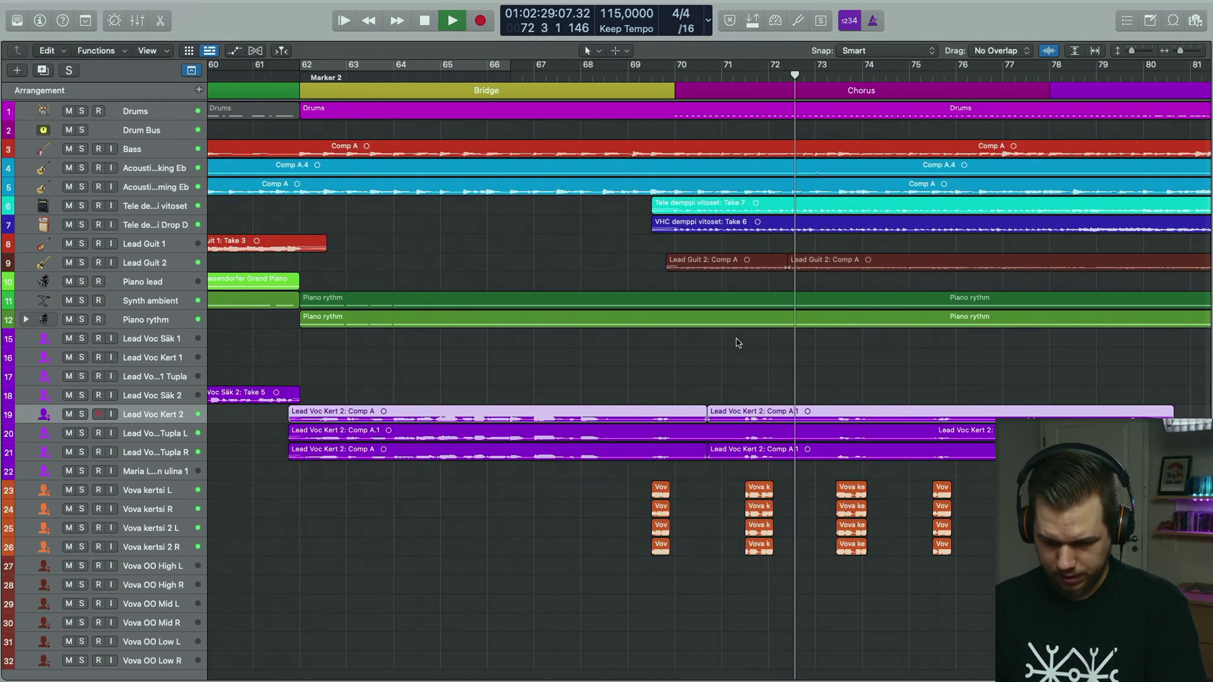
{"action": "key", "text": "space"}
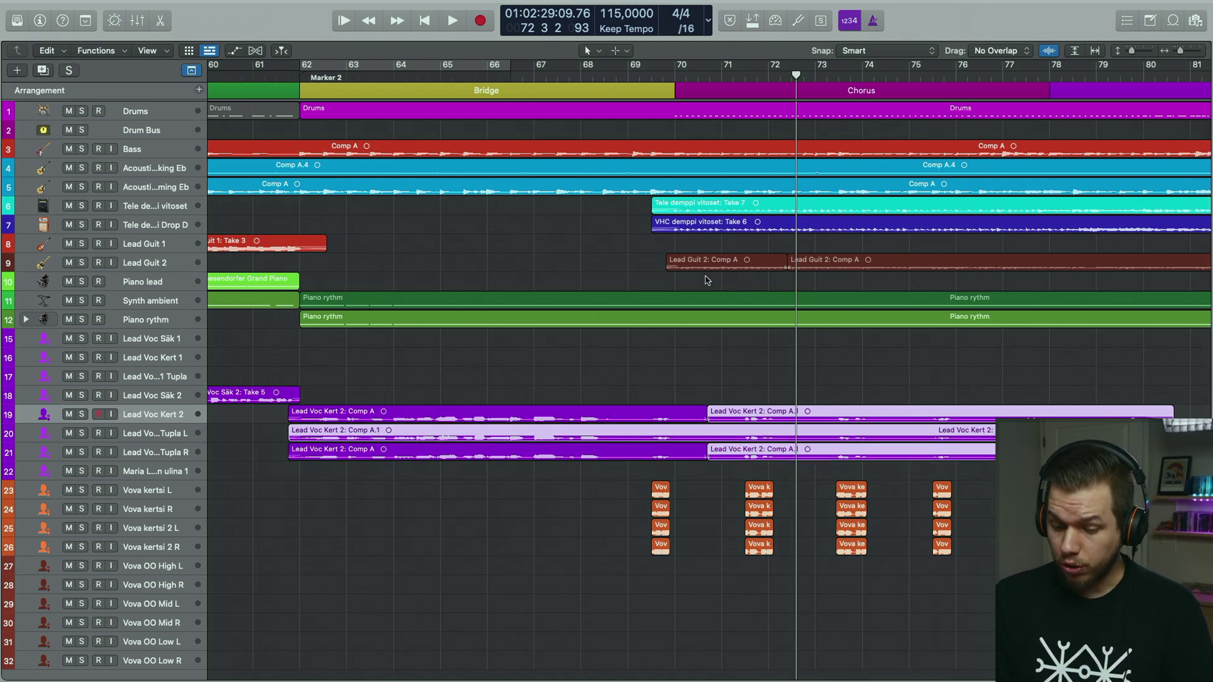
- Play the full mix from the start of the chorus at bar 70, stopping in bar 74
{"action": "left_click", "coordinate": [674, 75]}
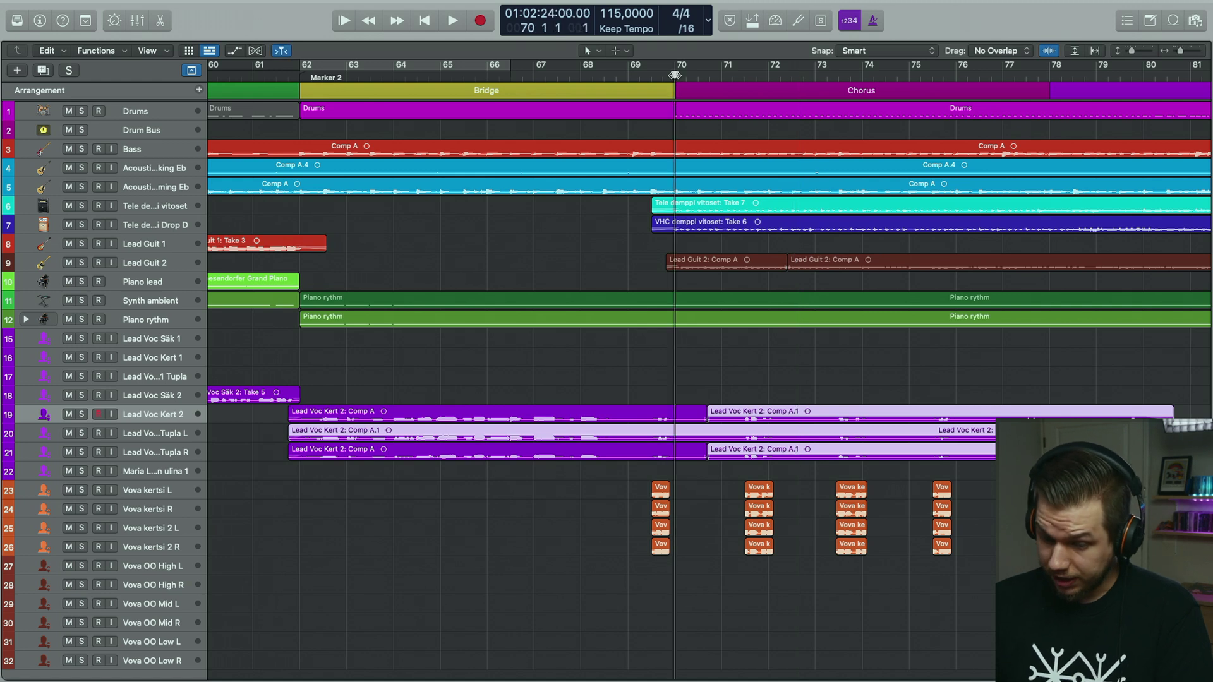
{"action": "key", "text": "space"}
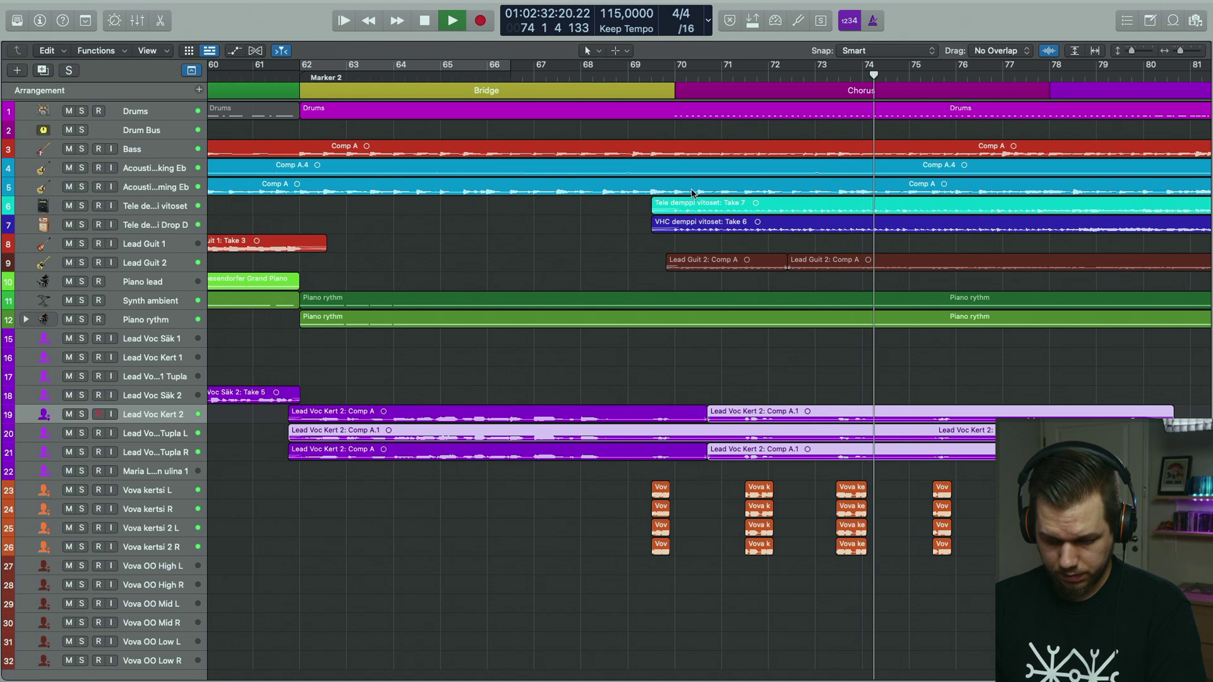
{"action": "key", "text": "space"}
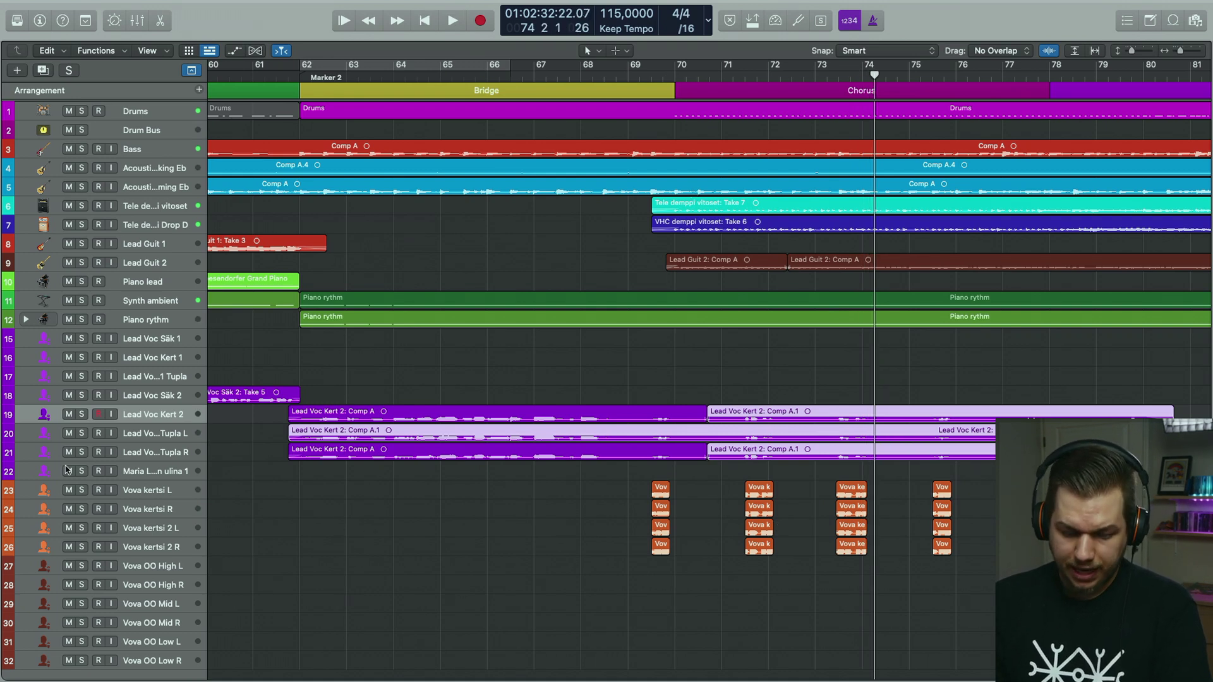
- Solo the lead vocal tracks 19–22 and the four Vova kertsi tracks, and play them from the end of the bridge into bar 74
{"action": "left_click_drag", "start_coordinate": [82, 416], "coordinate": [84, 544]}
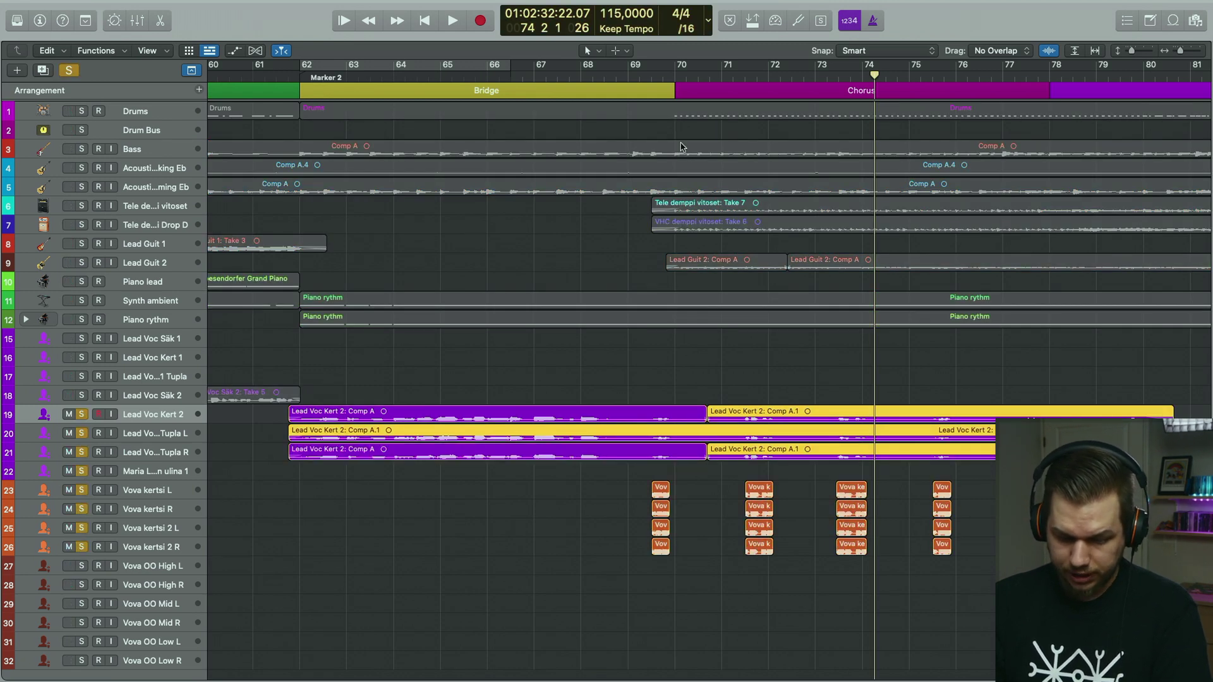
{"action": "left_click", "coordinate": [617, 71]}
{"action": "key", "text": "space"}
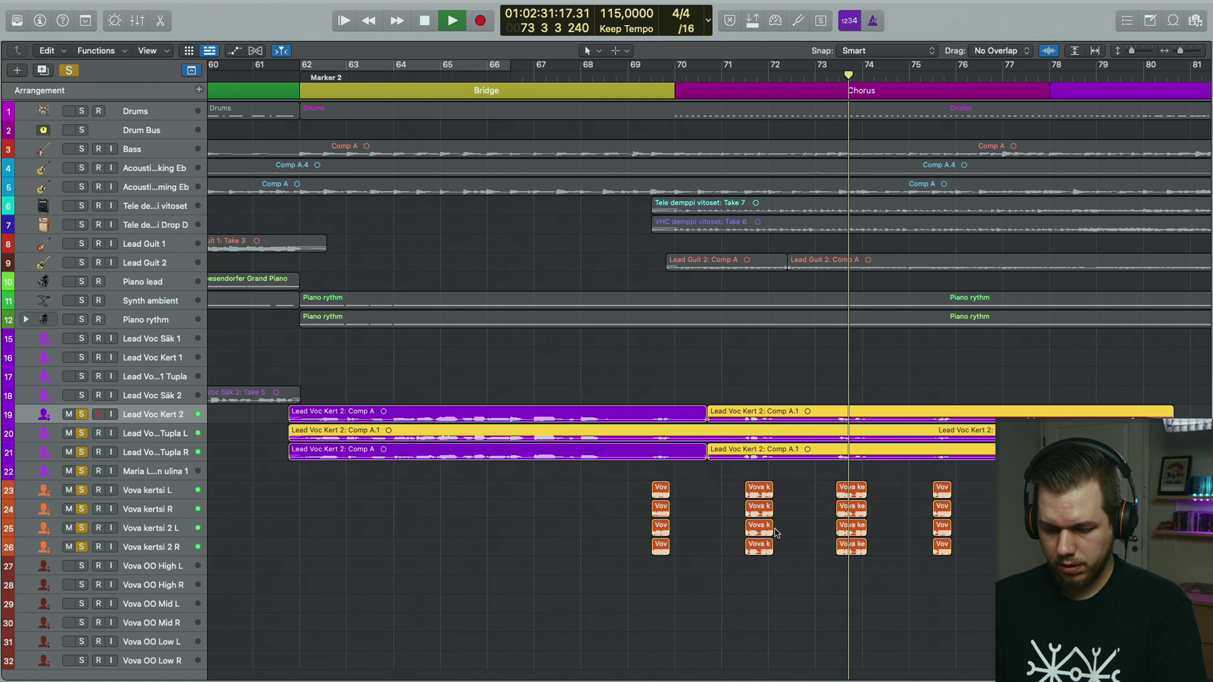
{"action": "key", "text": "space"}
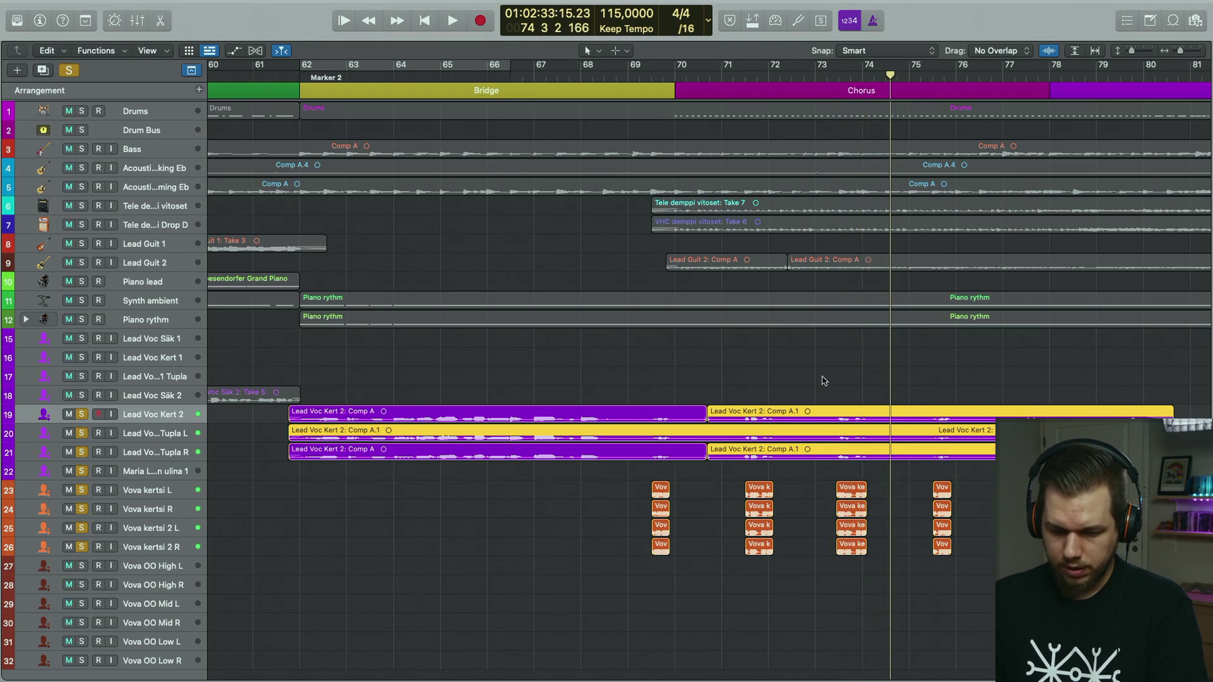
- Solo only the Drums track and audition the snare, toms and ride cymbal in the EZdrummer 2 kit view, closing the plug-in when done
{"action": "left_click", "coordinate": [82, 113]}
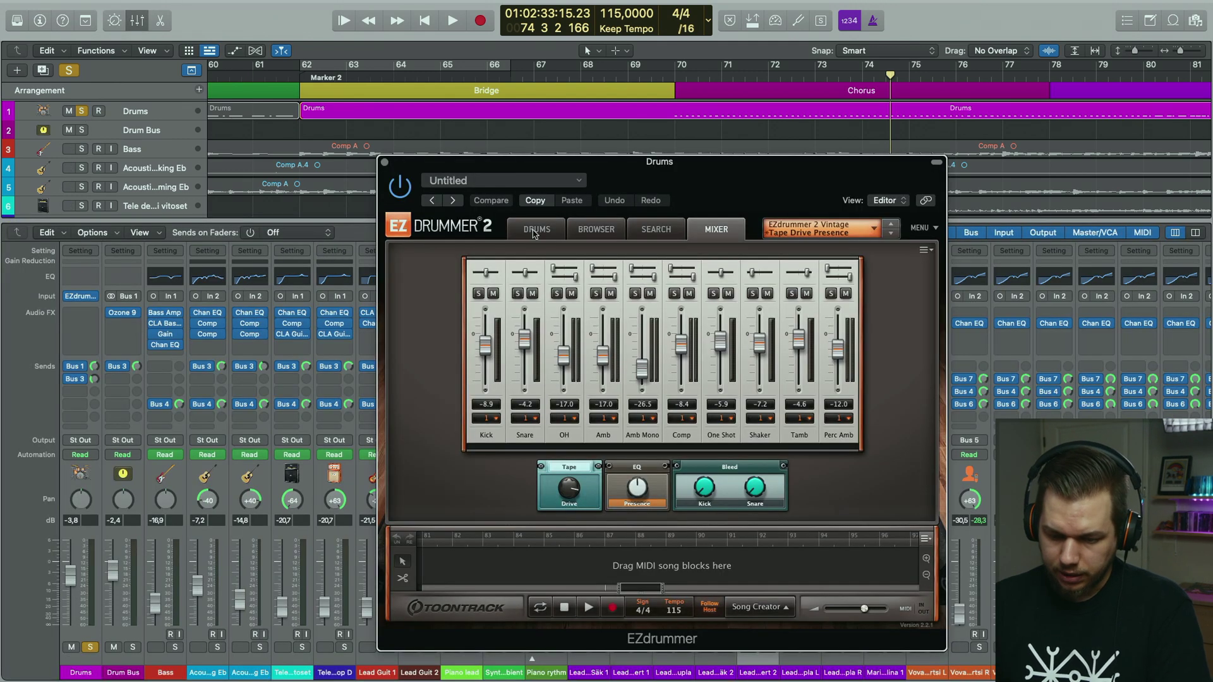
{"action": "left_click", "coordinate": [535, 230]}
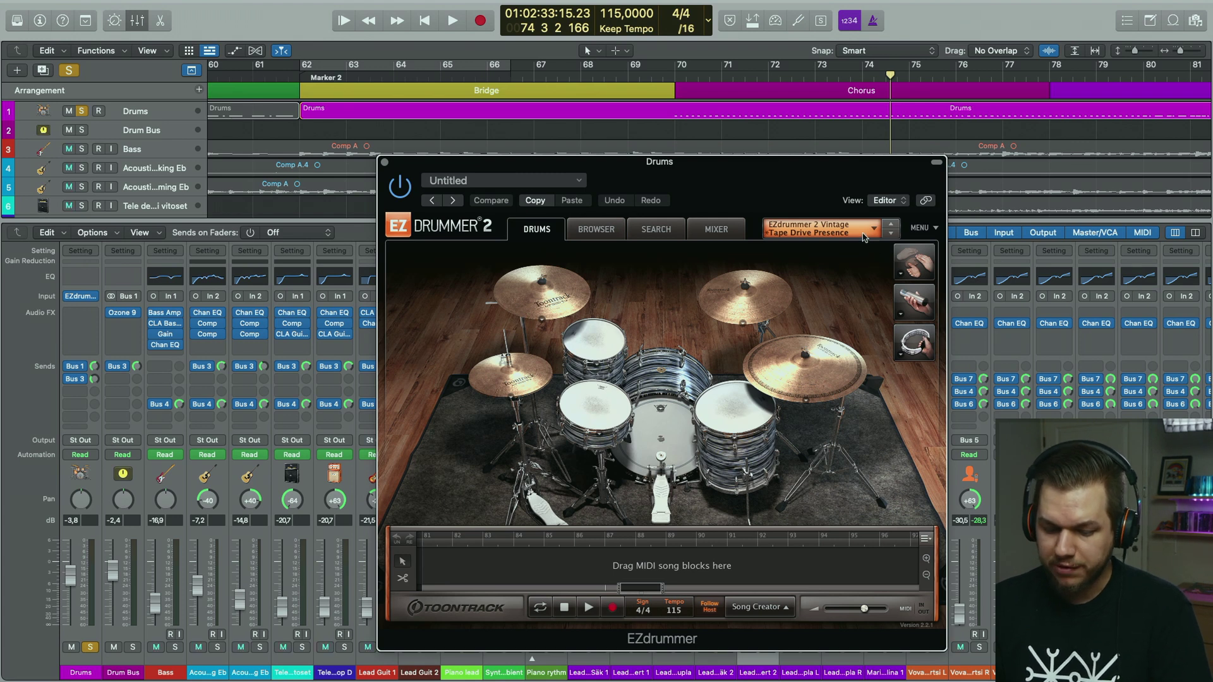
{"action": "left_click", "coordinate": [604, 419]}
{"action": "left_click", "coordinate": [599, 351]}
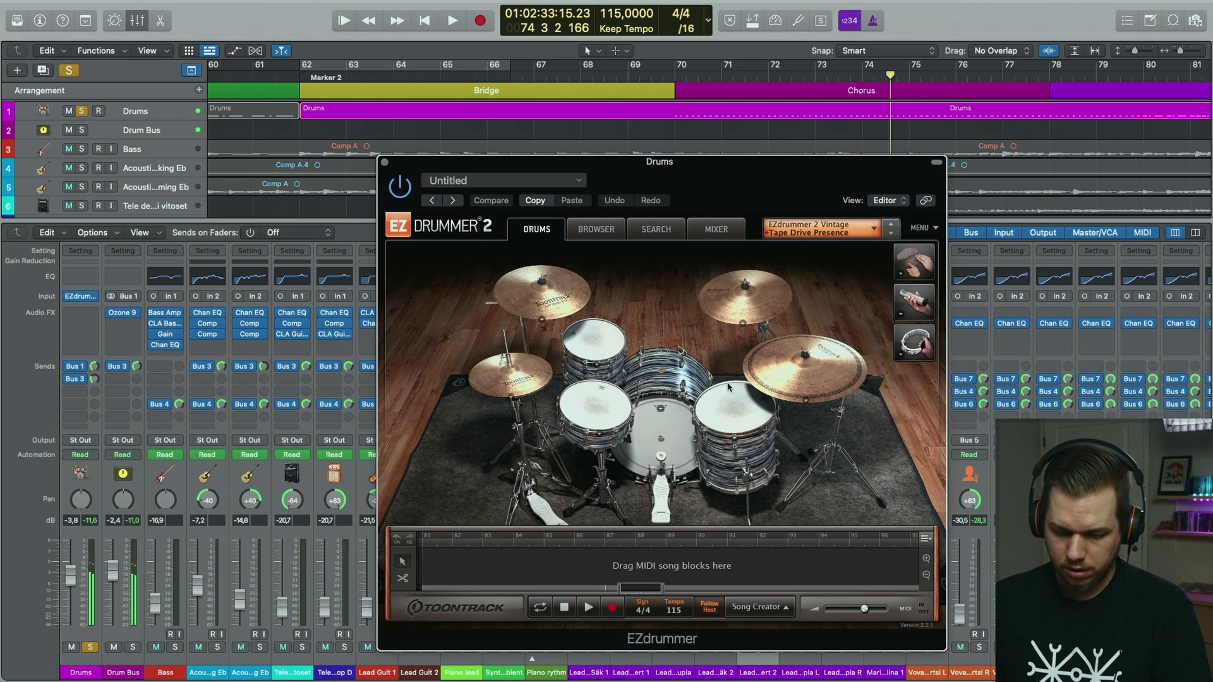
{"action": "left_click", "coordinate": [745, 415]}
{"action": "left_click", "coordinate": [803, 366]}
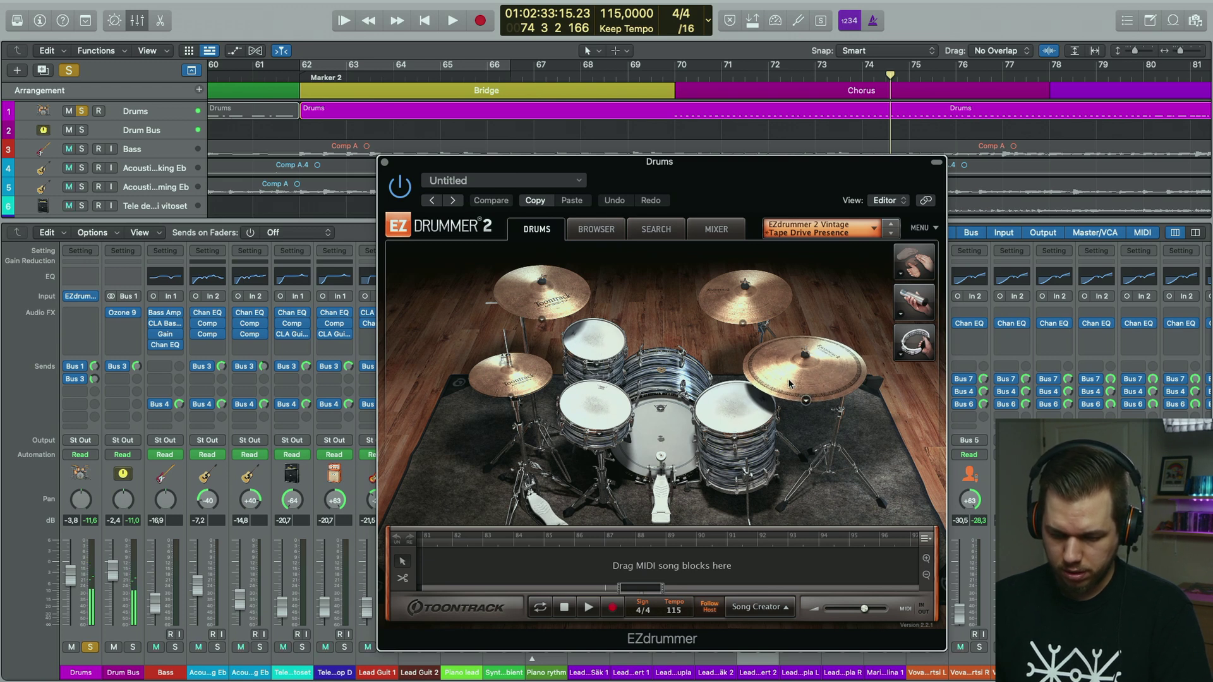
{"action": "left_click", "coordinate": [385, 164]}
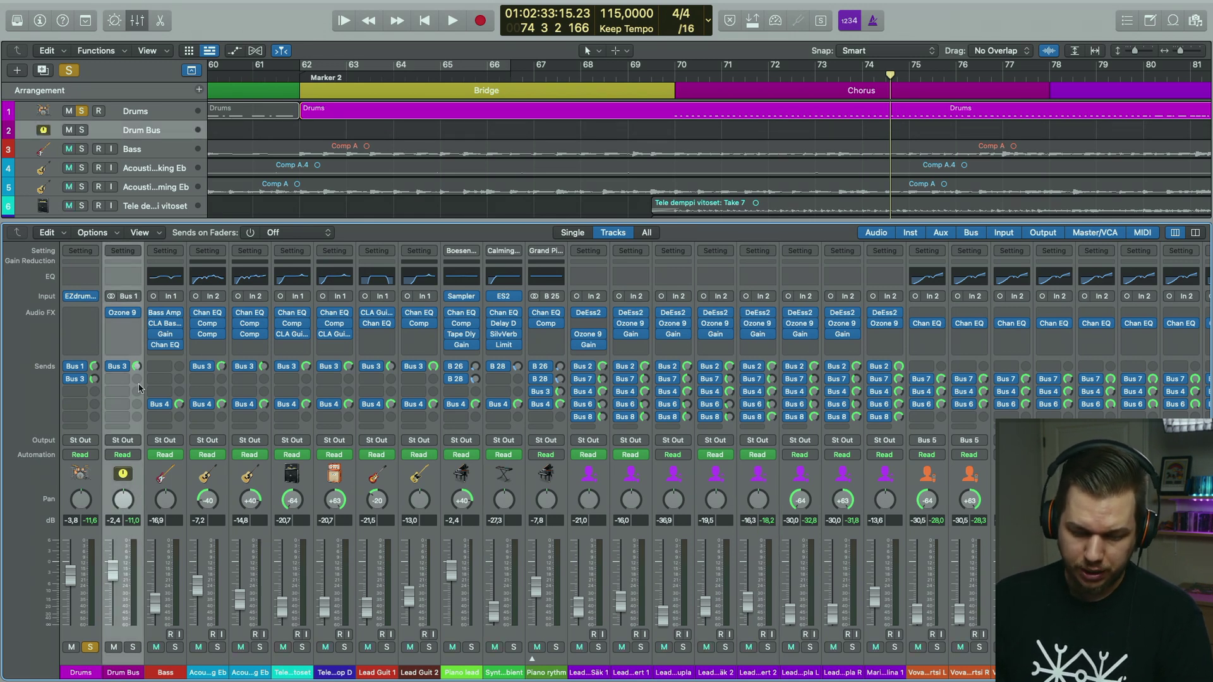
- Examine the Ozone 9 settings on the Drum Bus, then close the plug-in and hide the mixer
{"action": "left_click", "coordinate": [124, 316]}
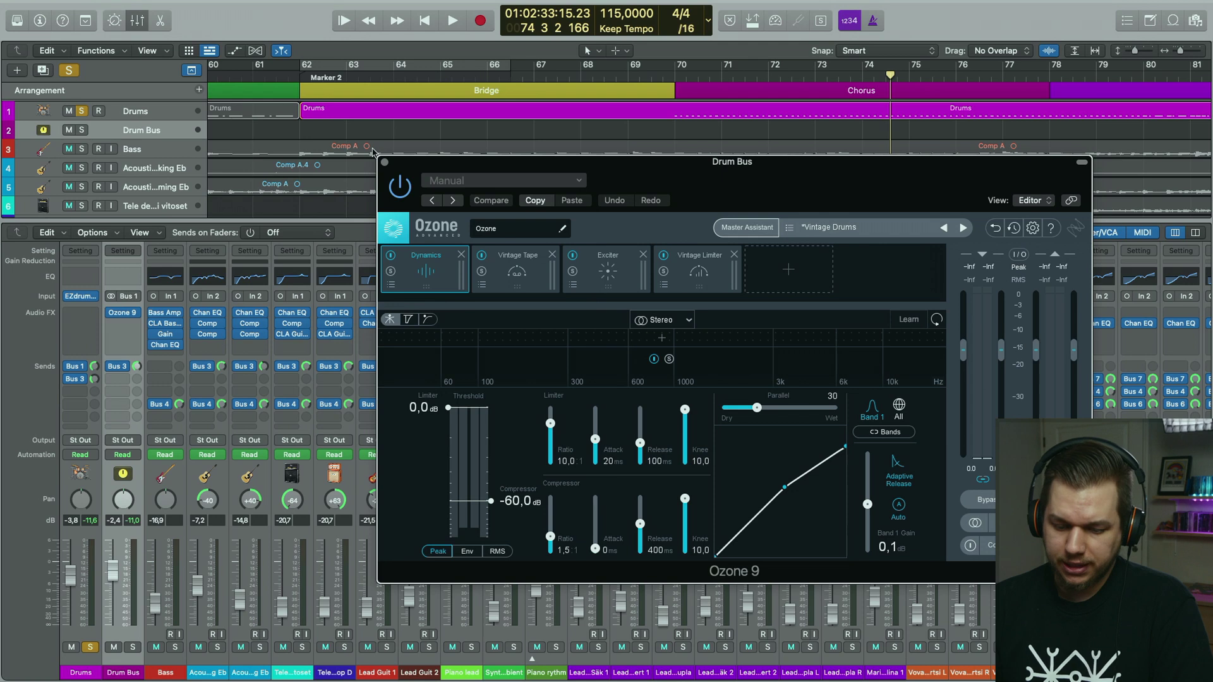
{"action": "left_click", "coordinate": [385, 163]}
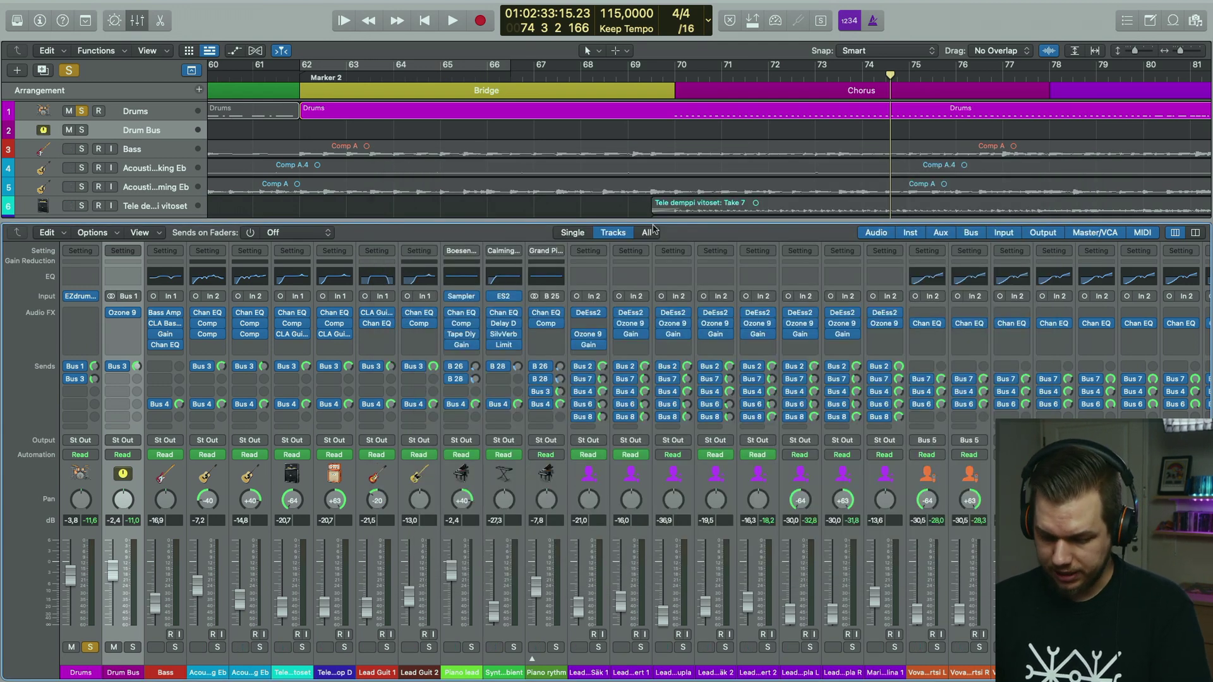
{"action": "key", "text": "x"}
- Play the soloed drums through the chorus to bar 79 and examine the Drums region's notes around bars 74–81 in the Piano Roll
{"action": "key", "text": "space"}
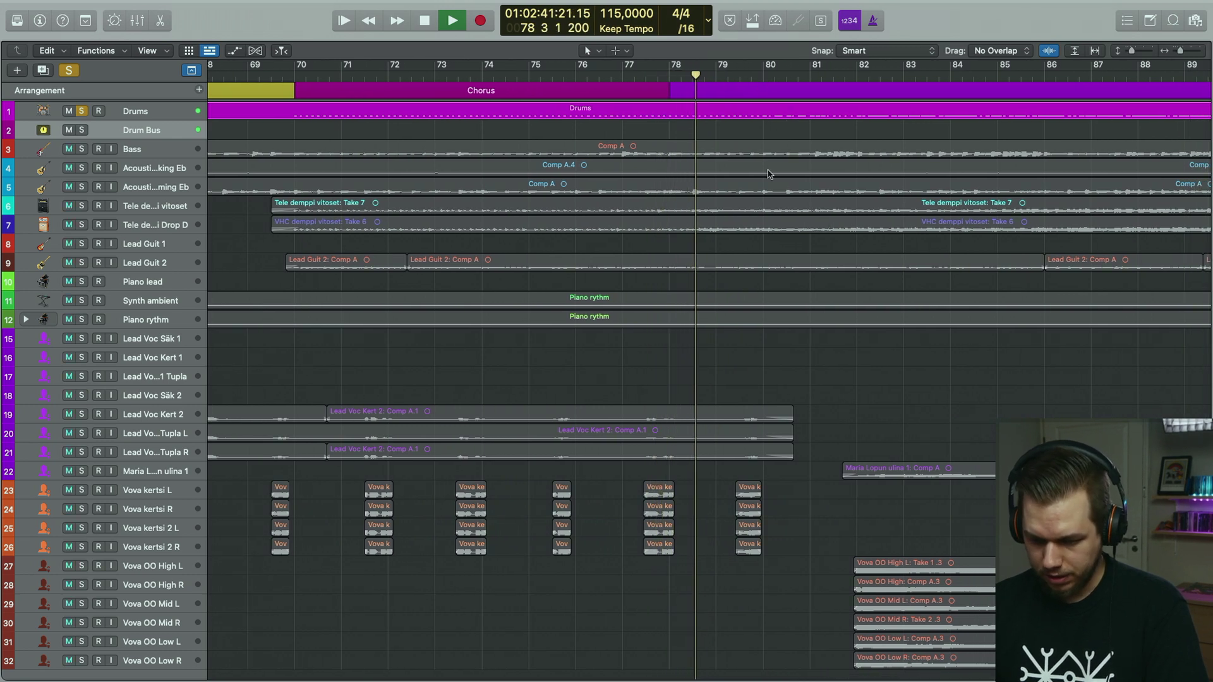
{"action": "double_click", "coordinate": [709, 118]}
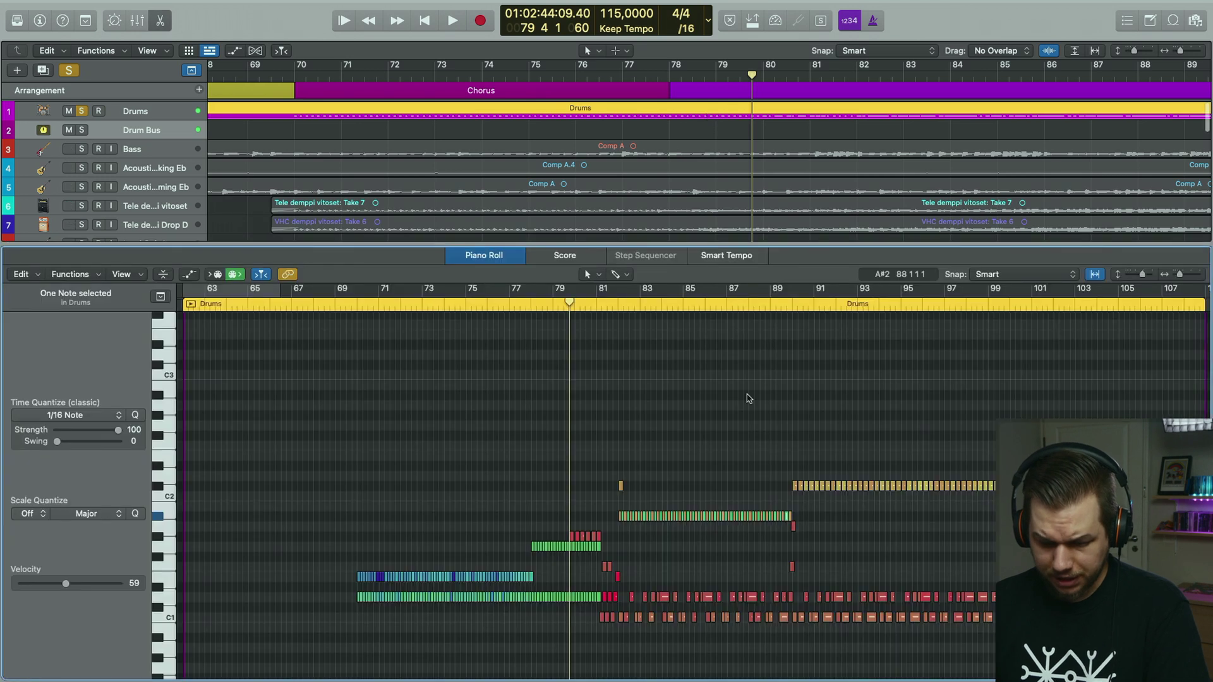
{"action": "scroll", "coordinate": [603, 489], "scroll_direction": "up", "scroll_amount": 10}
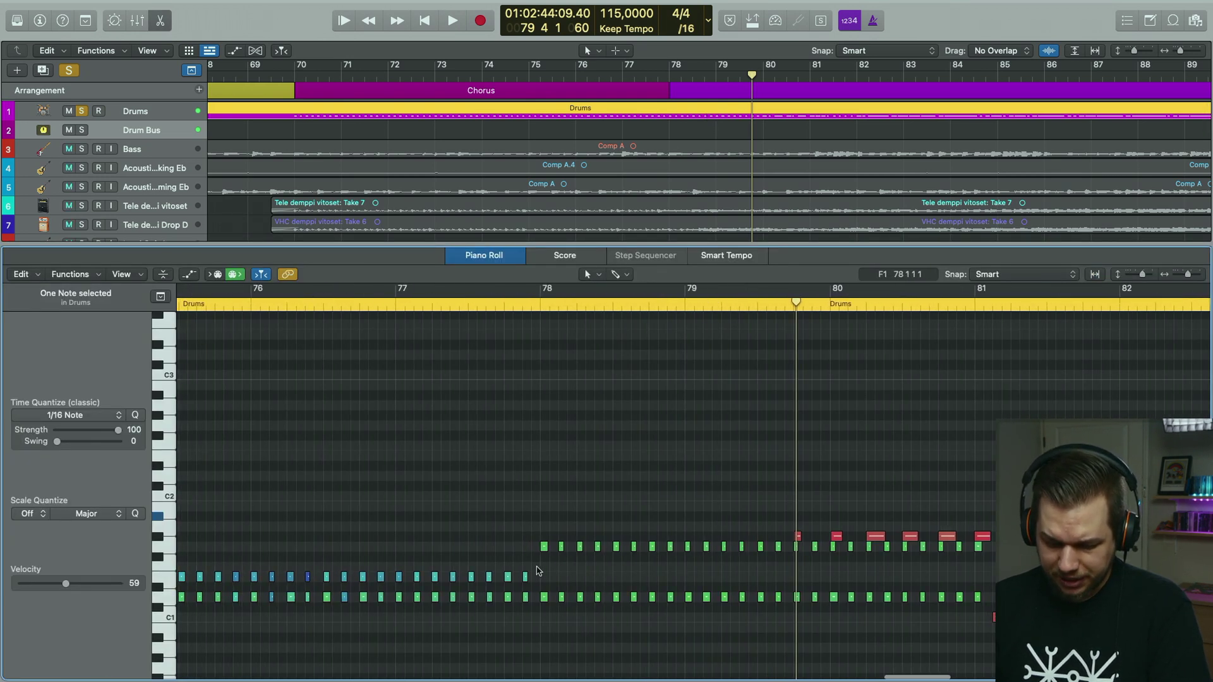
{"action": "scroll", "coordinate": [537, 571], "scroll_direction": "left", "scroll_amount": 5}
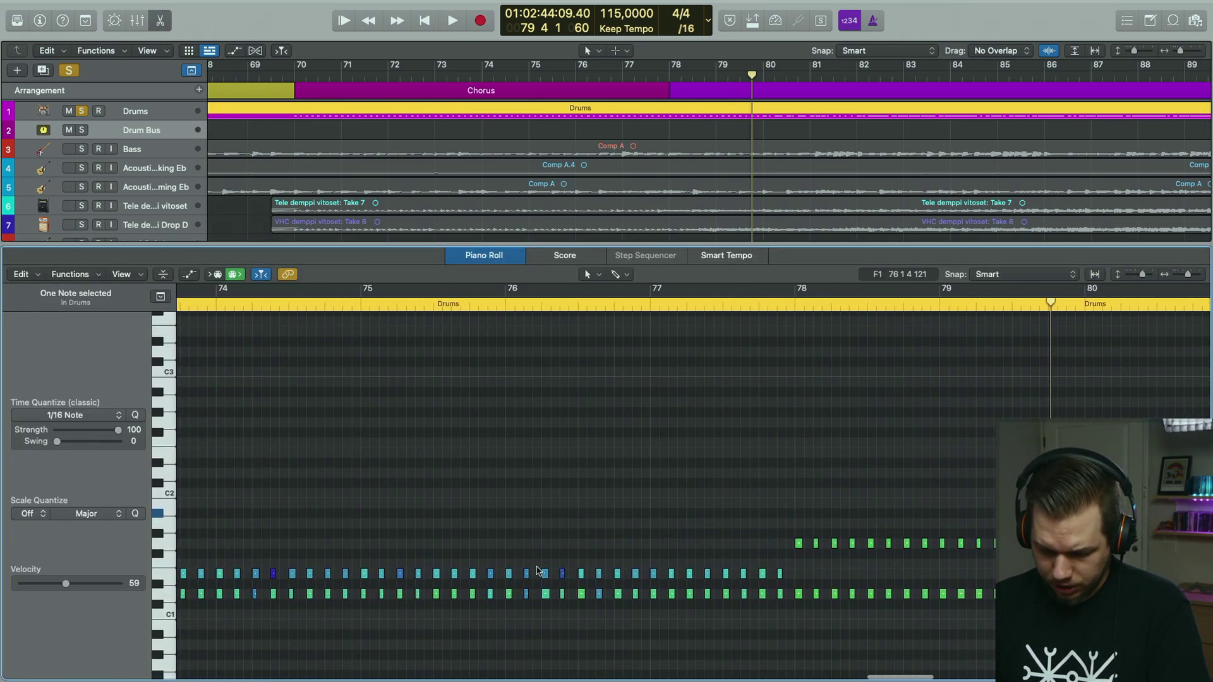
- Play the soloed Drums part from bar 79 to bar 86 over its Piano Roll notes, and clear the Drums solo in the mixer
{"action": "scroll", "coordinate": [537, 571], "scroll_direction": "right", "scroll_amount": 5}
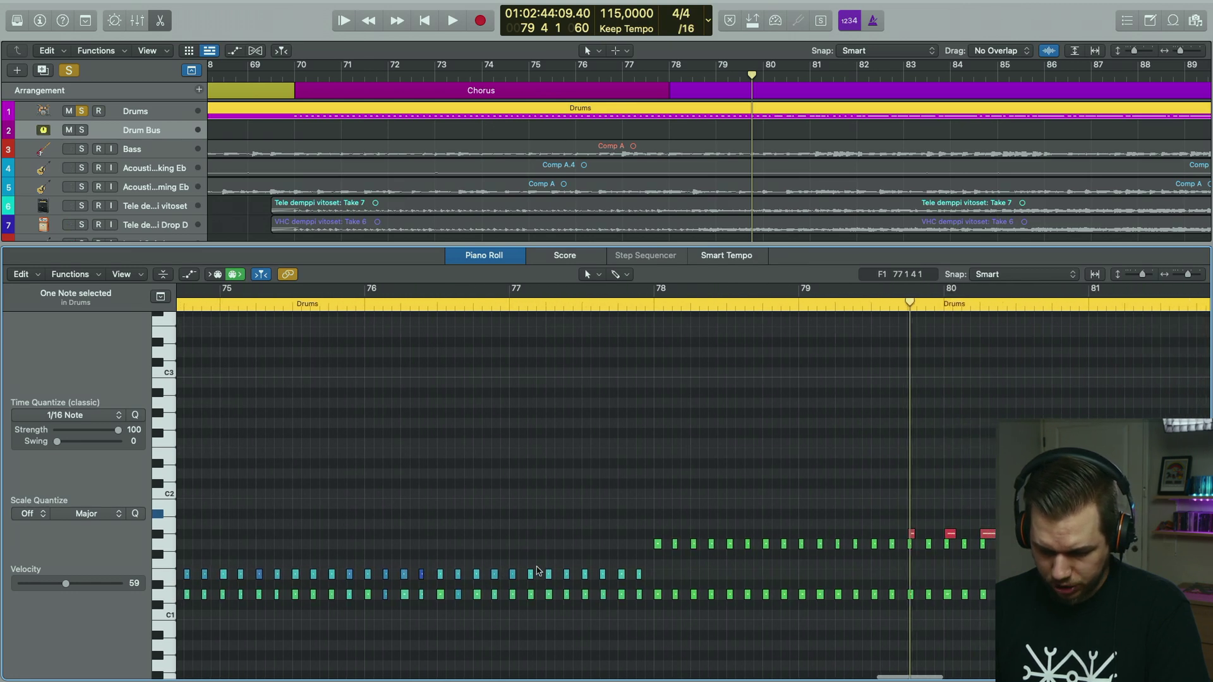
{"action": "key", "text": "space"}
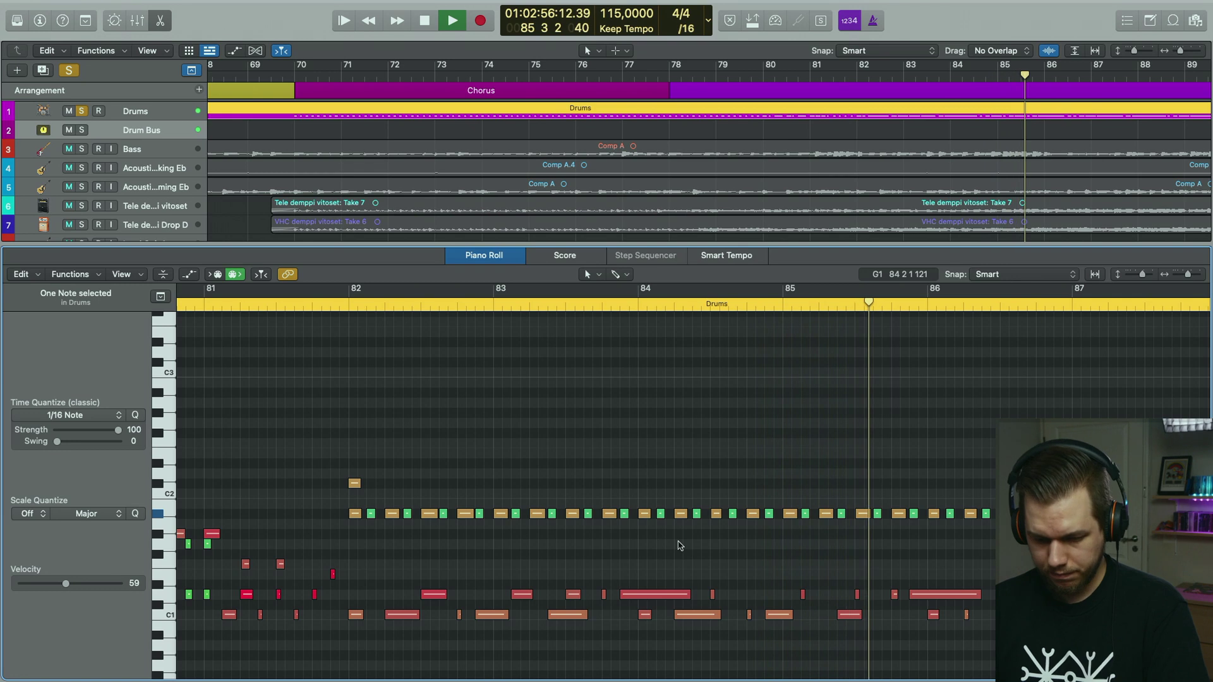
{"action": "key", "text": "x"}
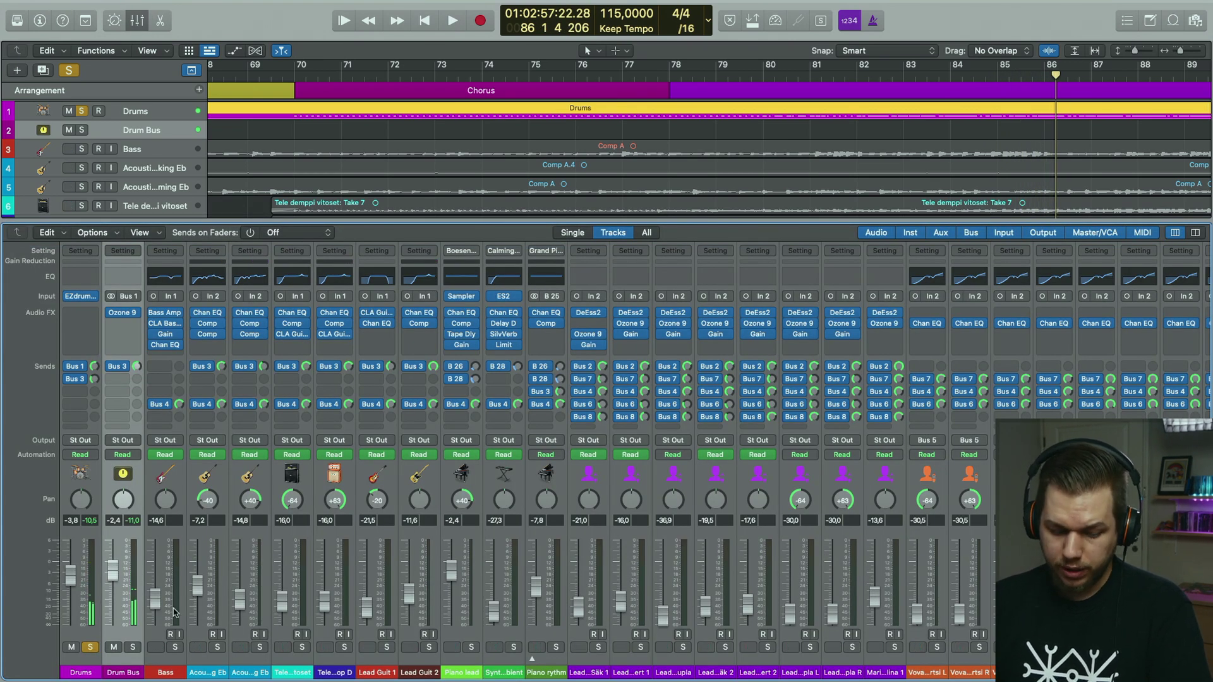
{"action": "left_click", "coordinate": [91, 649]}
{"action": "key", "text": "x"}
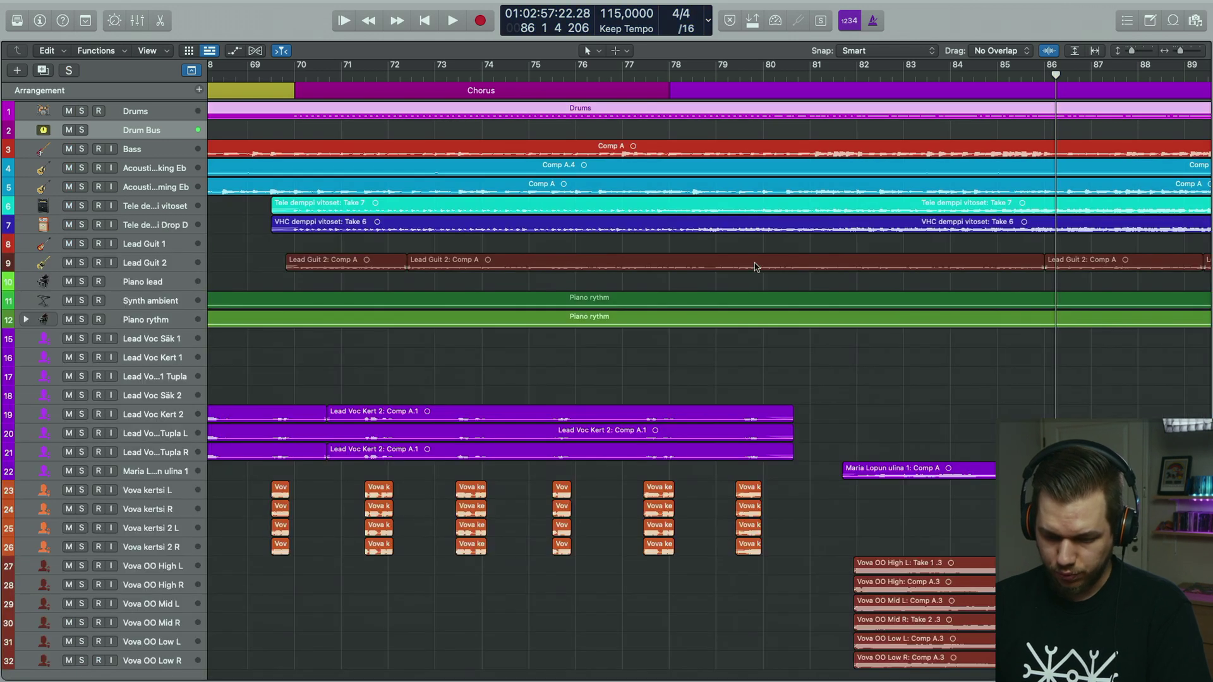
- Play the full mix from bar 77 to bar 85, following the end of the chorus into the outro
{"action": "scroll", "coordinate": [755, 266], "scroll_direction": "left", "scroll_amount": 5}
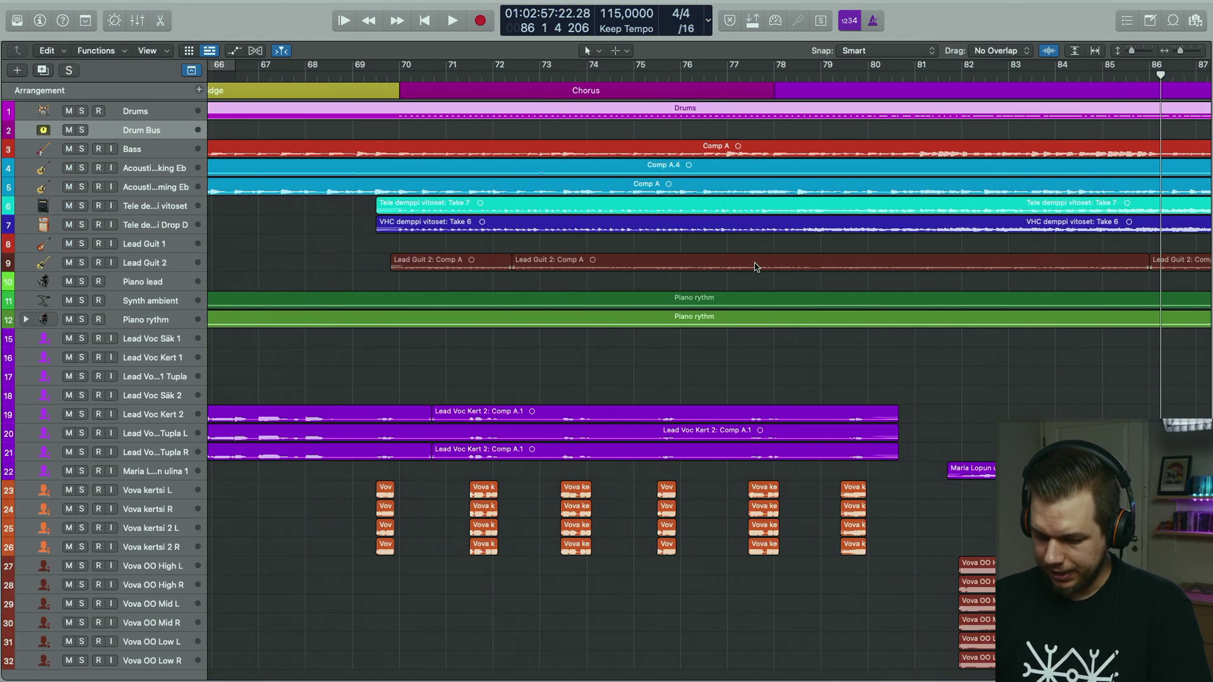
{"action": "scroll", "coordinate": [756, 266], "scroll_direction": "right", "scroll_amount": 5}
{"action": "scroll", "coordinate": [749, 266], "scroll_direction": "down", "scroll_amount": 1}
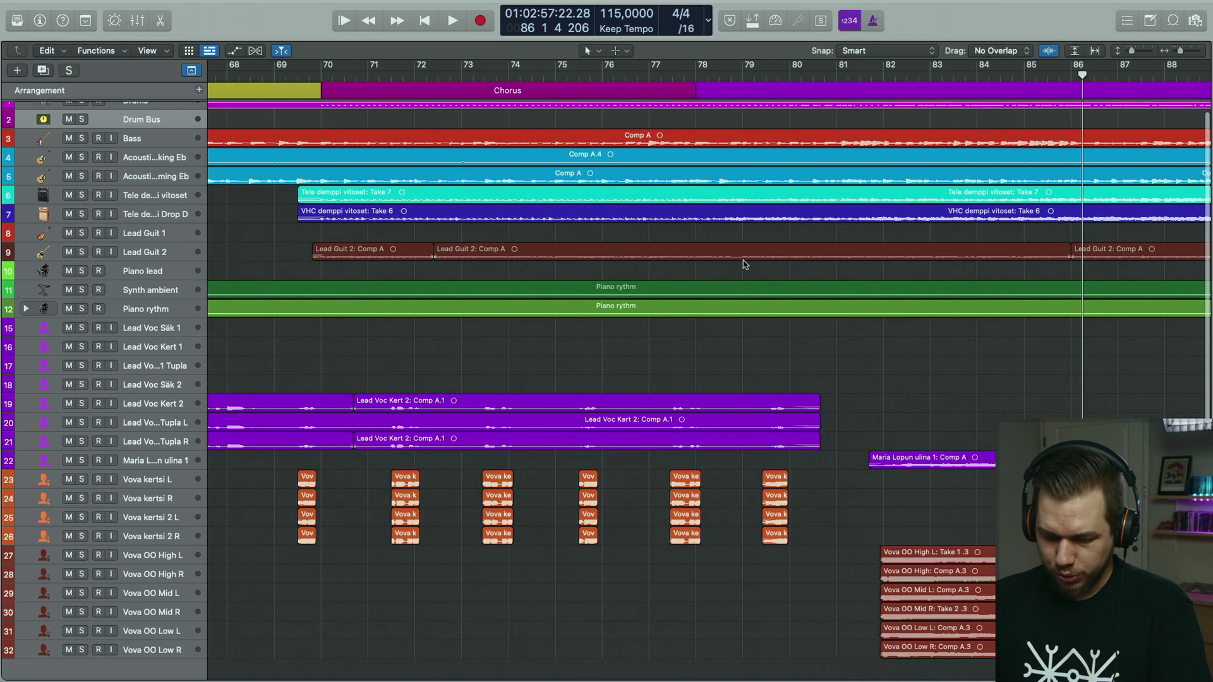
{"action": "left_click", "coordinate": [649, 69]}
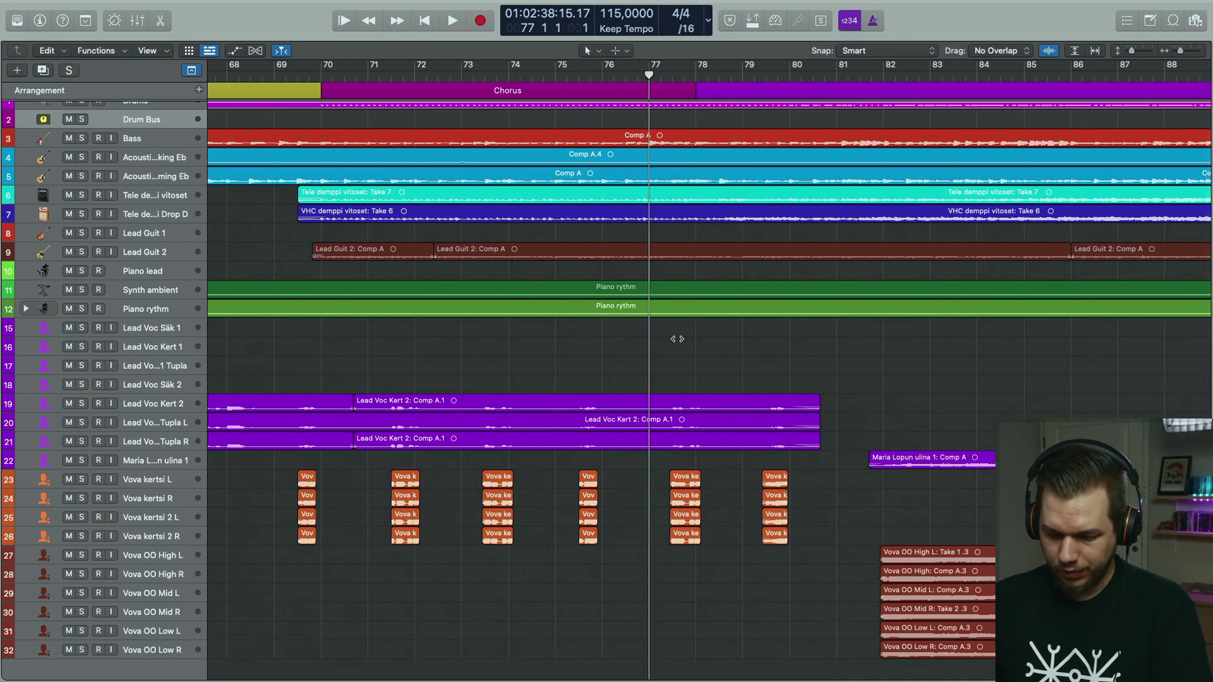
{"action": "key", "text": "space"}
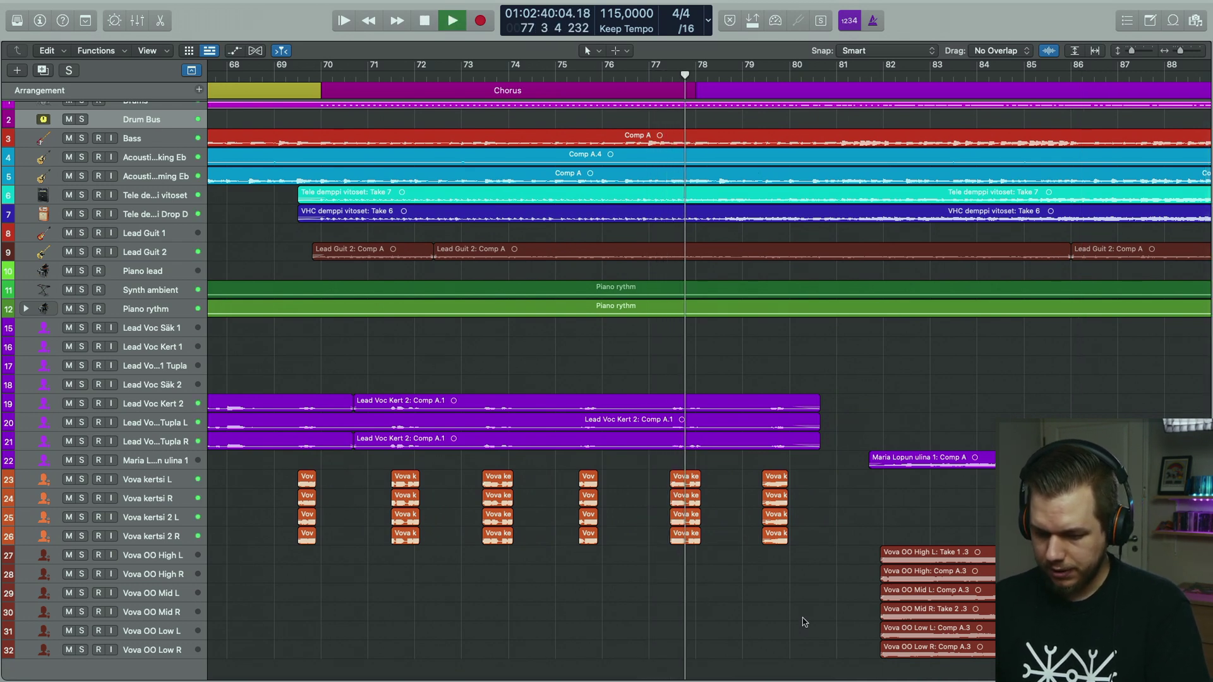
{"action": "scroll", "coordinate": [805, 621], "scroll_direction": "up", "scroll_amount": 1}
{"action": "scroll", "coordinate": [805, 619], "scroll_direction": "right", "scroll_amount": 2}
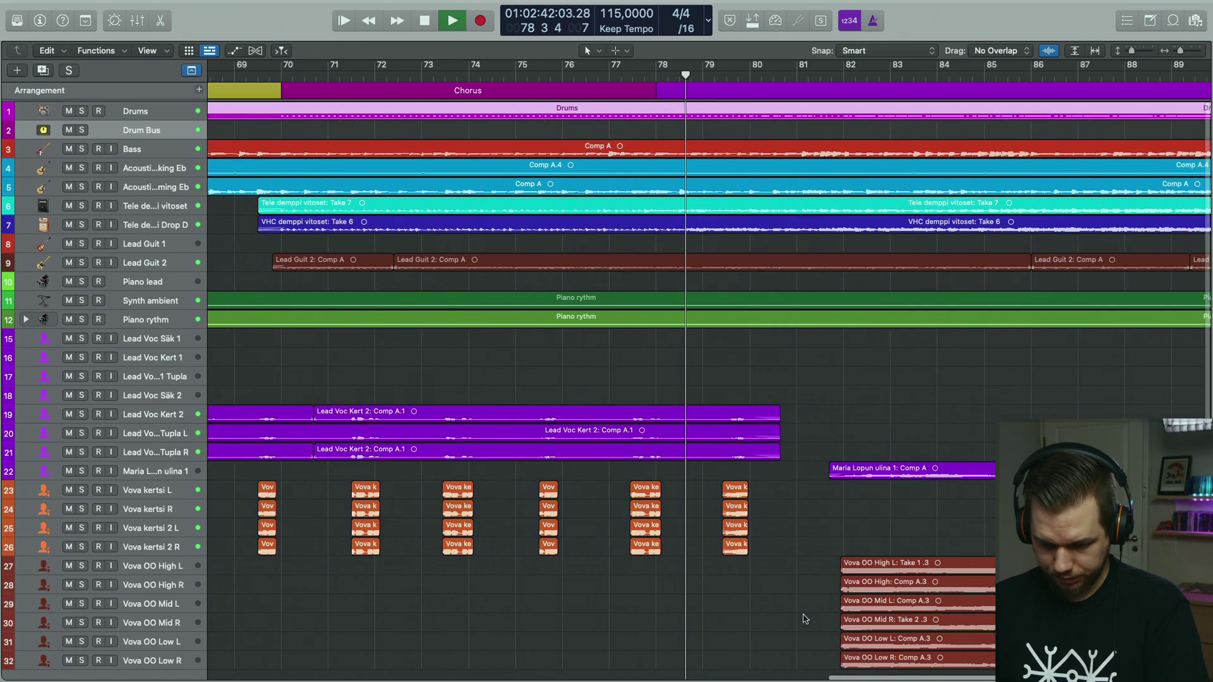
{"action": "scroll", "coordinate": [805, 619], "scroll_direction": "right", "scroll_amount": 2}
{"action": "scroll", "coordinate": [831, 468], "scroll_direction": "down", "scroll_amount": 1}
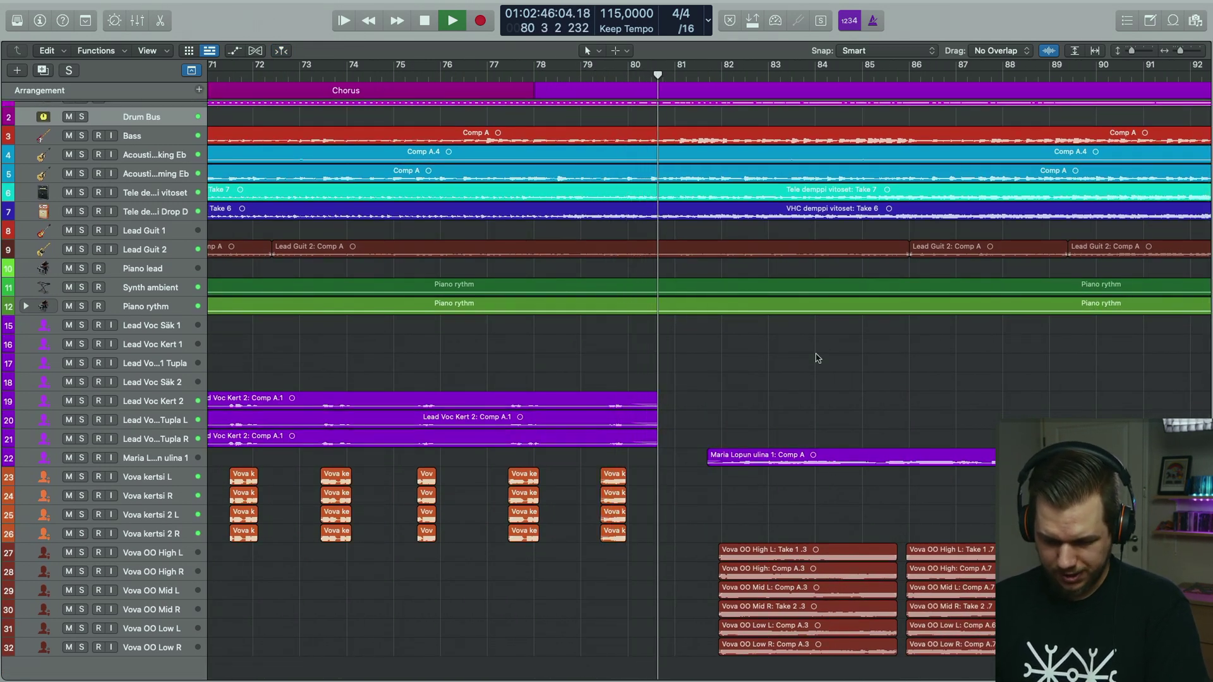
{"action": "scroll", "coordinate": [816, 359], "scroll_direction": "up", "scroll_amount": 1}
{"action": "scroll", "coordinate": [816, 358], "scroll_direction": "up", "scroll_amount": 1}
{"action": "scroll", "coordinate": [817, 358], "scroll_direction": "right", "scroll_amount": 4}
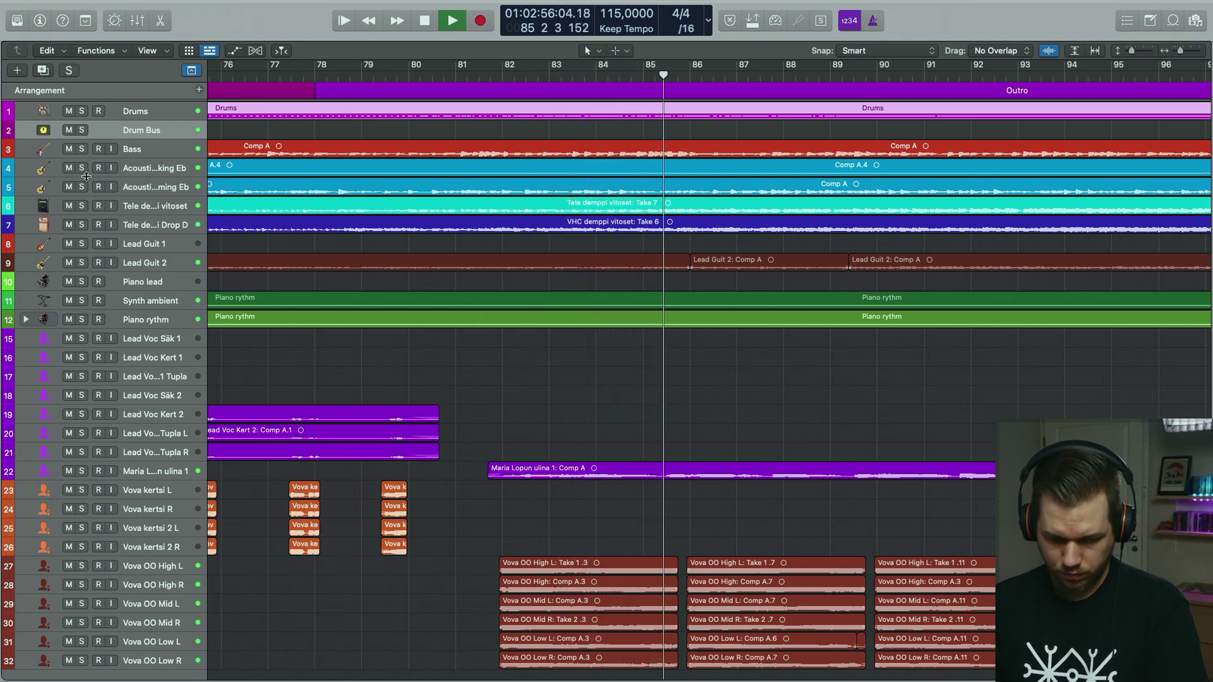
{"action": "key", "text": "space"}
- Solo the instrumental tracks 1–12 and play from about bar 79, narrowing the solo to Bass alone up to bar 87
{"action": "left_click_drag", "start_coordinate": [83, 111], "coordinate": [84, 320]}
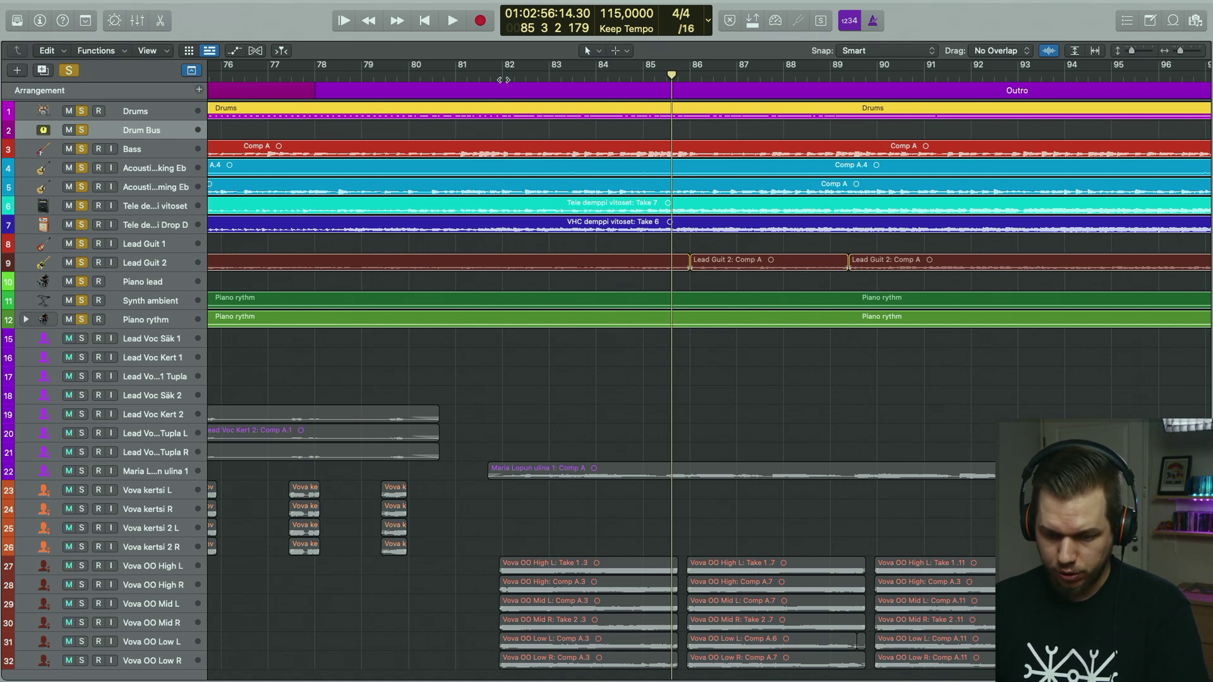
{"action": "double_click", "coordinate": [387, 78]}
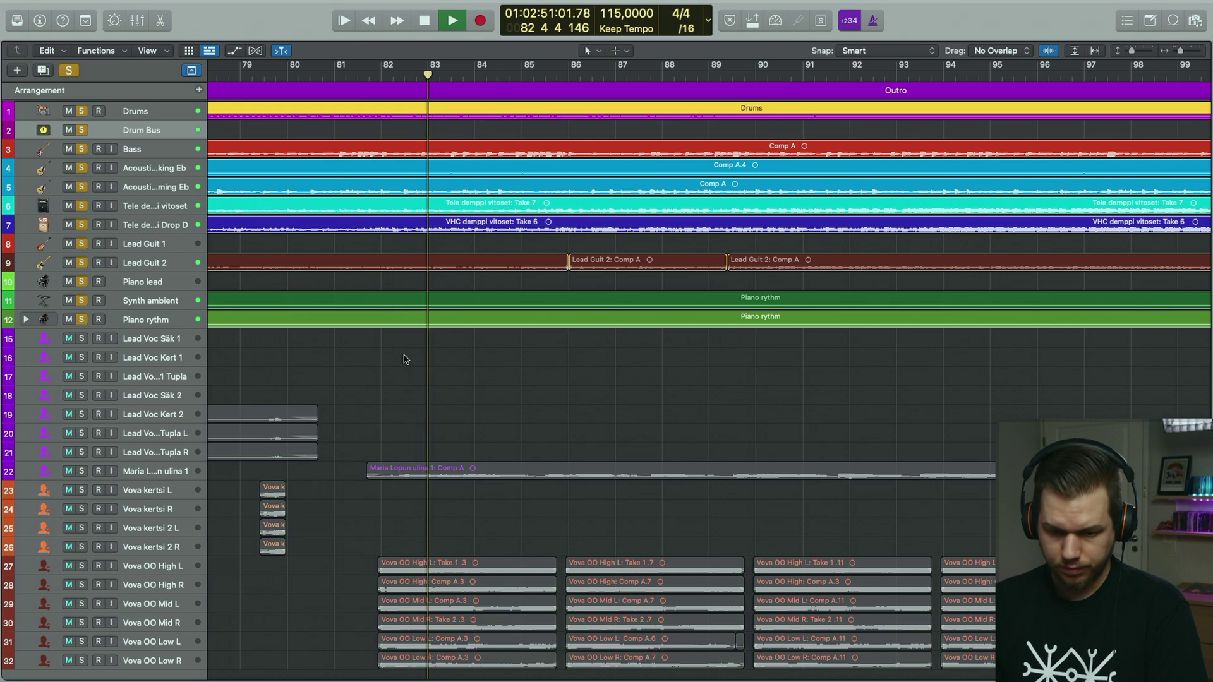
{"action": "left_click", "coordinate": [82, 149], "text": "alt"}
{"action": "left_click", "coordinate": [82, 149]}
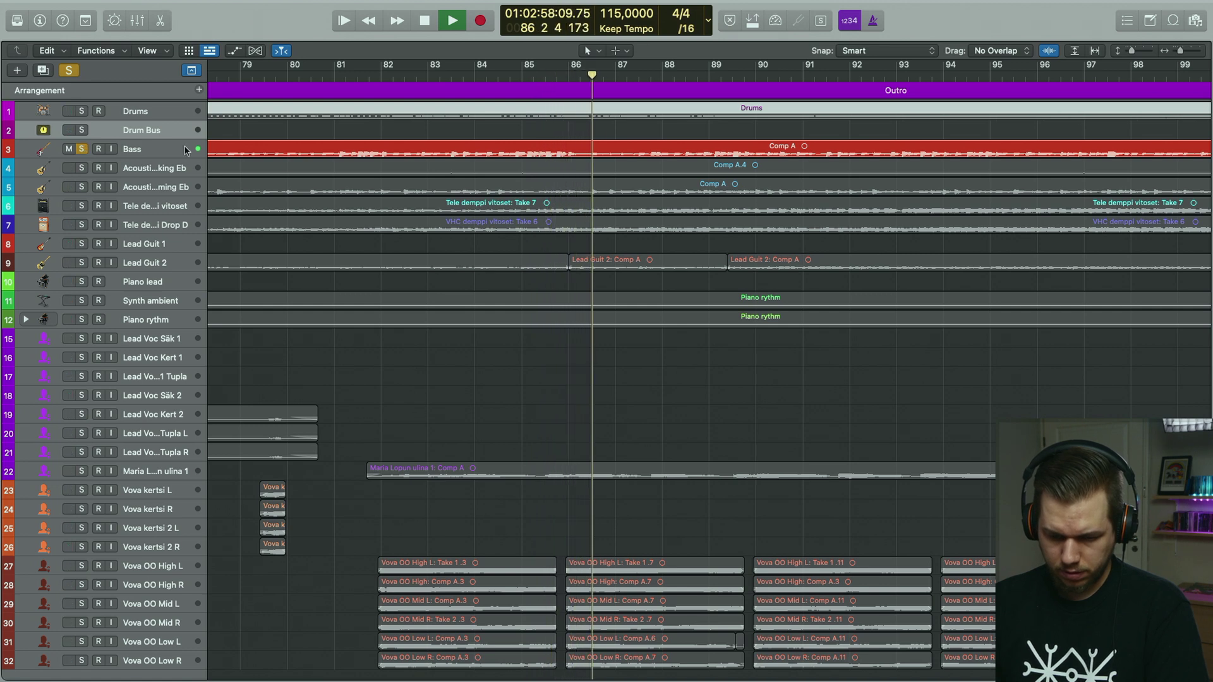
{"action": "key", "text": "space"}
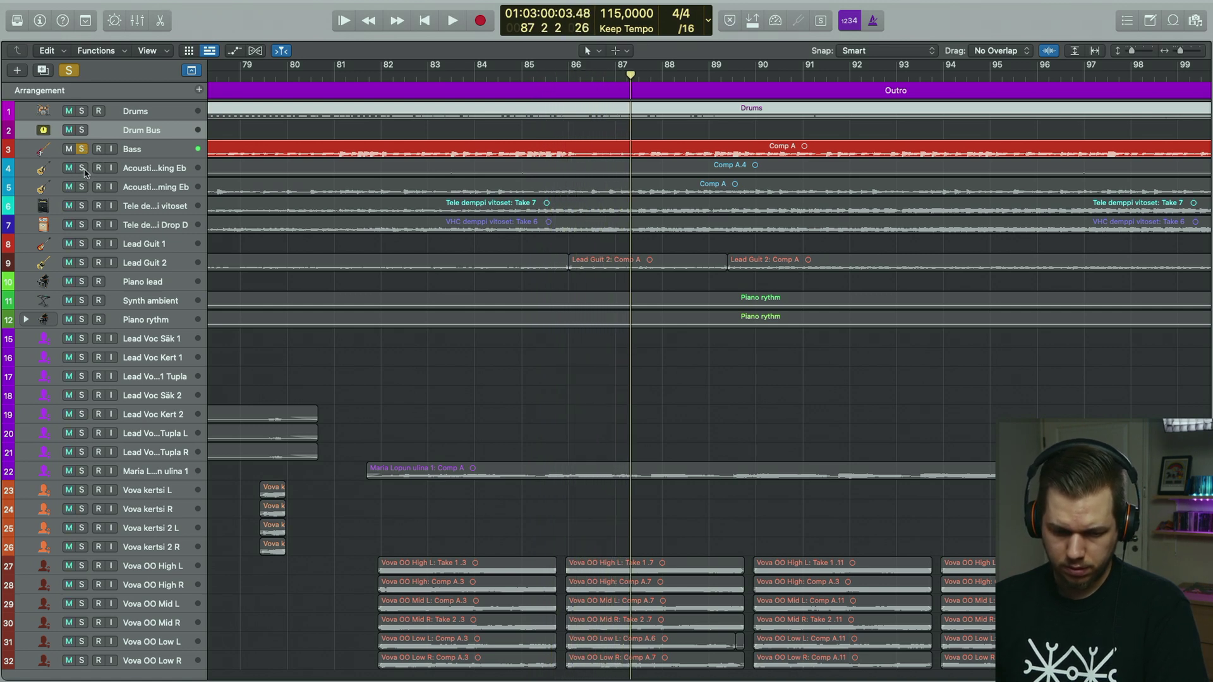
- Solo the two acoustic guitar tracks 4 and 5 one at a time and listen through bars 87–90
{"action": "left_click", "coordinate": [82, 168]}
{"action": "key", "text": "space"}
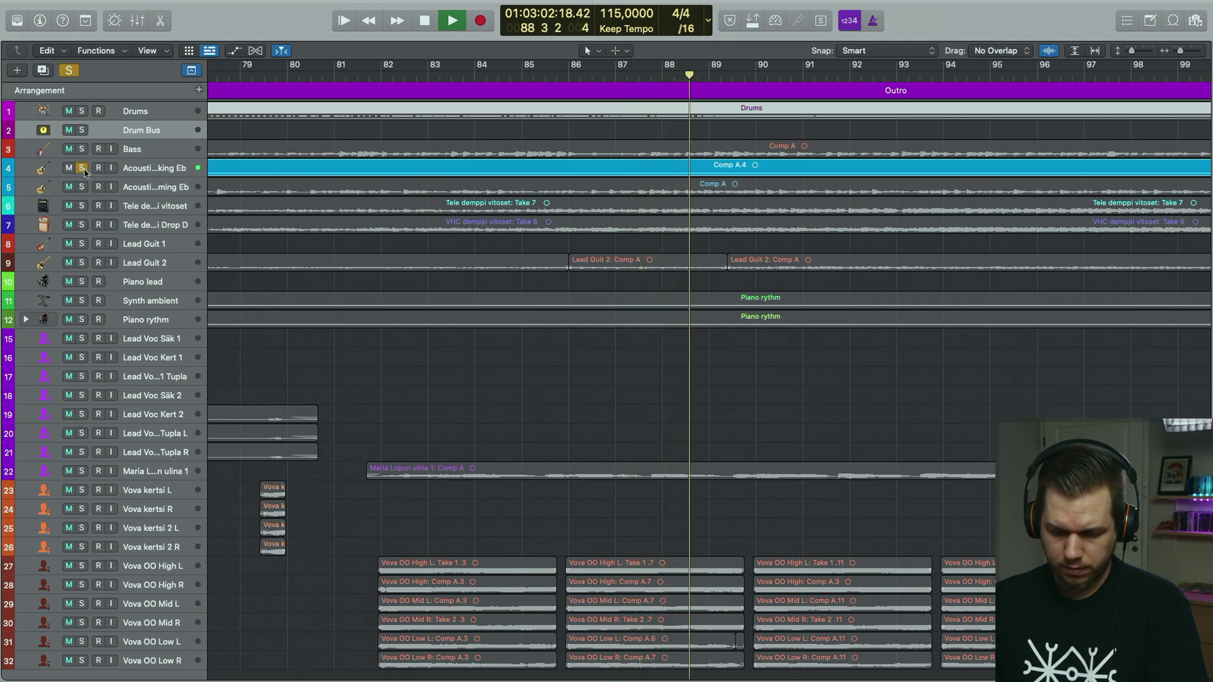
{"action": "key", "text": "space"}
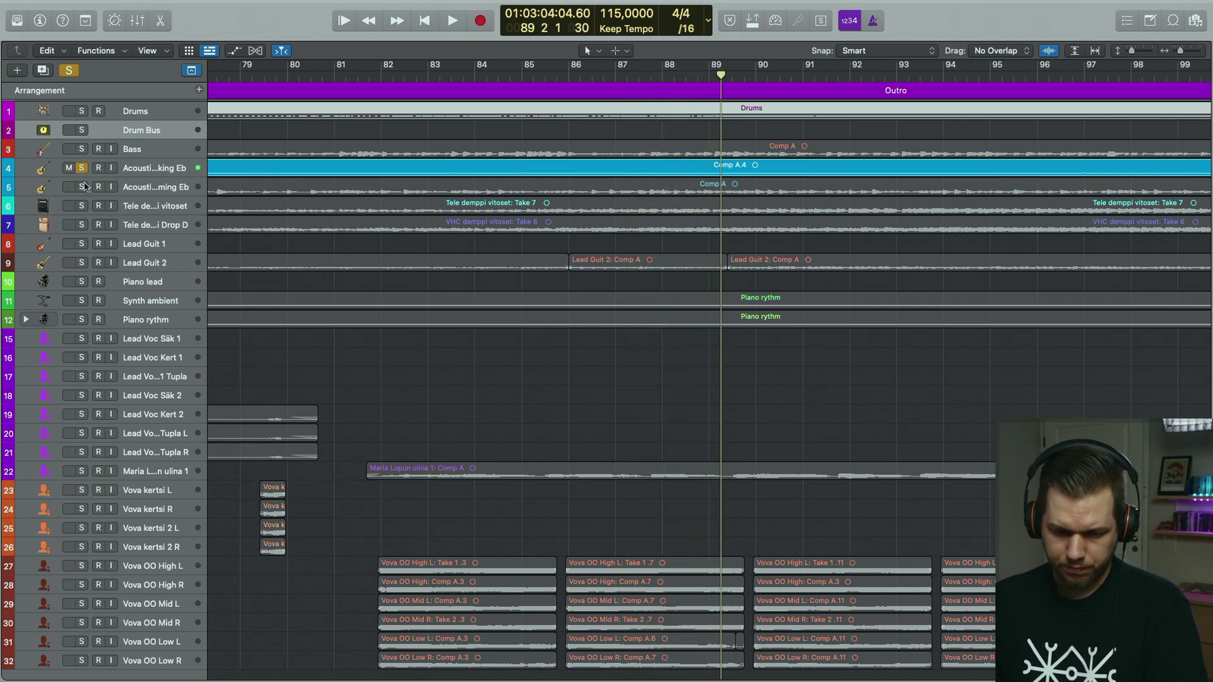
{"action": "left_click", "coordinate": [83, 187]}
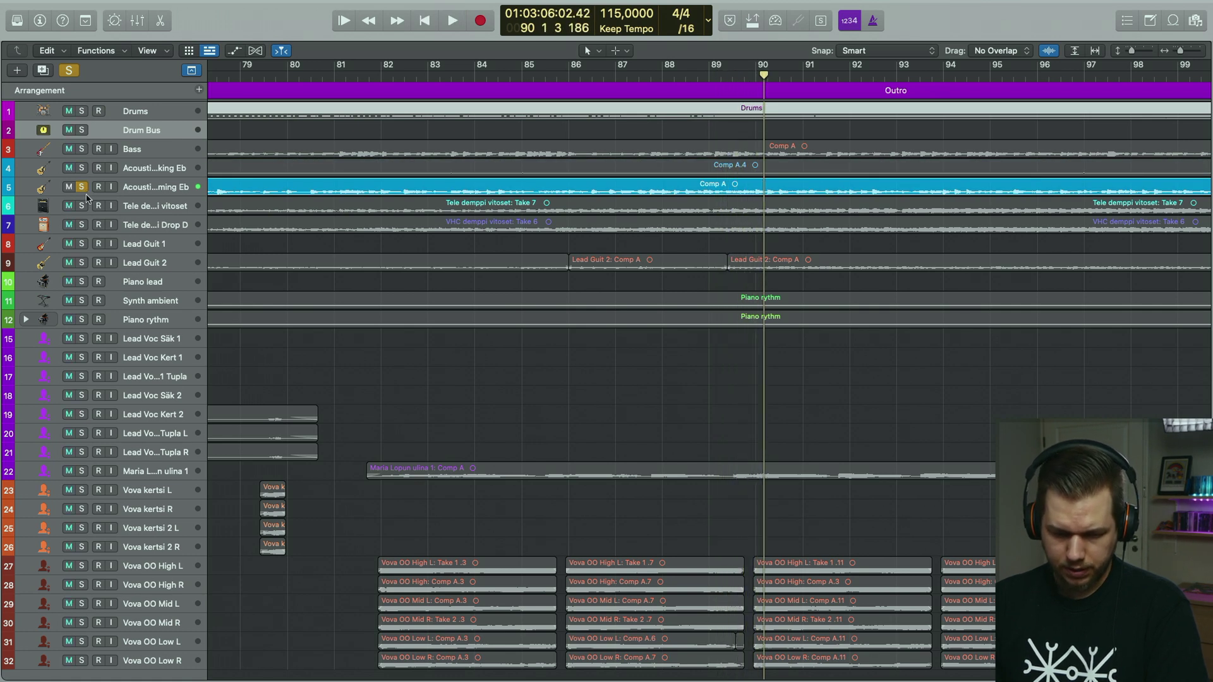
- Solo the two Tele guitar tracks 6 and 7, add Lead Guit 2 to the solo, and play bars 90–94
{"action": "left_click", "coordinate": [82, 206]}
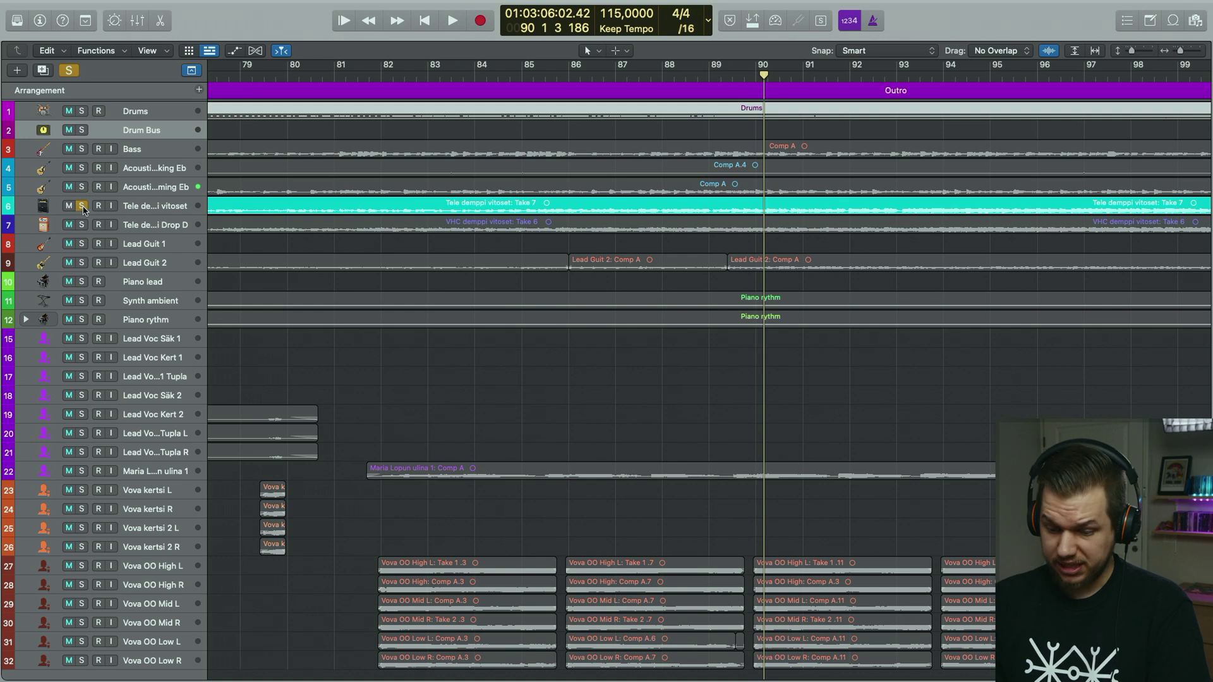
{"action": "key", "text": "space"}
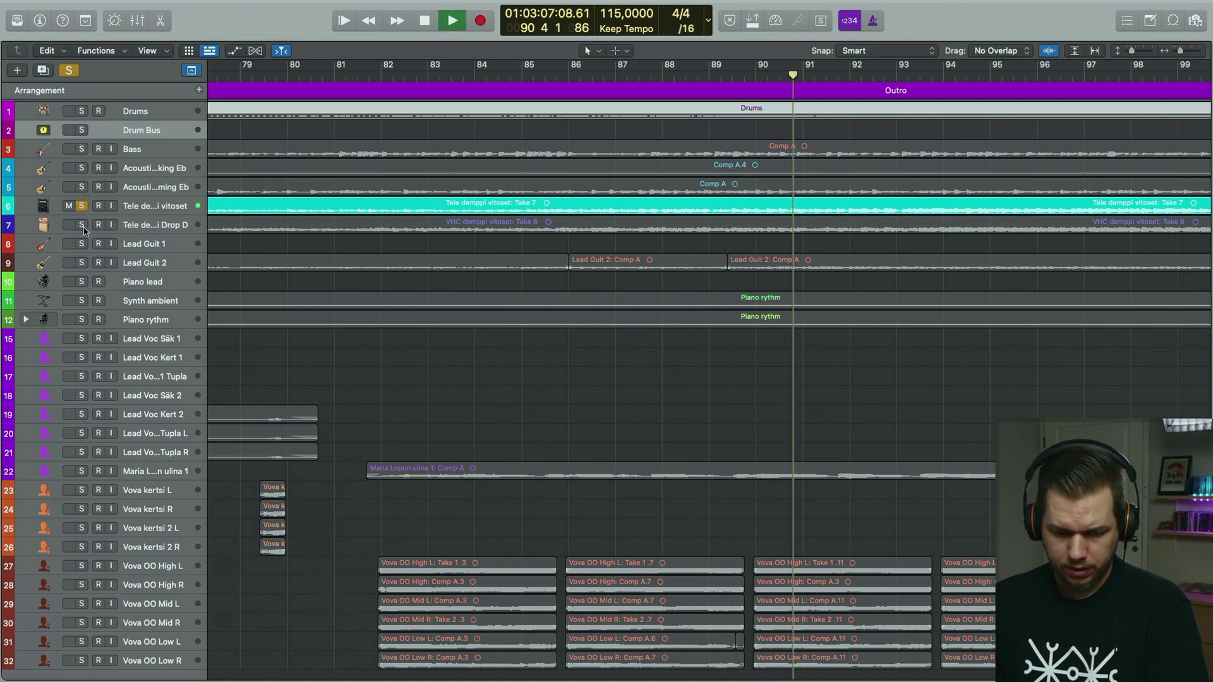
{"action": "left_click", "coordinate": [83, 226]}
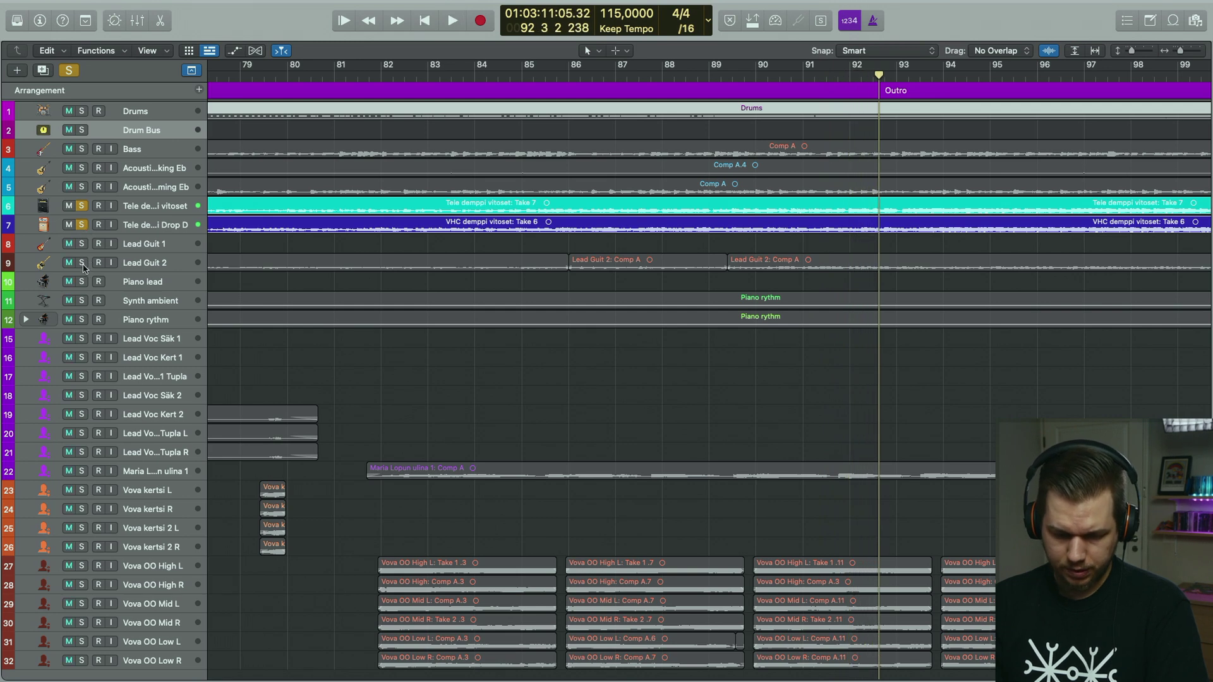
{"action": "left_click", "coordinate": [82, 262]}
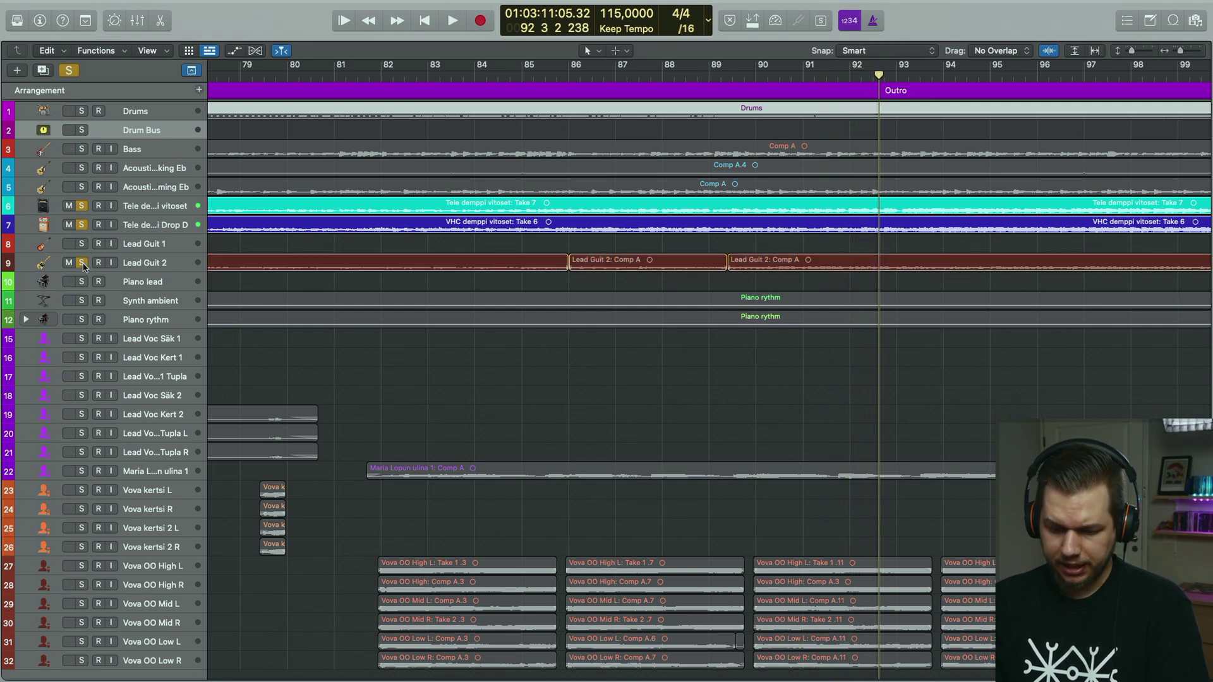
{"action": "key", "text": "space"}
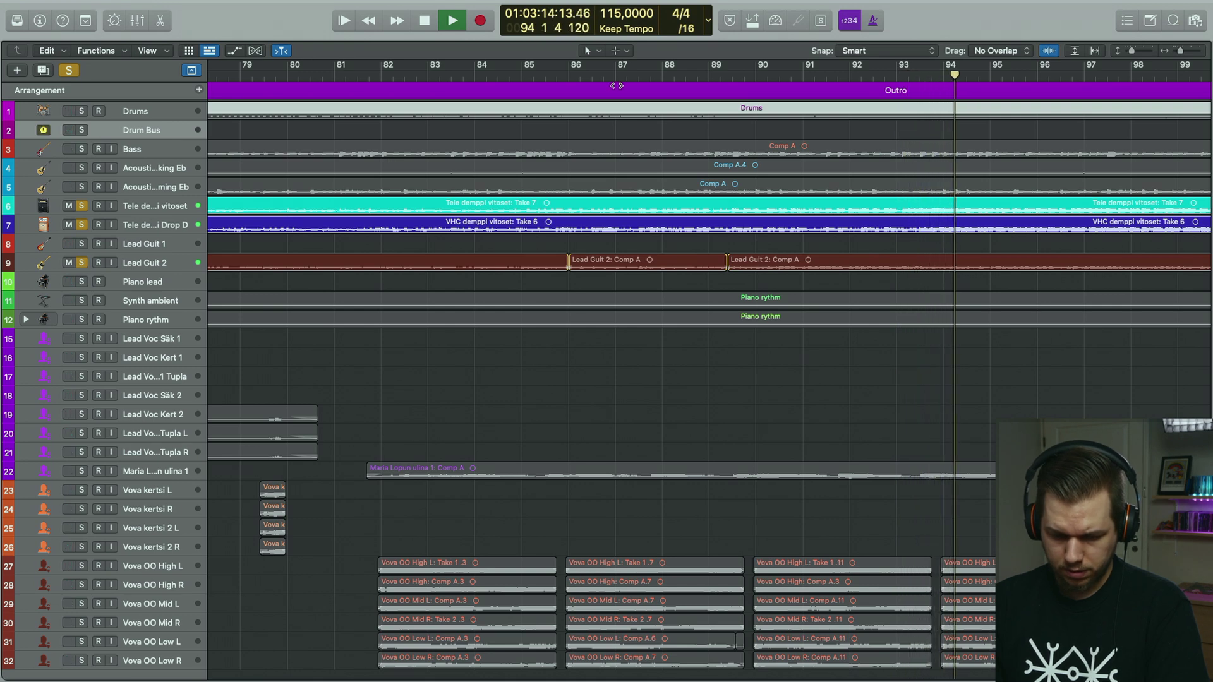
{"action": "key", "text": "space"}
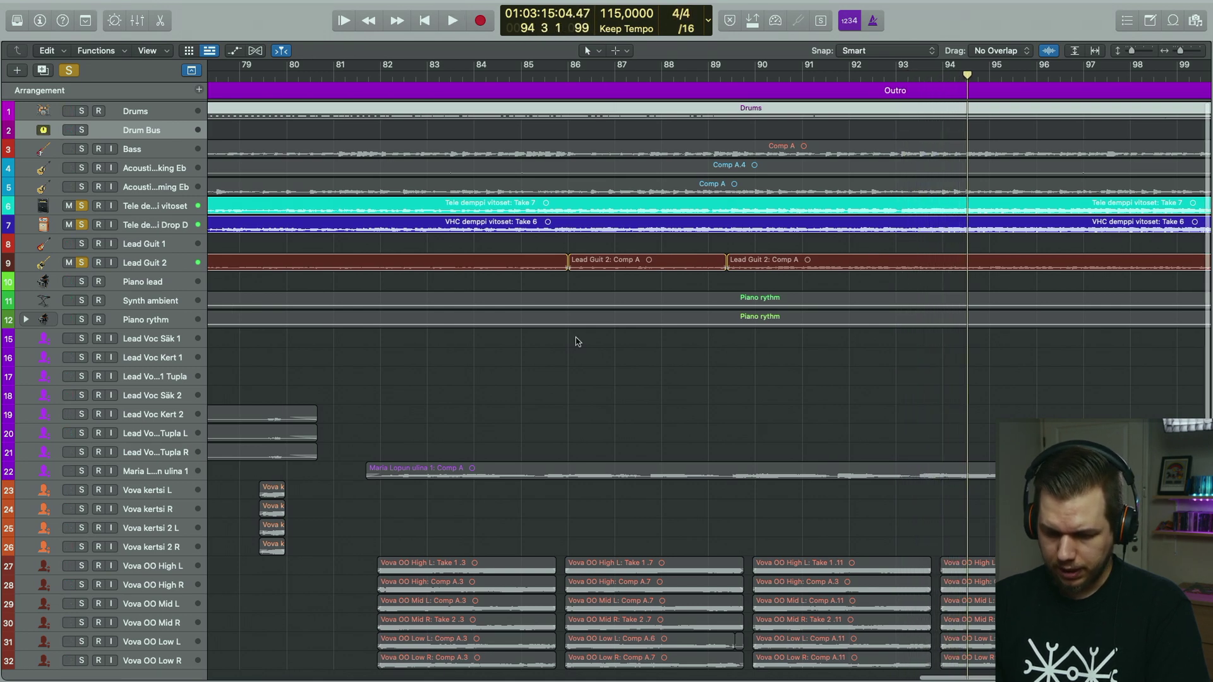
- Reduce the solo to Tele tracks 6 and 7 and audition them briefly from bar 91 and around bar 88
{"action": "left_click", "coordinate": [83, 201], "text": "alt"}
{"action": "left_click", "coordinate": [82, 206]}
{"action": "left_click", "coordinate": [81, 225]}
{"action": "left_click", "coordinate": [738, 78]}
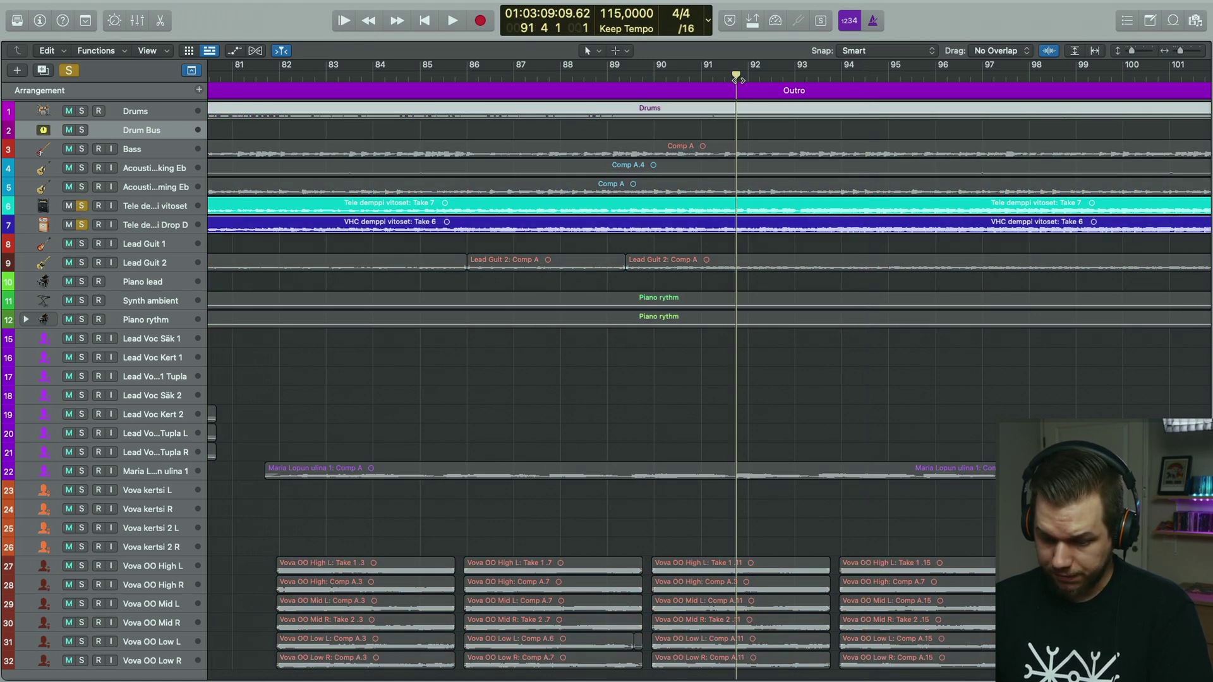
{"action": "key", "text": "space"}
{"action": "left_click", "coordinate": [566, 75]}
{"action": "key", "text": "space"}
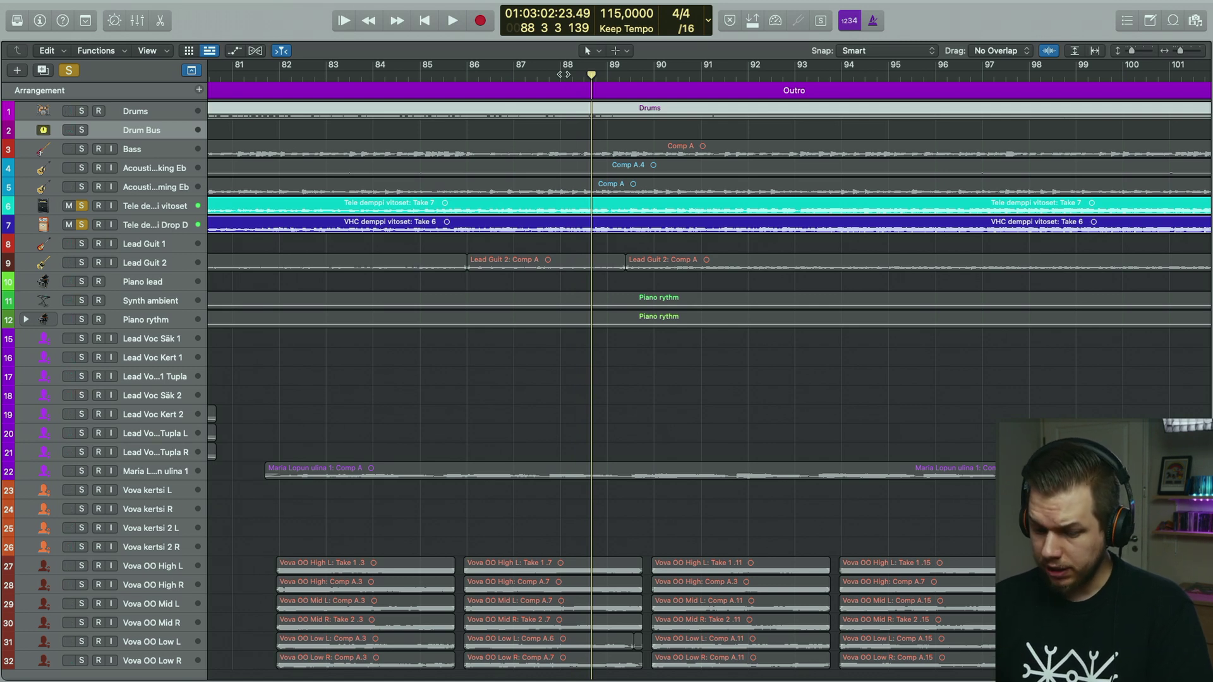
{"action": "key", "text": "space"}
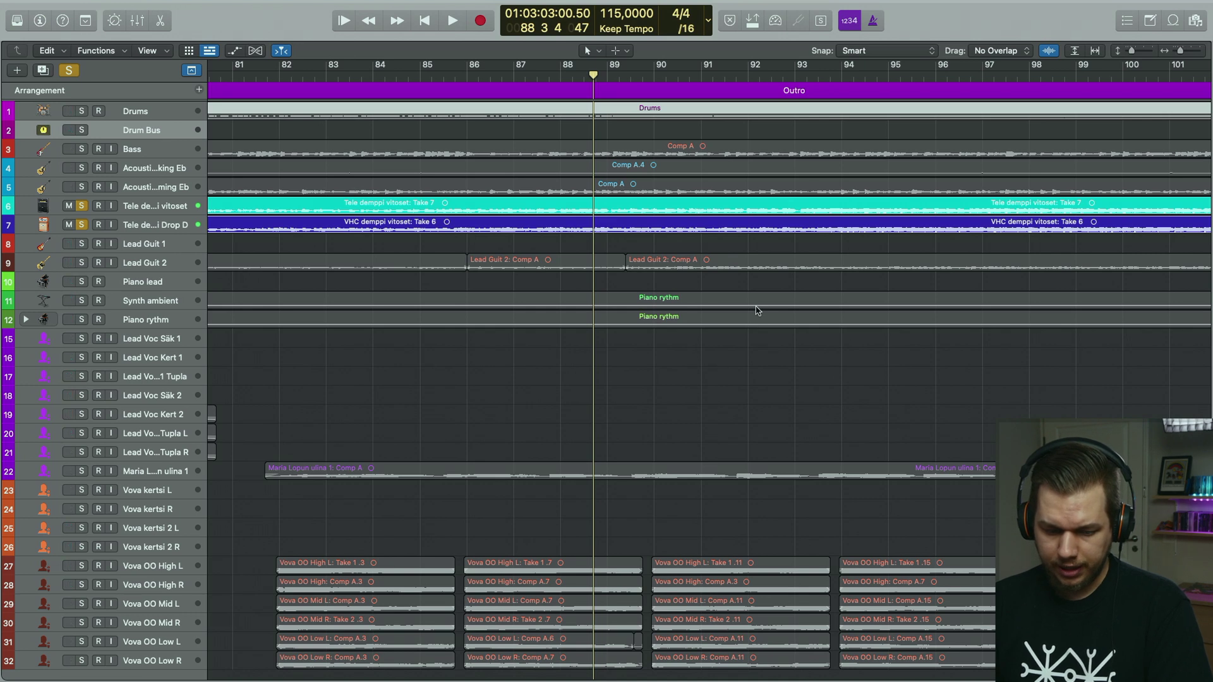
- Play the soloed Tele guitars from bar 88 to bar 96 of the outro, and clear both solos
{"action": "key", "text": "space"}
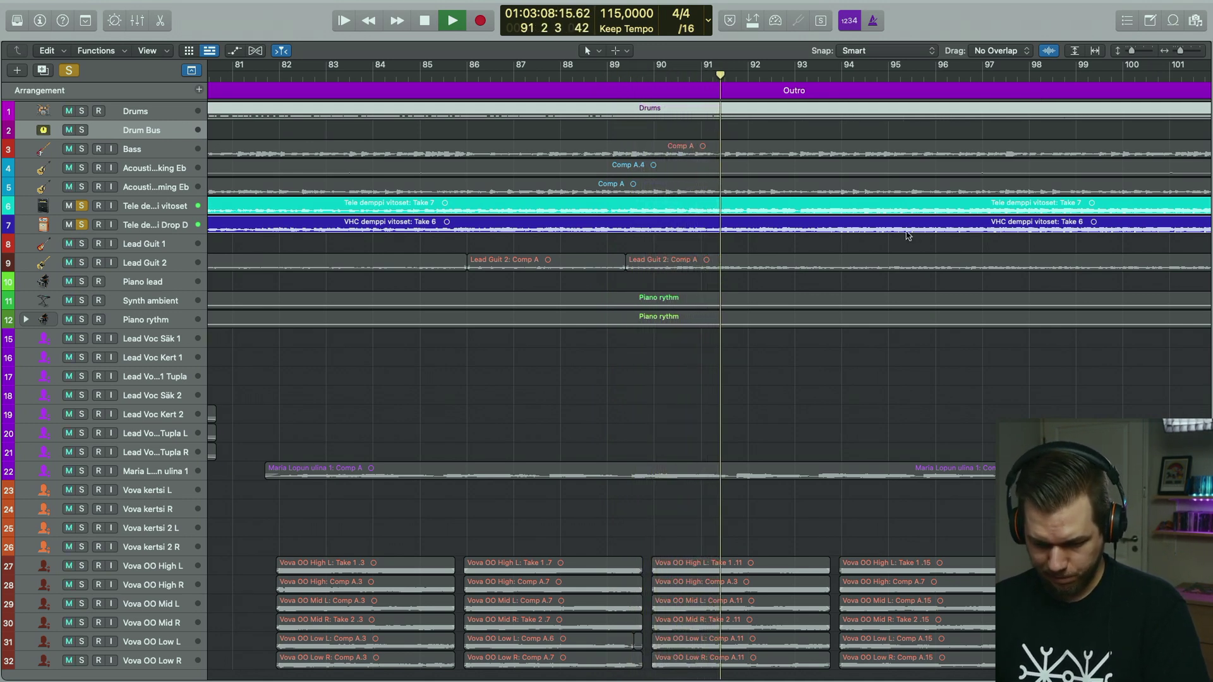
{"action": "scroll", "coordinate": [815, 331], "scroll_direction": "right", "scroll_amount": 5}
{"action": "scroll", "coordinate": [815, 330], "scroll_direction": "right", "scroll_amount": 3}
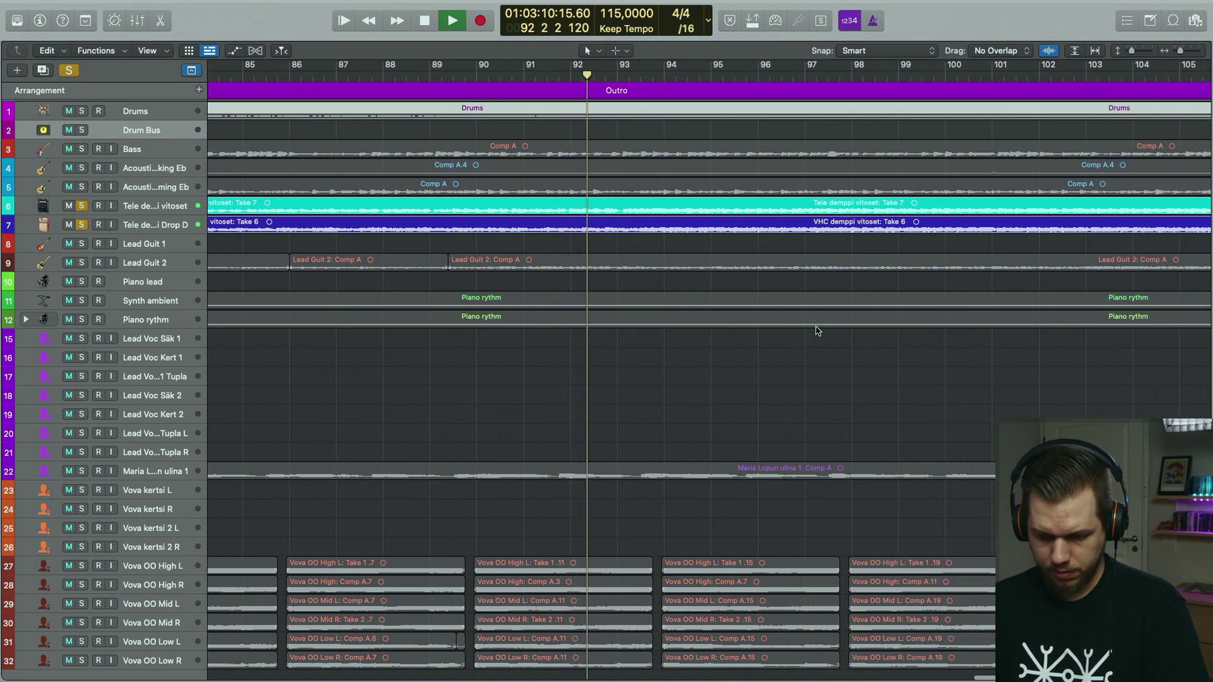
{"action": "scroll", "coordinate": [815, 330], "scroll_direction": "right", "scroll_amount": 2}
{"action": "scroll", "coordinate": [815, 330], "scroll_direction": "right", "scroll_amount": 1}
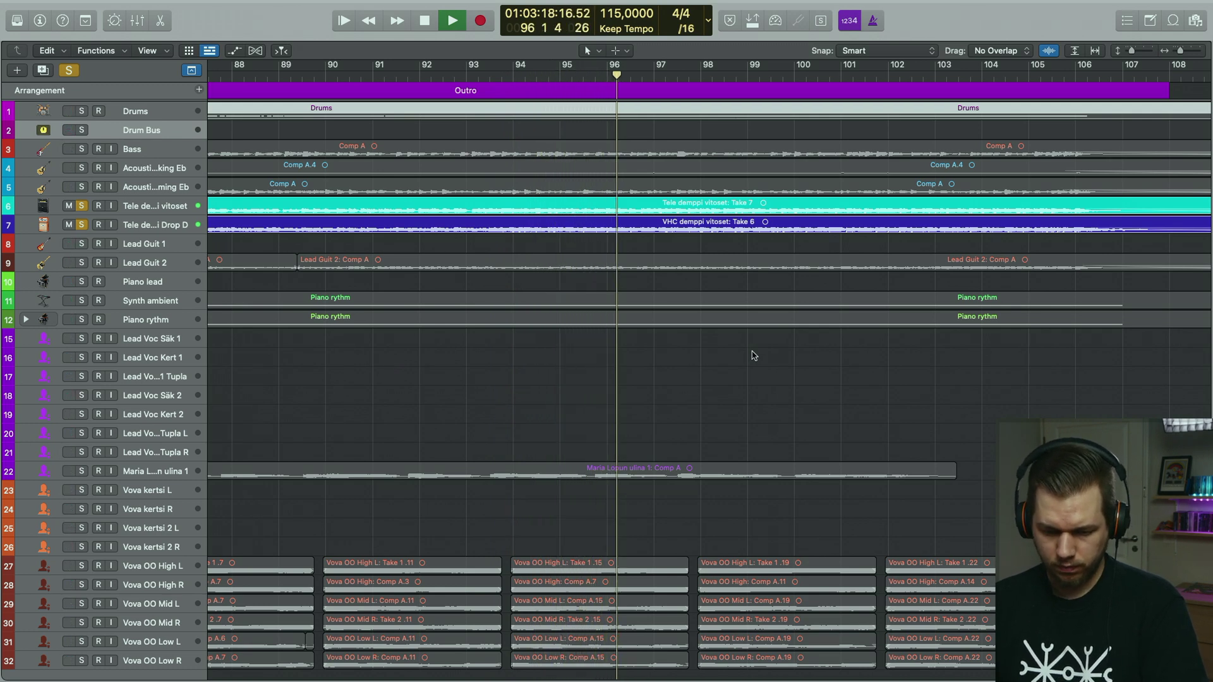
{"action": "key", "text": "space"}
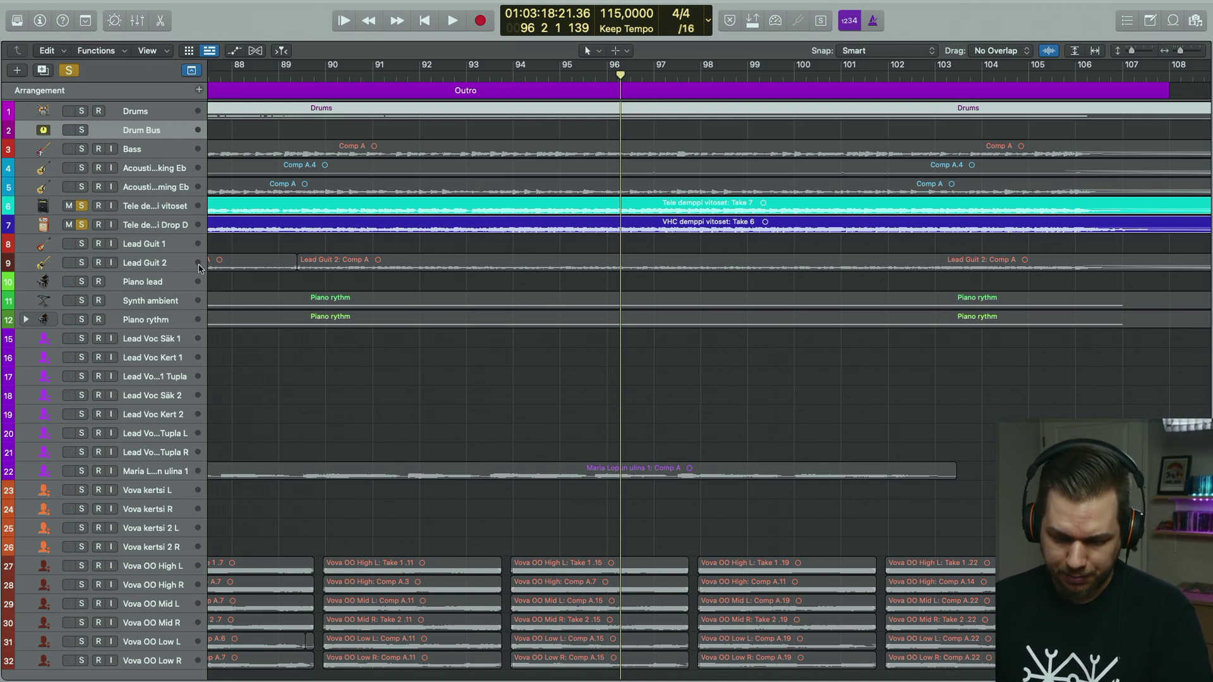
{"action": "left_click", "coordinate": [82, 207]}
{"action": "left_click", "coordinate": [83, 225]}
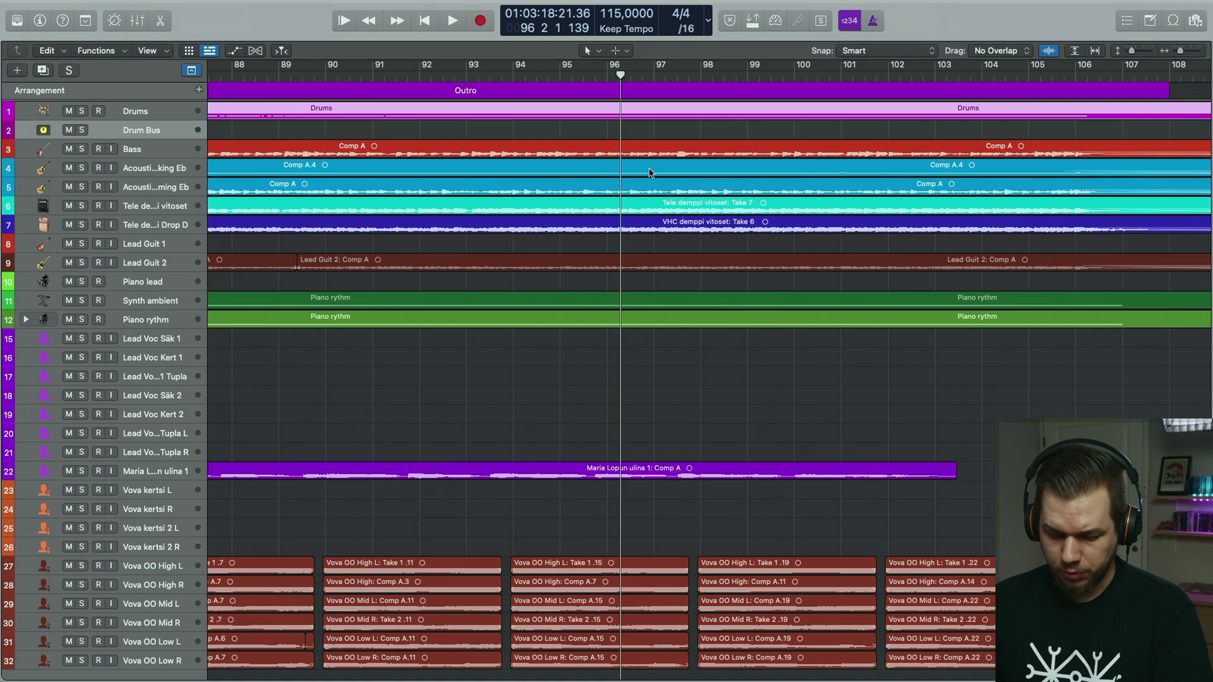
- Rewind to an earlier point in the outro and play the full mix with vocals until just before bar 91
{"action": "scroll", "coordinate": [701, 329], "scroll_direction": "down", "scroll_amount": 2}
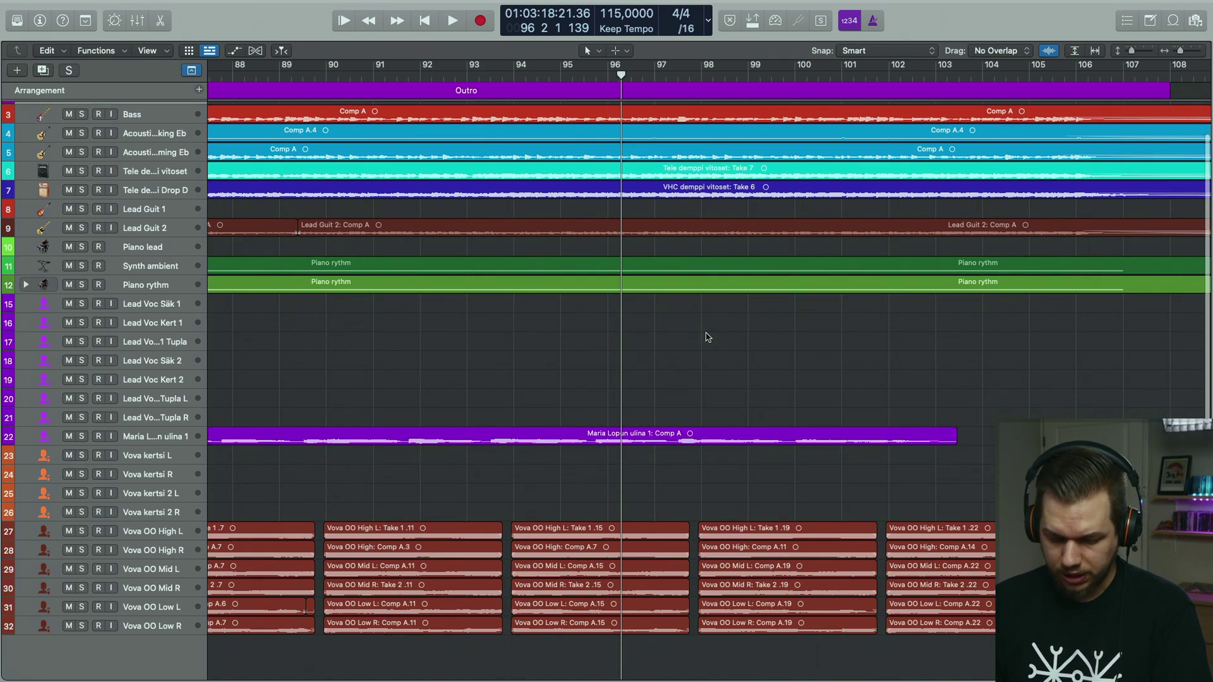
{"action": "key", "text": "space"}
{"action": "key", "text": "shift+comma"}
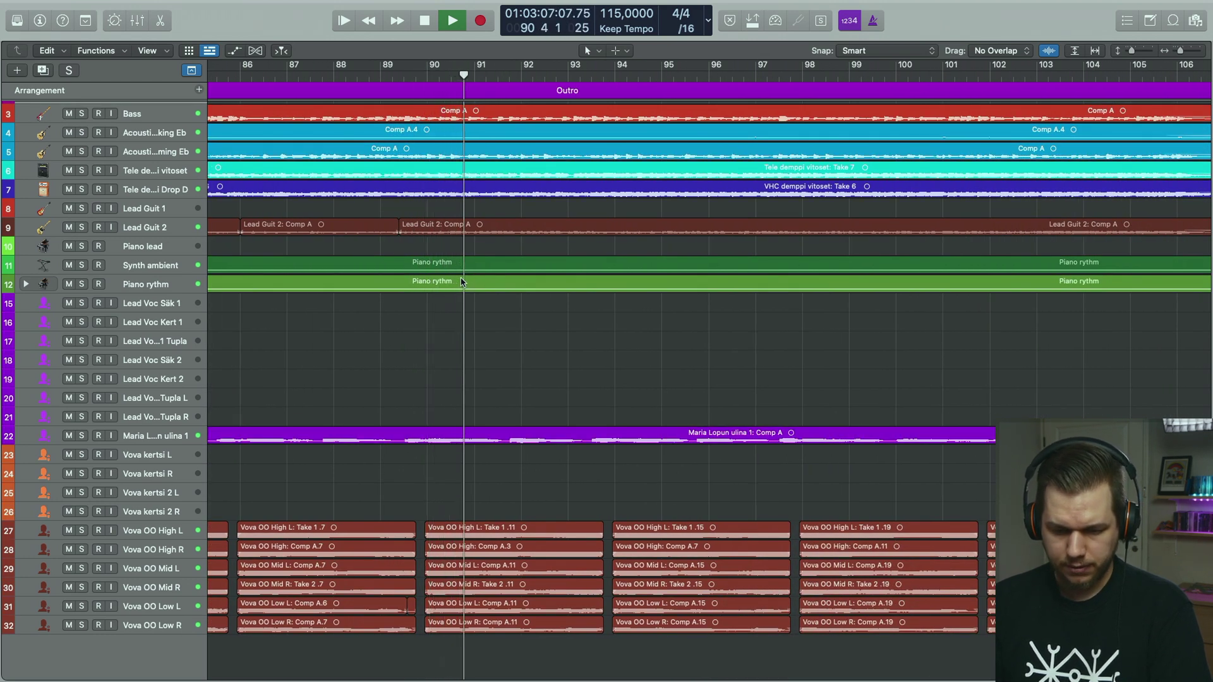
{"action": "key", "text": "space"}
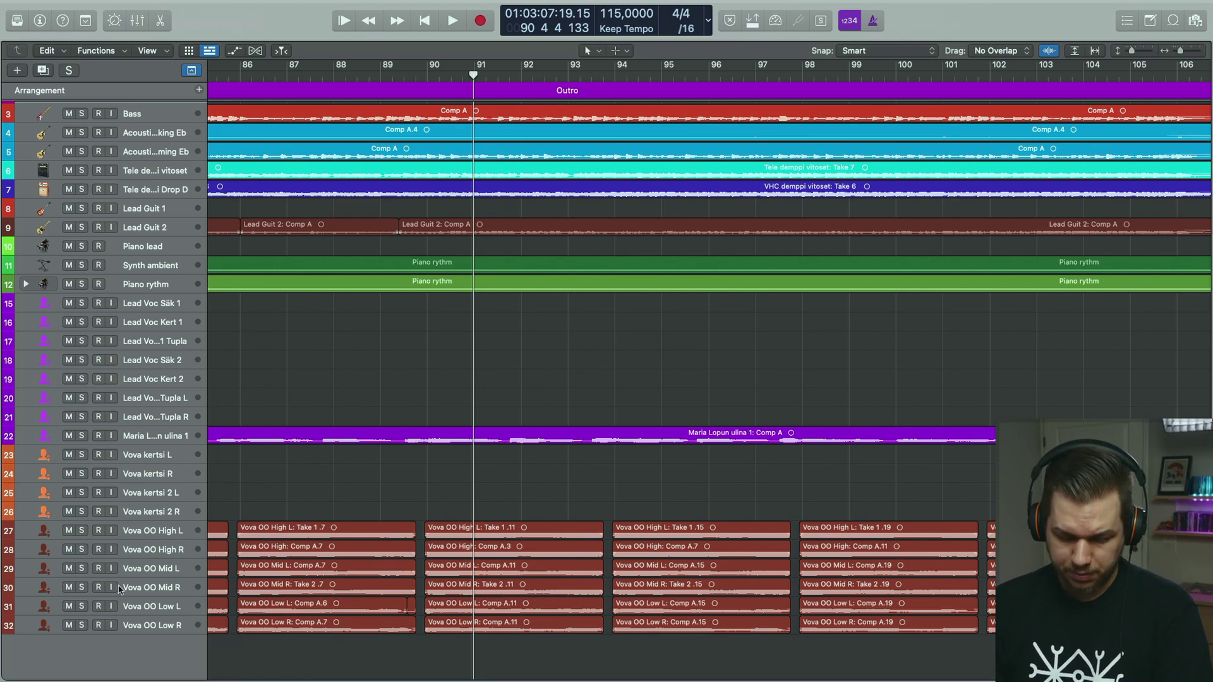
- Solo the outro's ending vocal on track 22 and play it from just before bar 91
{"action": "left_click", "coordinate": [82, 436]}
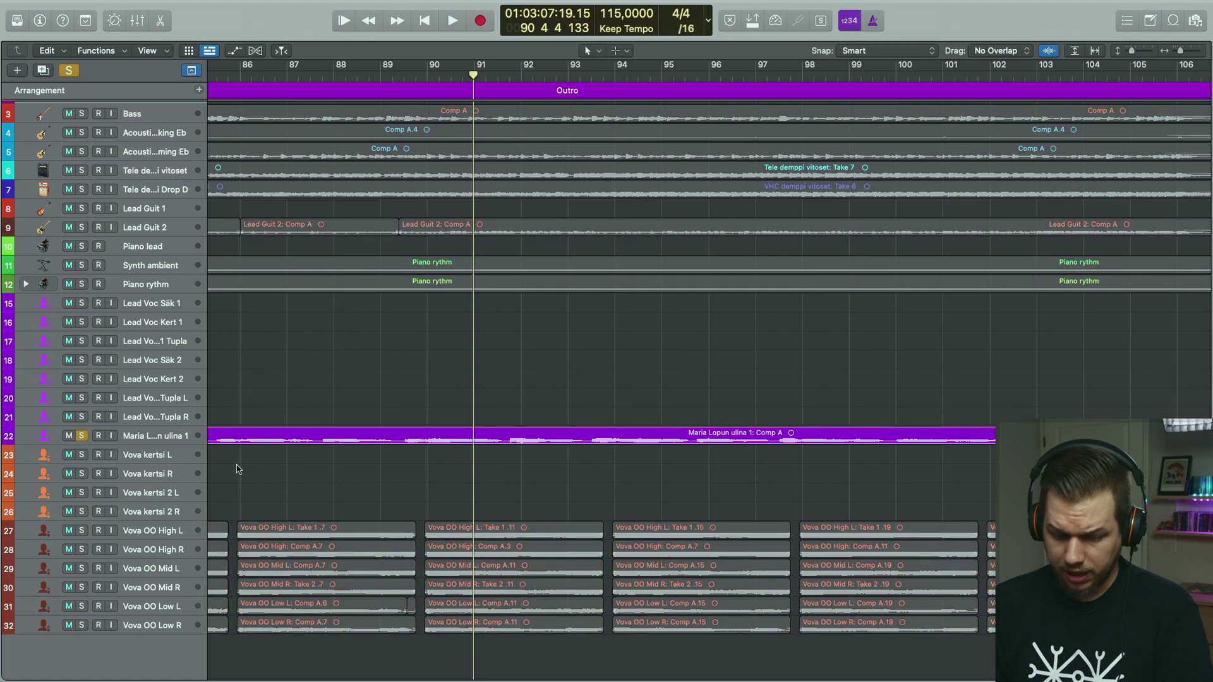
{"action": "key", "text": "space"}
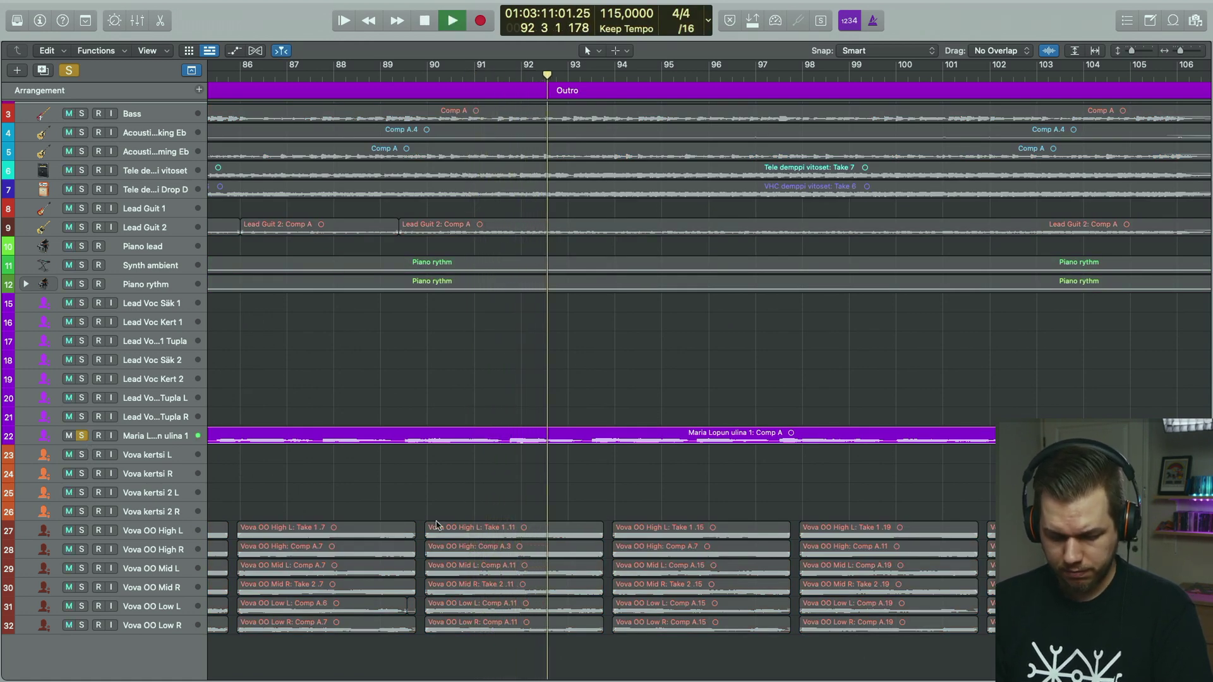
- Switch the solo to backing vocal tracks 26 to 32 during playback and listen until just before bar 102
{"action": "left_click", "coordinate": [81, 531], "text": "alt"}
{"action": "left_click", "coordinate": [81, 550], "text": "alt"}
{"action": "left_click", "coordinate": [82, 568]}
{"action": "left_click", "coordinate": [82, 626]}
{"action": "left_click", "coordinate": [81, 607]}
{"action": "left_click", "coordinate": [82, 587]}
{"action": "left_click", "coordinate": [82, 531]}
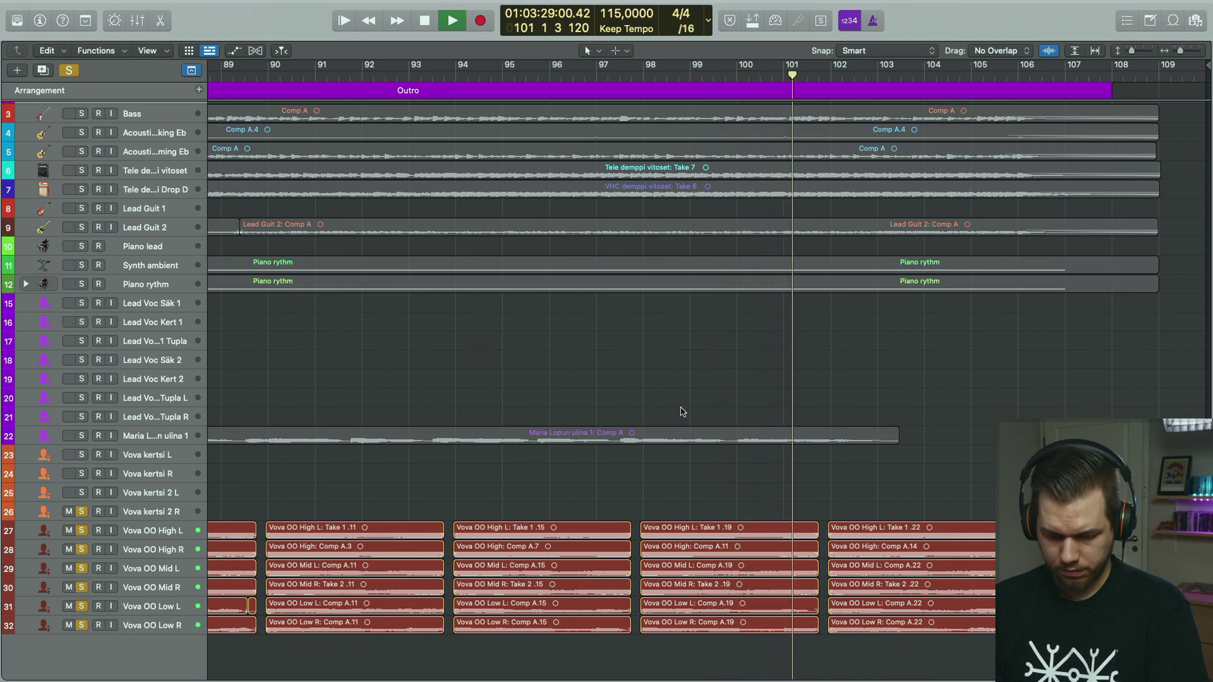
{"action": "key", "text": "space"}
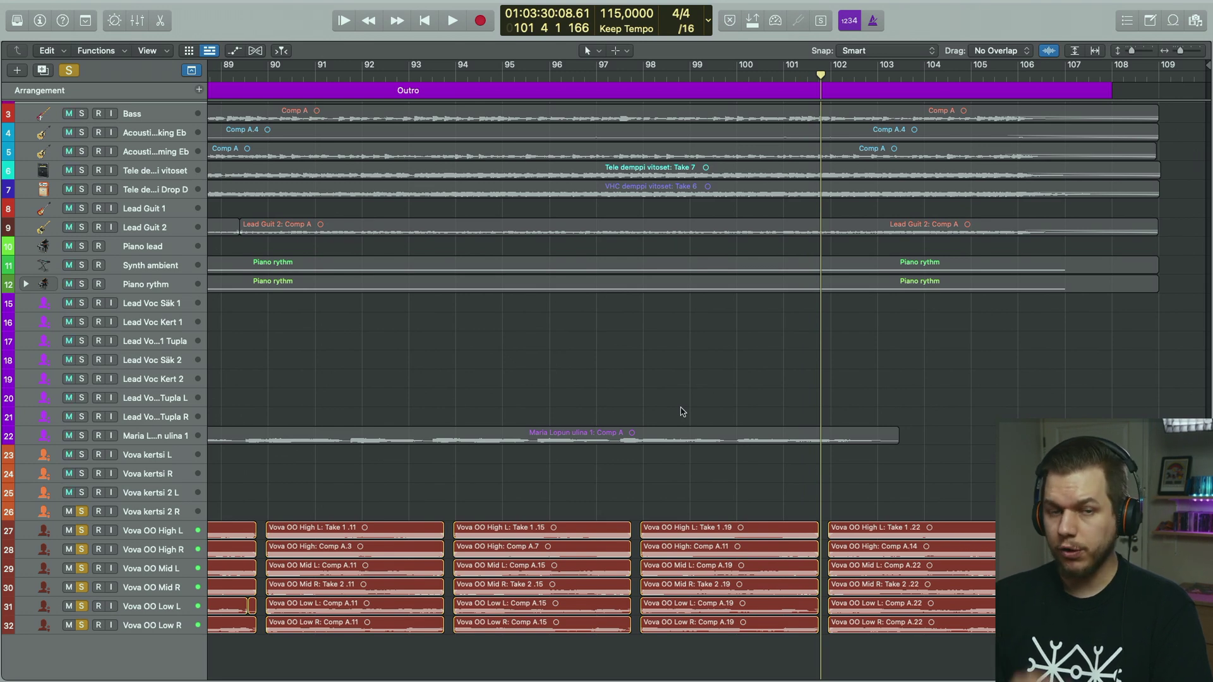
- Clear the solos on backing vocal tracks 26 to 32
{"action": "scroll", "coordinate": [682, 412], "scroll_direction": "right", "scroll_amount": 3}
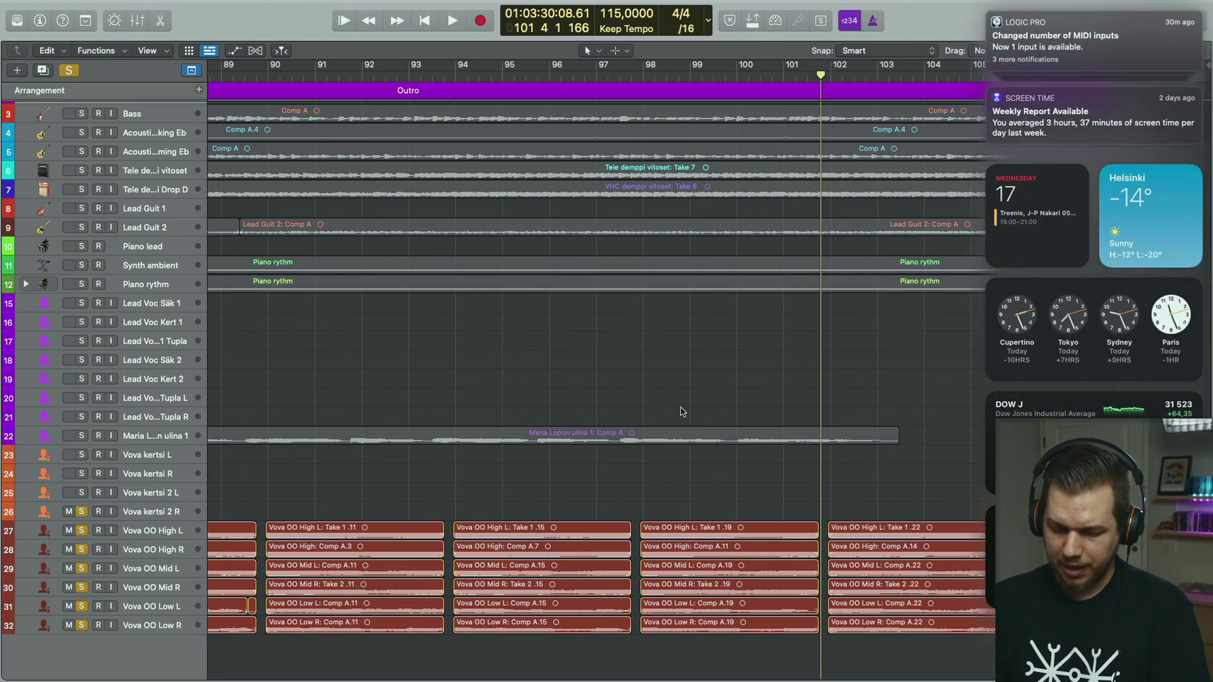
{"action": "scroll", "coordinate": [682, 412], "scroll_direction": "left", "scroll_amount": 3}
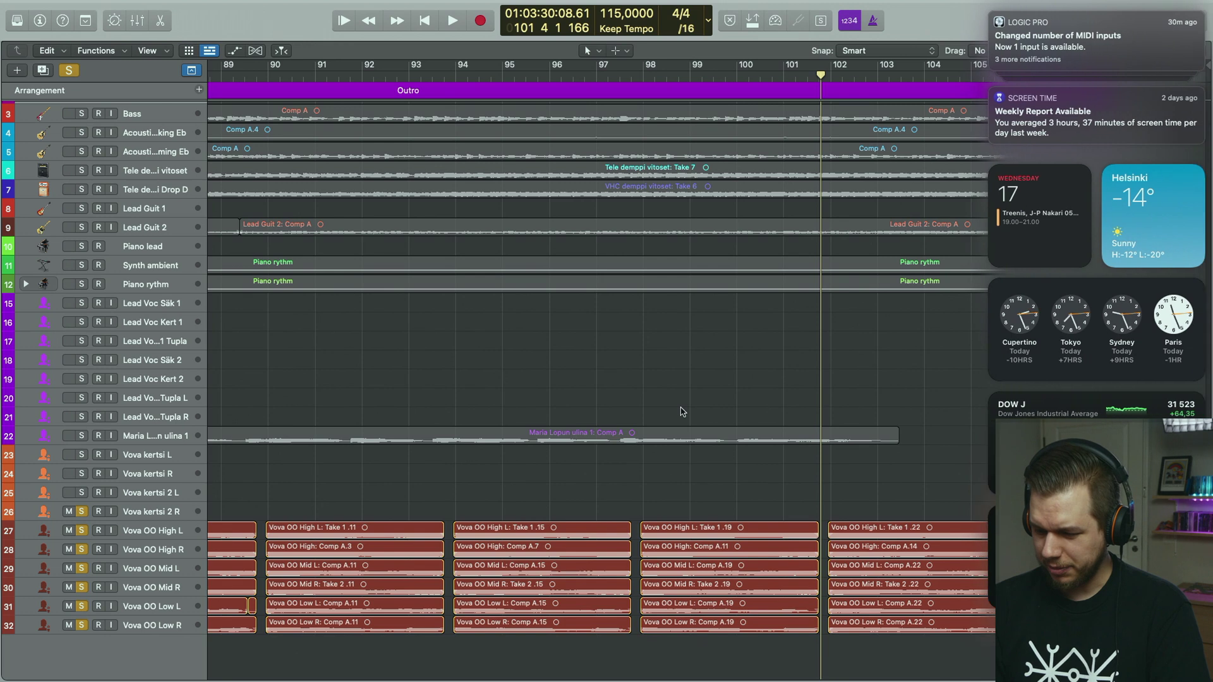
{"action": "scroll", "coordinate": [575, 376], "scroll_direction": "left", "scroll_amount": 10}
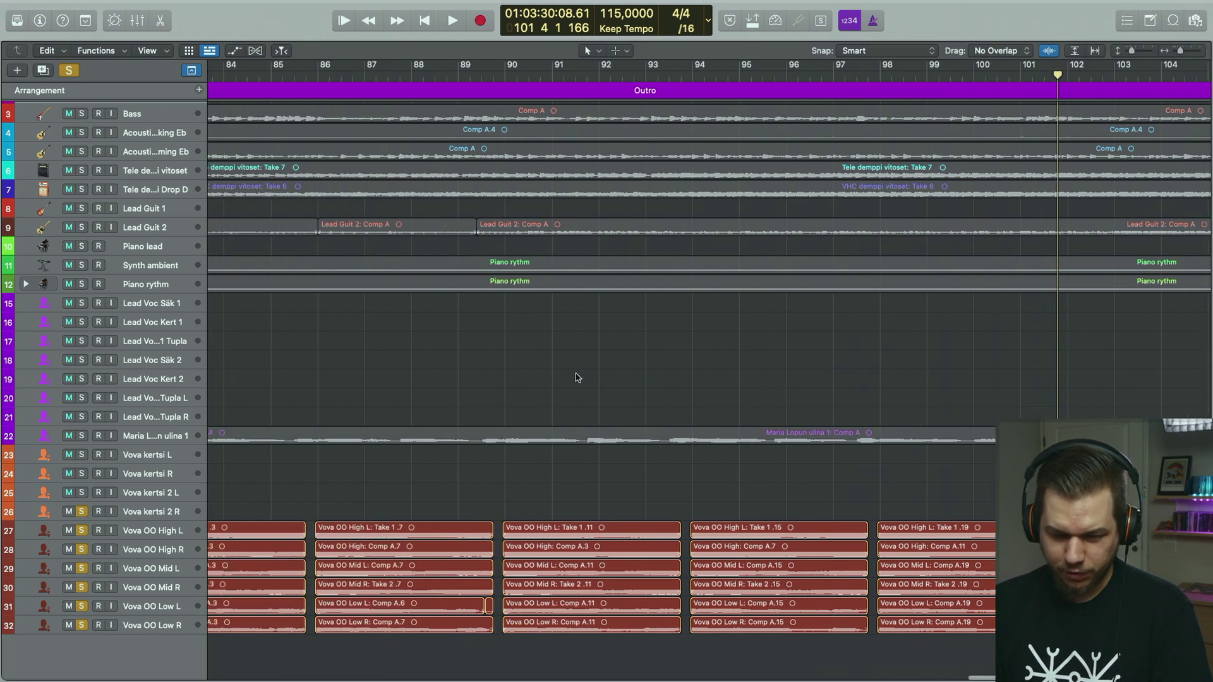
{"action": "scroll", "coordinate": [575, 376], "scroll_direction": "left", "scroll_amount": 2}
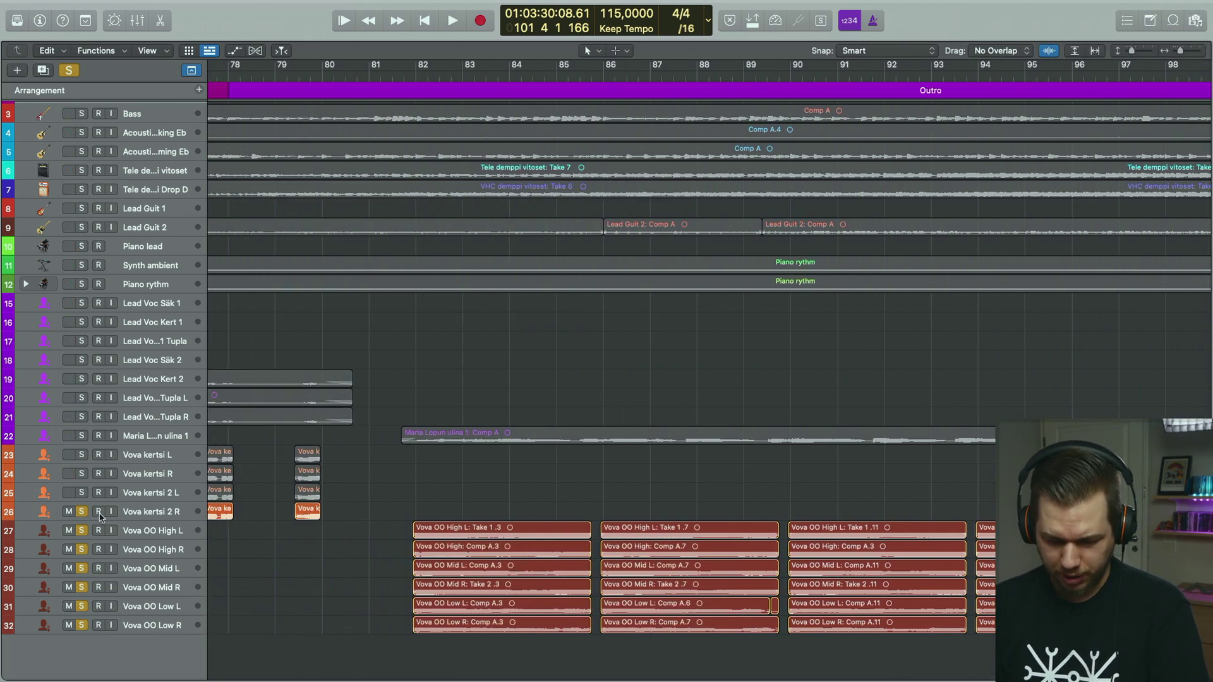
{"action": "left_click_drag", "start_coordinate": [82, 512], "coordinate": [90, 632]}
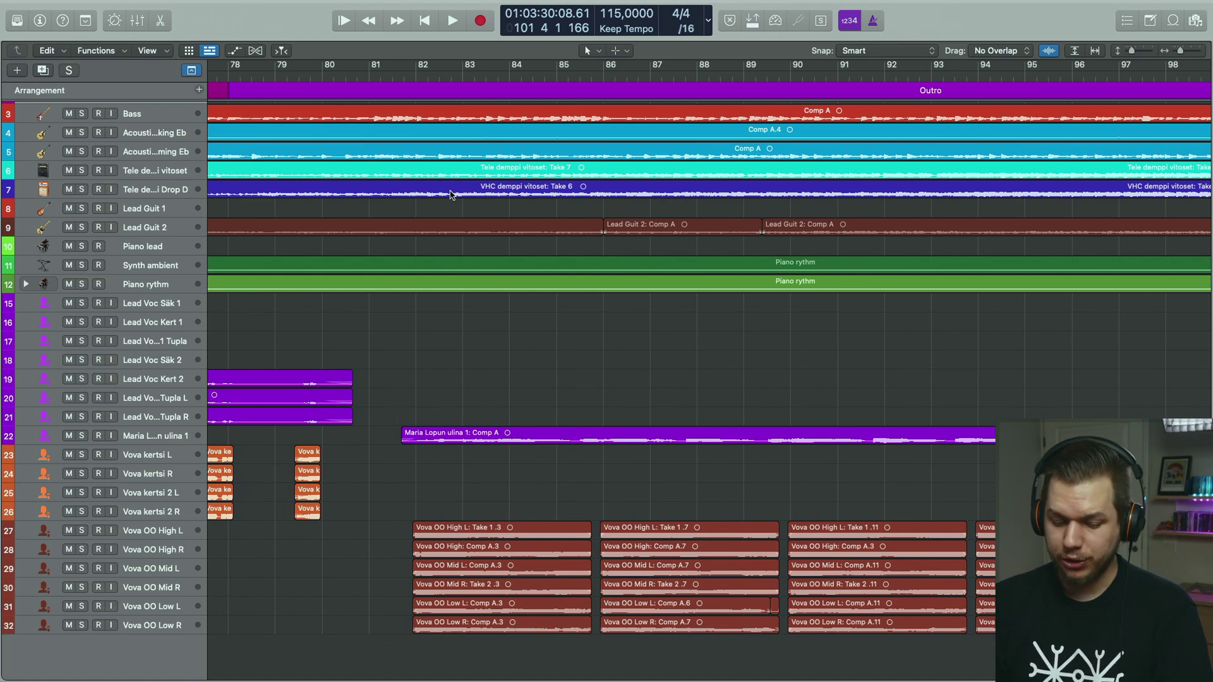
- Play the full mix of the outro from the middle of bar 81 to the middle of bar 92
{"action": "left_click", "coordinate": [392, 77]}
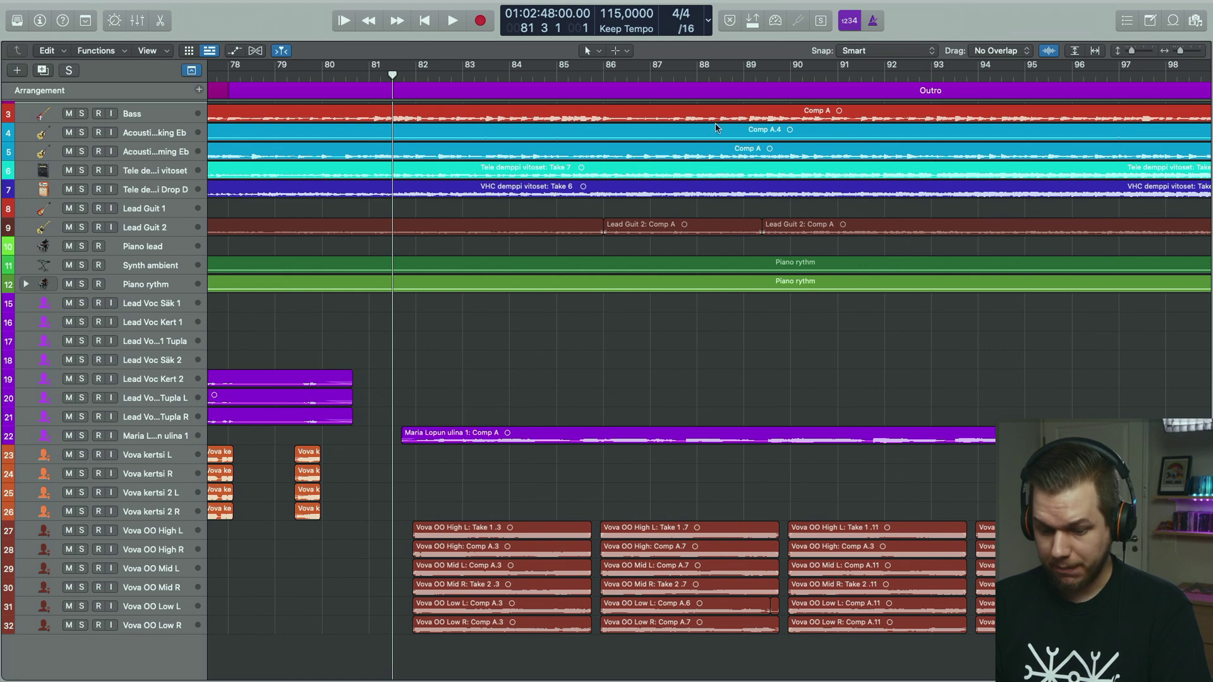
{"action": "key", "text": "space"}
{"action": "scroll", "coordinate": [585, 359], "scroll_direction": "up", "scroll_amount": 2}
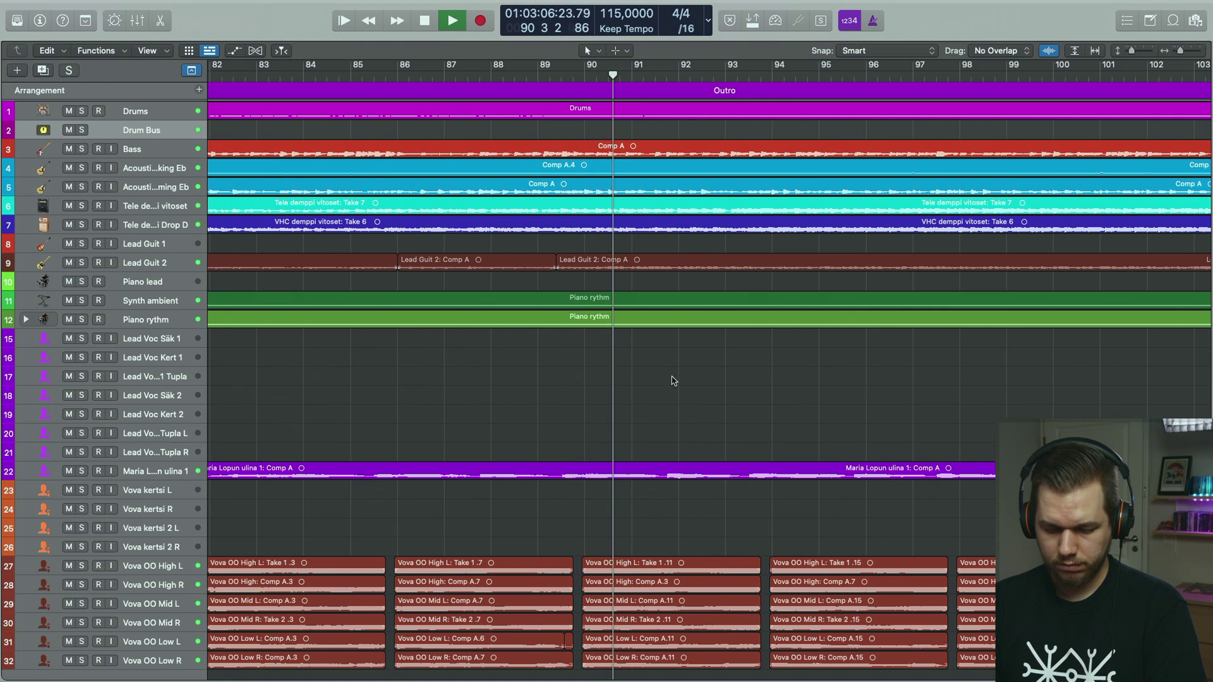
{"action": "scroll", "coordinate": [674, 380], "scroll_direction": "right", "scroll_amount": 5}
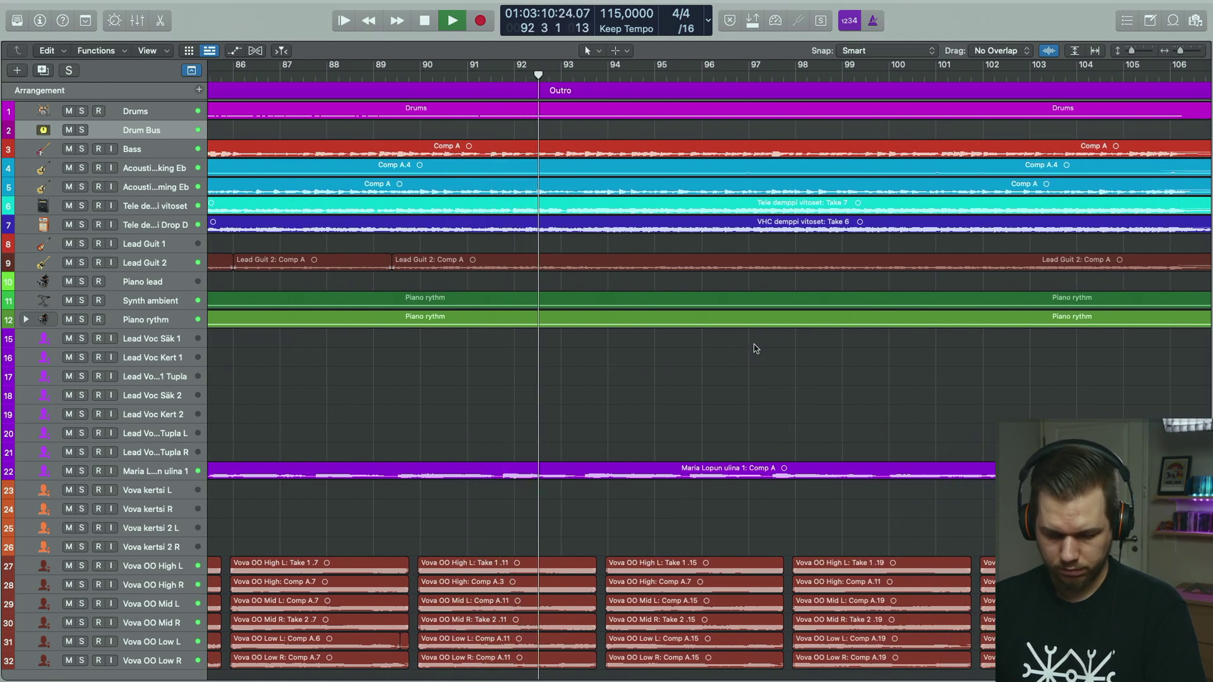
{"action": "key", "text": "space"}
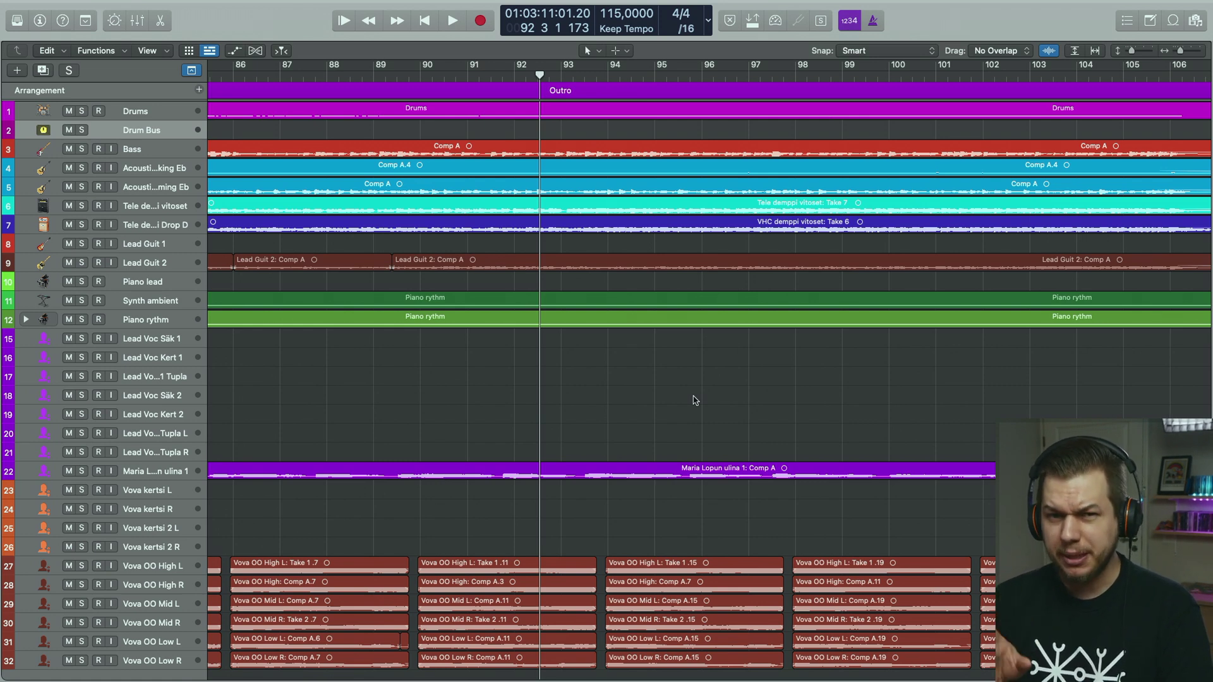
- Resume the full mix from the middle of bar 92 and play the outro through to bar 110
{"action": "key", "text": "space"}
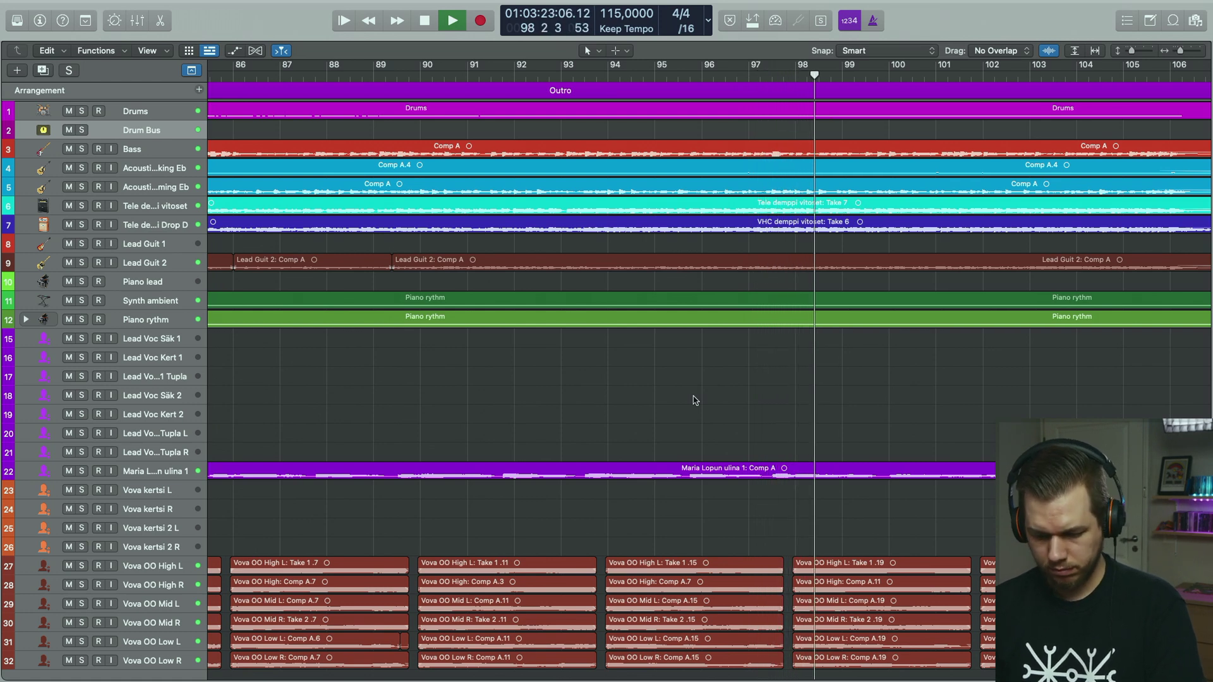
{"action": "scroll", "coordinate": [847, 447], "scroll_direction": "right", "scroll_amount": 5}
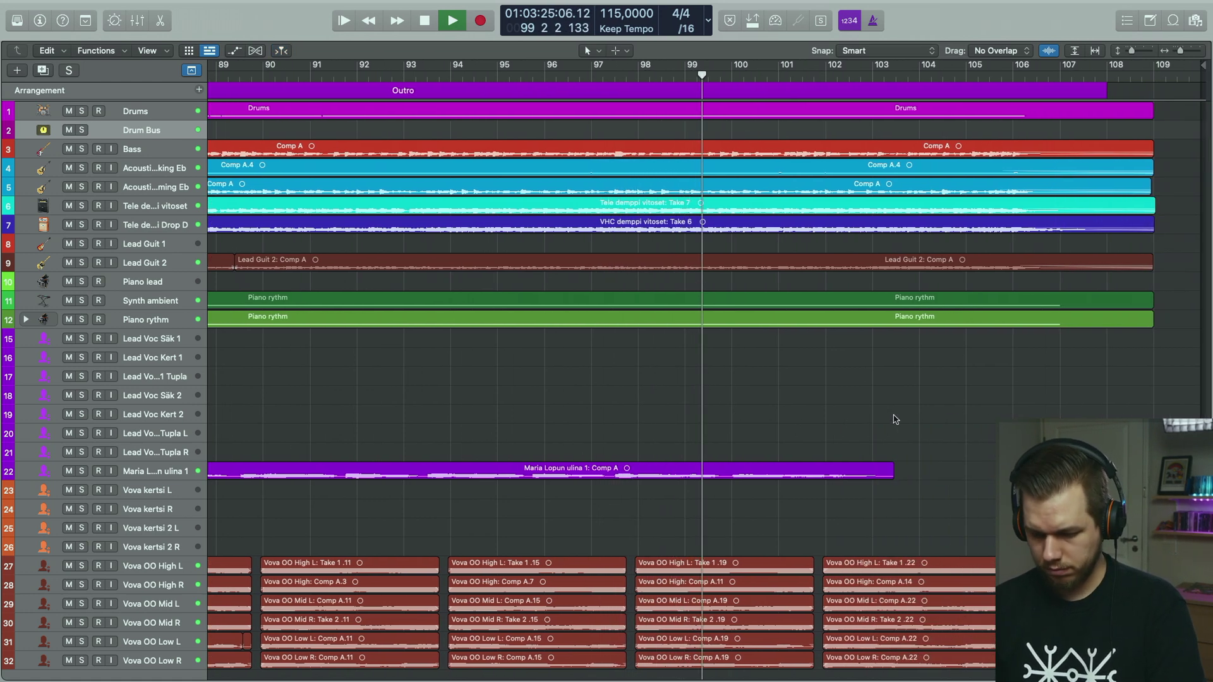
{"action": "scroll", "coordinate": [895, 420], "scroll_direction": "up", "scroll_amount": 1}
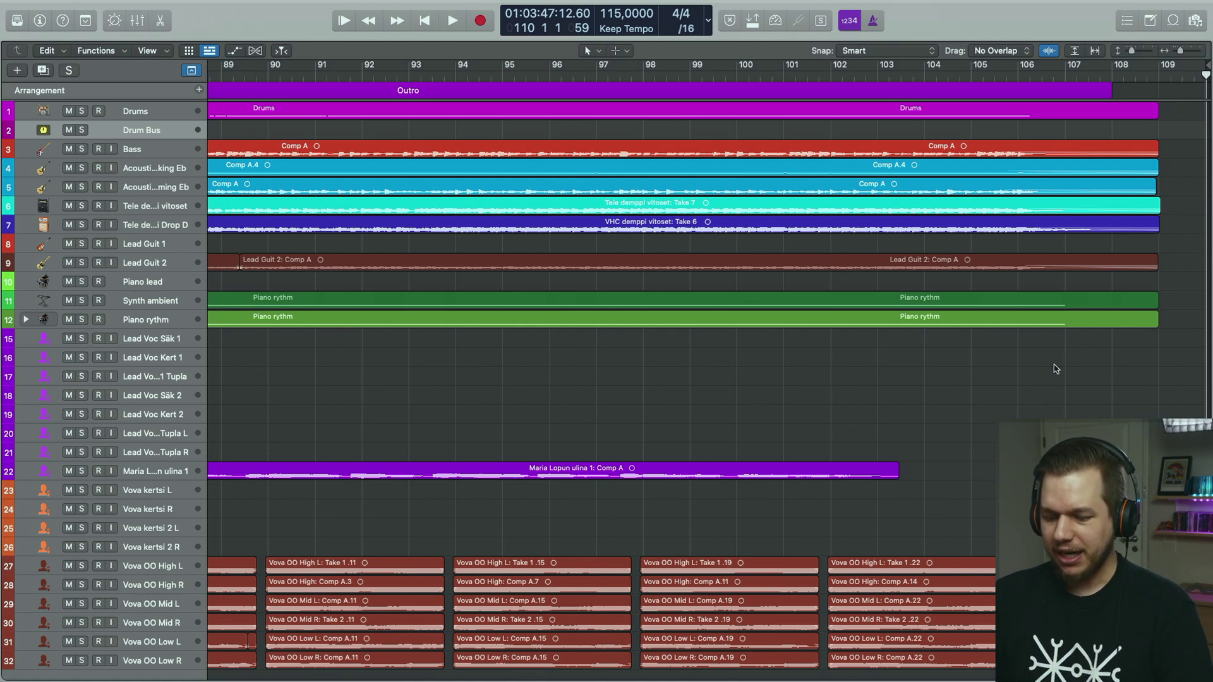
{"action": "scroll", "coordinate": [1054, 369], "scroll_direction": "left", "scroll_amount": 5}
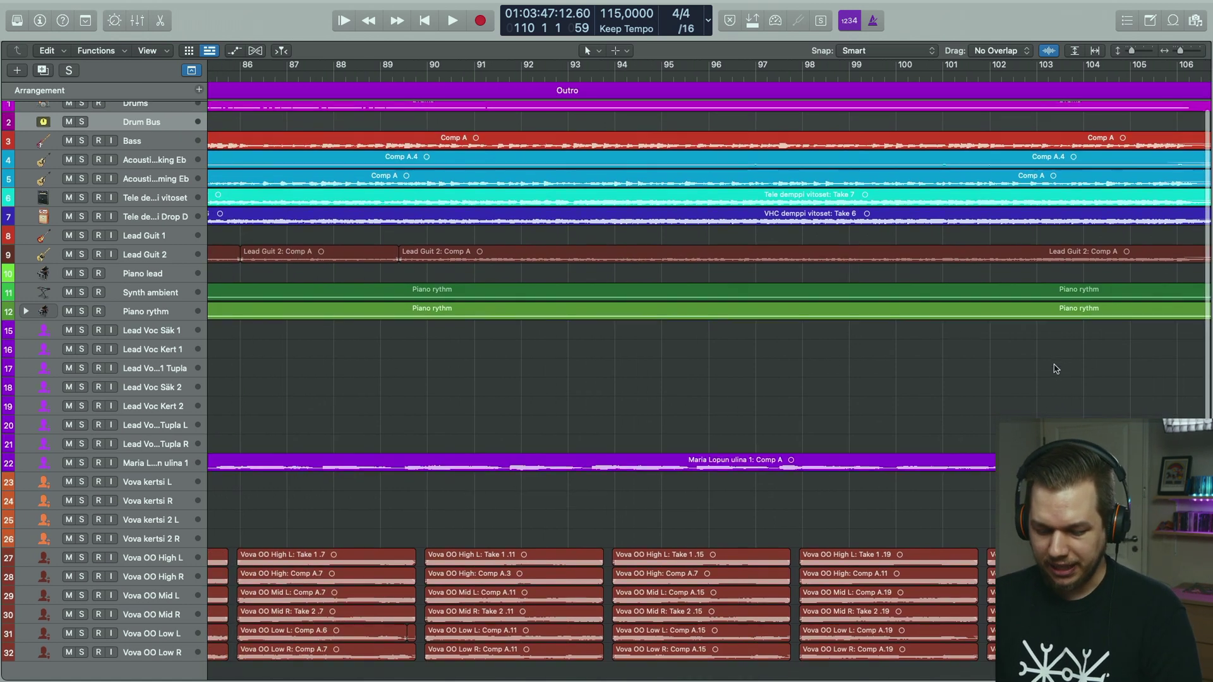
{"action": "scroll", "coordinate": [1054, 369], "scroll_direction": "right", "scroll_amount": 2}
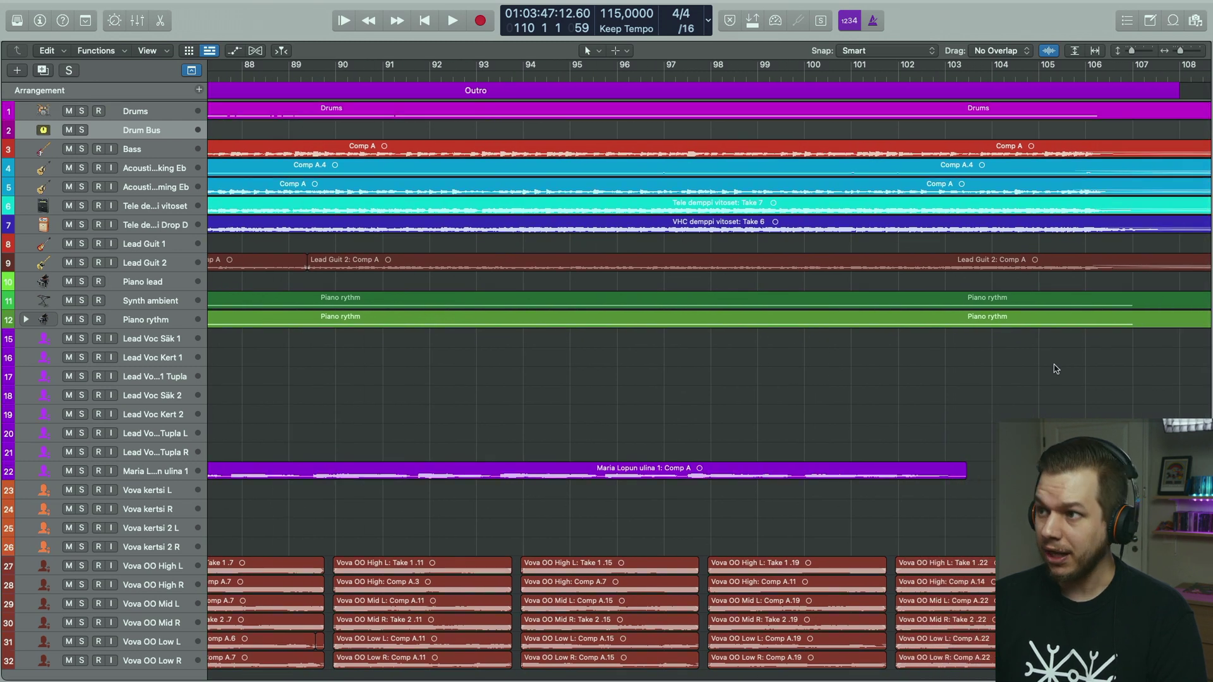